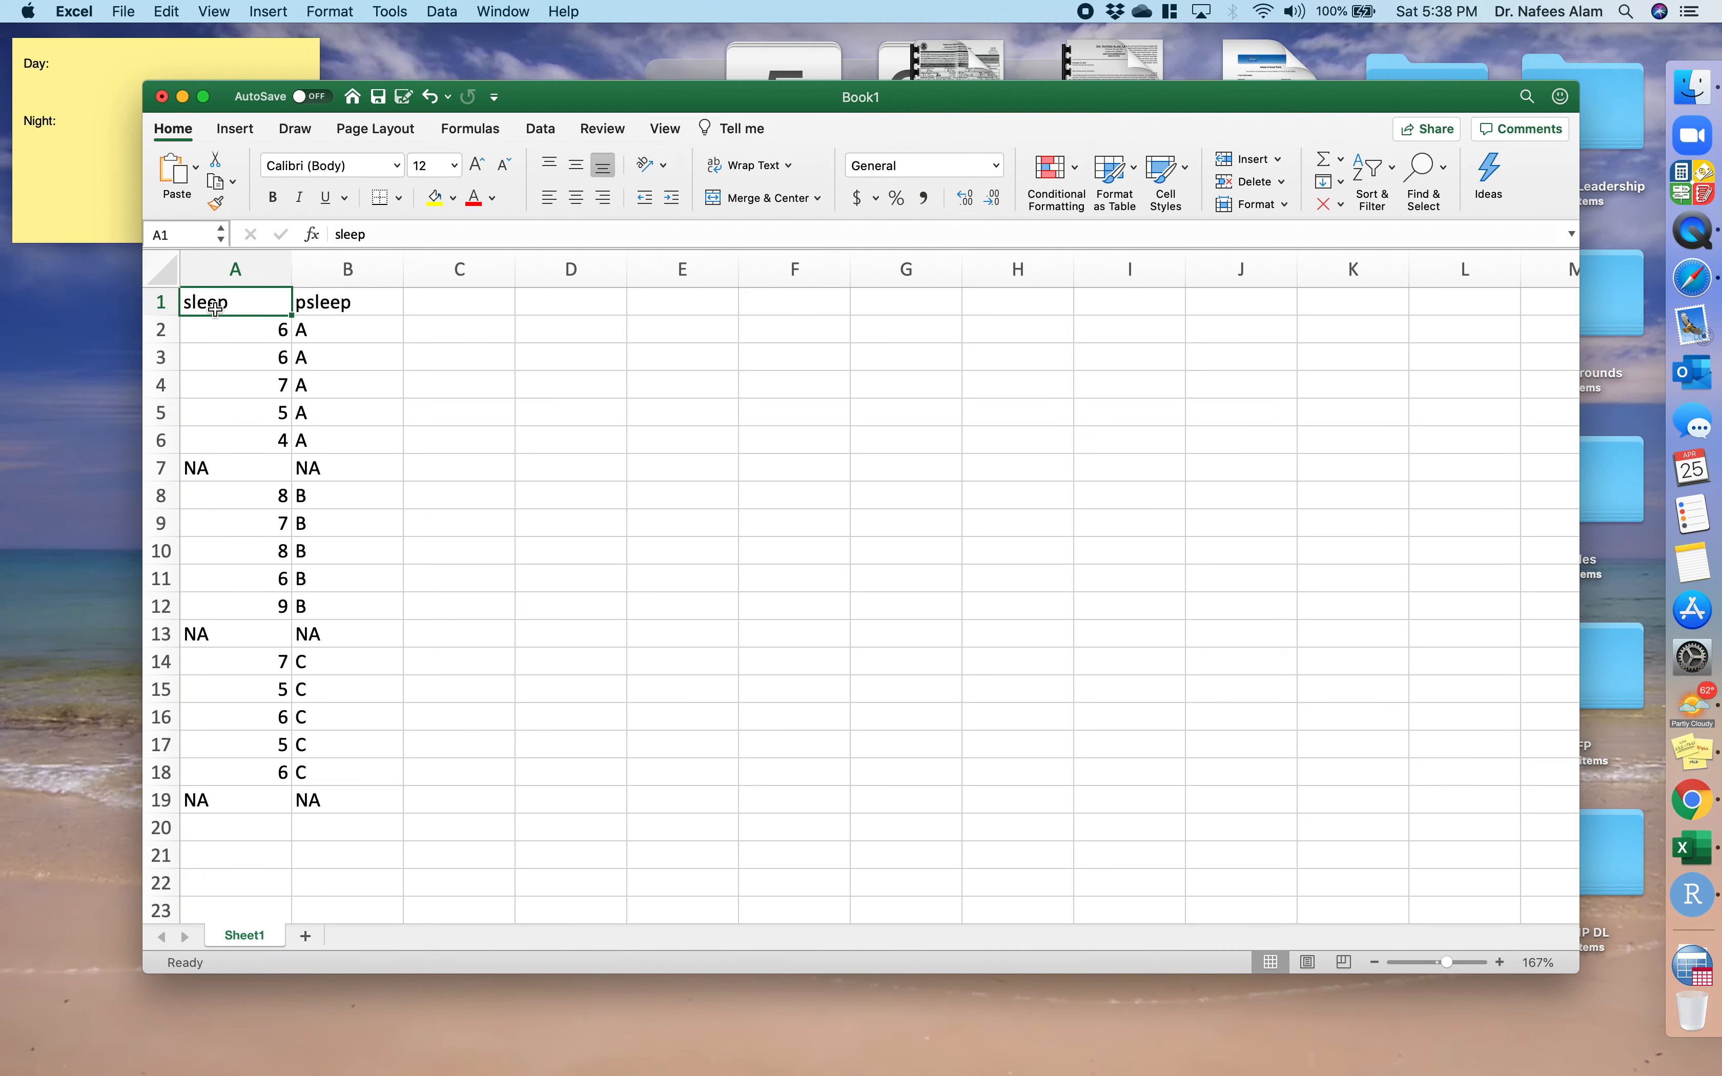
Examine the sleep and psleep headers and the phase A rows down to the NA row 7.
left_click(335, 300)
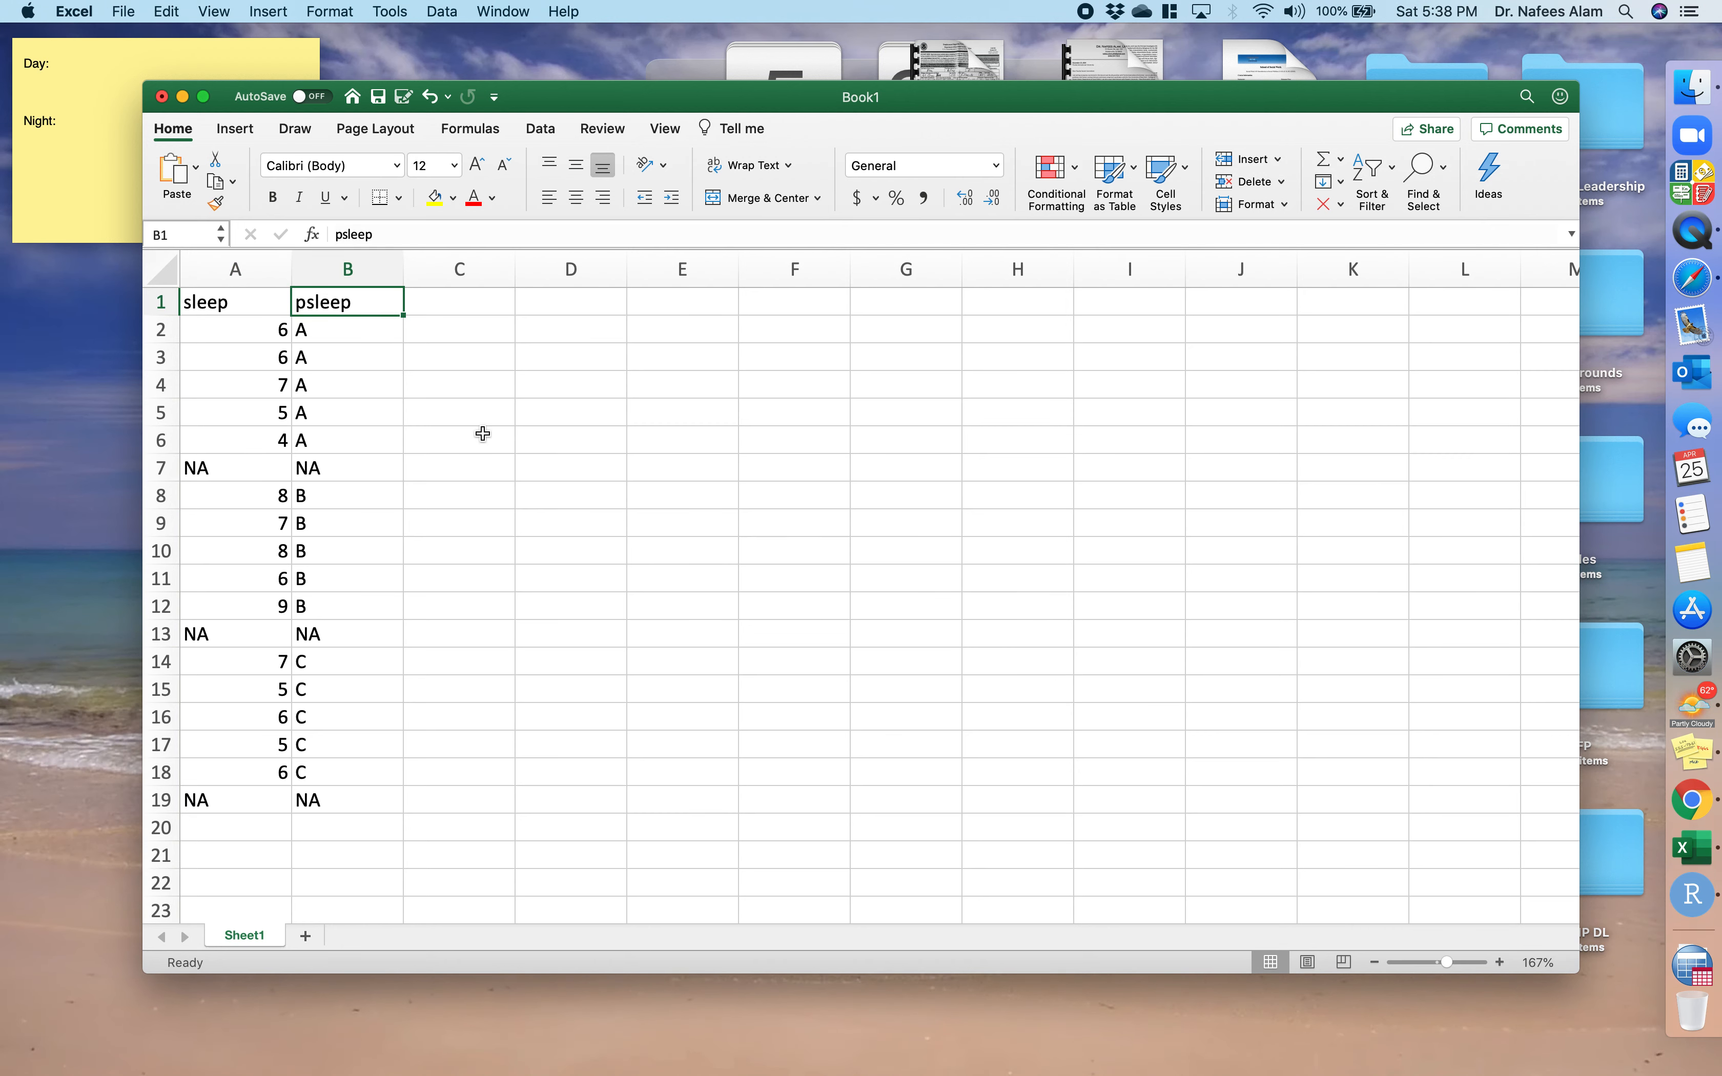
key("Left")
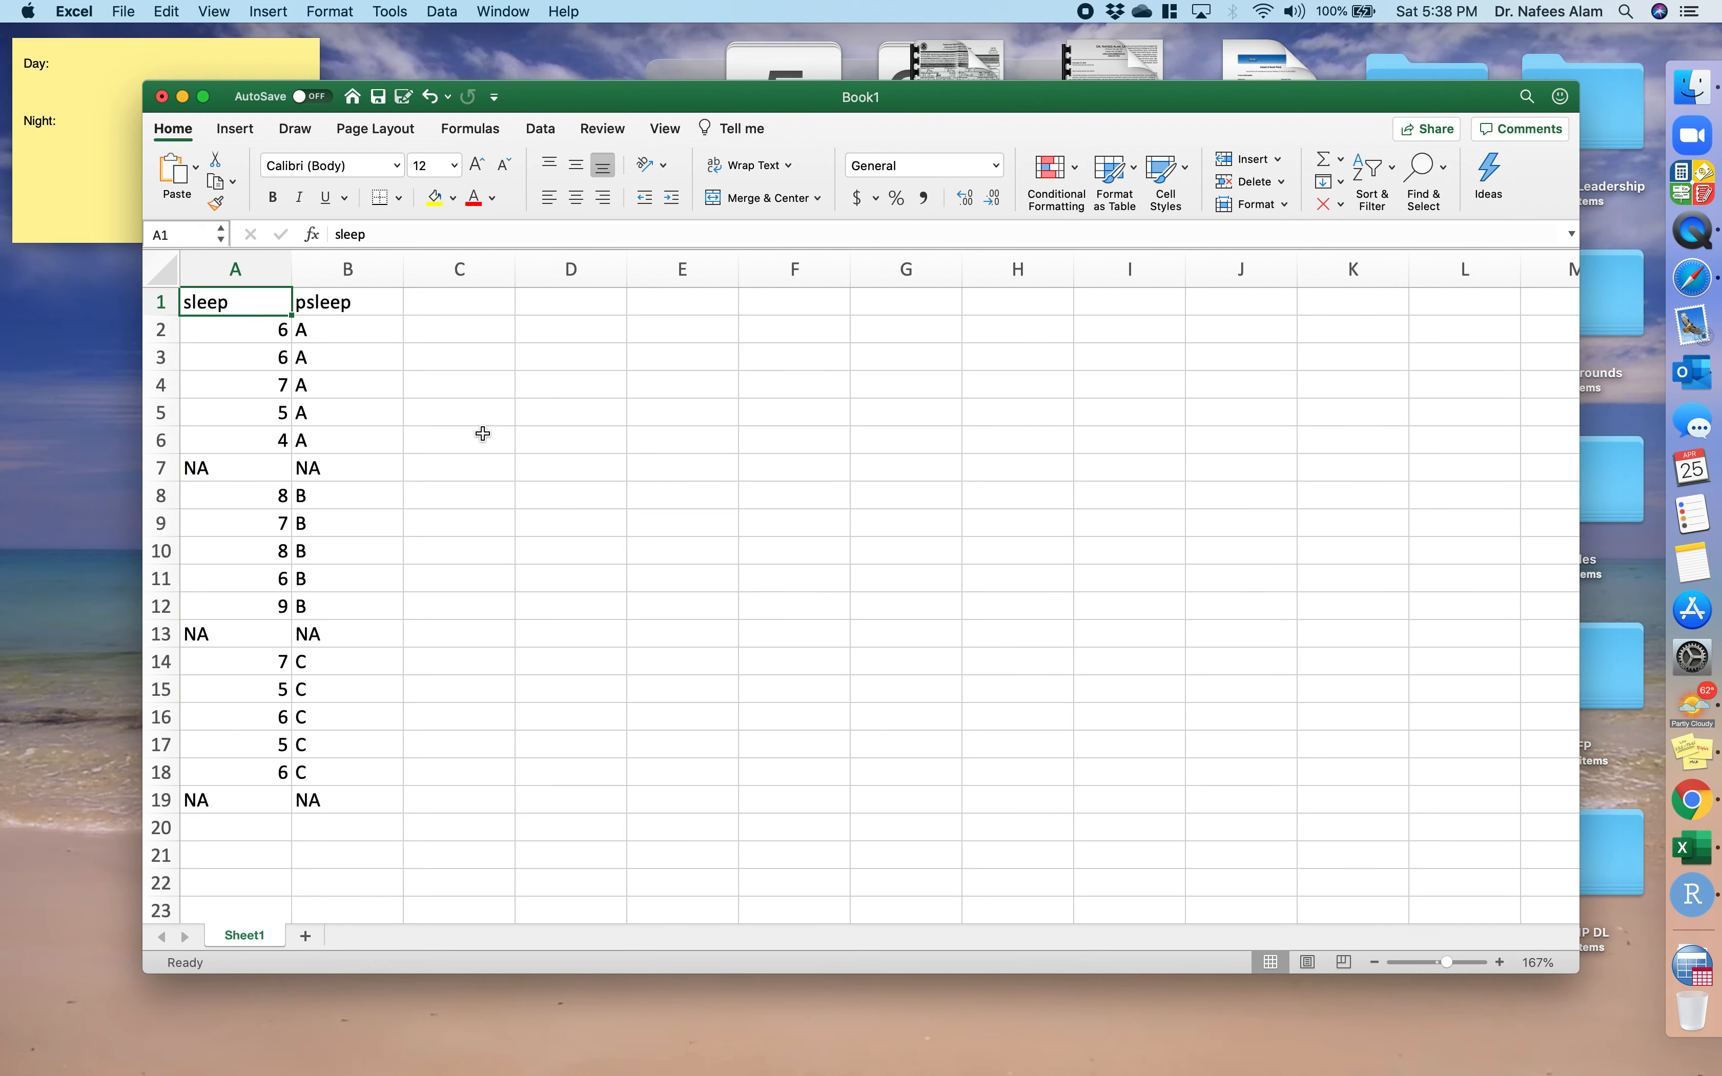
key("Right")
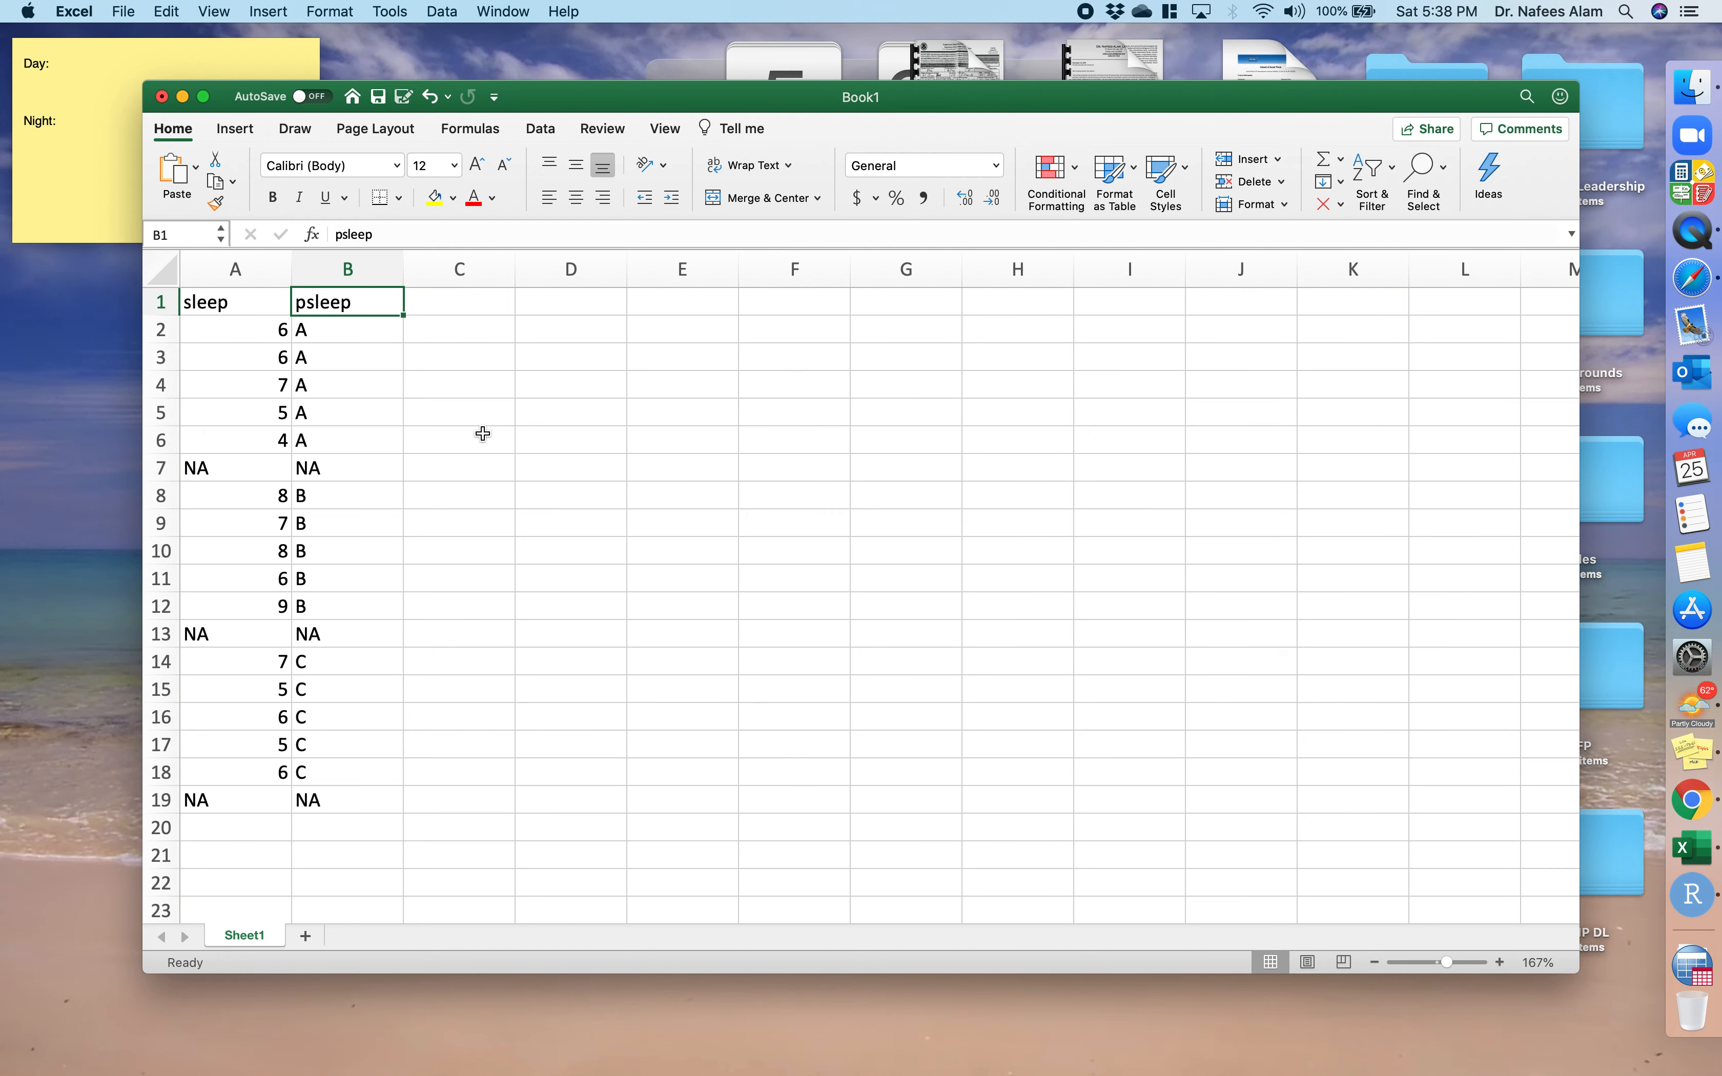
key("Left")
key("Right")
key("Left")
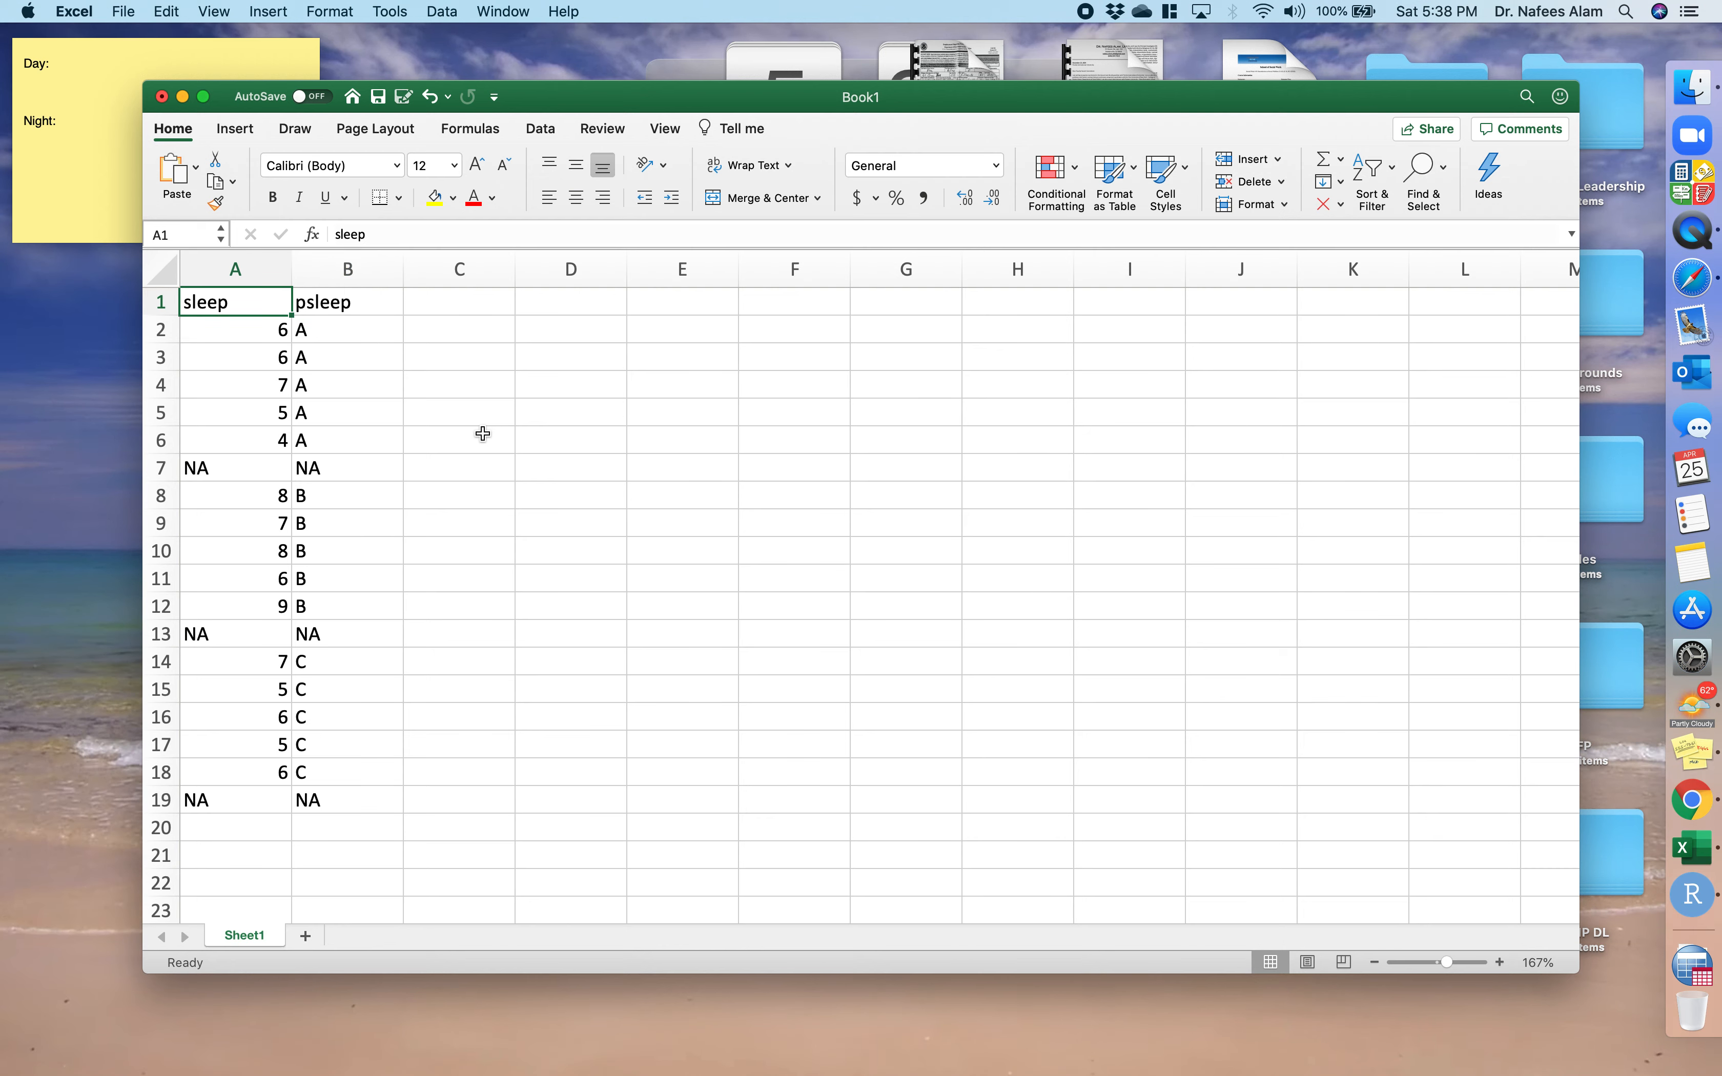
key("Down")
key("Down")
key("Down")
key("Down")
key("Down")
key("Down")
key("Up")
key("Up")
key("Up")
key("Up")
key("Up")
key("Up")
key("Down")
key("Right")
key("Down")
key("Down")
key("Down")
key("Down")
key("Left")
key("Down")
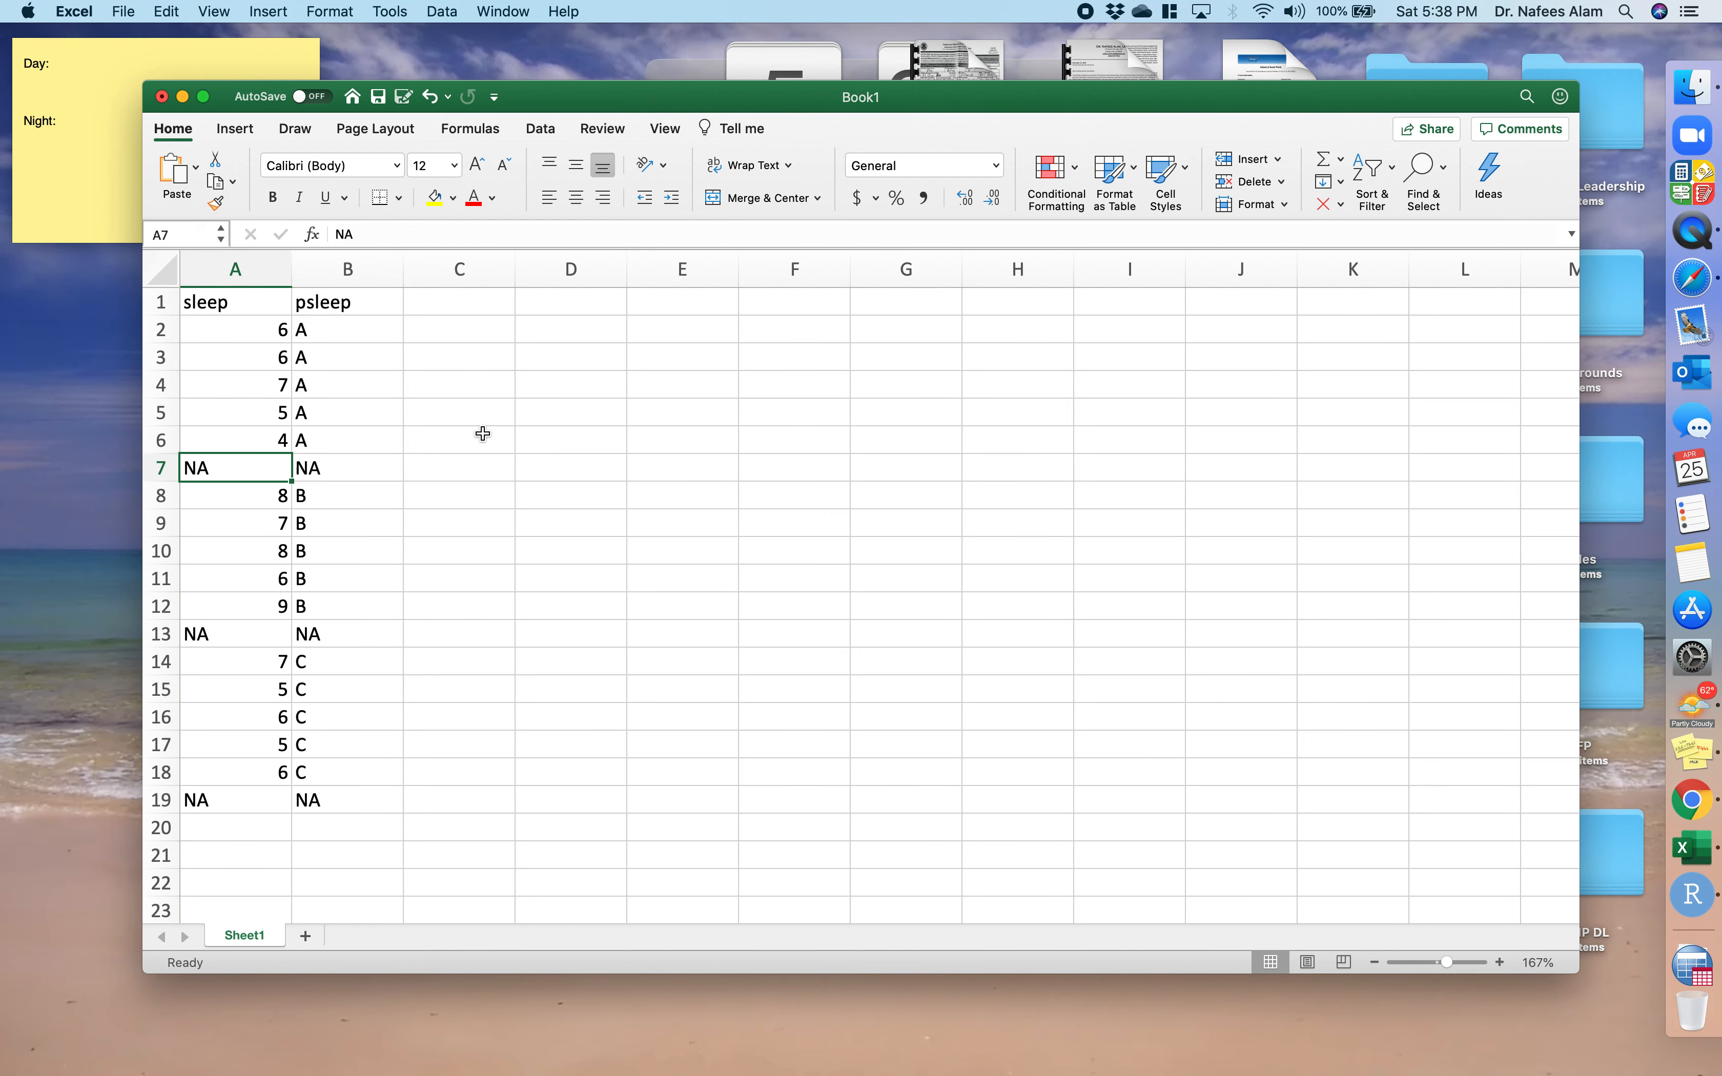
key("Right")
key("Left")
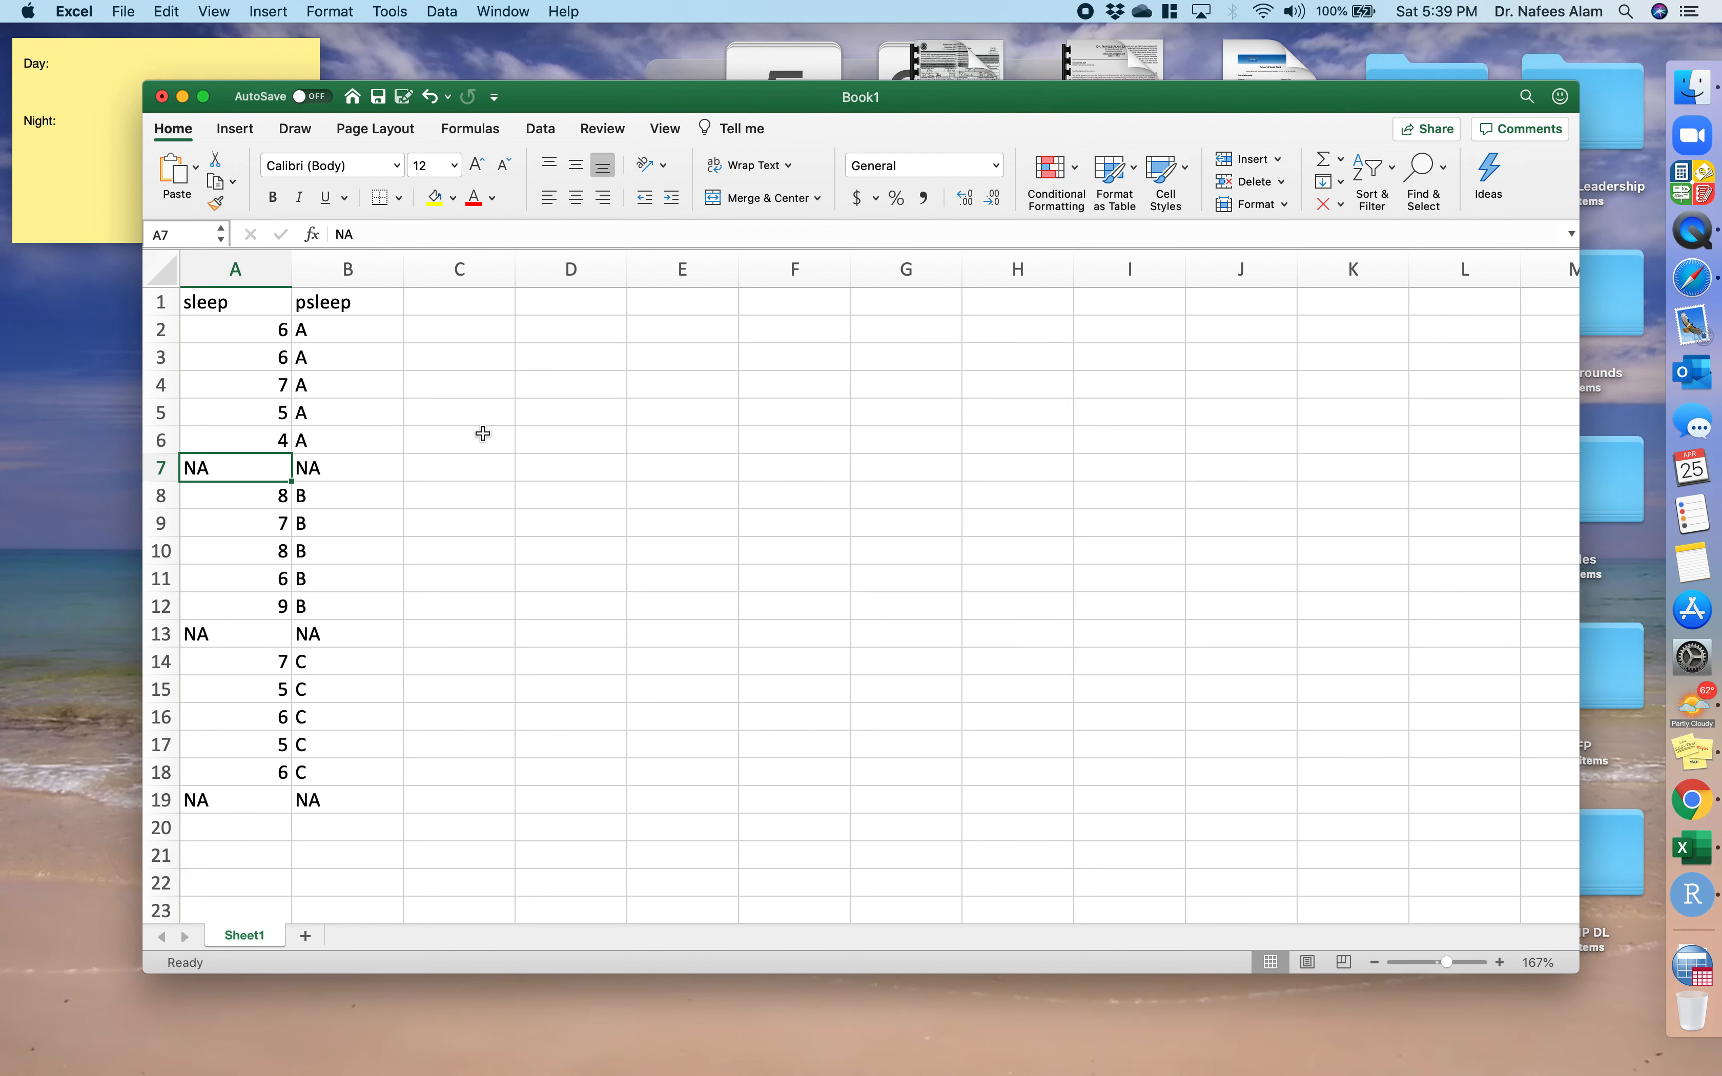
Examine the phase B and C rows and their NA separators down to row 19, ending at the sleep header.
key("Down")
key("Down")
key("Down")
key("Down")
key("Down")
key("Down")
key("Down")
key("Down")
key("Down")
key("Down")
key("Down")
key("Down")
key("Right")
key("Up")
key("Up")
key("Up")
key("Up")
key("Up")
key("Up")
key("Up")
key("Up")
key("Up")
key("Up")
key("Up")
key("Up")
key("Up")
key("Up")
key("Up")
key("Up")
key("Up")
key("Up")
key("Left")
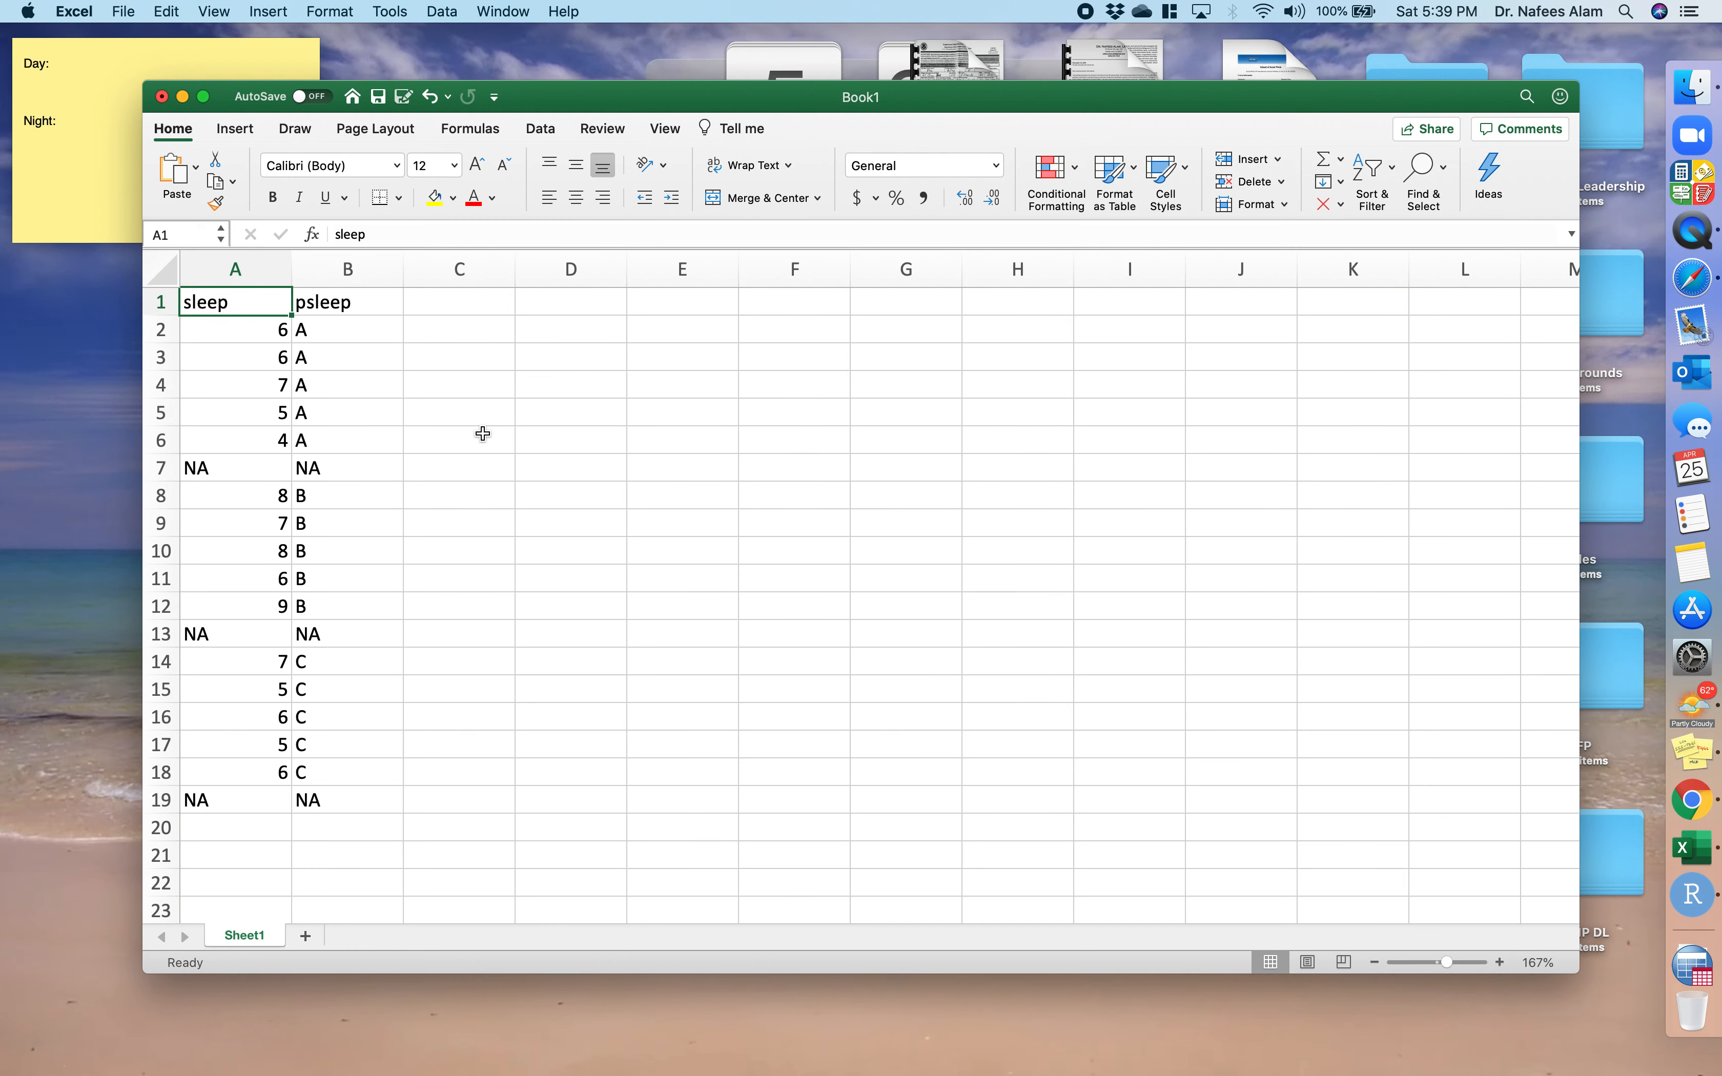
Save the workbook to the Desktop as sleep in Comma Separated Values (.csv) format.
left_click(128, 11)
left_click(157, 165)
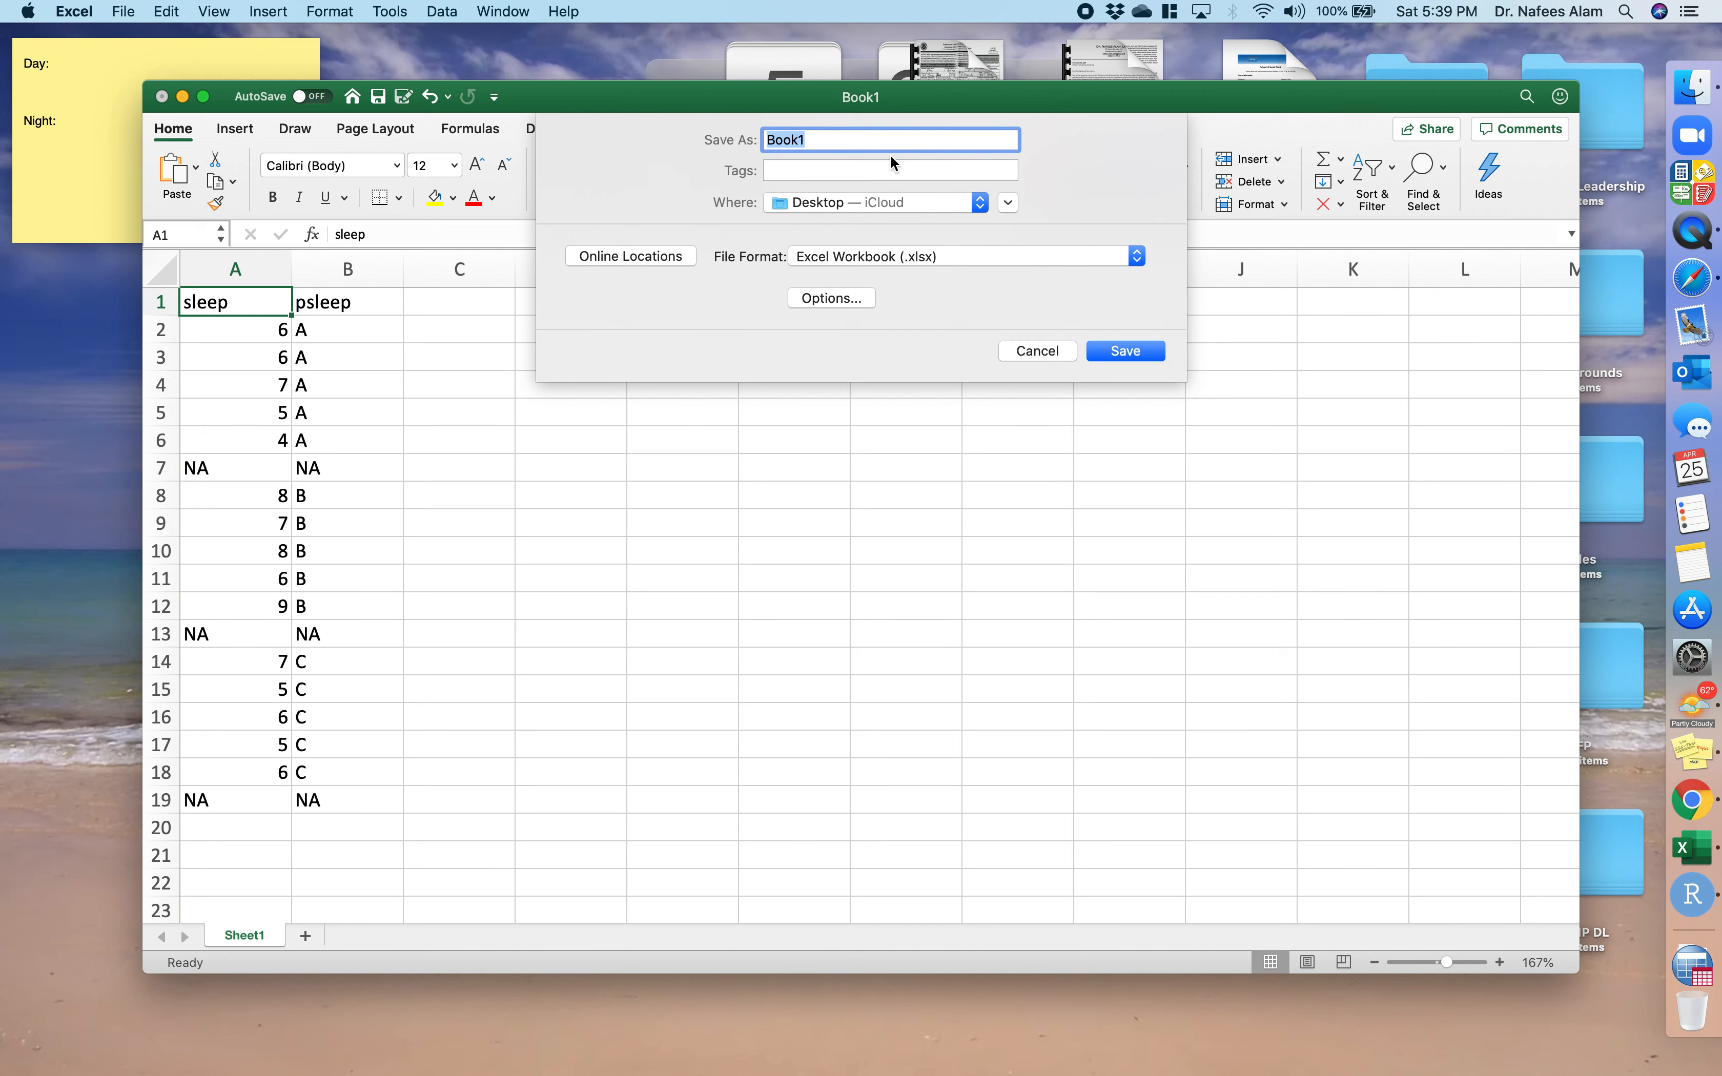
type("sleep")
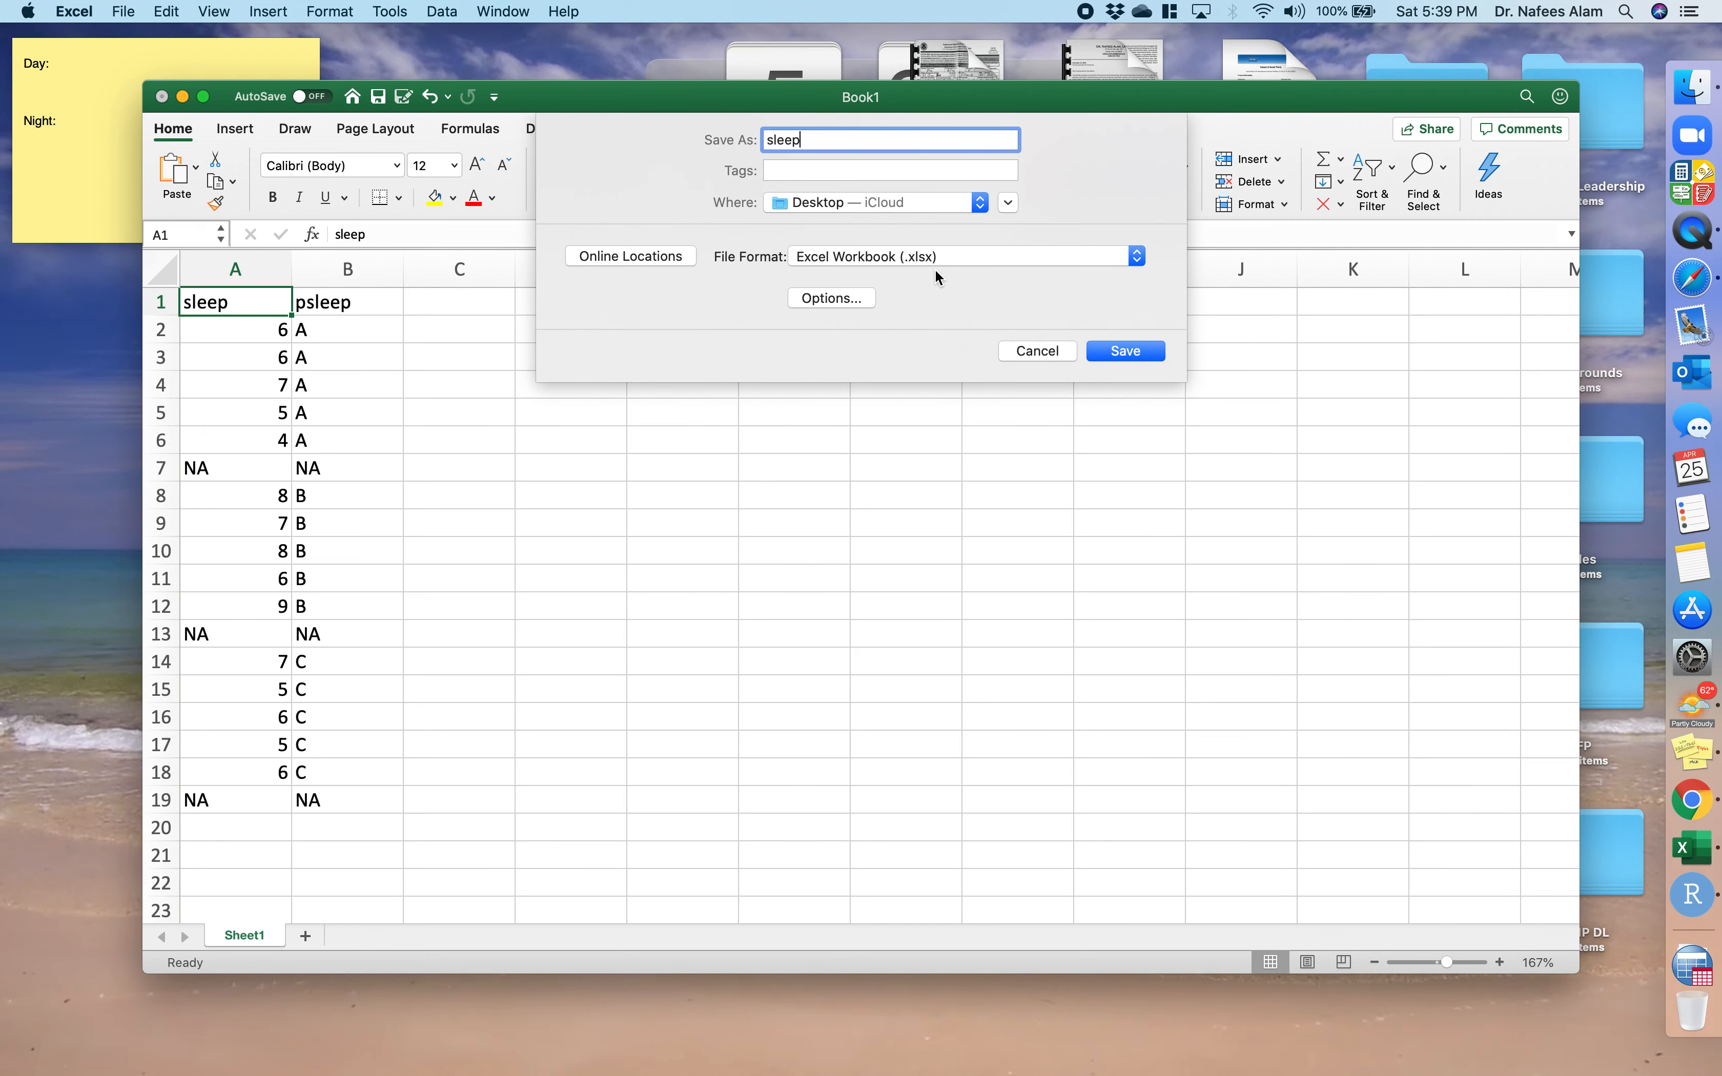
left_click(1021, 255)
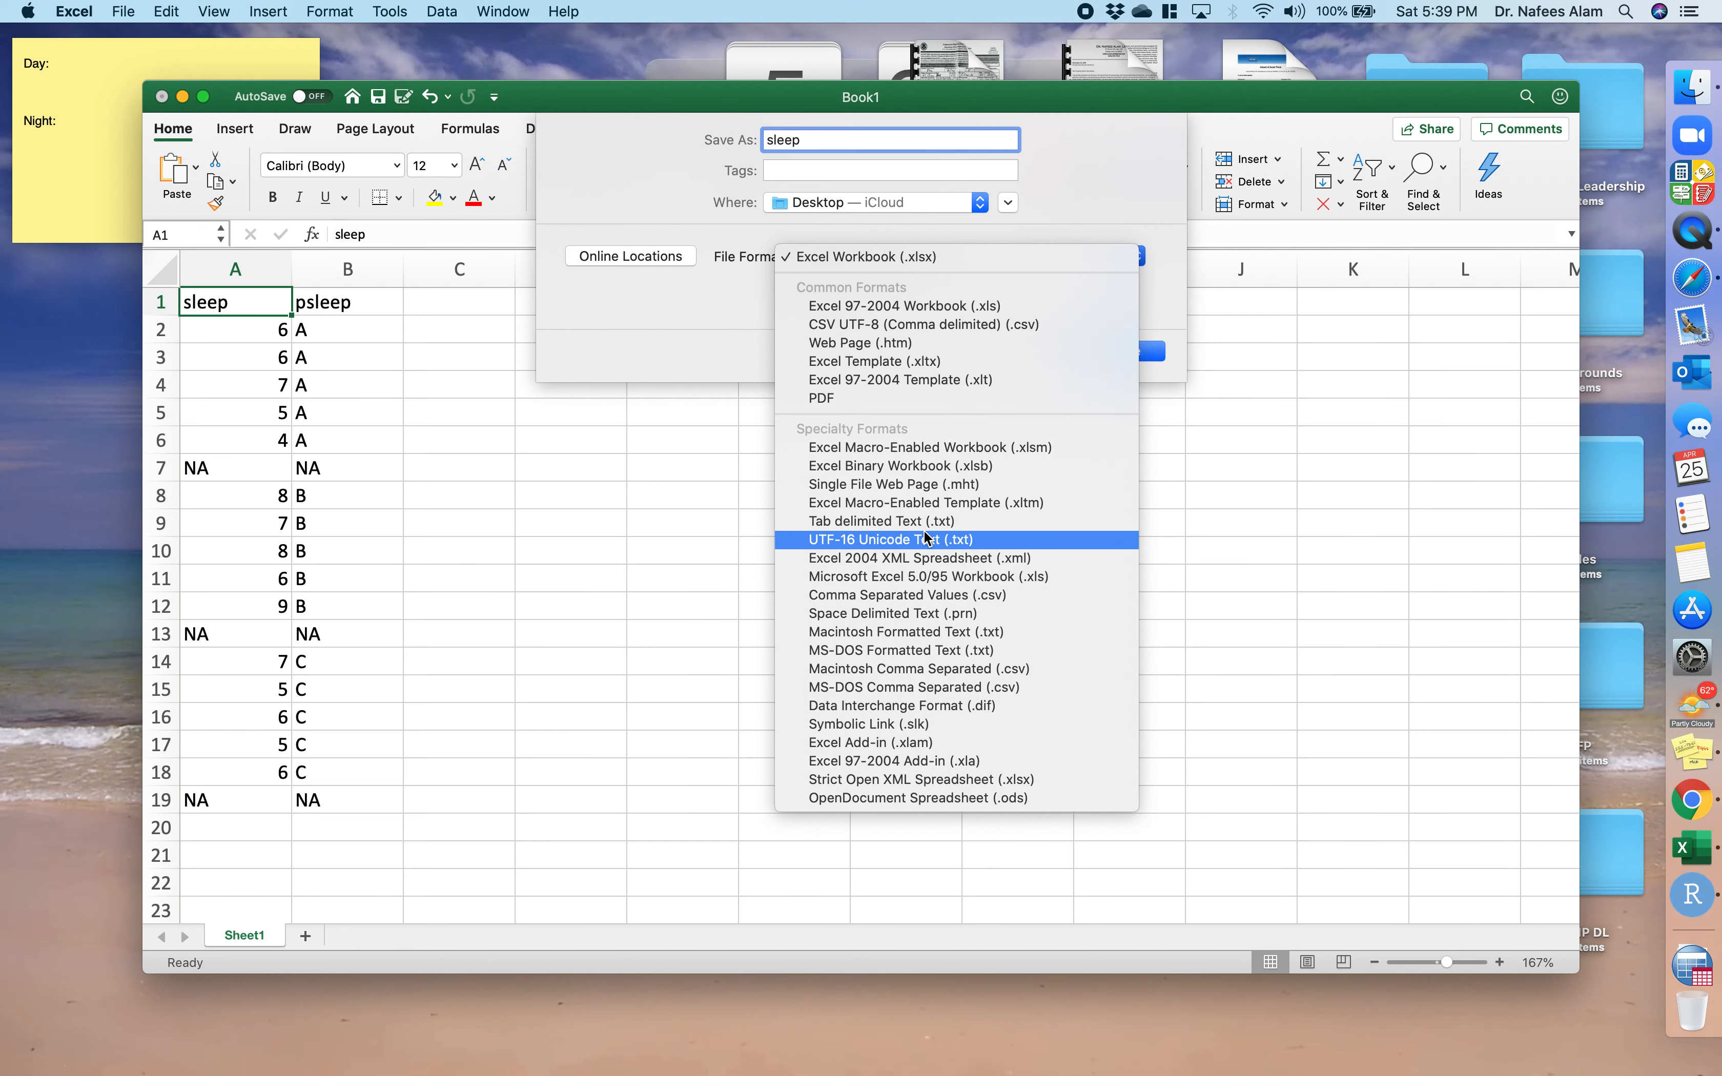
left_click(916, 597)
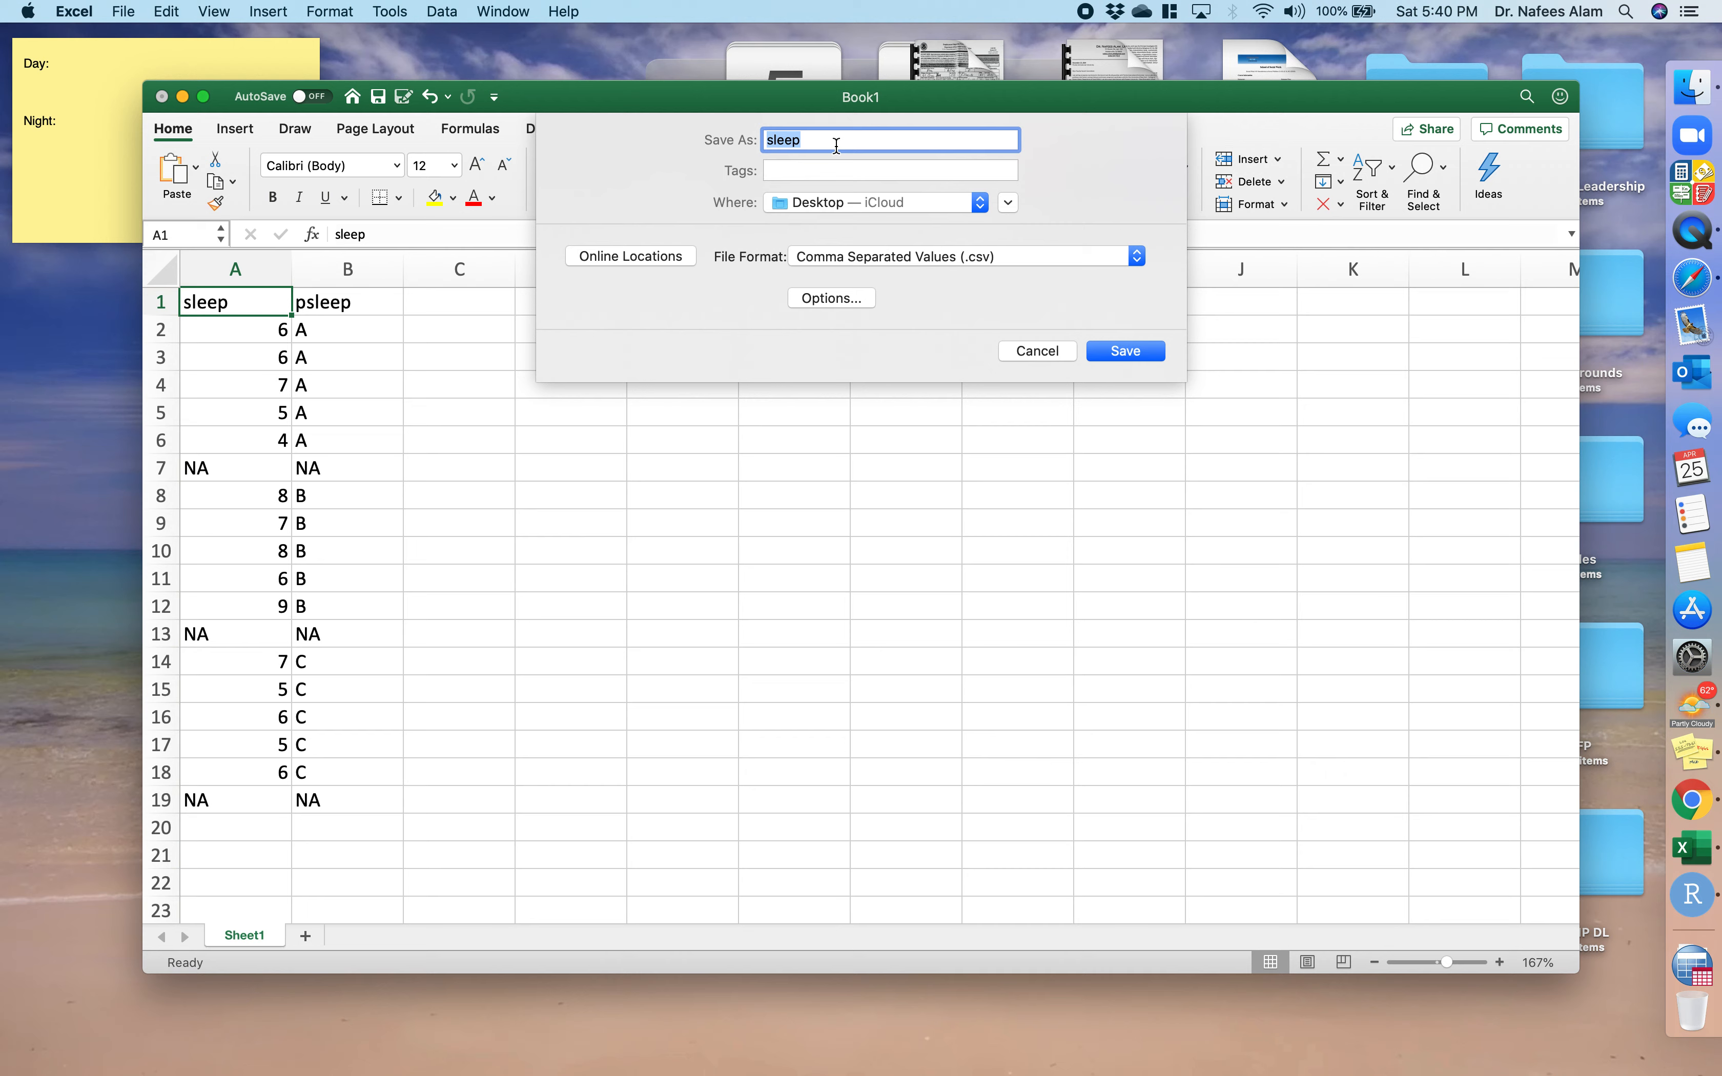
left_click(1126, 351)
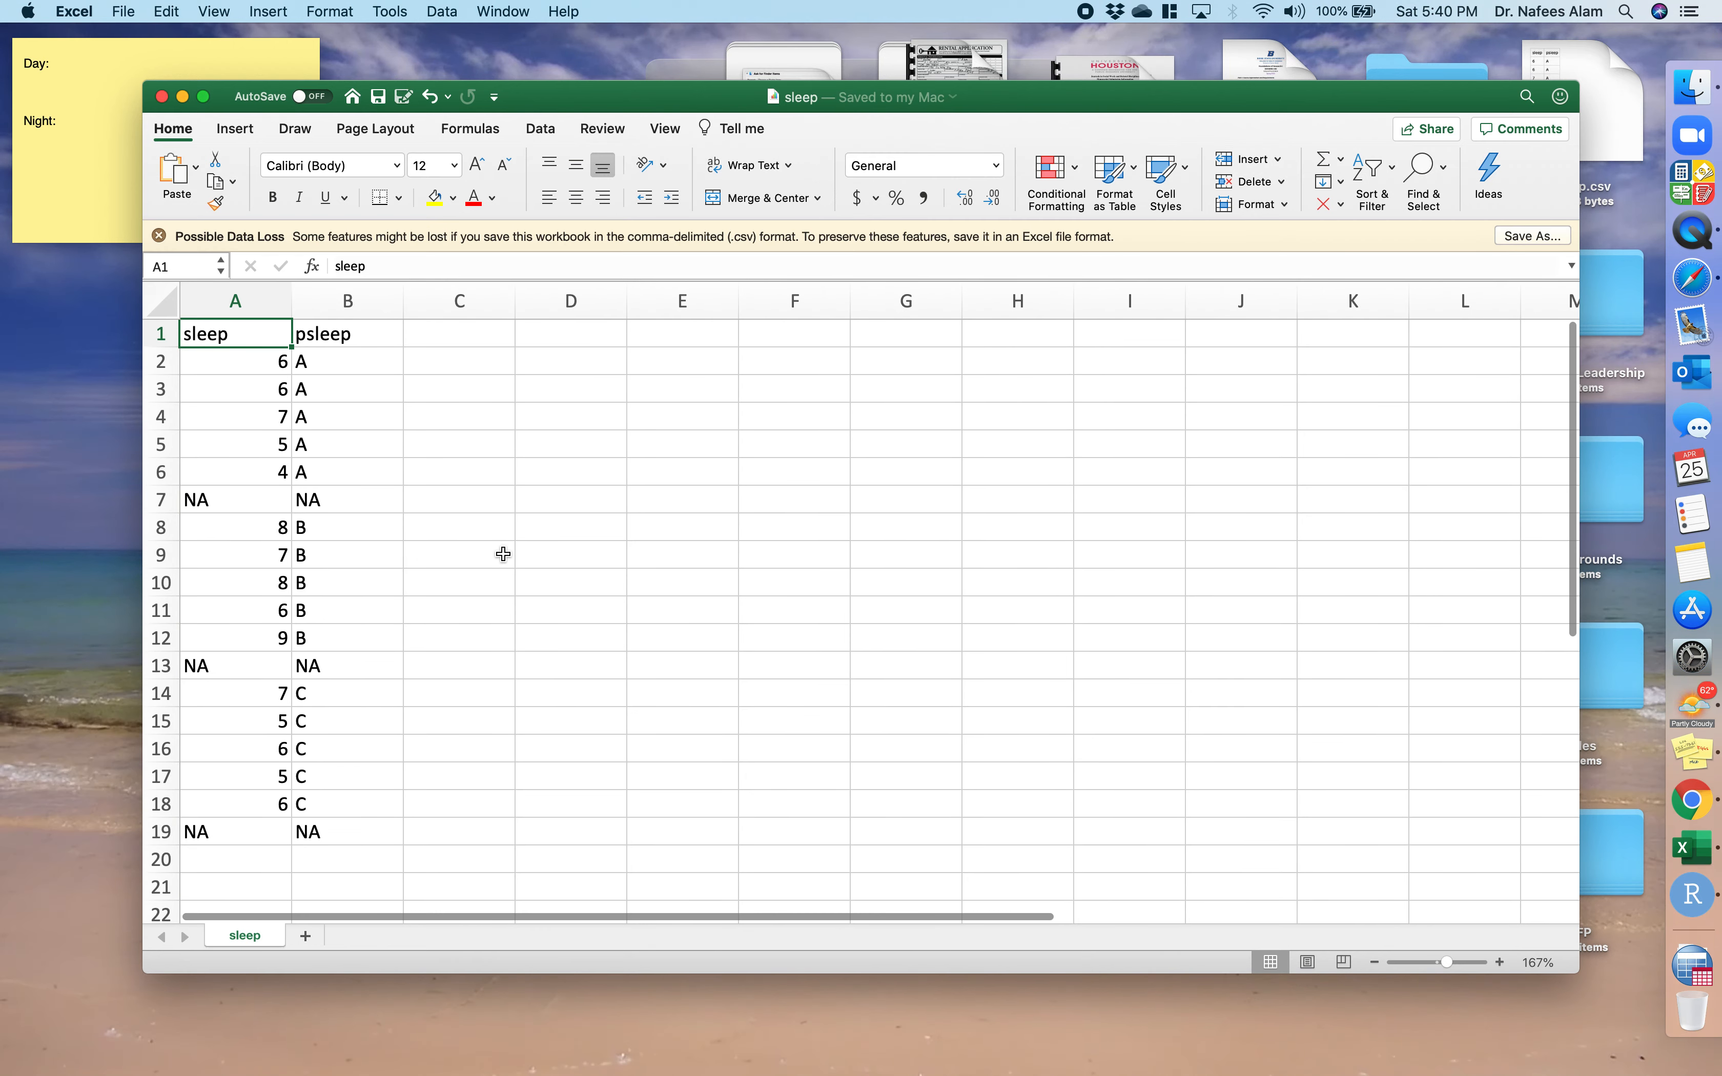
Dismiss the data loss notice, close the sleep workbook and switch to RStudio.
left_click(160, 238)
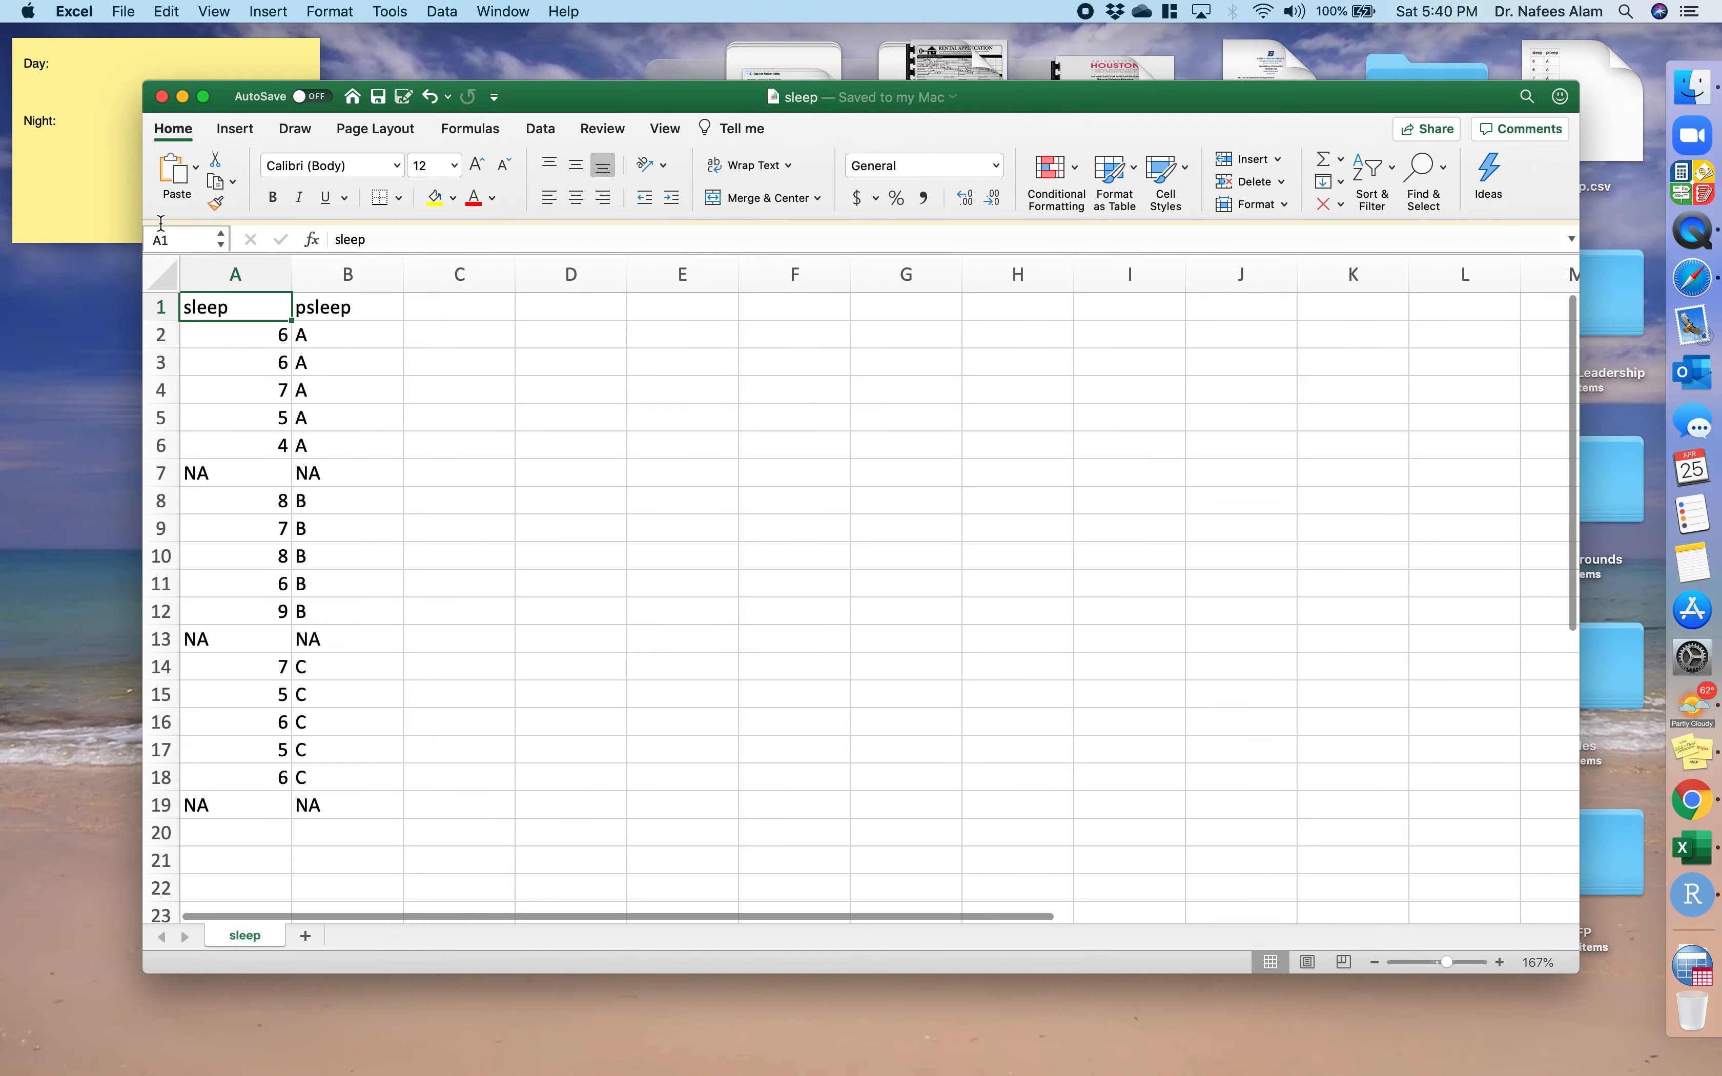
left_click(162, 97)
key("ctrl+Right")
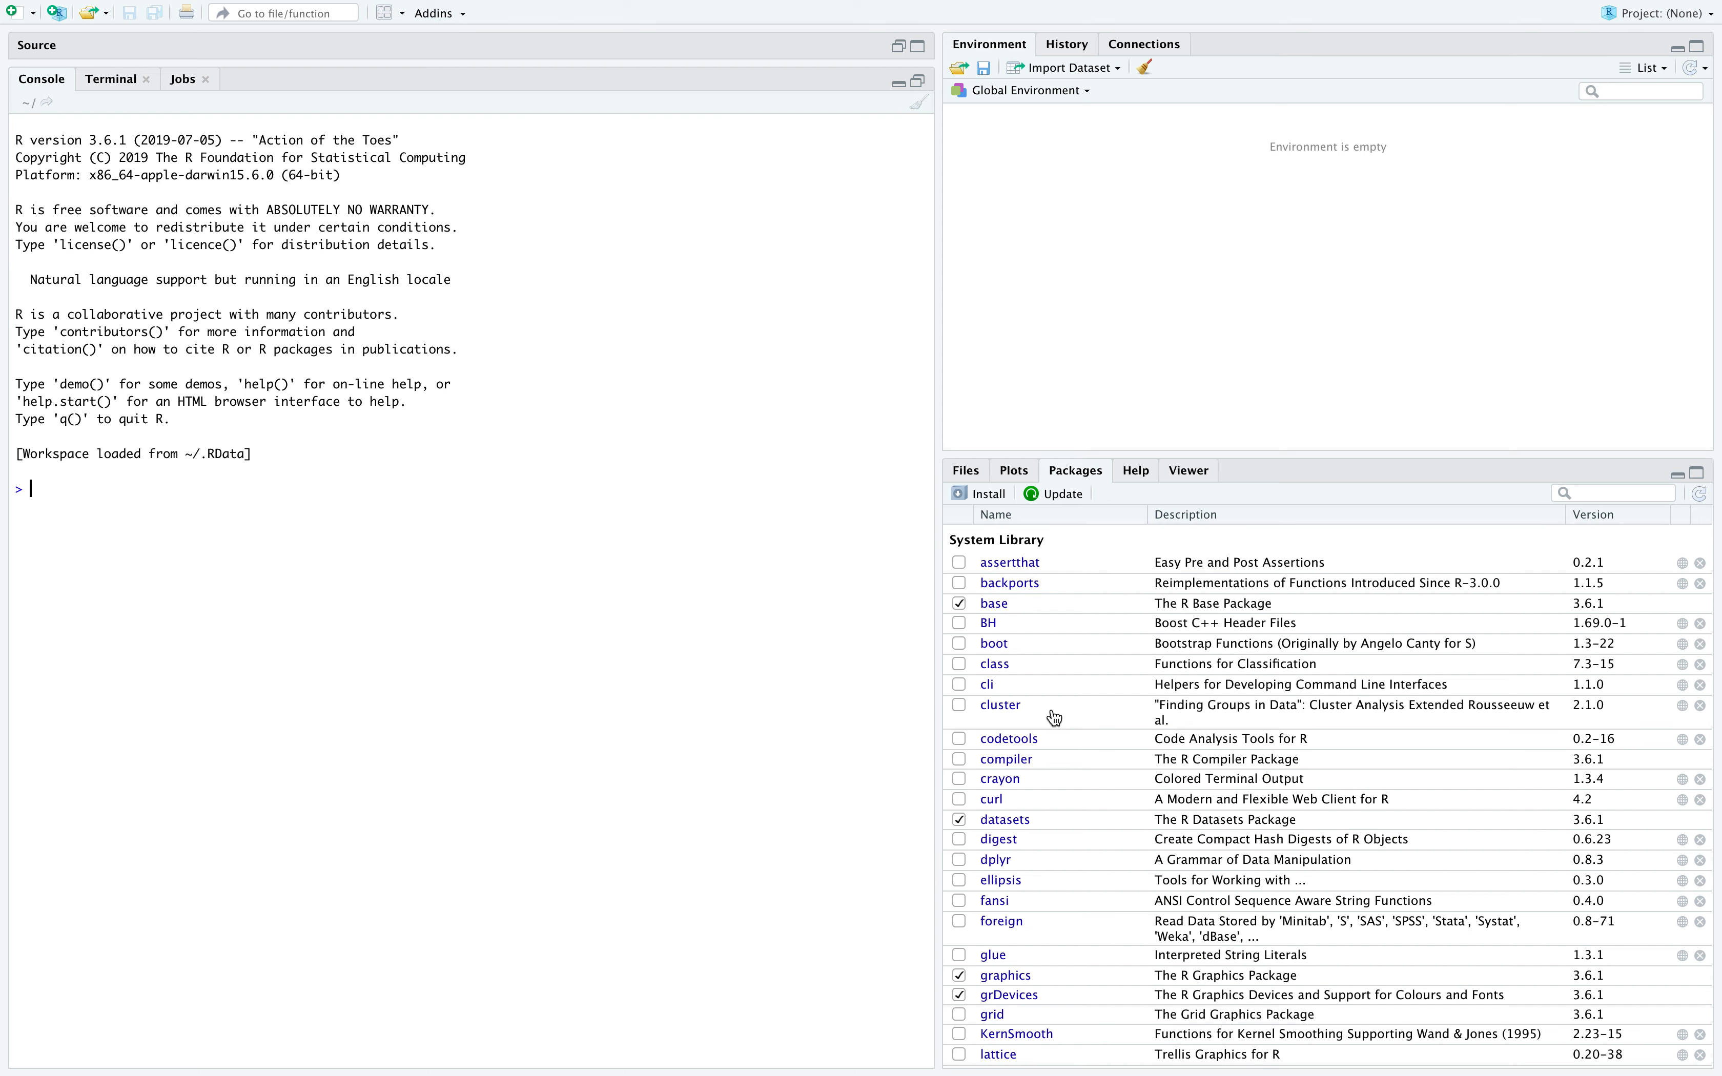
scroll(1199, 856, "down", 3)
scroll(1200, 856, "up", 3)
left_click(991, 495)
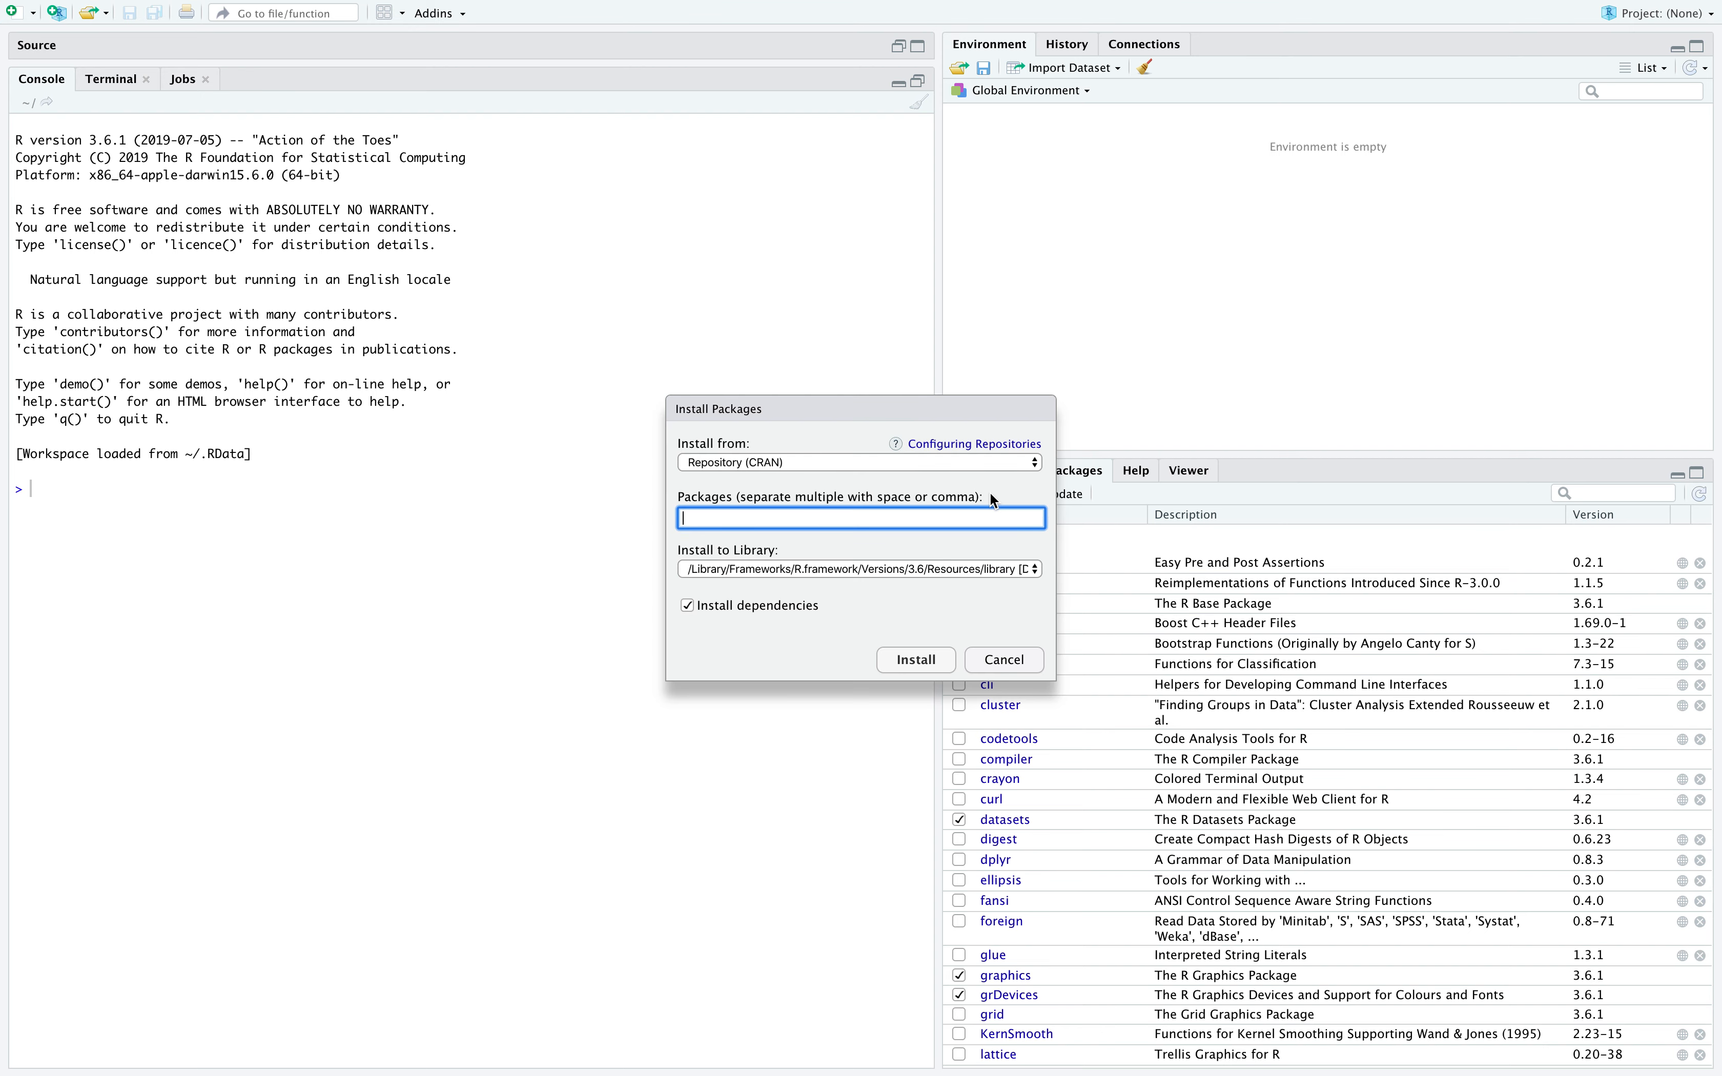
type("ssdfor")
left_click(1033, 668)
Load the SSDforR package from the System Library list.
scroll(1163, 855, "down", 10)
scroll(1163, 855, "down", 5)
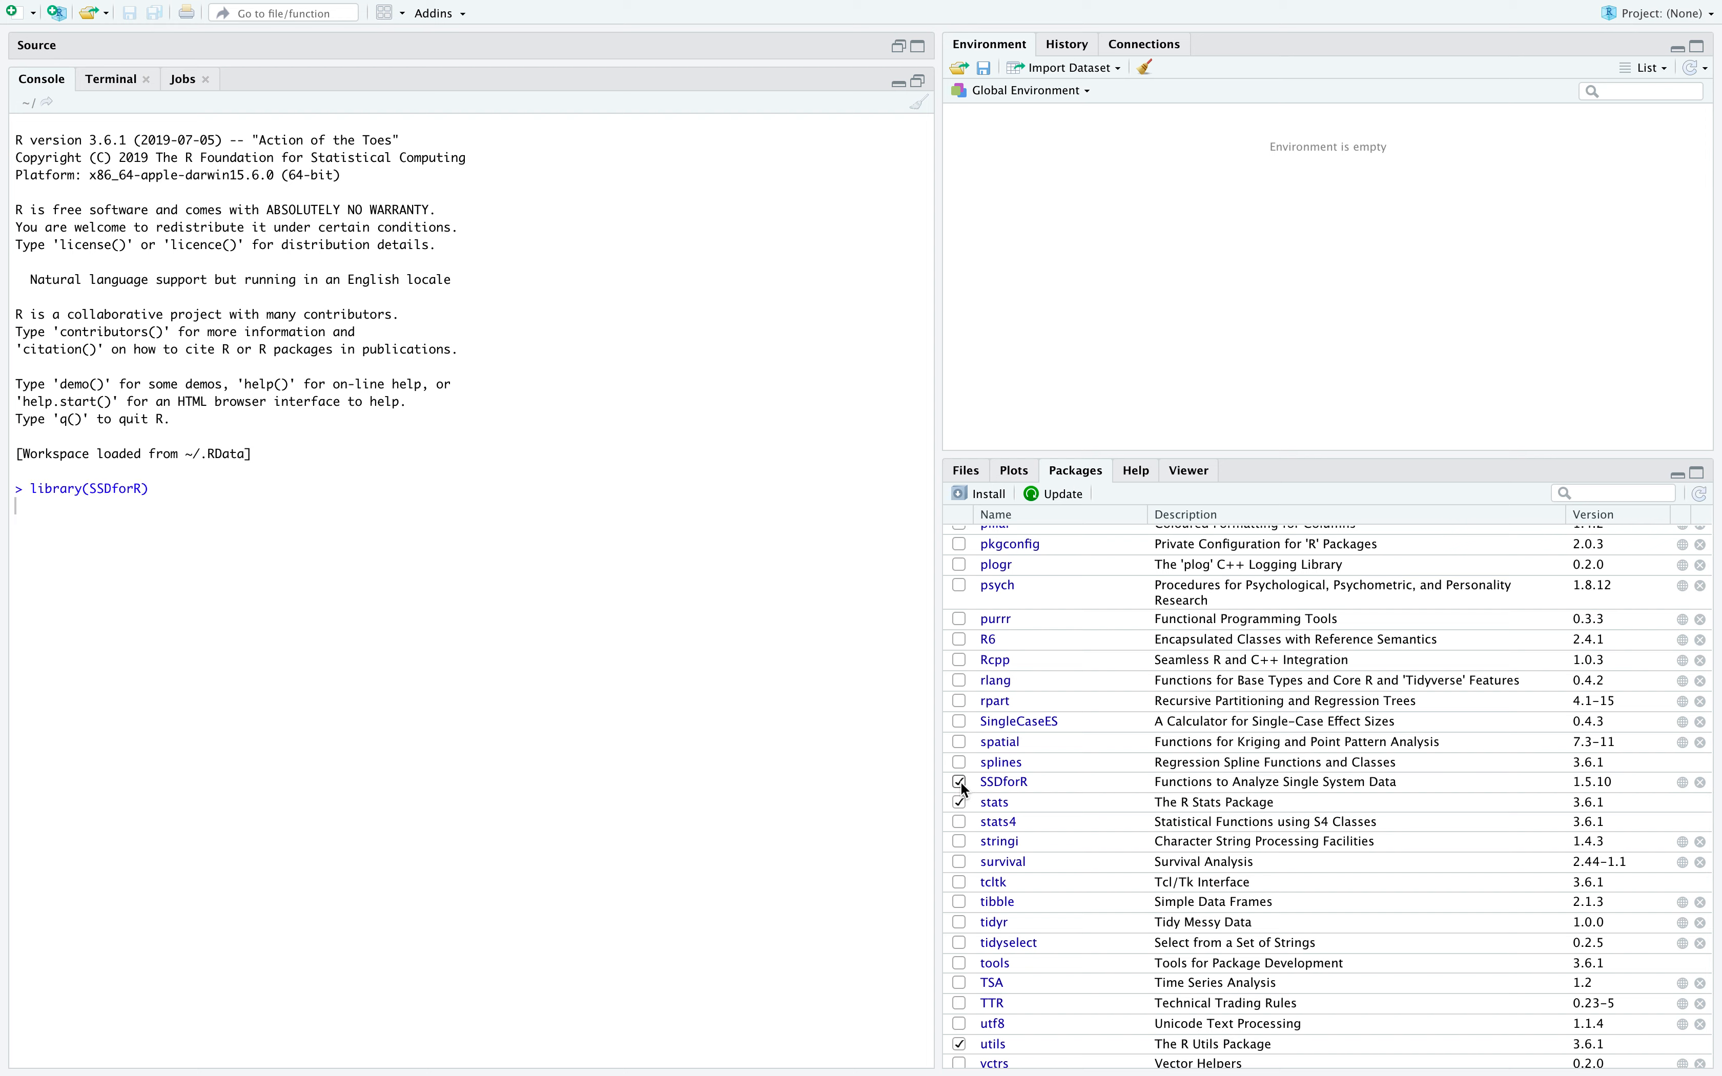
left_click(960, 782)
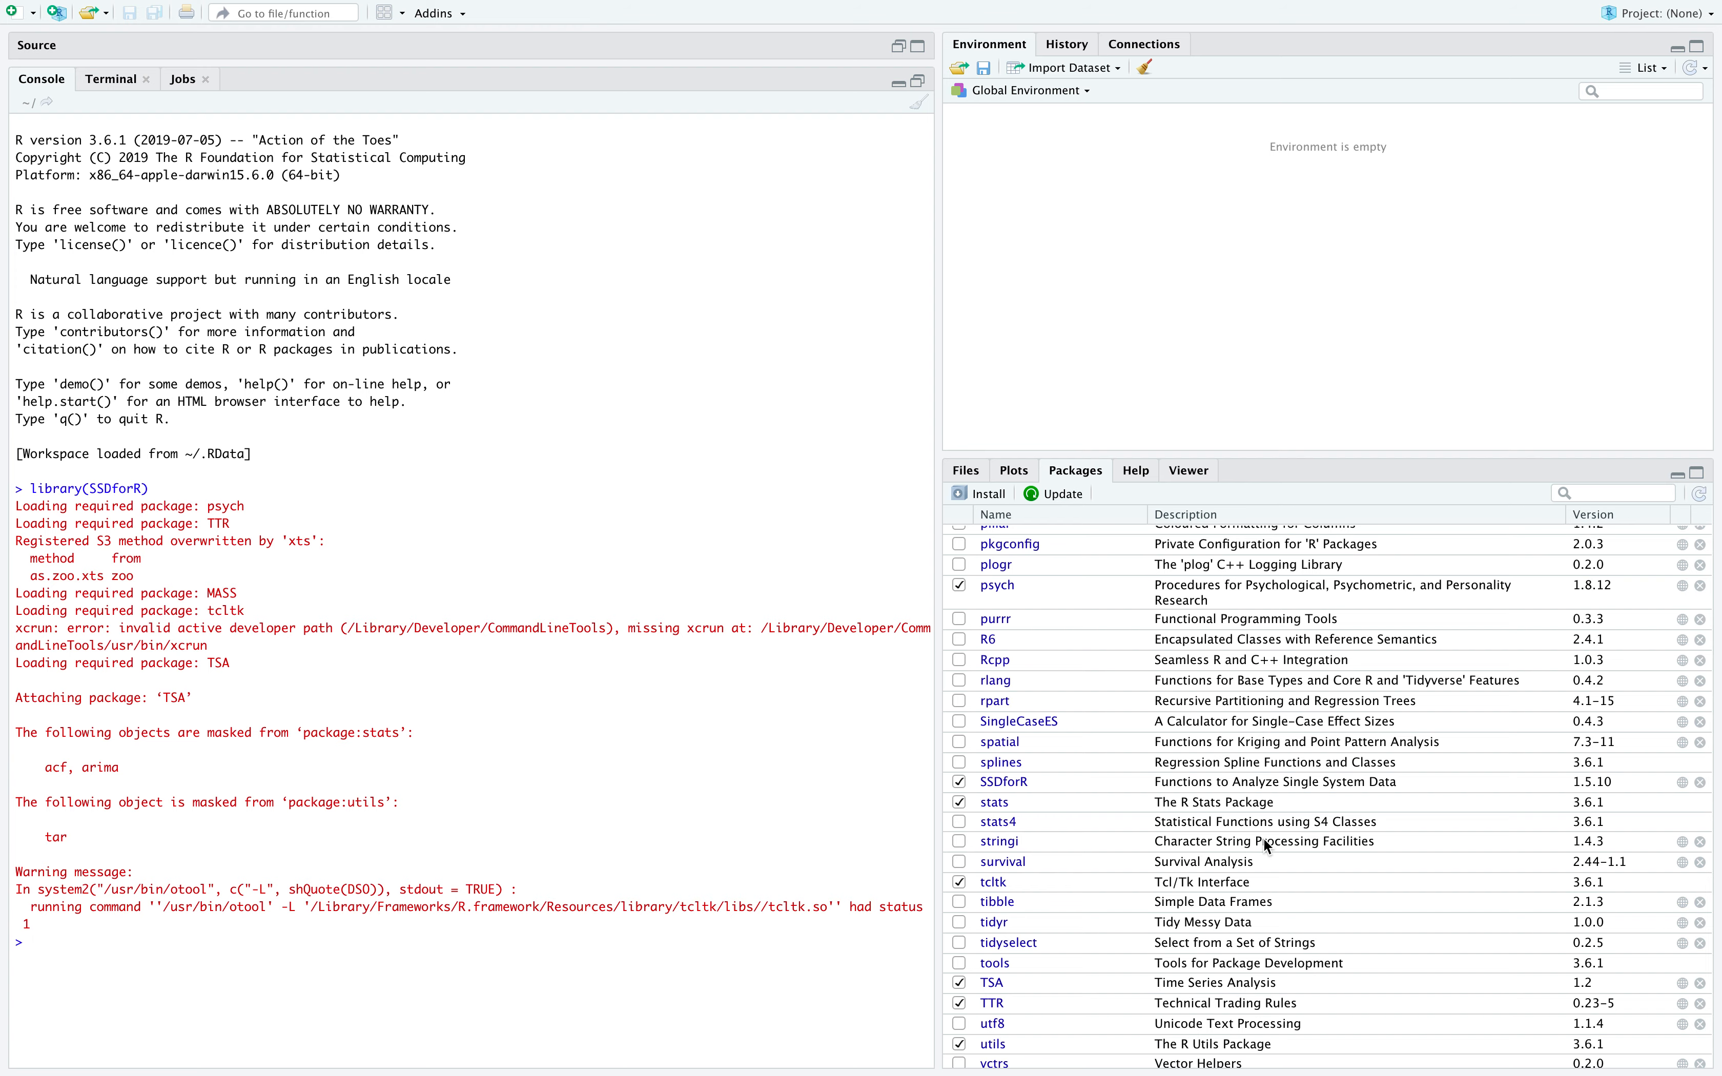
scroll(1265, 841, "up", 15)
scroll(1266, 841, "down", 20)
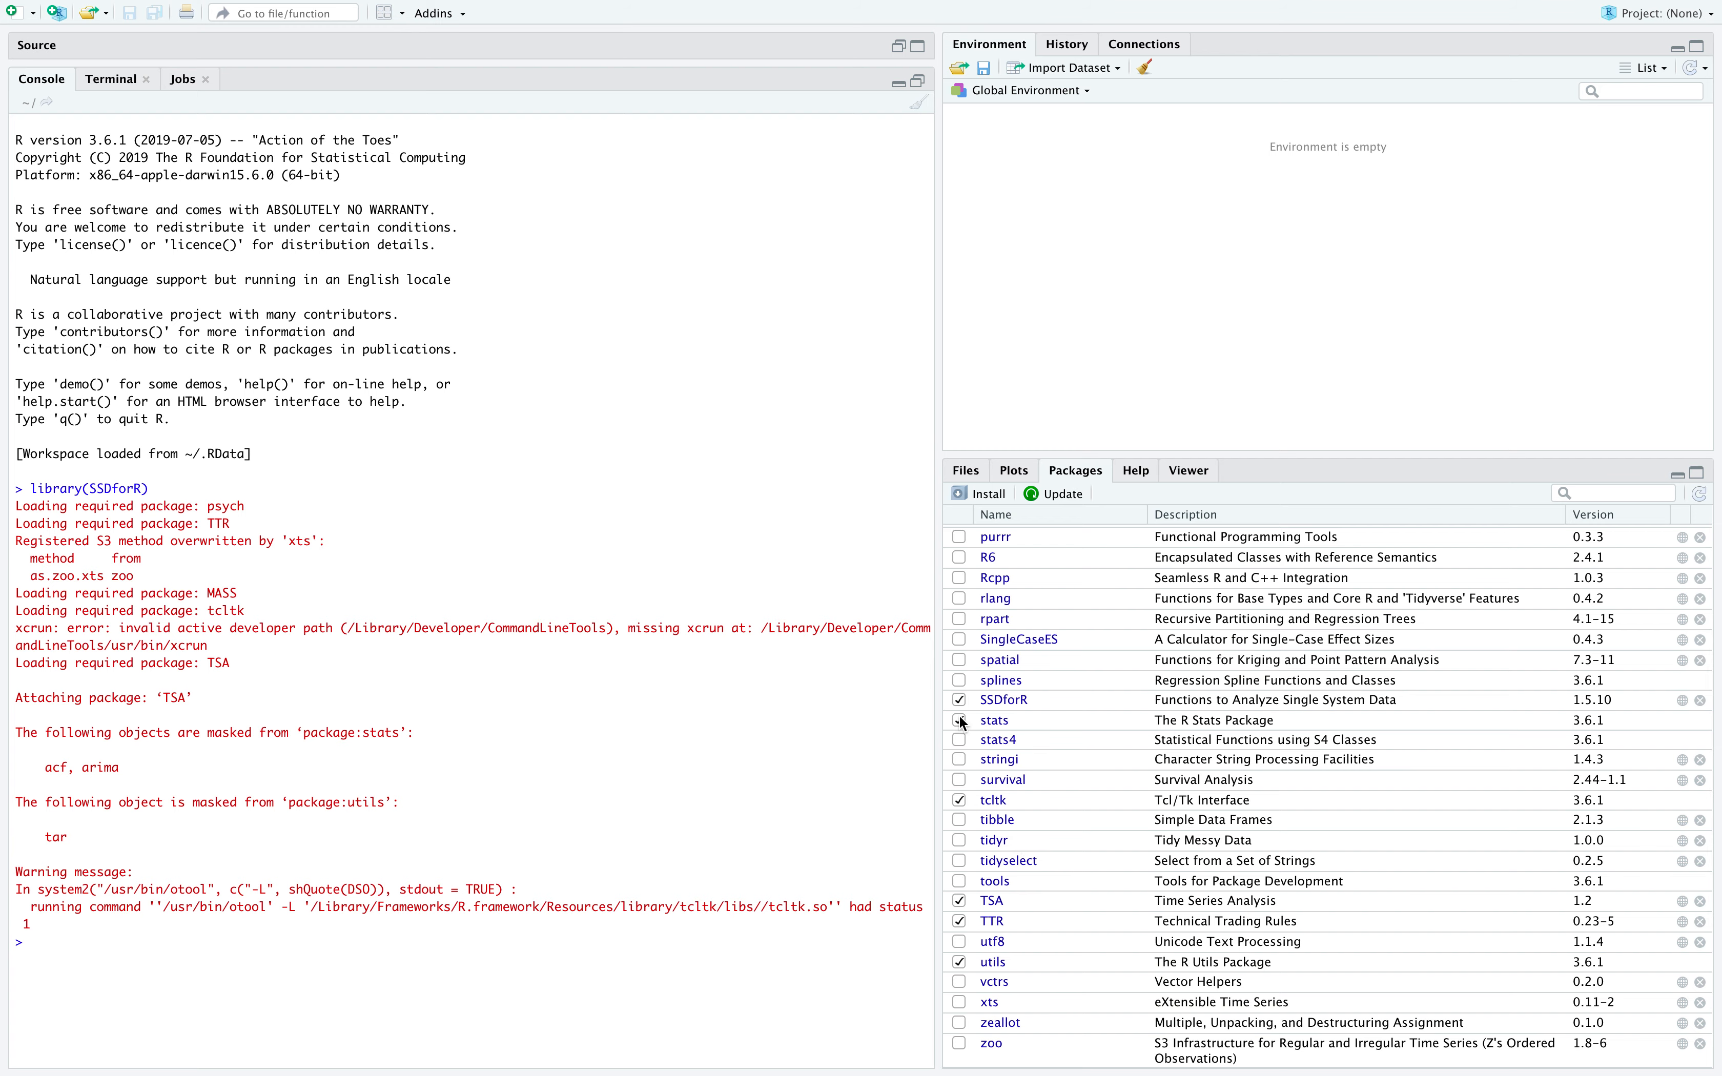
scroll(1060, 705, "up", 15)
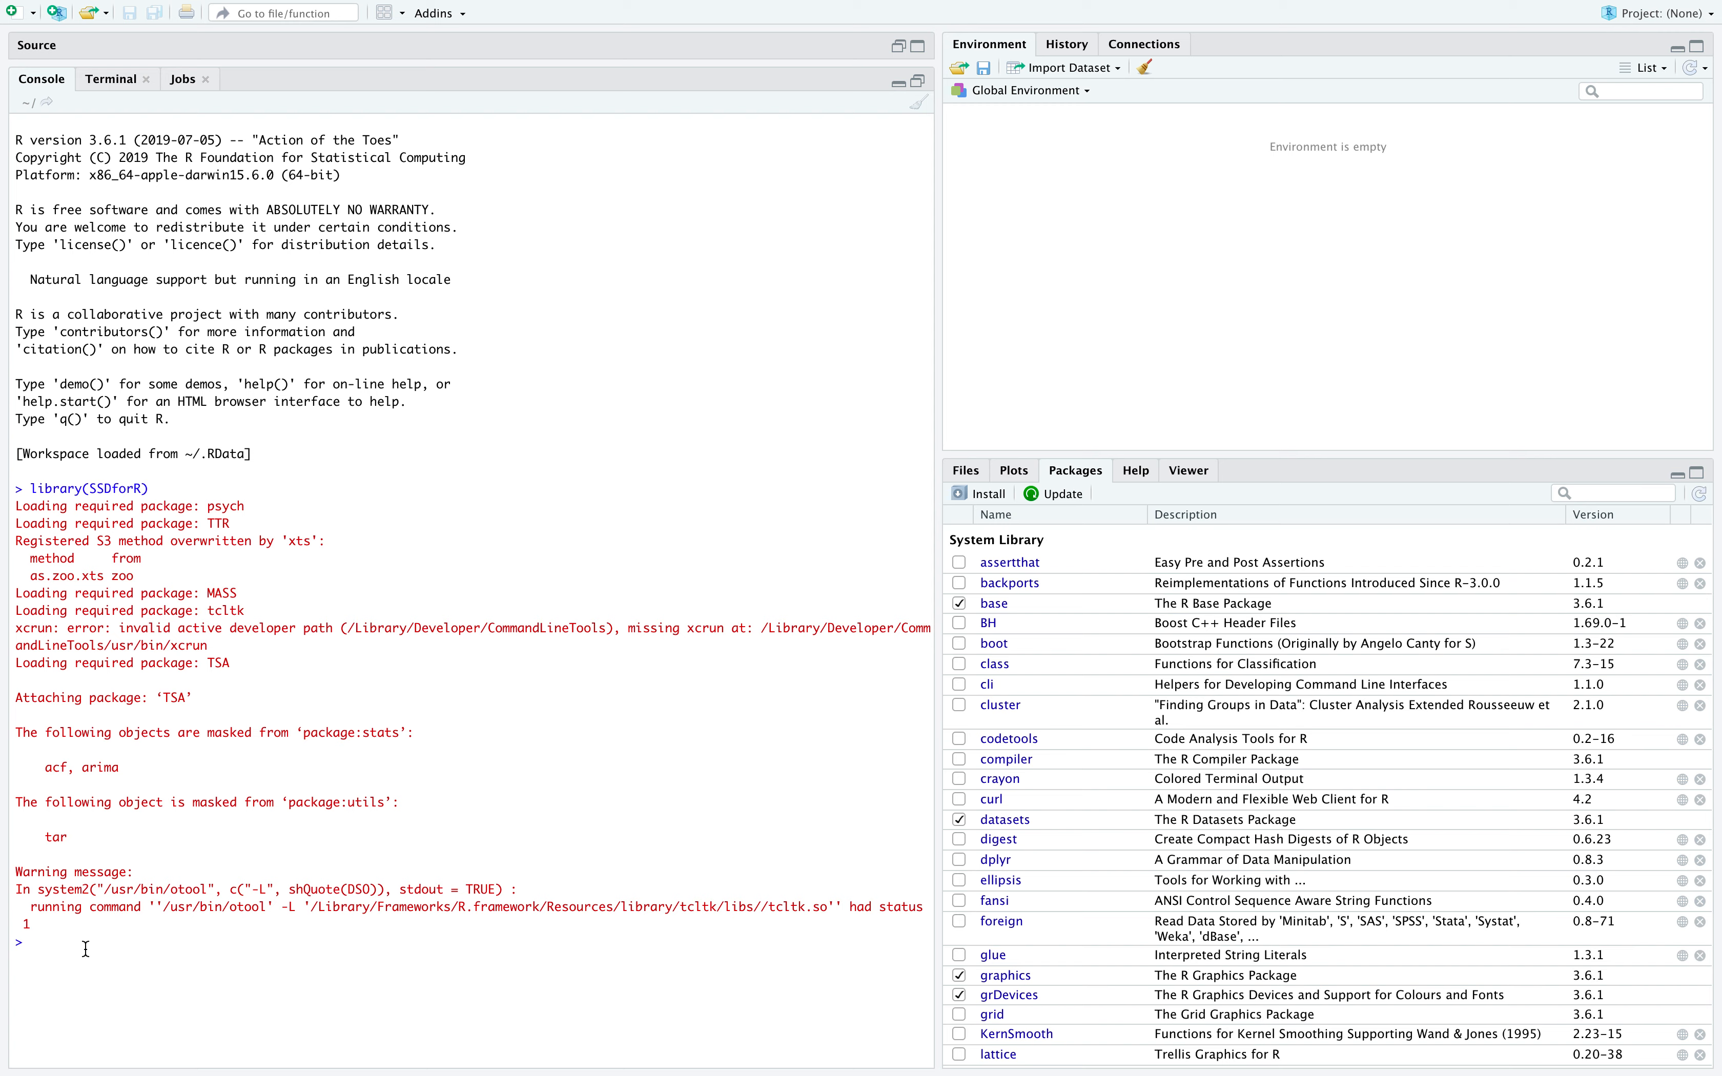
Run Getcsv() in the console and open sleep.csv from the Desktop.
type("Getcs")
key("Tab")
key("Return")
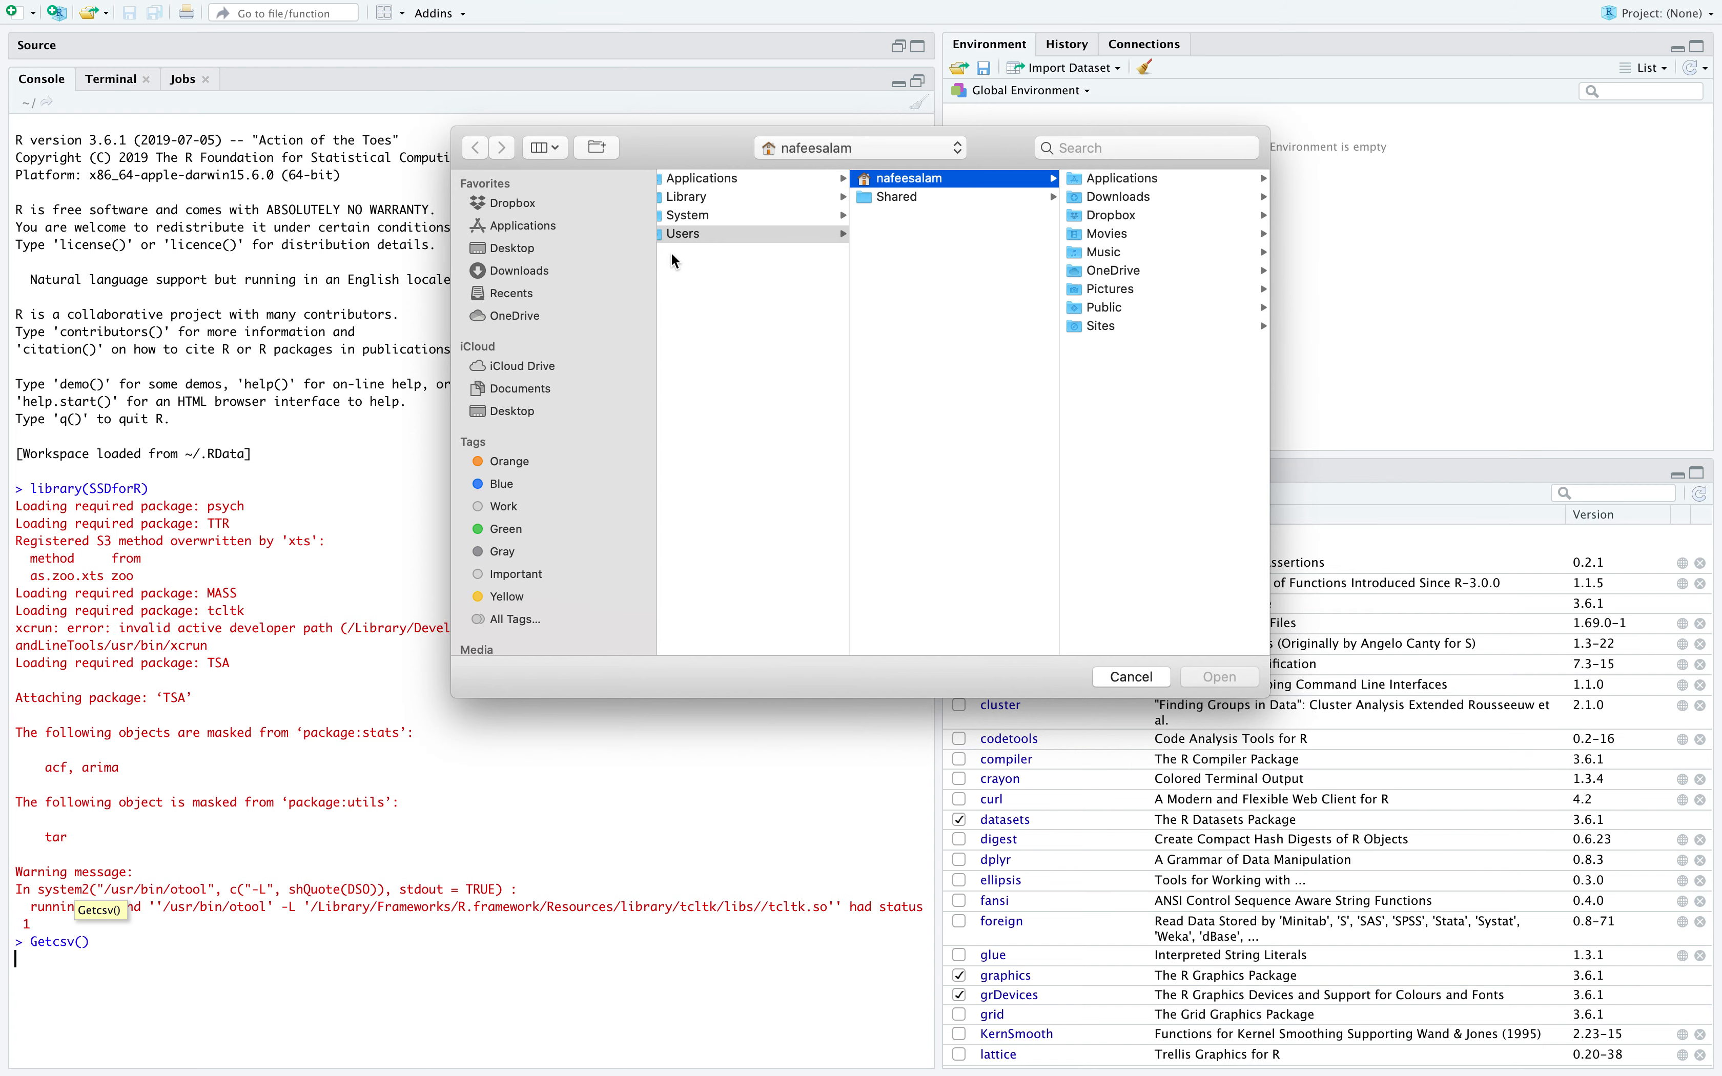
left_click(524, 250)
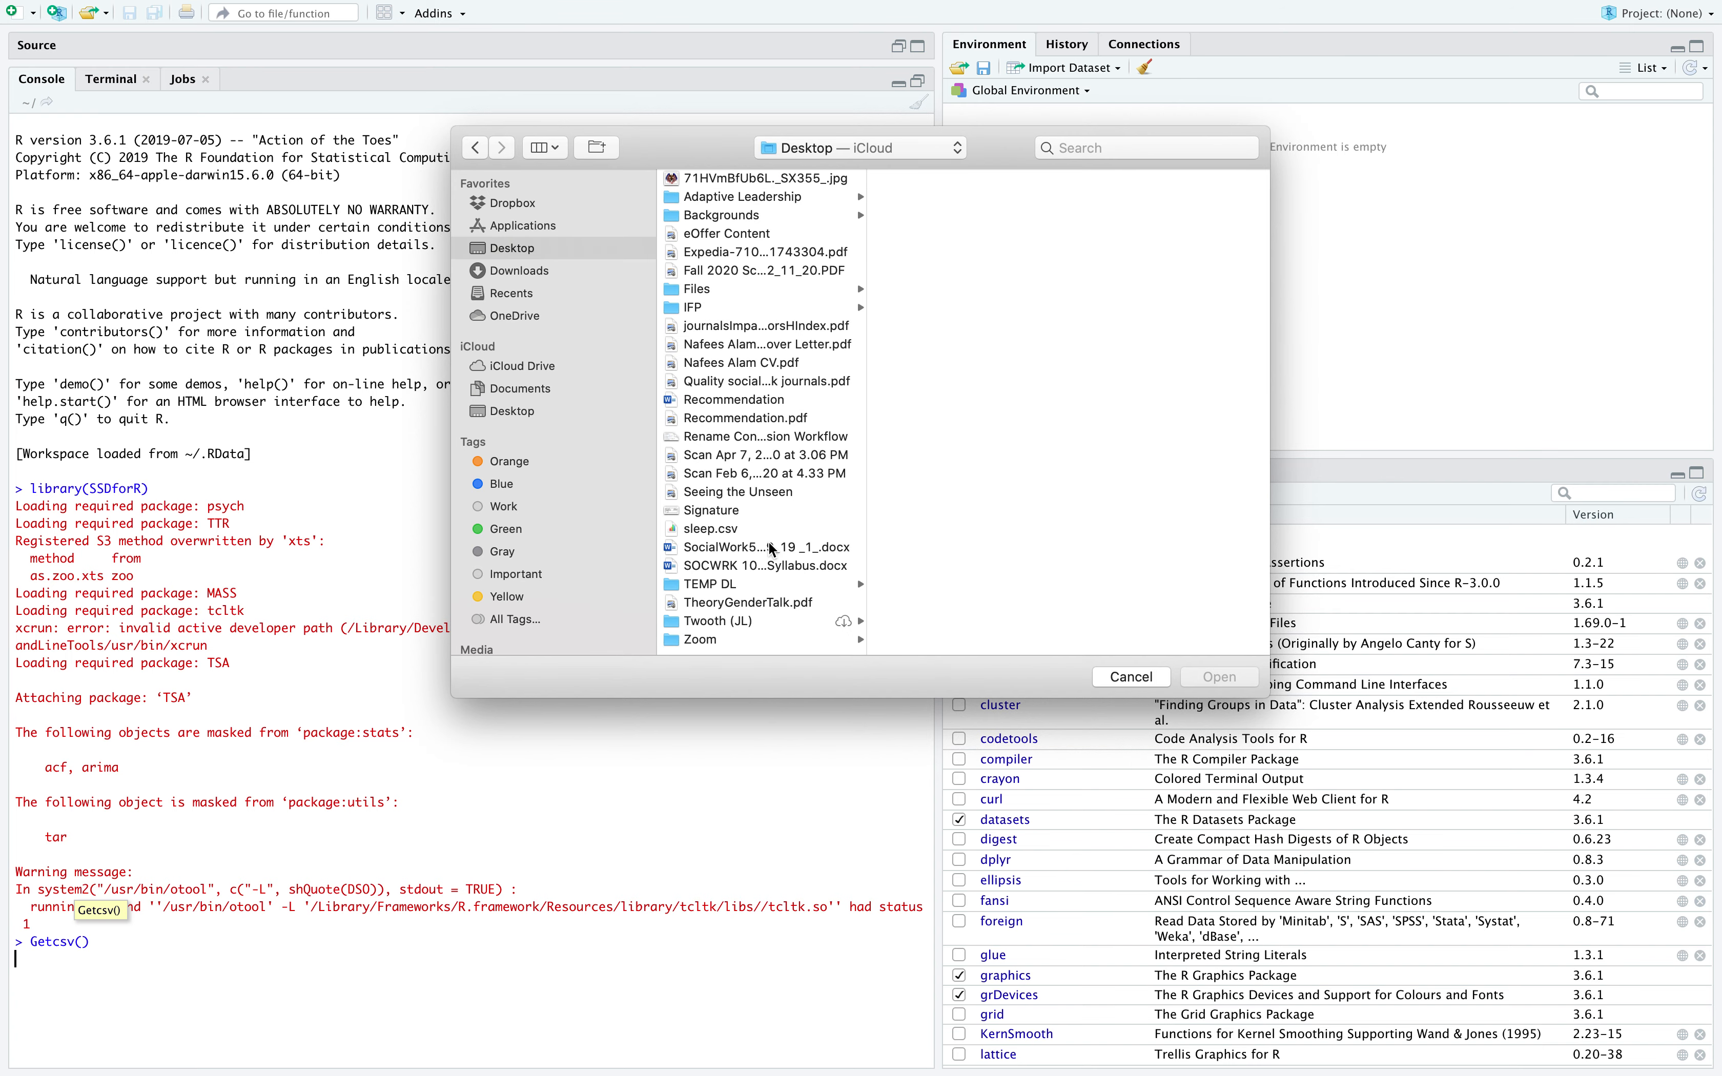
left_click(715, 529)
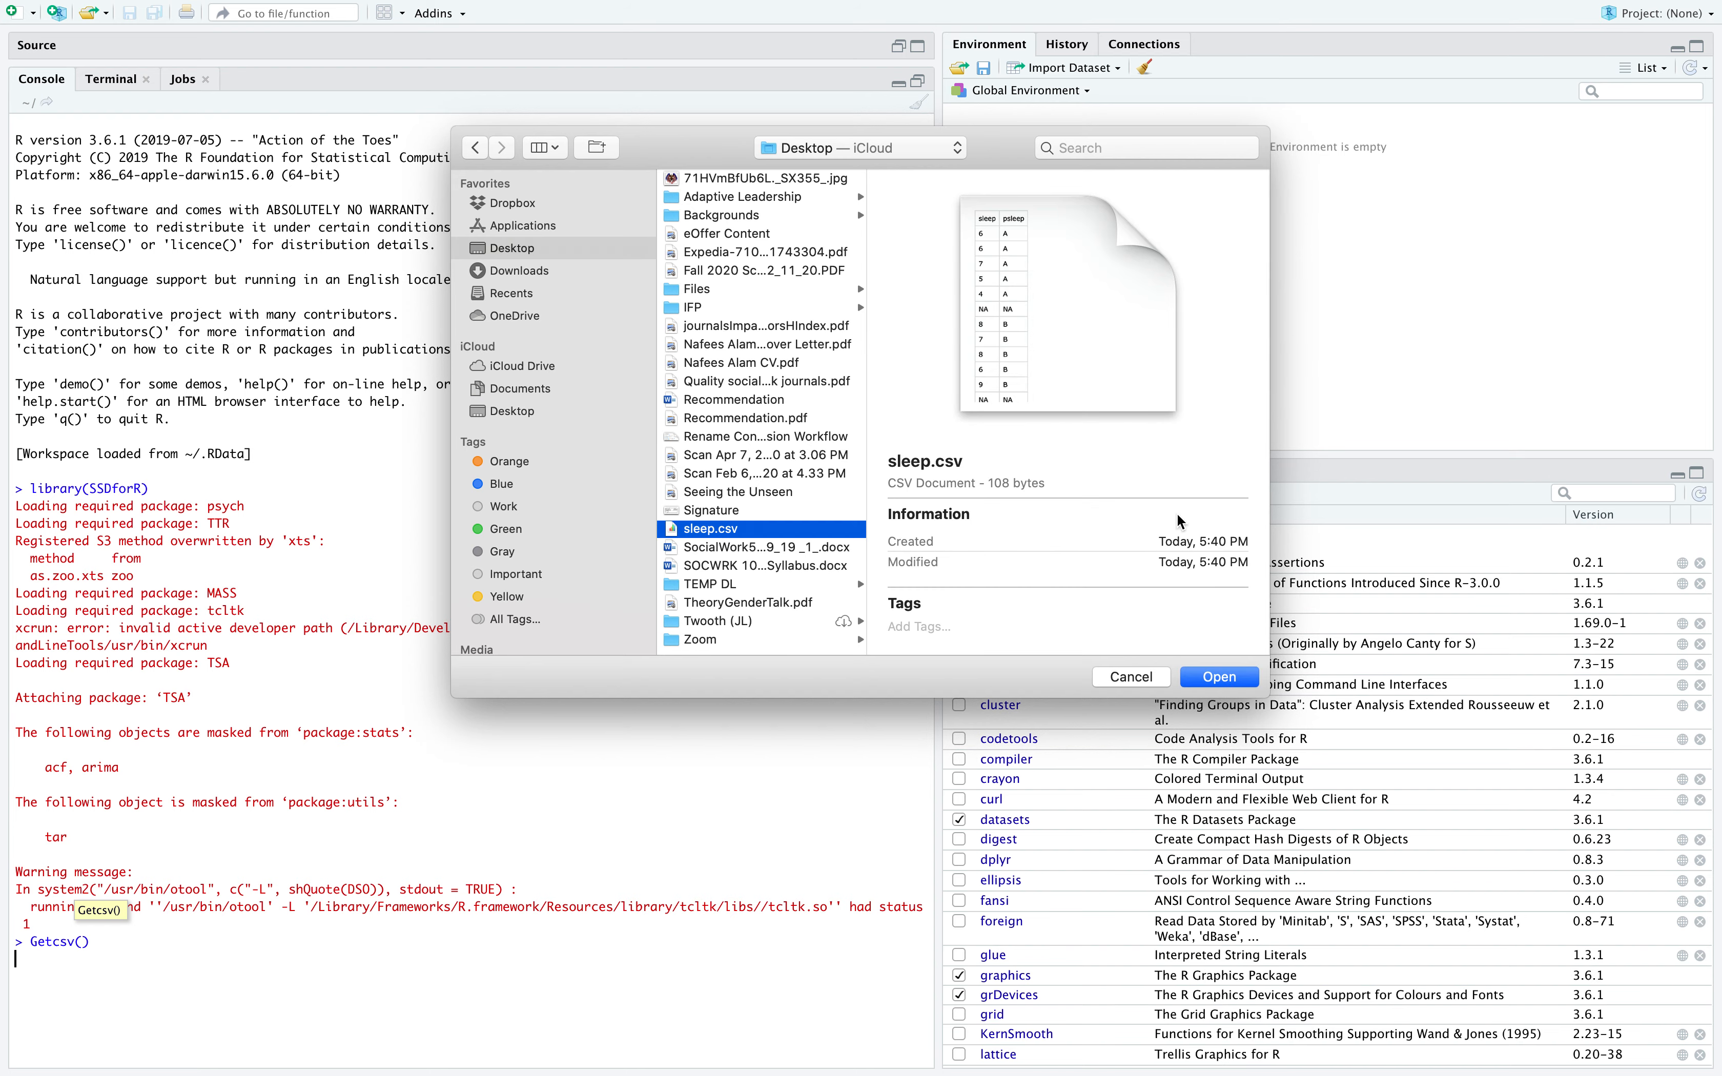
left_click(1231, 678)
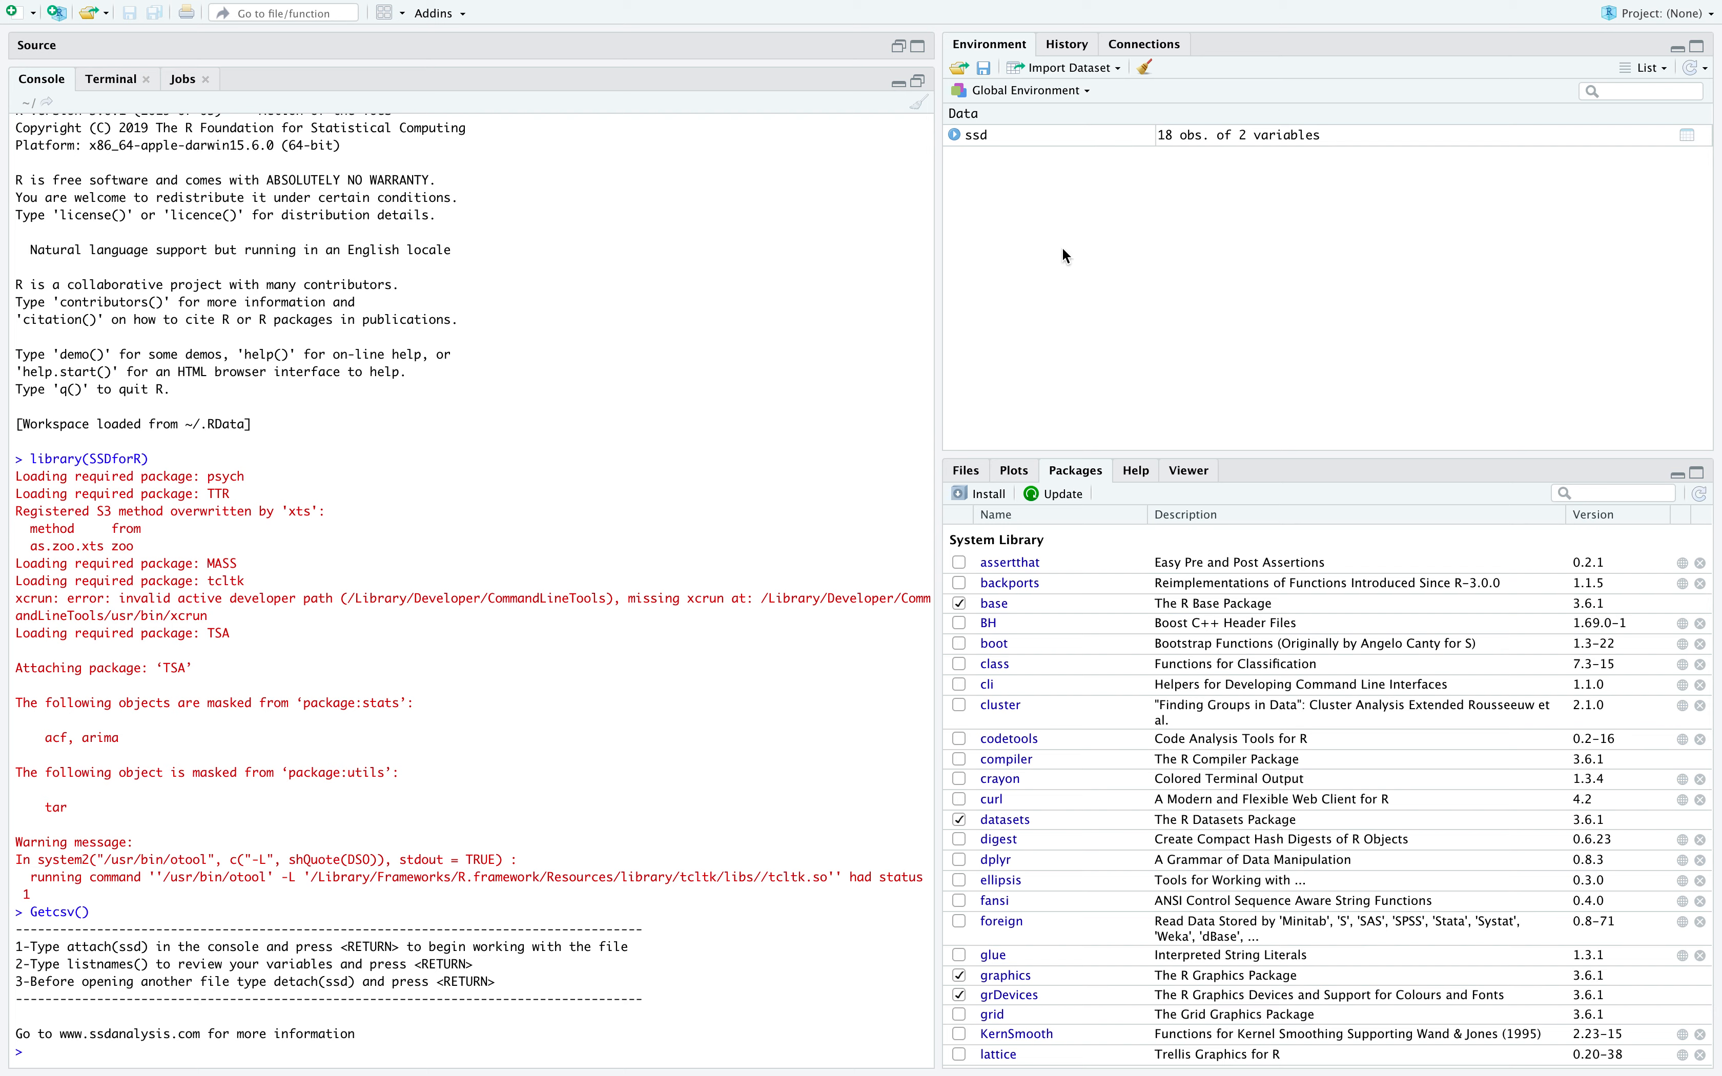
Try to attach the imported data by running attach(SSD()) in the console.
left_click(596, 525)
type("attach")
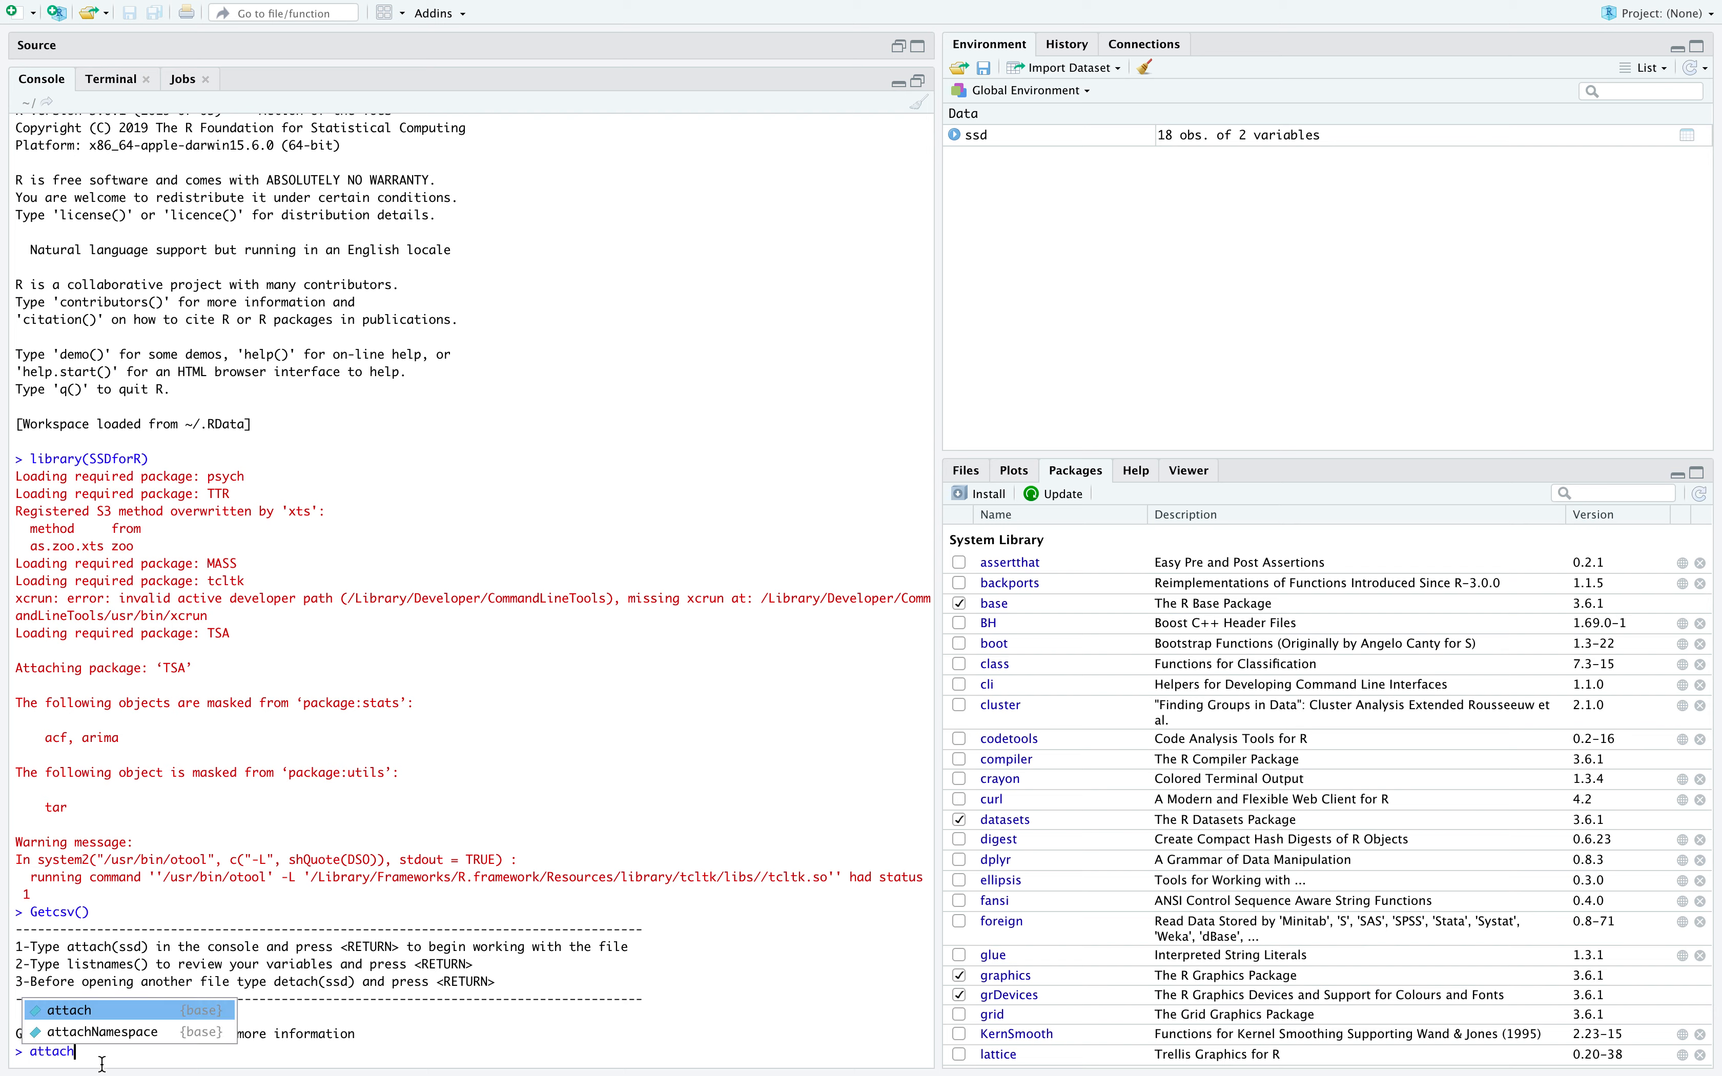
type("(")
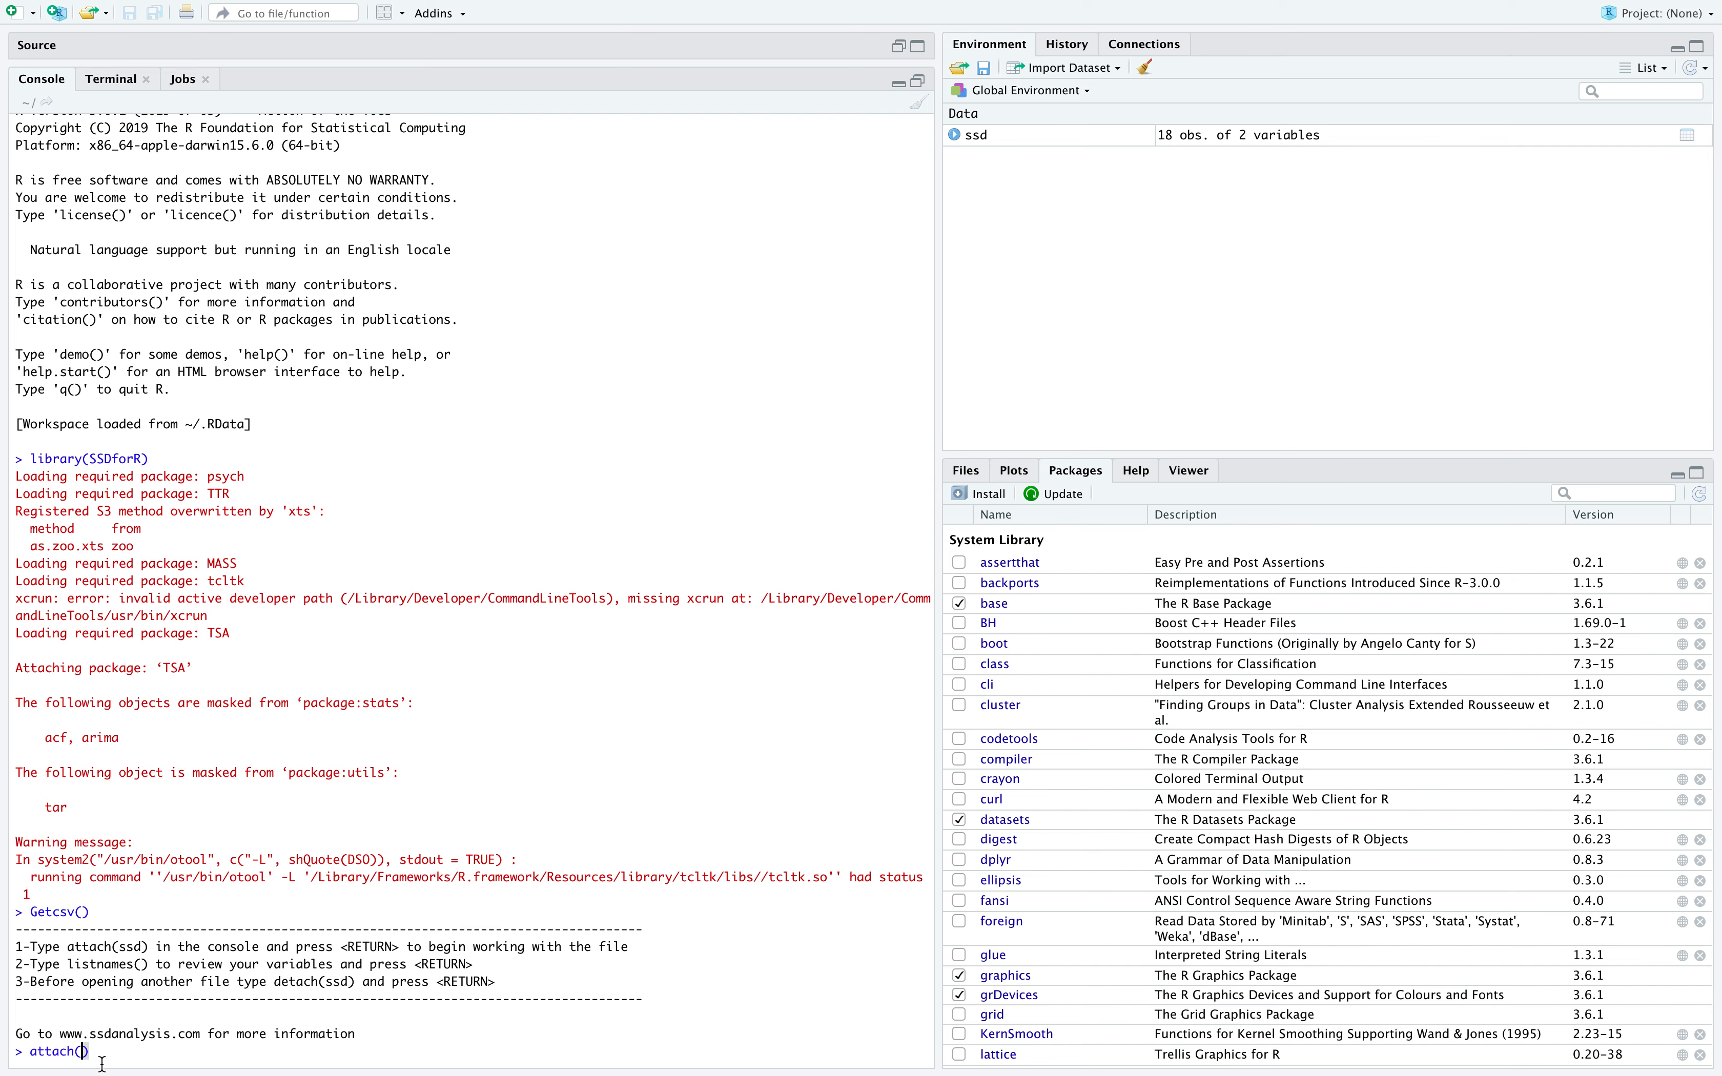
type("ssd")
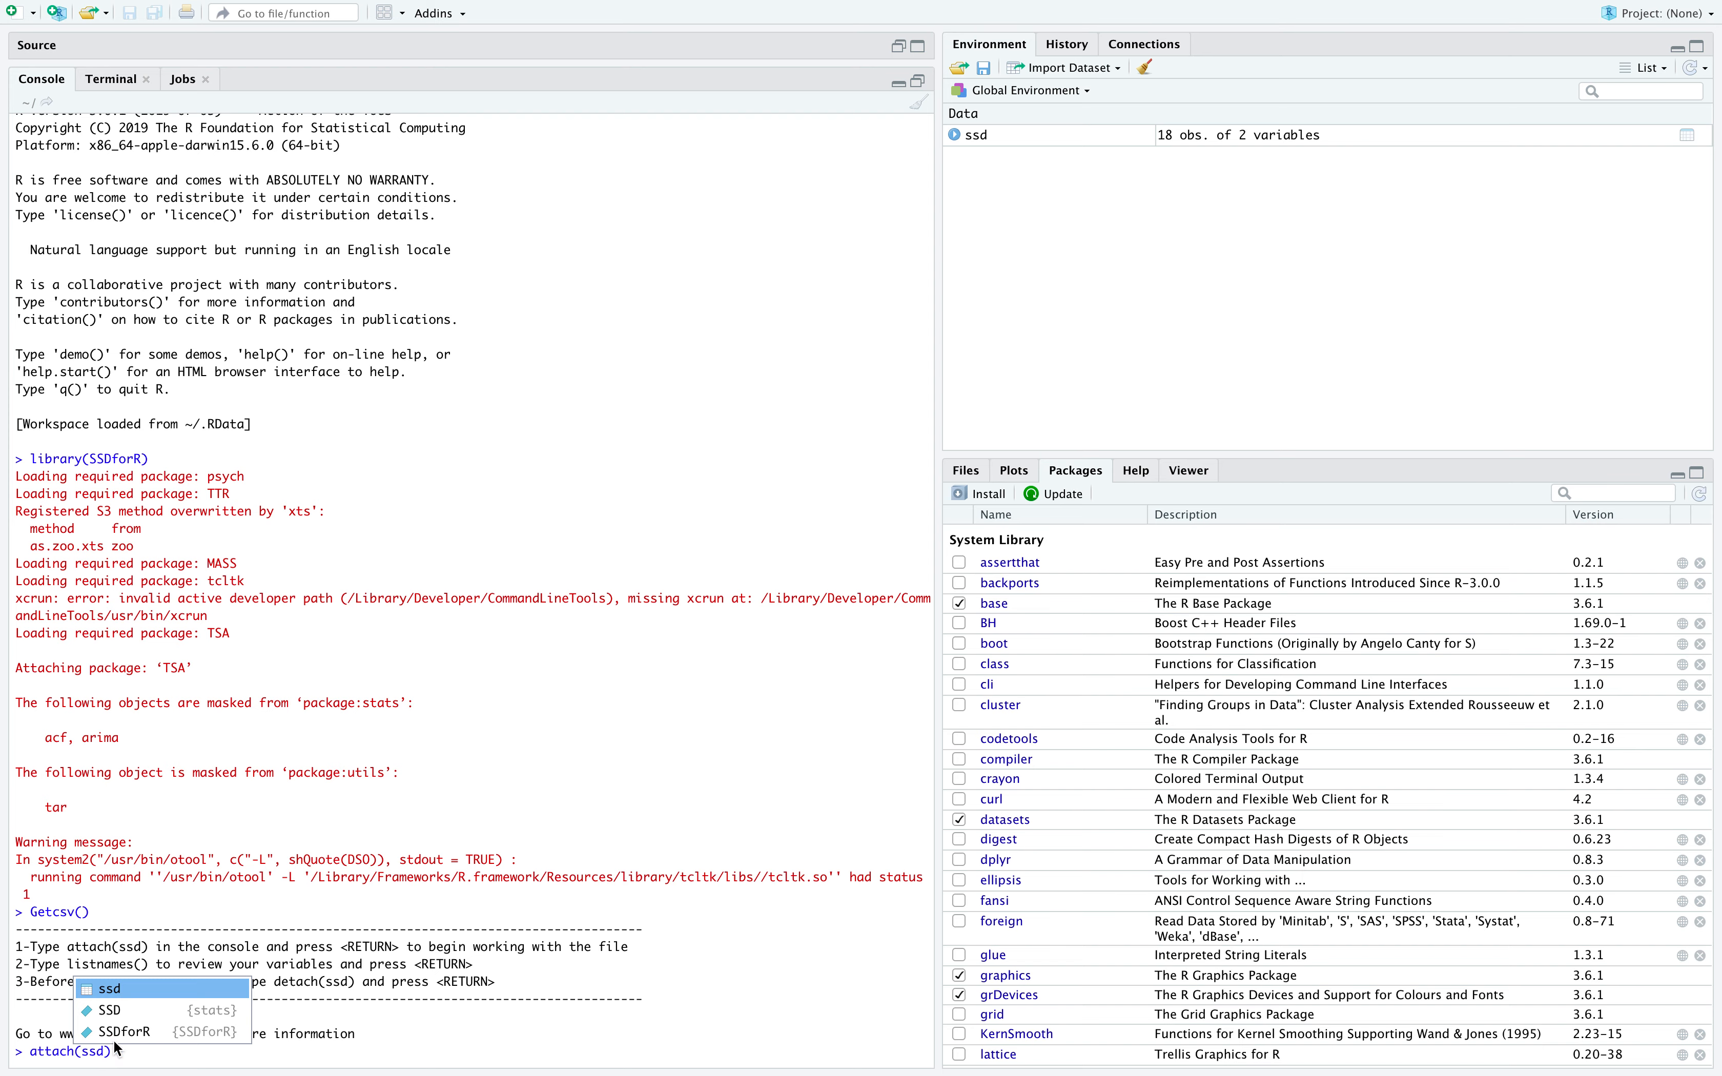
left_click(138, 1016)
key("Return")
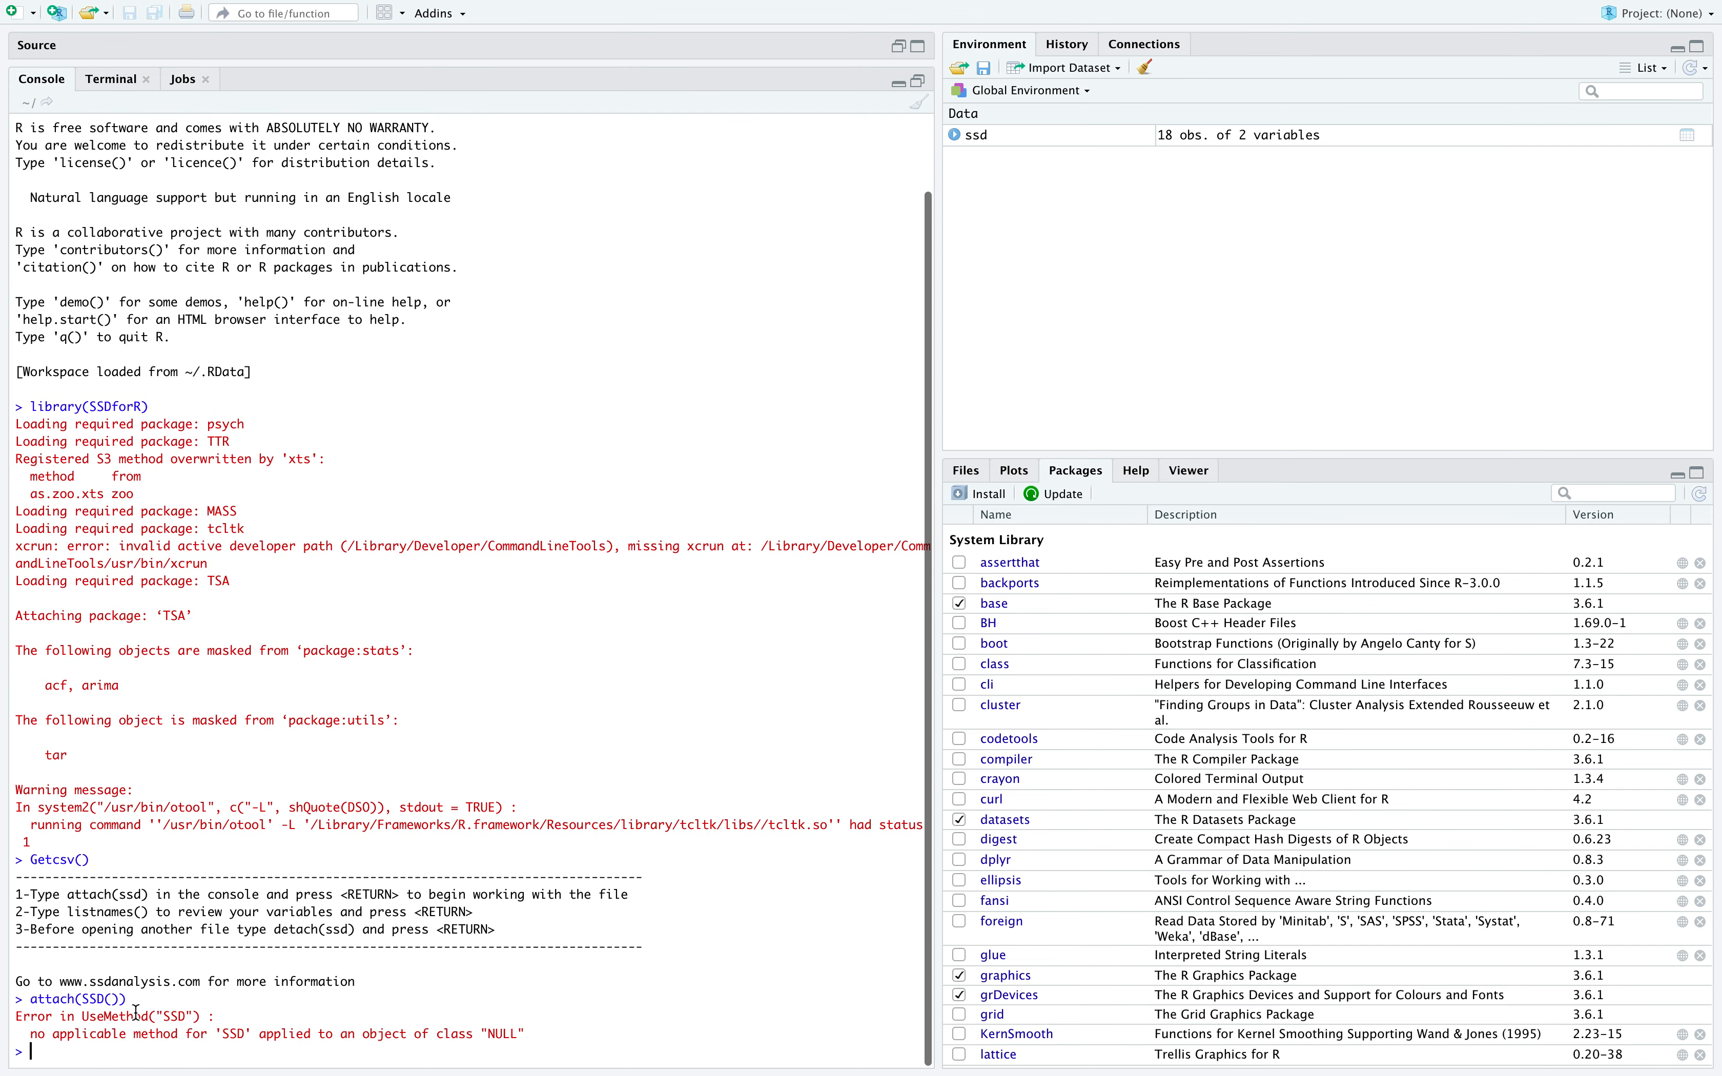
Correct the call's argument to lowercase ssd and run attach(ssd) in the console.
type("attach(SSD(")
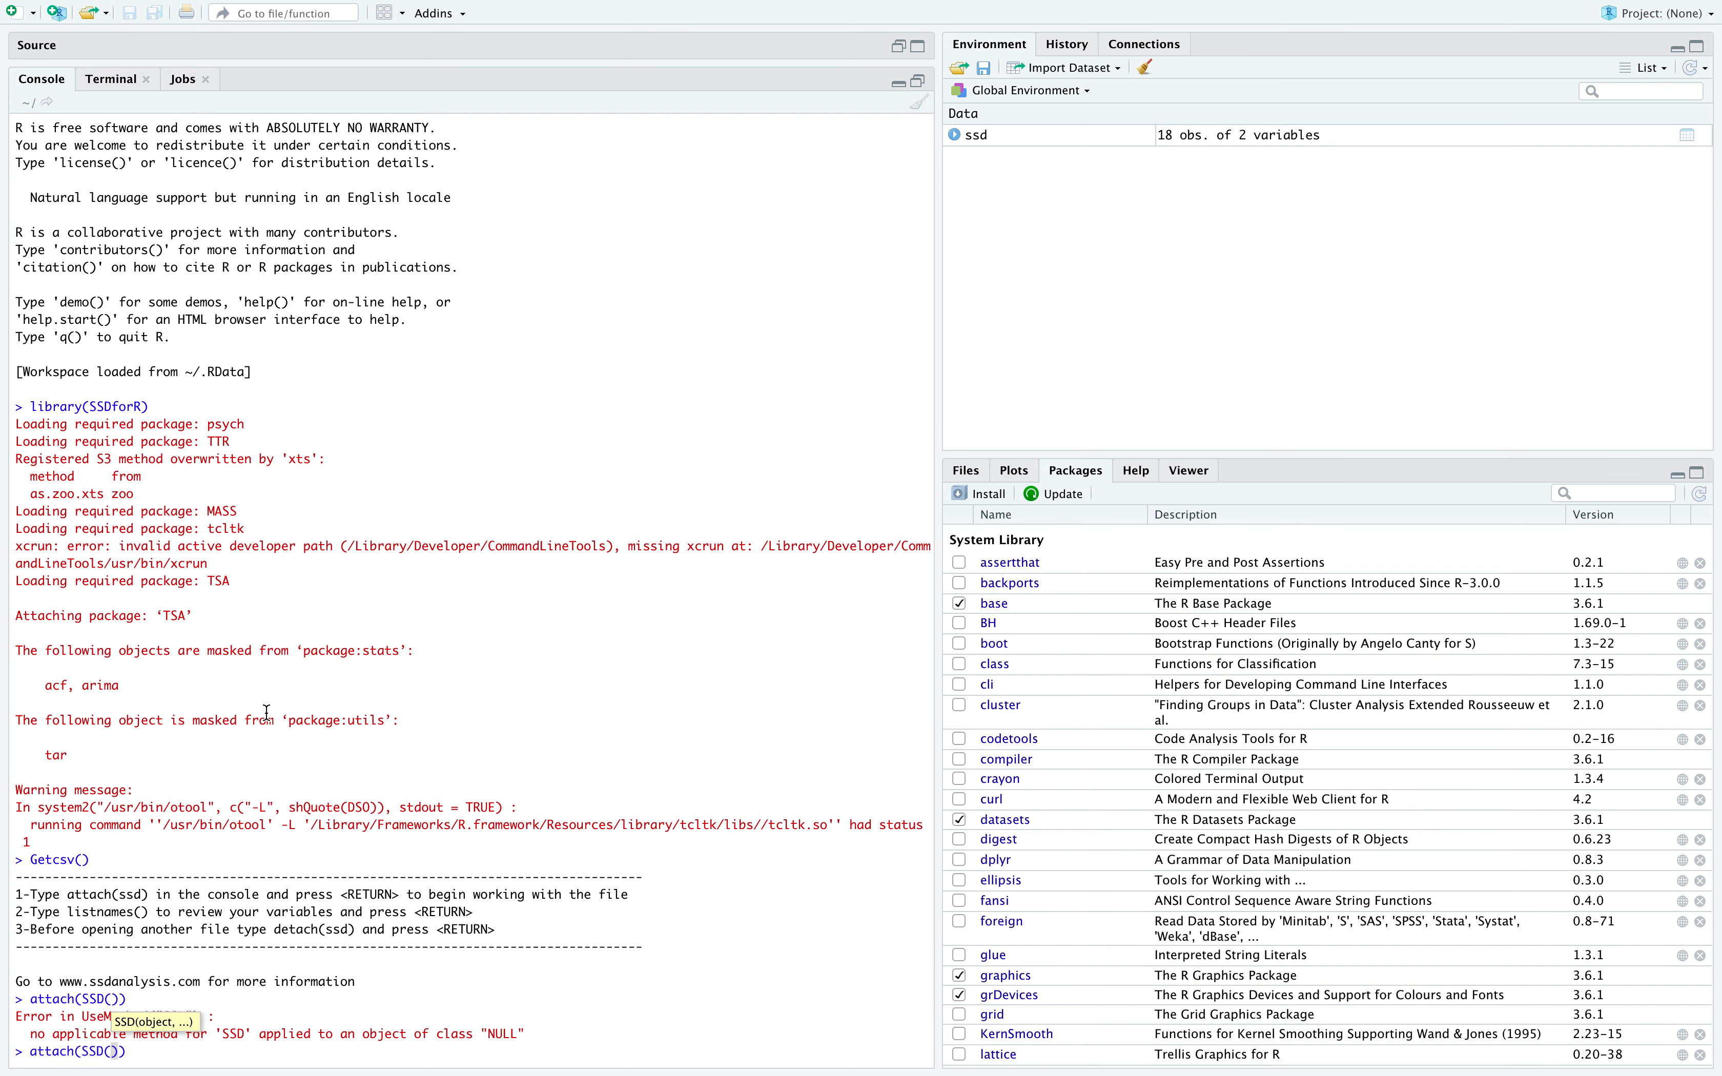
key("BackSpace")
key("BackSpace")
key("BackSpace")
key("BackSpace")
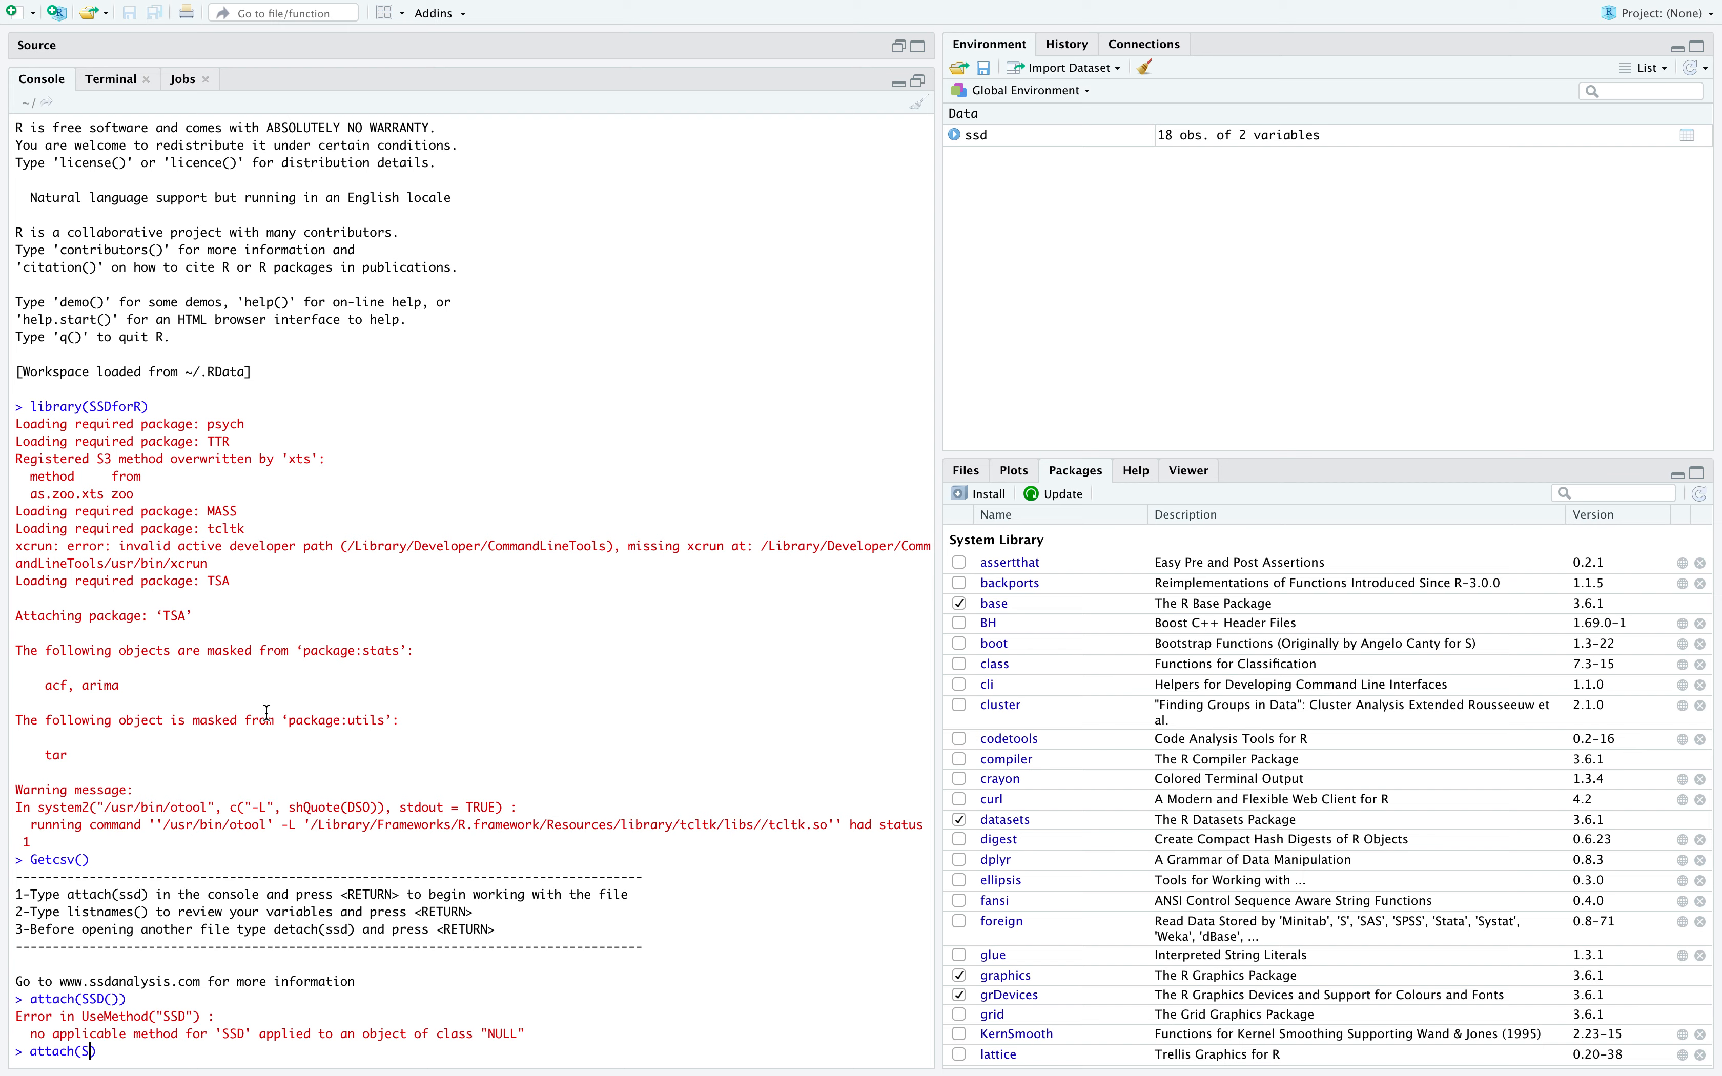
type("ssd")
key("Return")
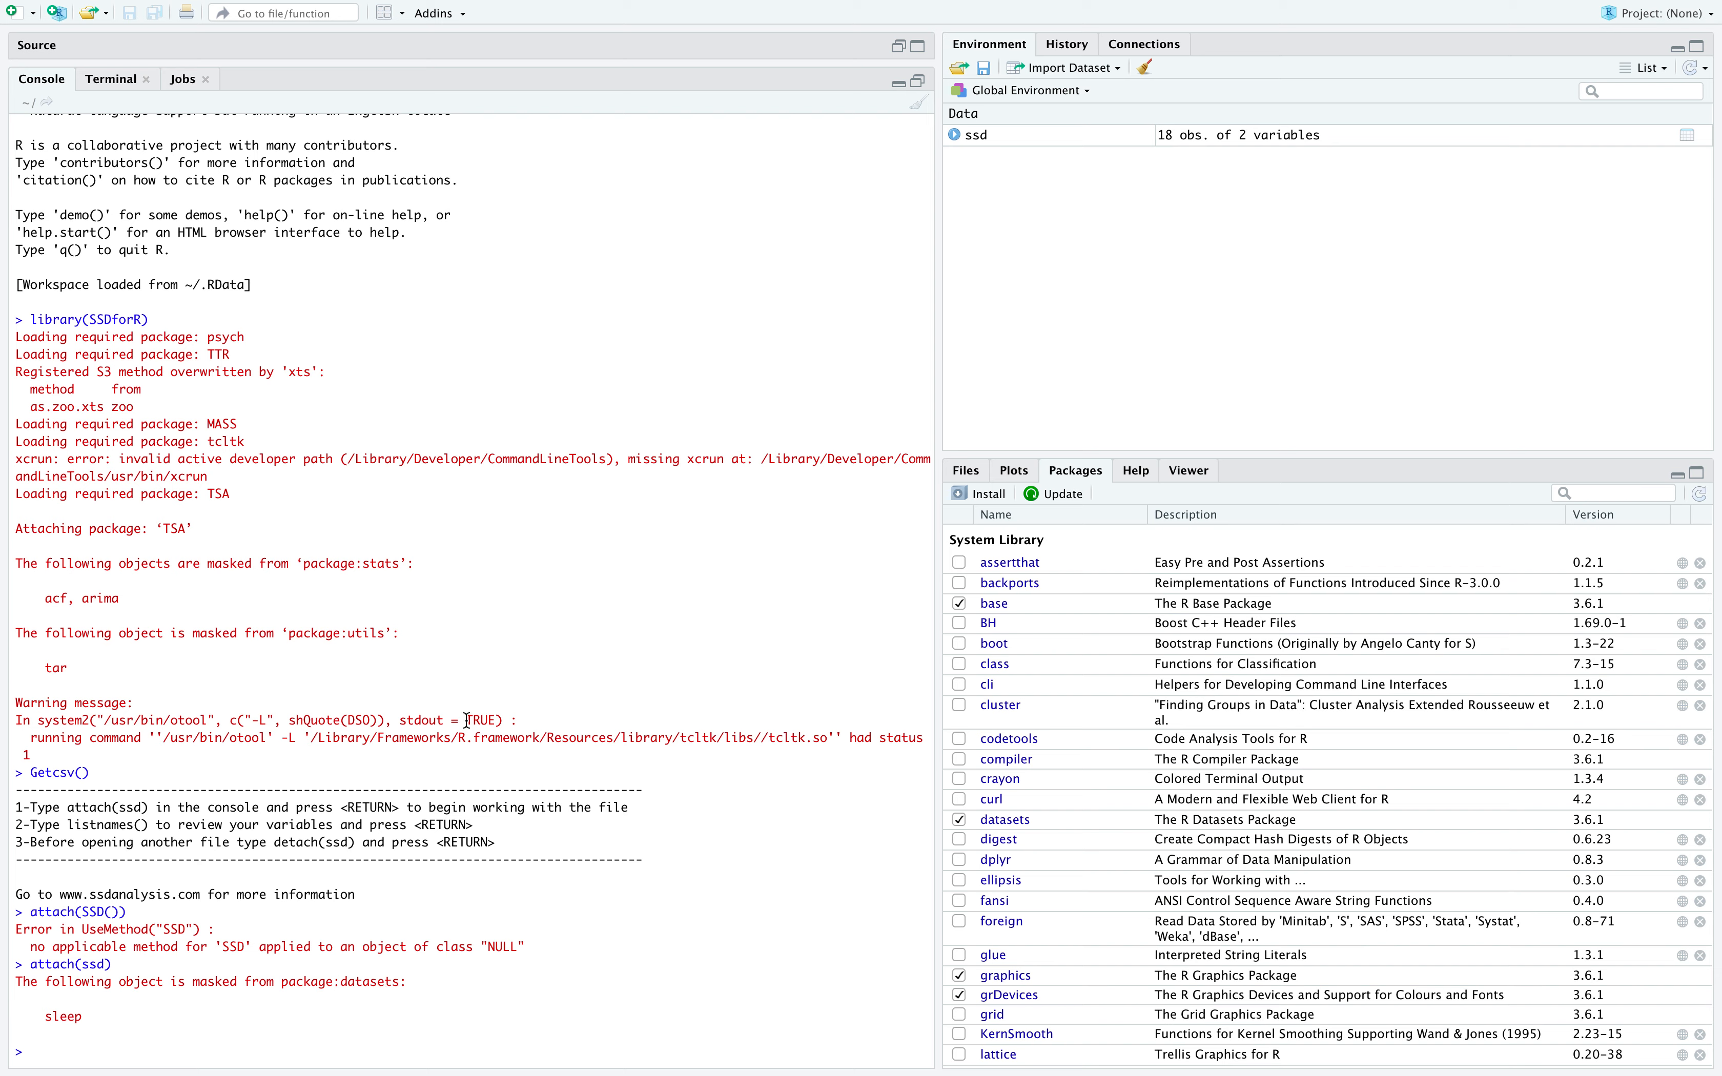
Display the imported data set as a table by running View(ssd).
type("View(ssd")
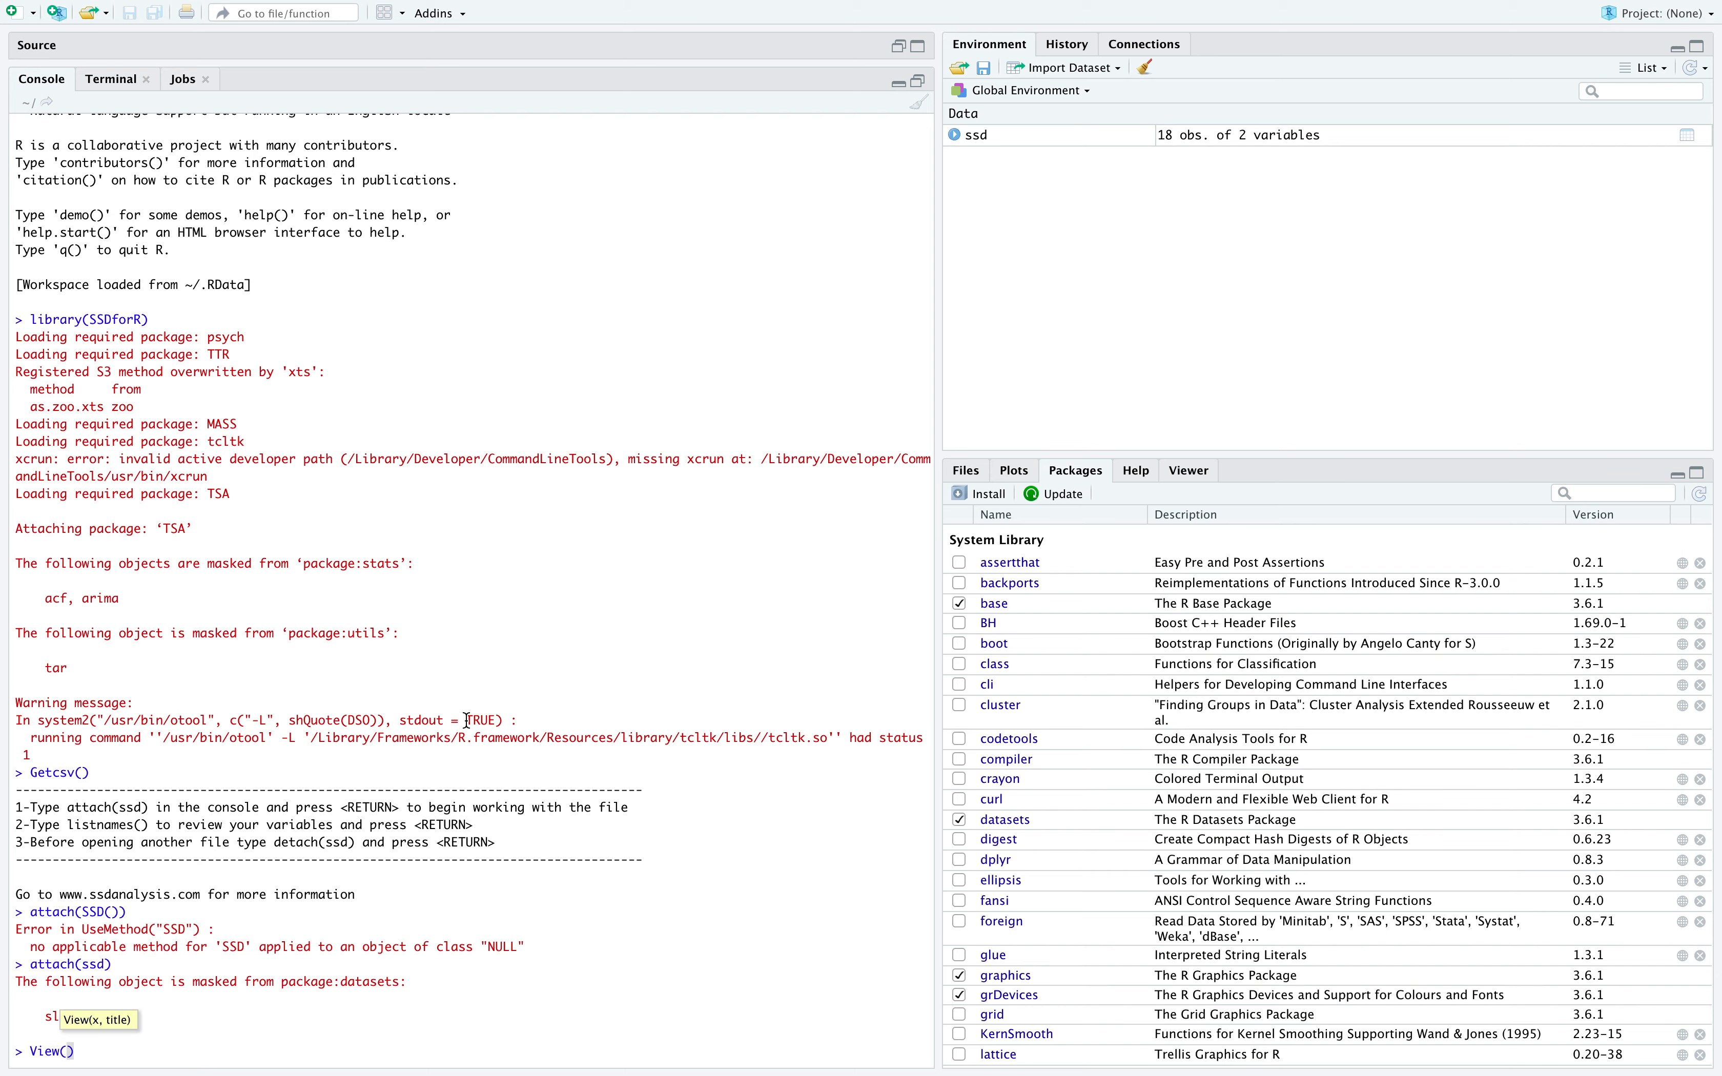
key("Return")
key("Return")
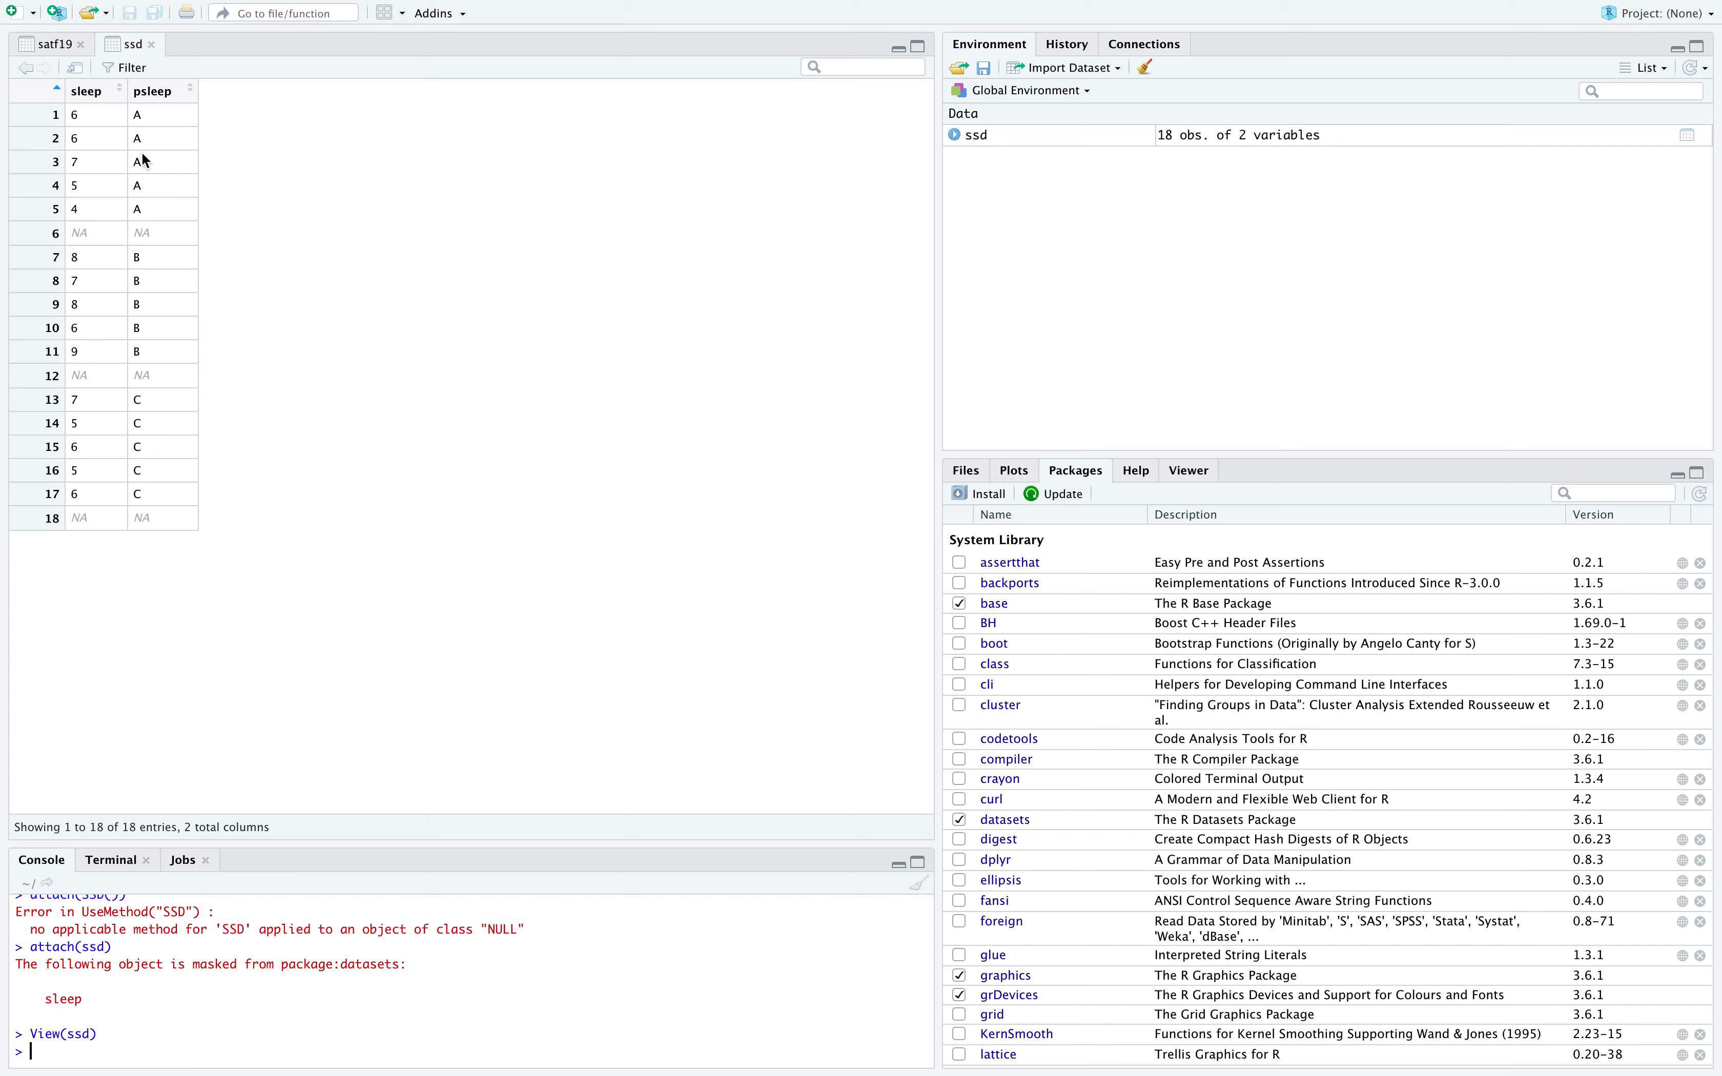
Compute descriptive statistics of sleep for each phase by running ABdescrip(sleep,psleep) in the console.
left_click(57, 1060)
type("ABdes")
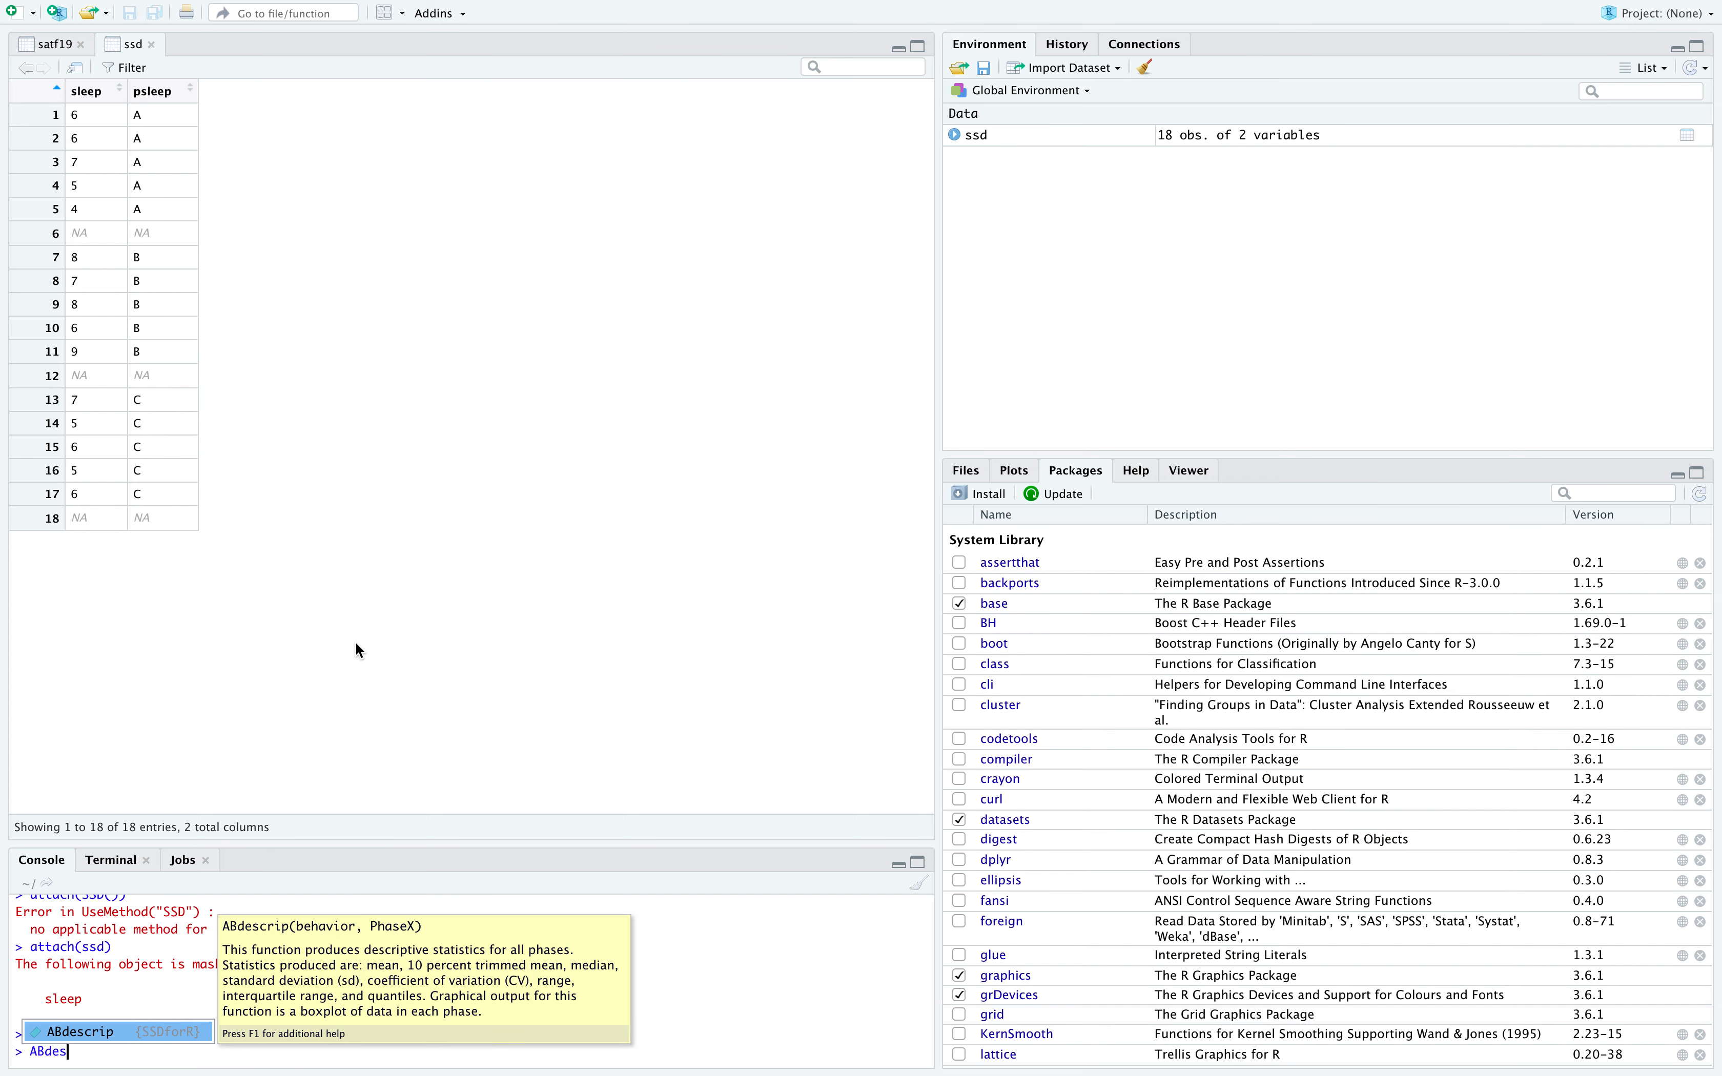
key("BackSpace")
key("BackSpace")
key("BackSpace")
type("descrip")
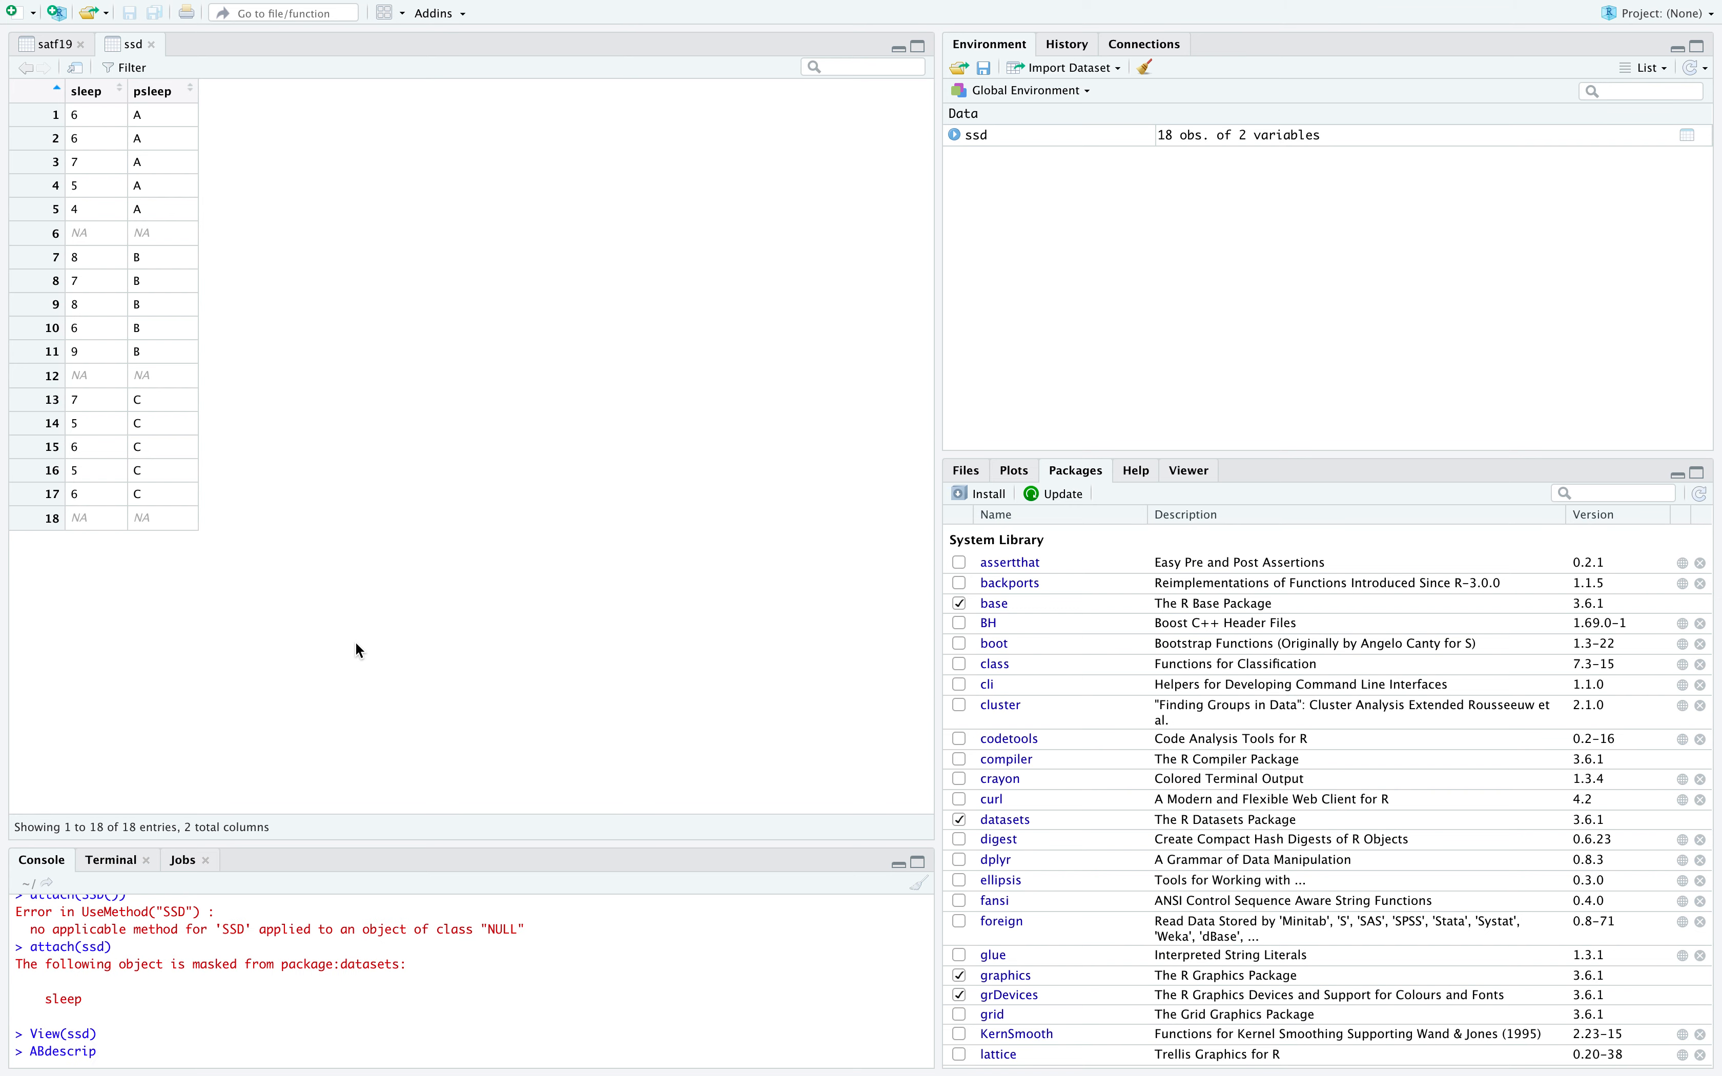
type("(")
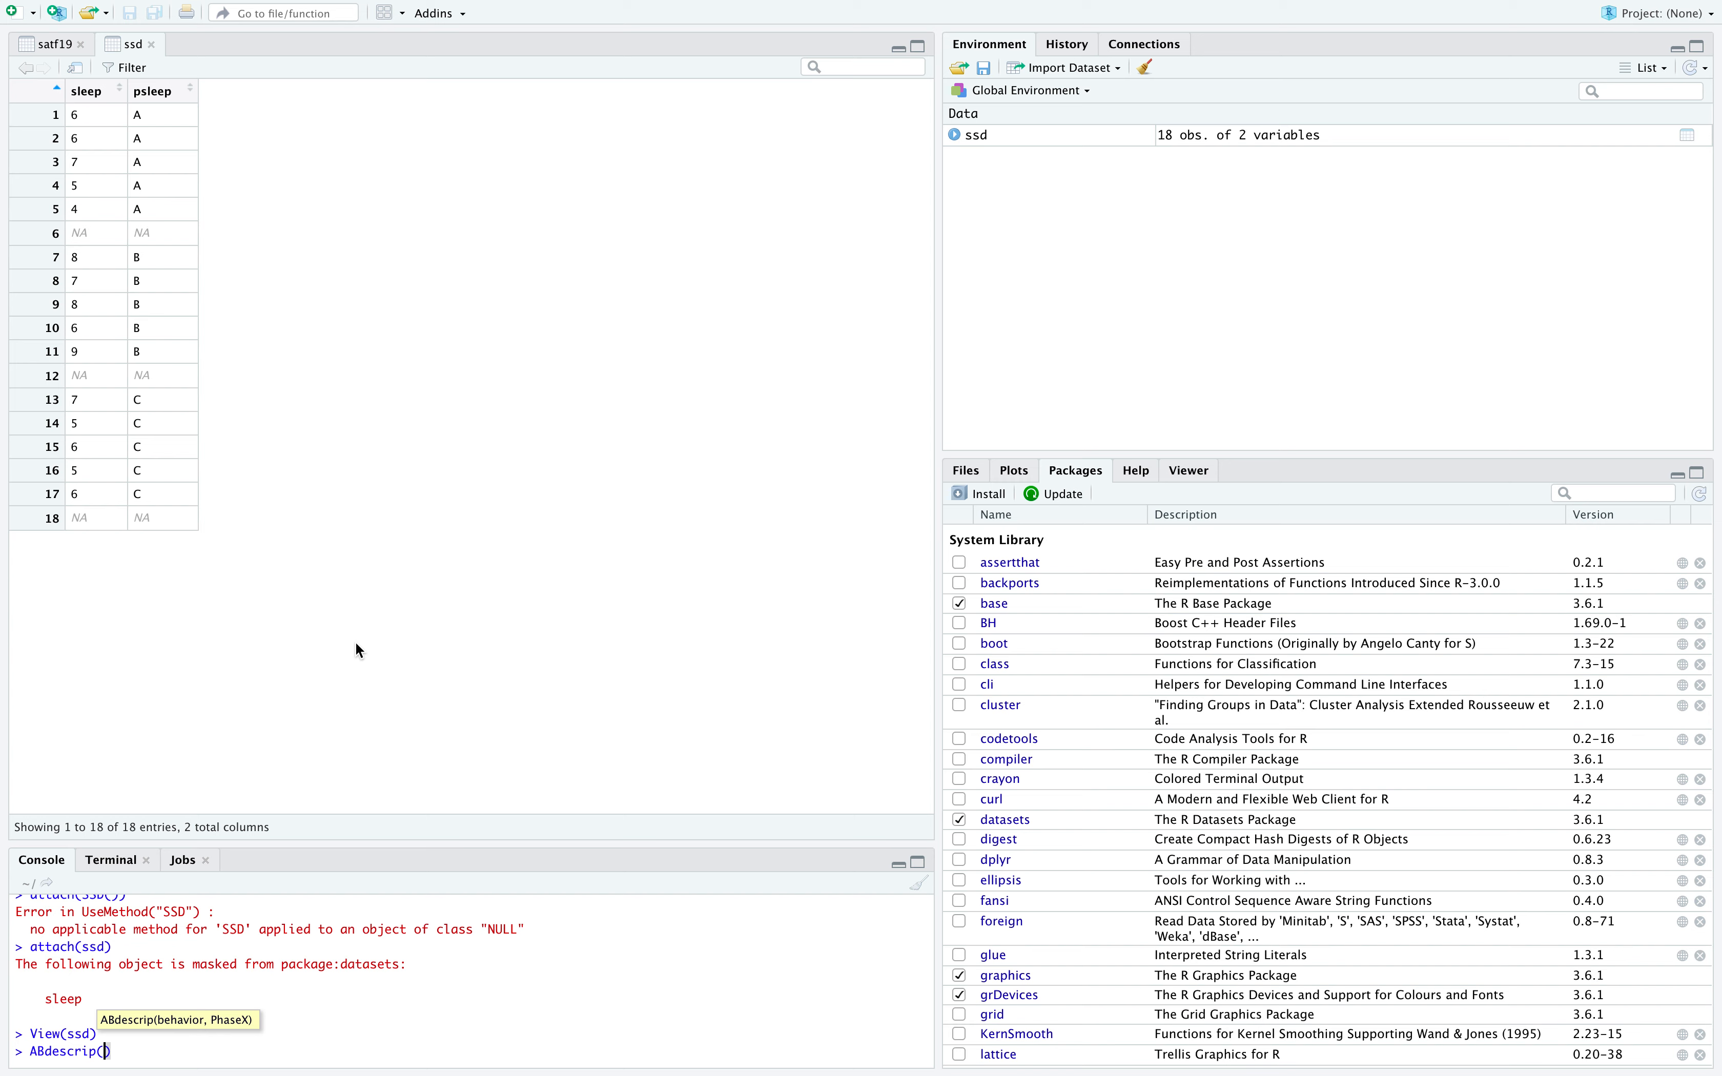
type("sleep,psleep")
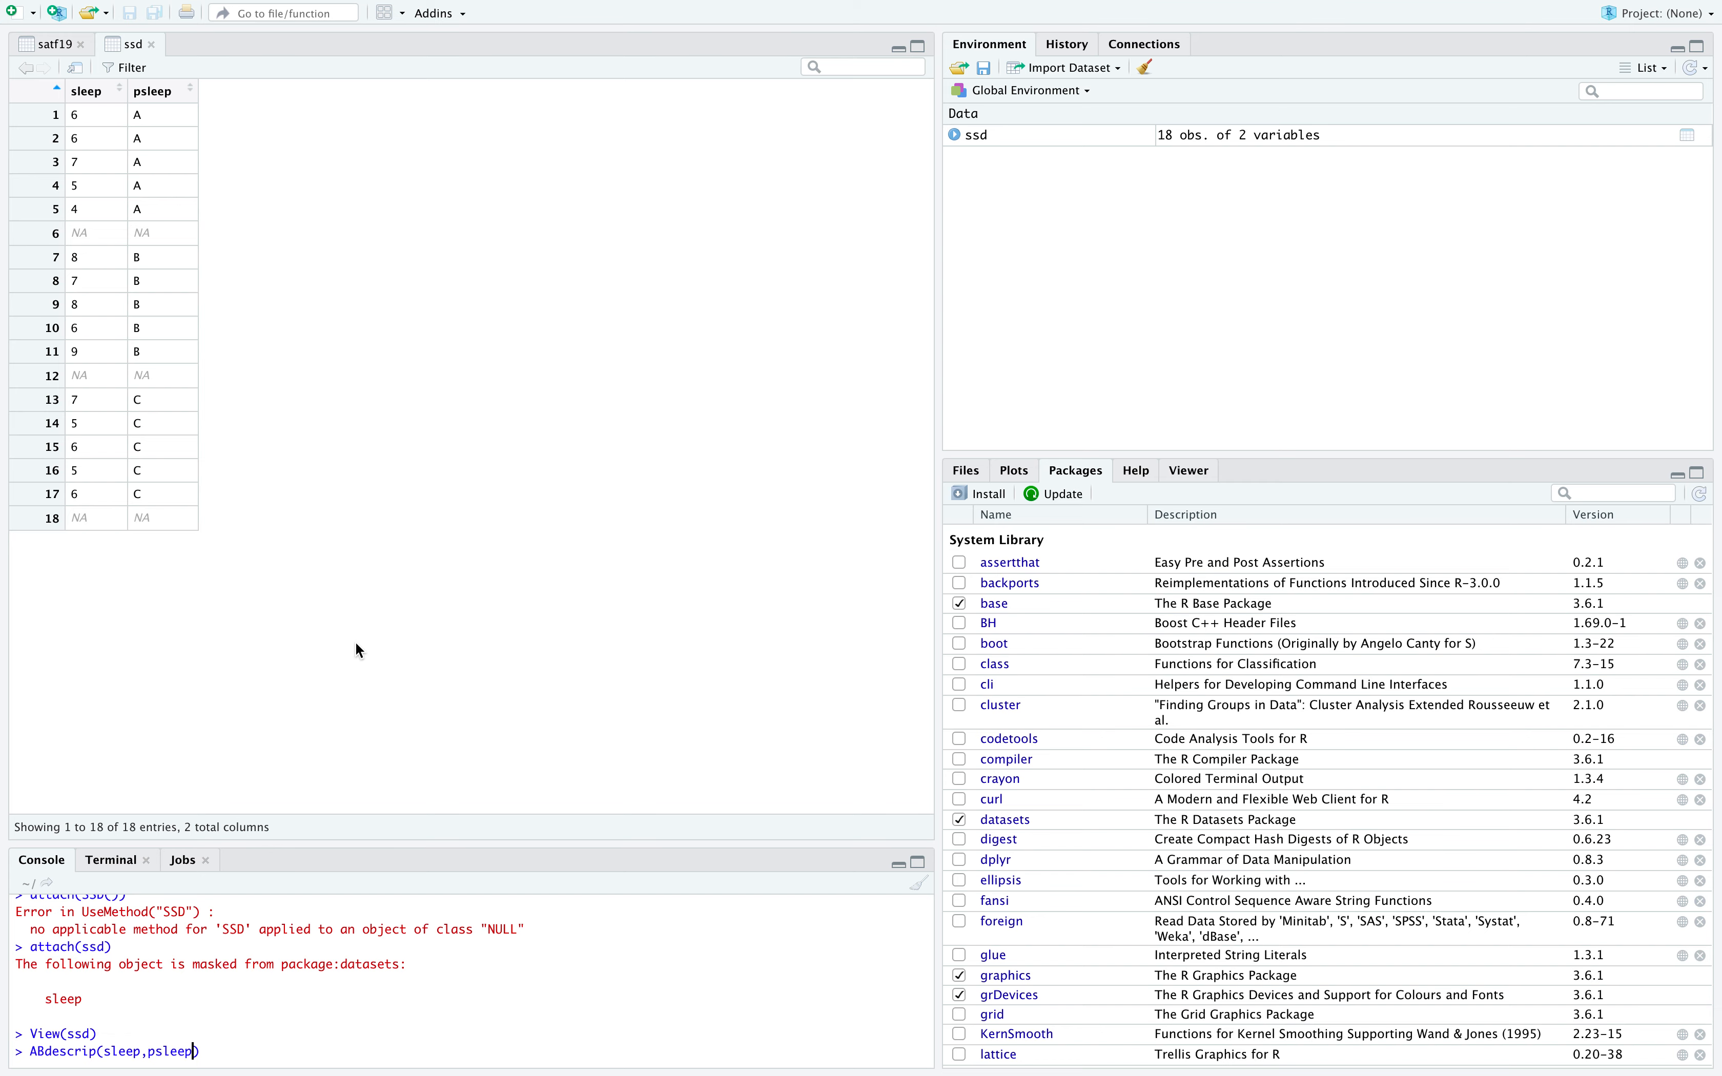
key("Return")
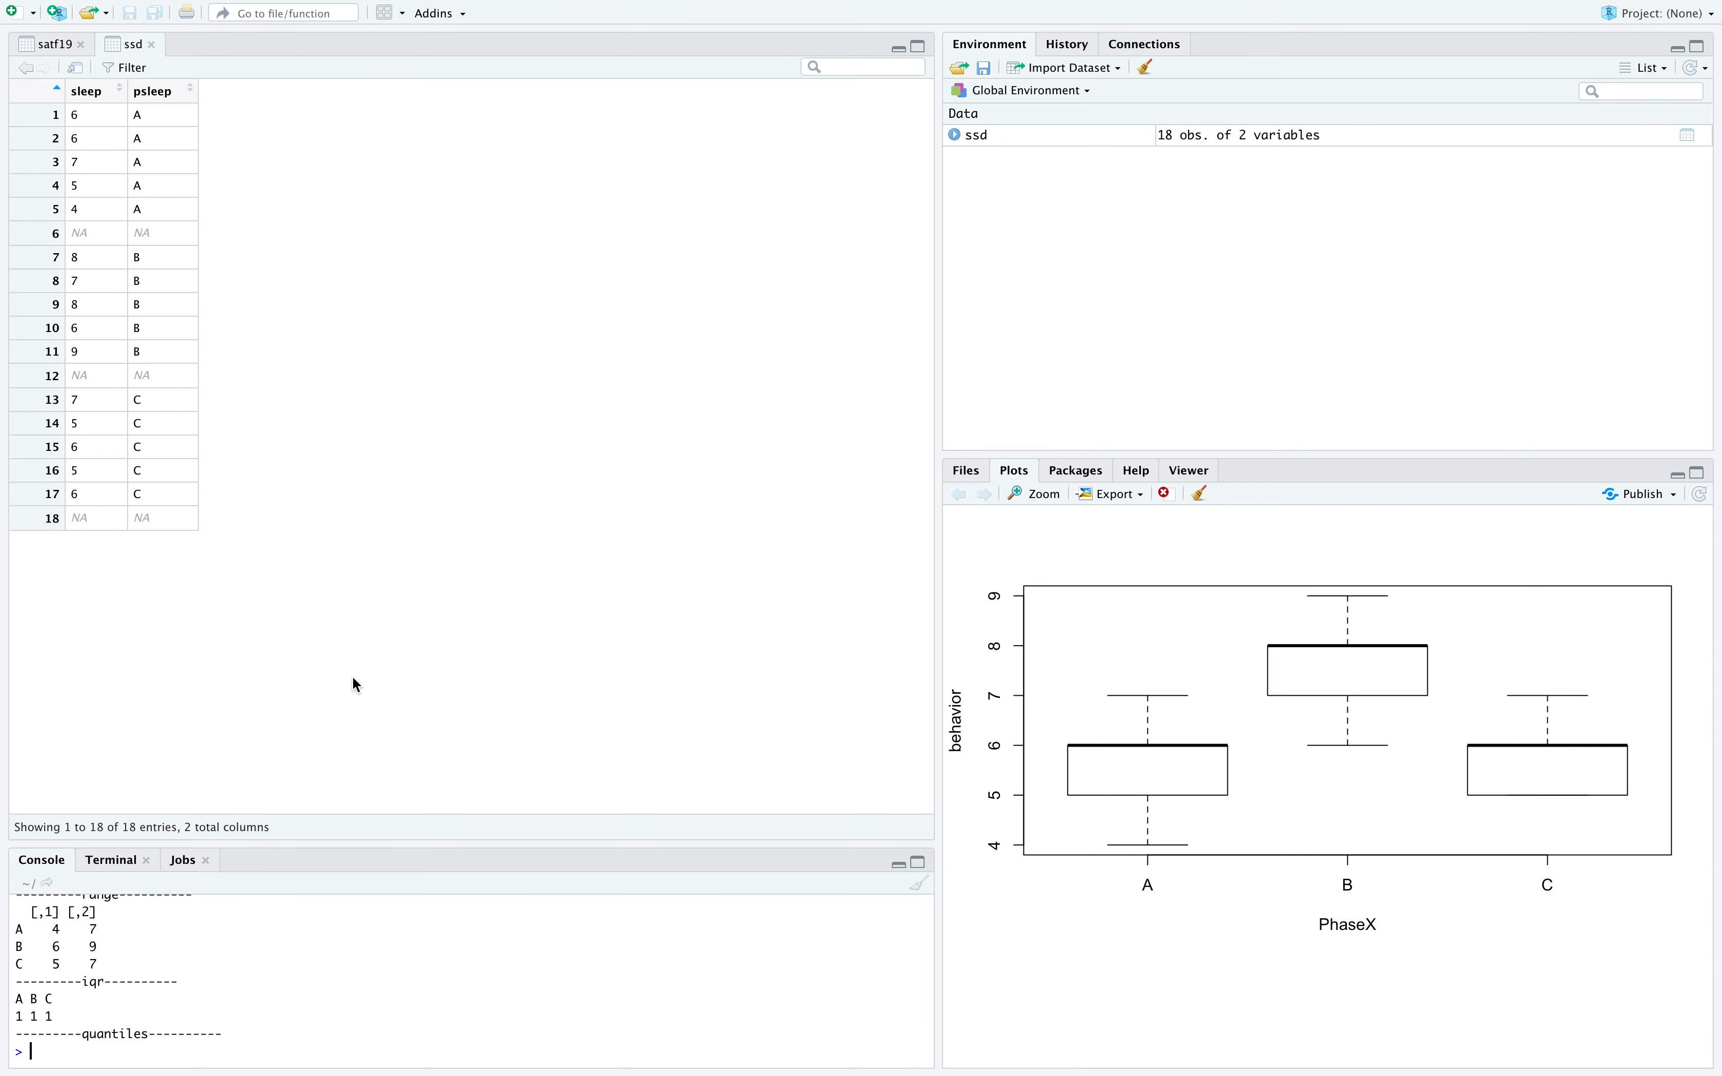
Enlarge the console and examine the descriptive statistics by phase, from the counts and means through to the quantiles.
left_click_drag(434, 843, 429, 591)
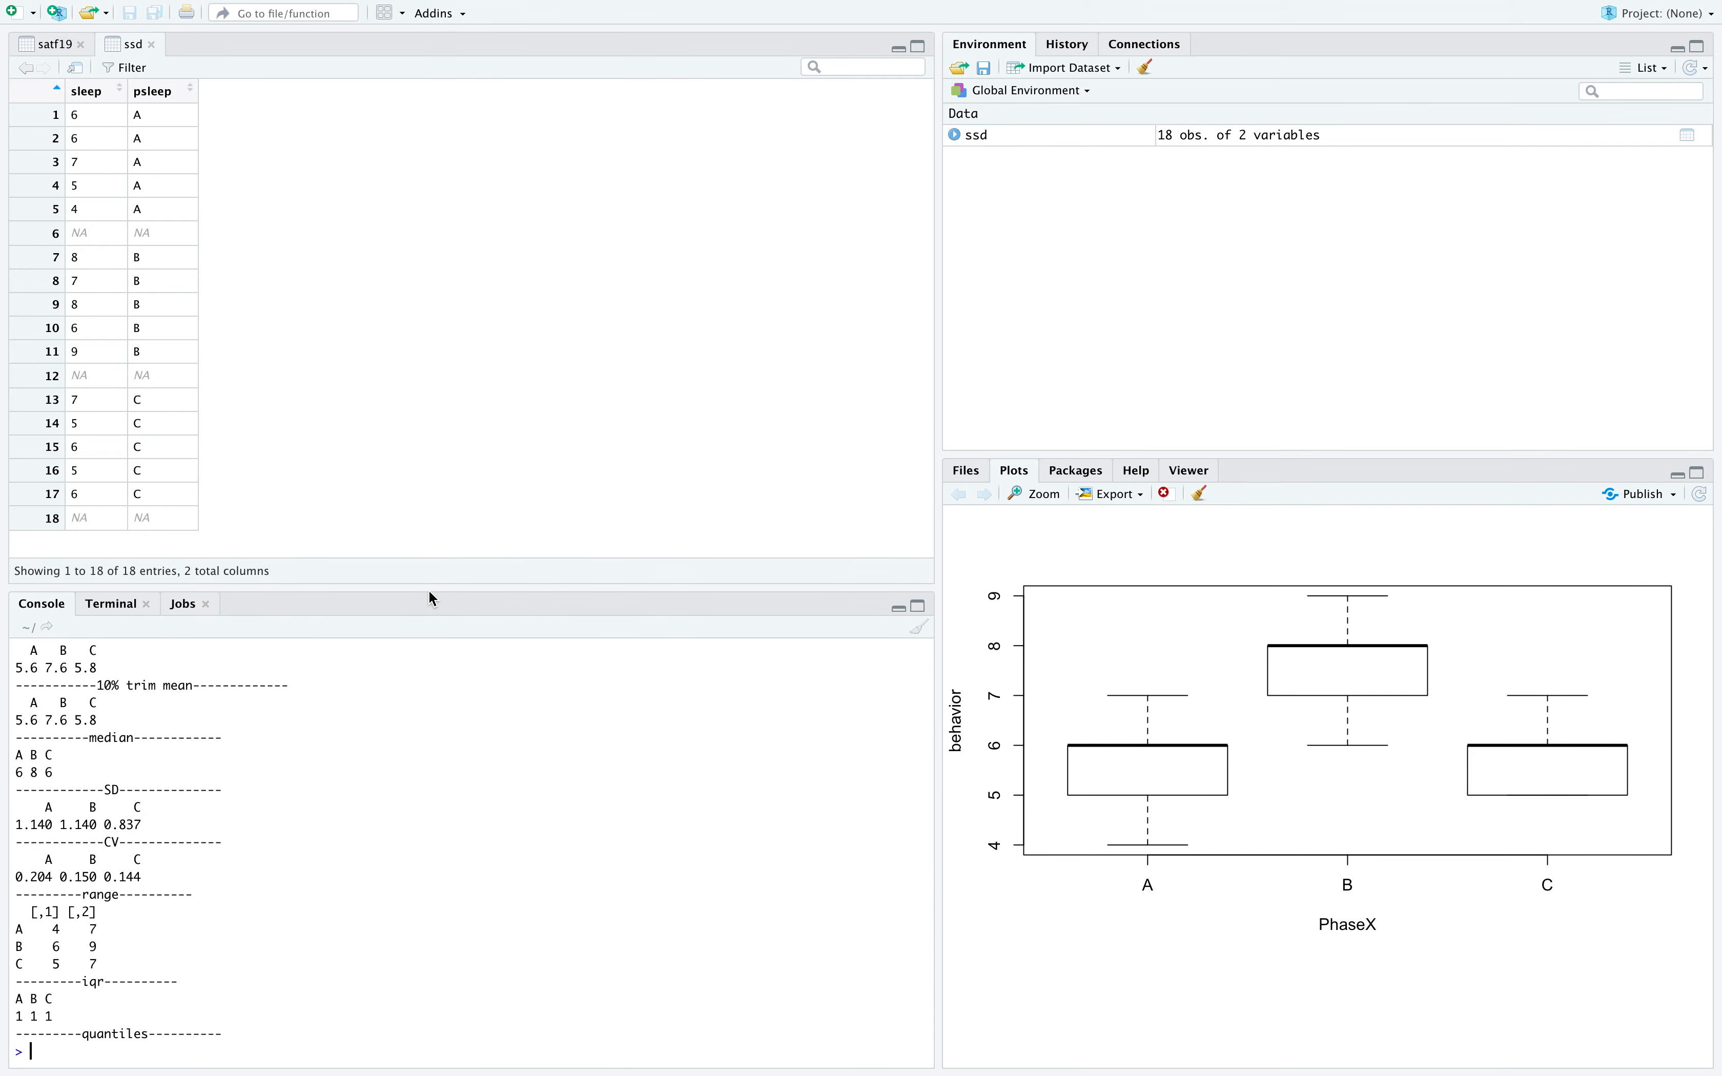
scroll(423, 838, "up", 3)
scroll(423, 838, "up", 3)
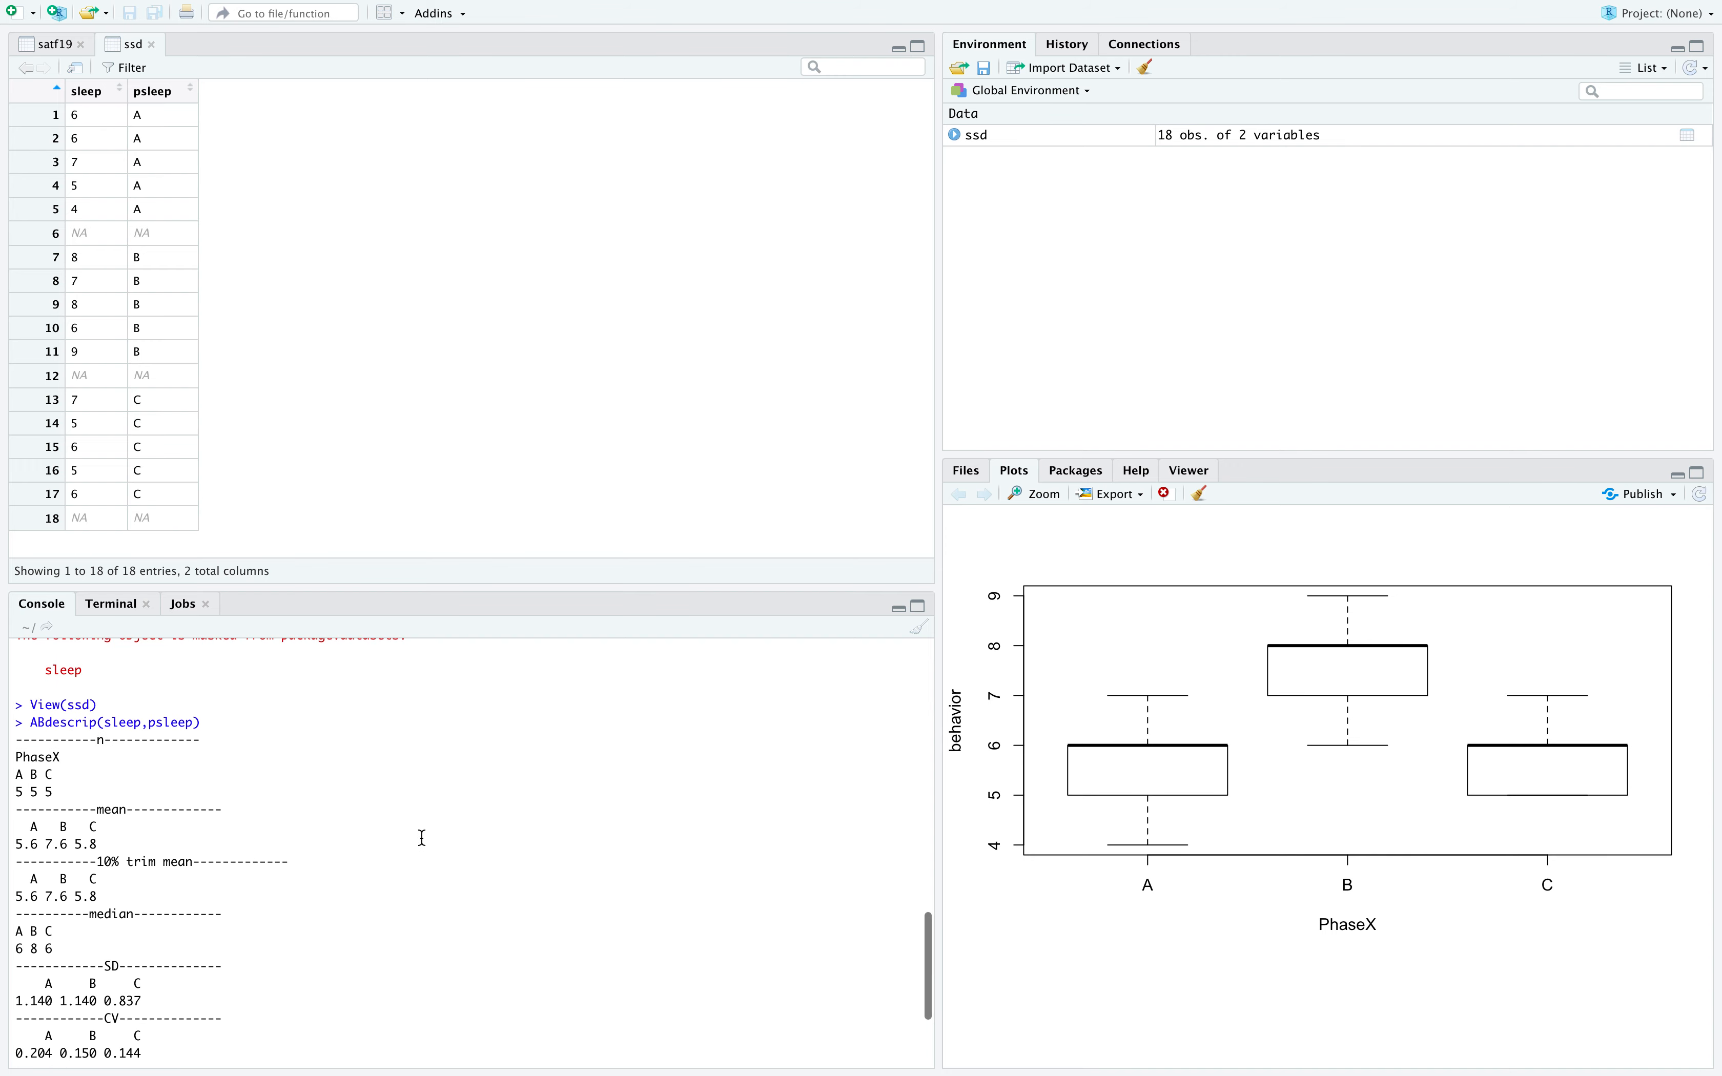
scroll(398, 854, "down", 2)
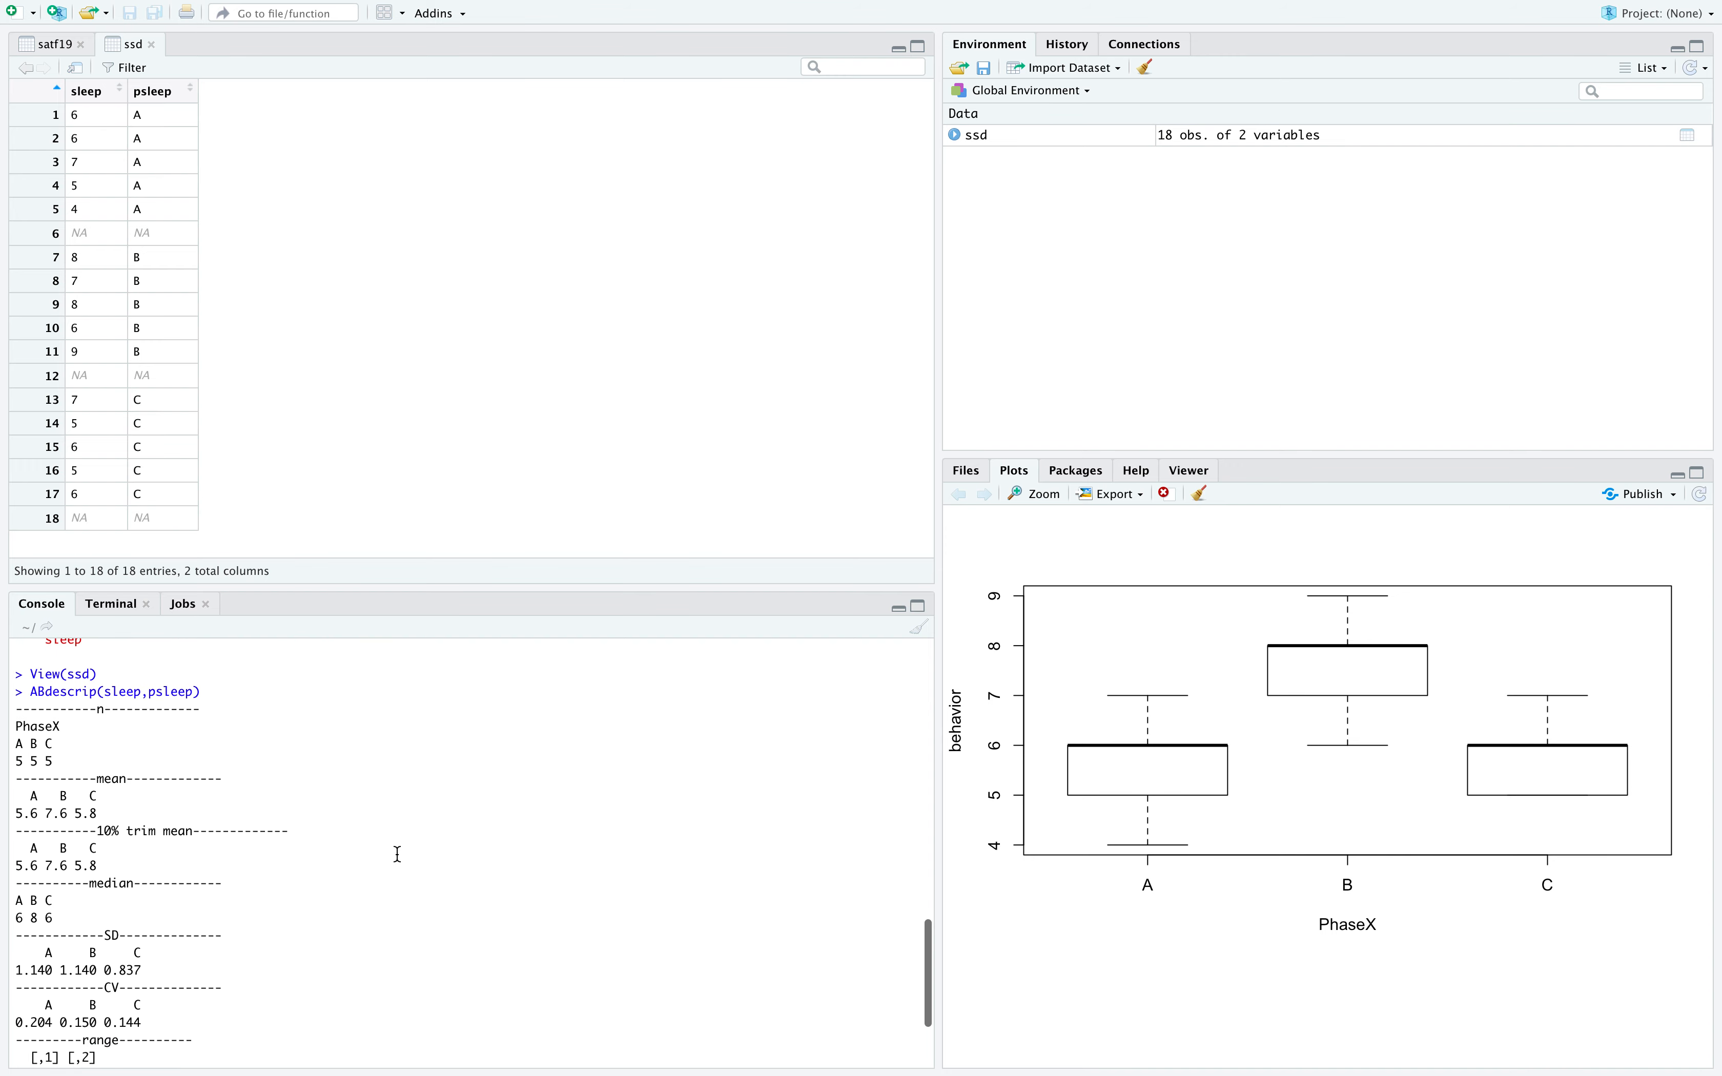
scroll(352, 833, "down", 2)
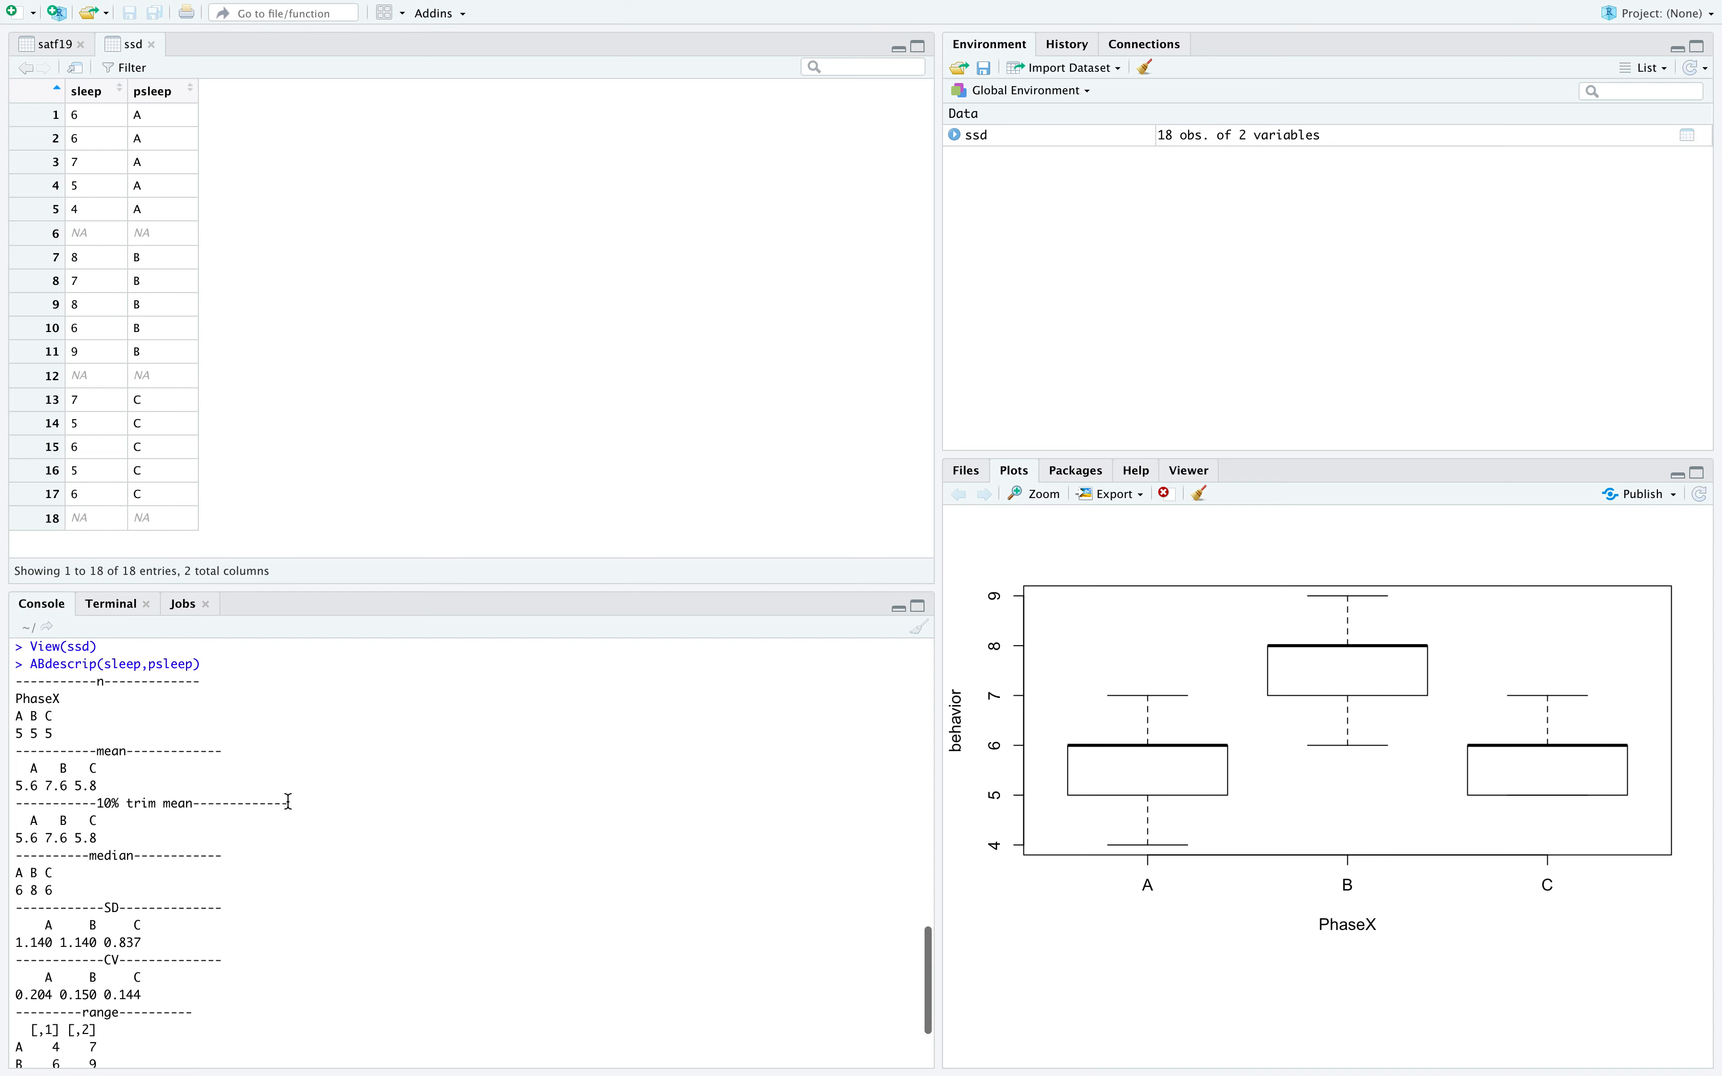
scroll(60, 736, "down", 1)
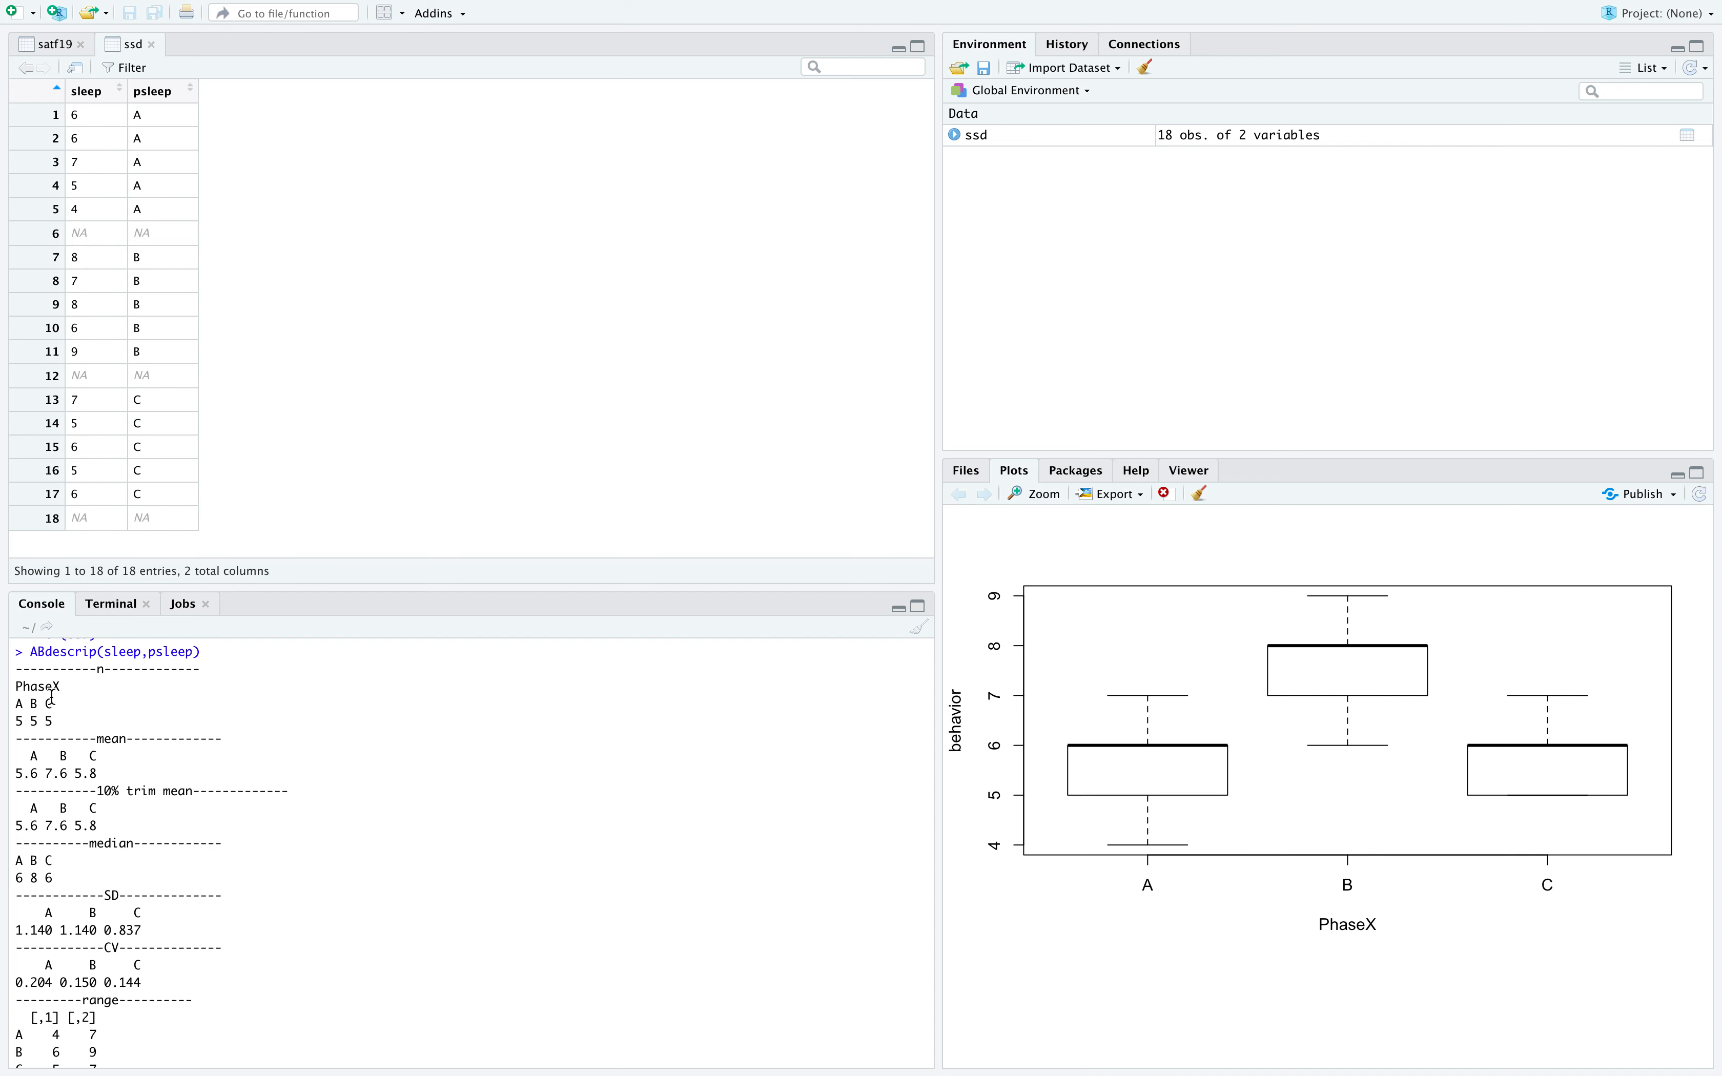
scroll(319, 816, "down", 2)
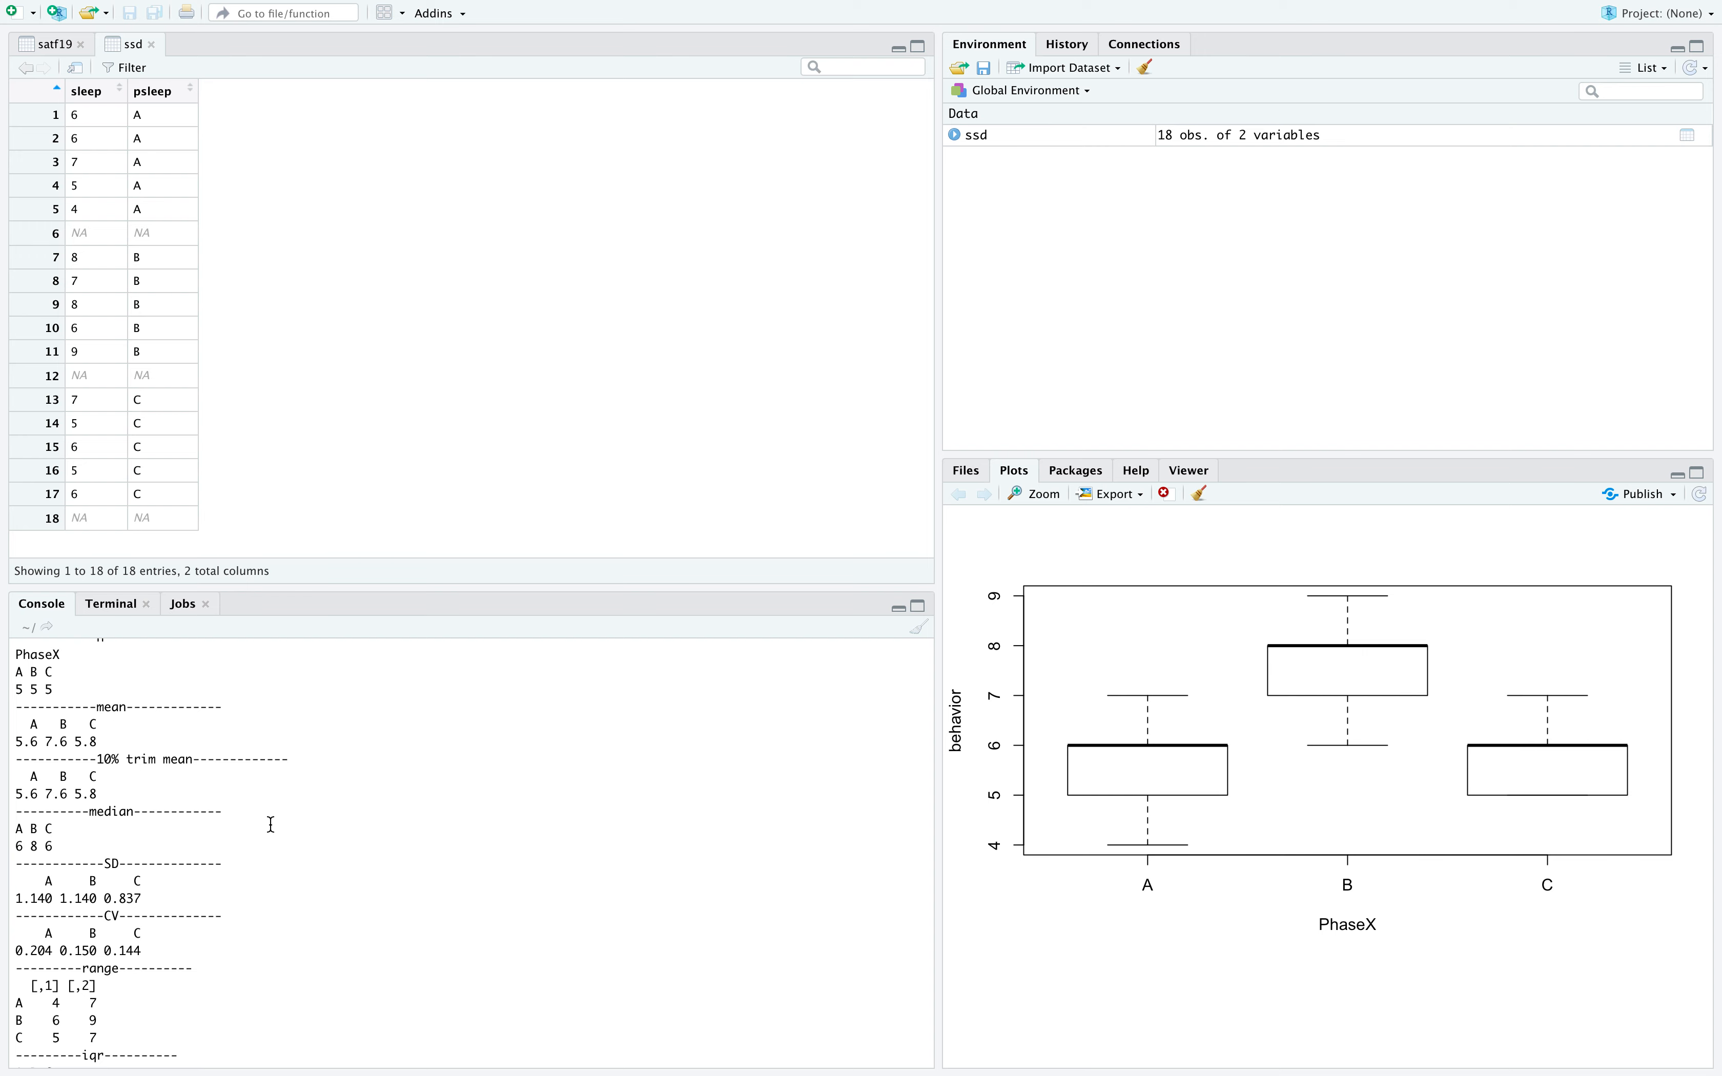
scroll(288, 846, "down", 3)
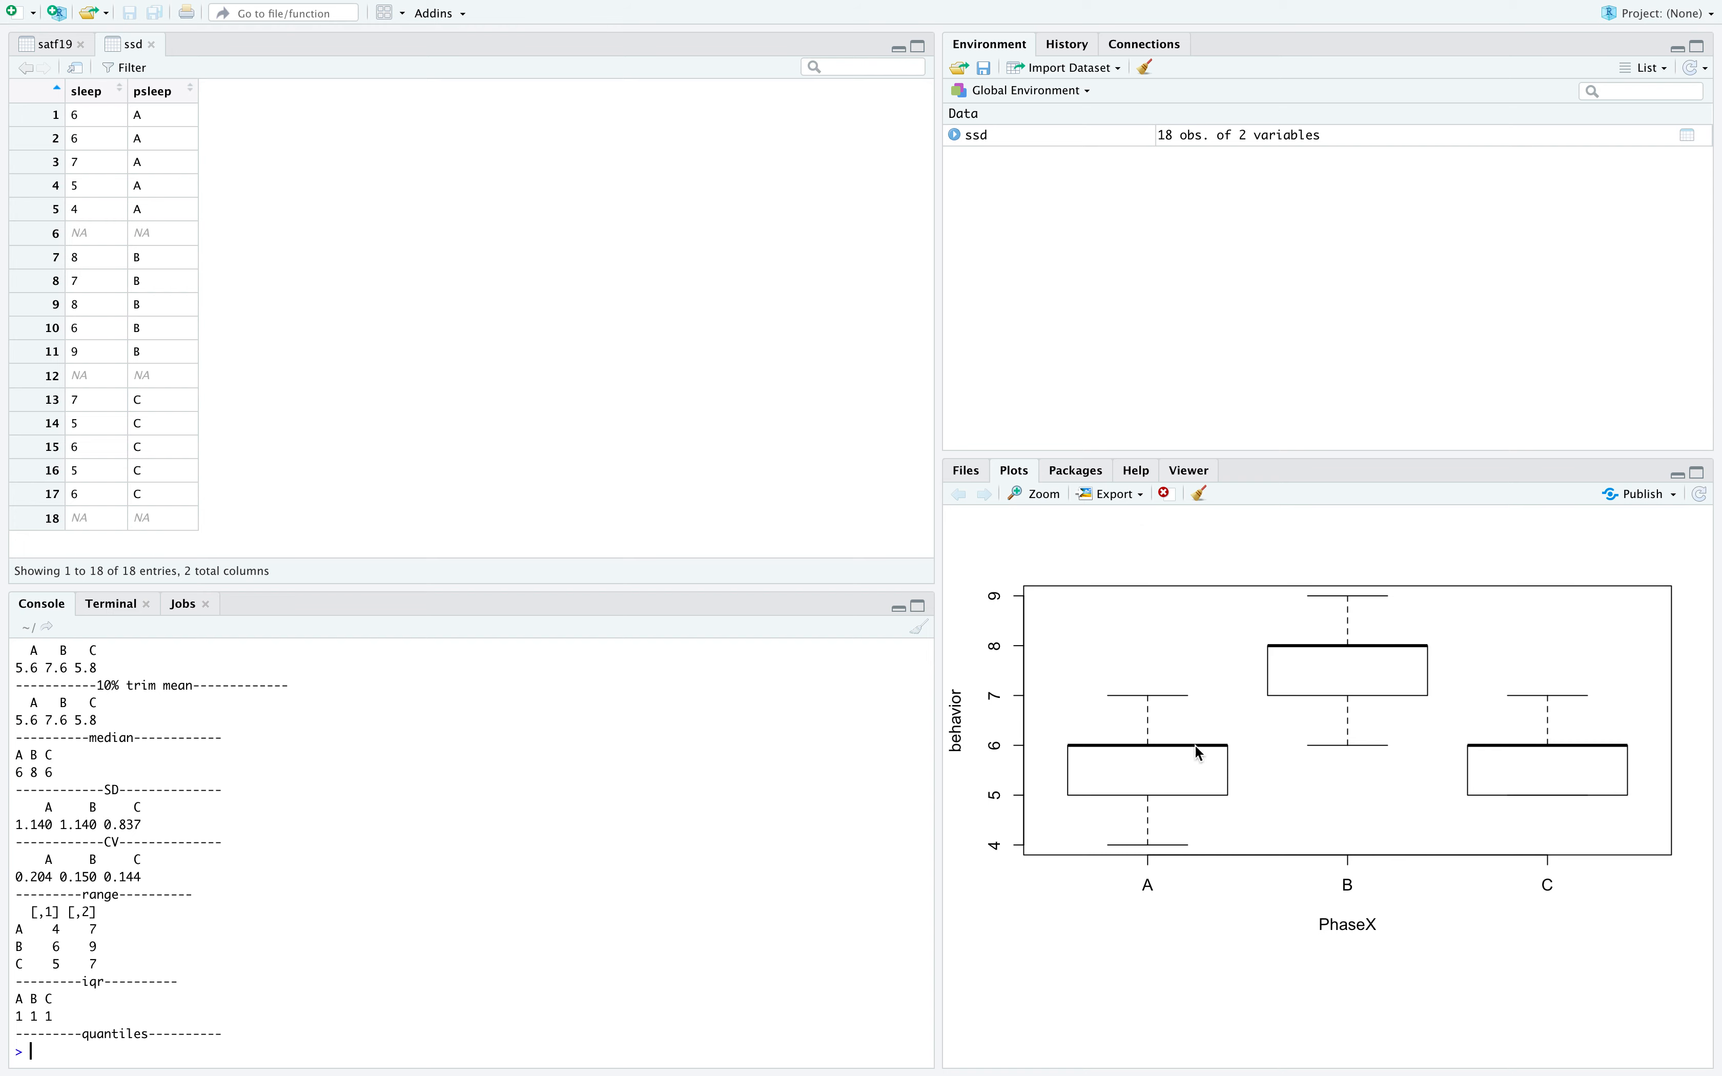
left_click(1138, 496)
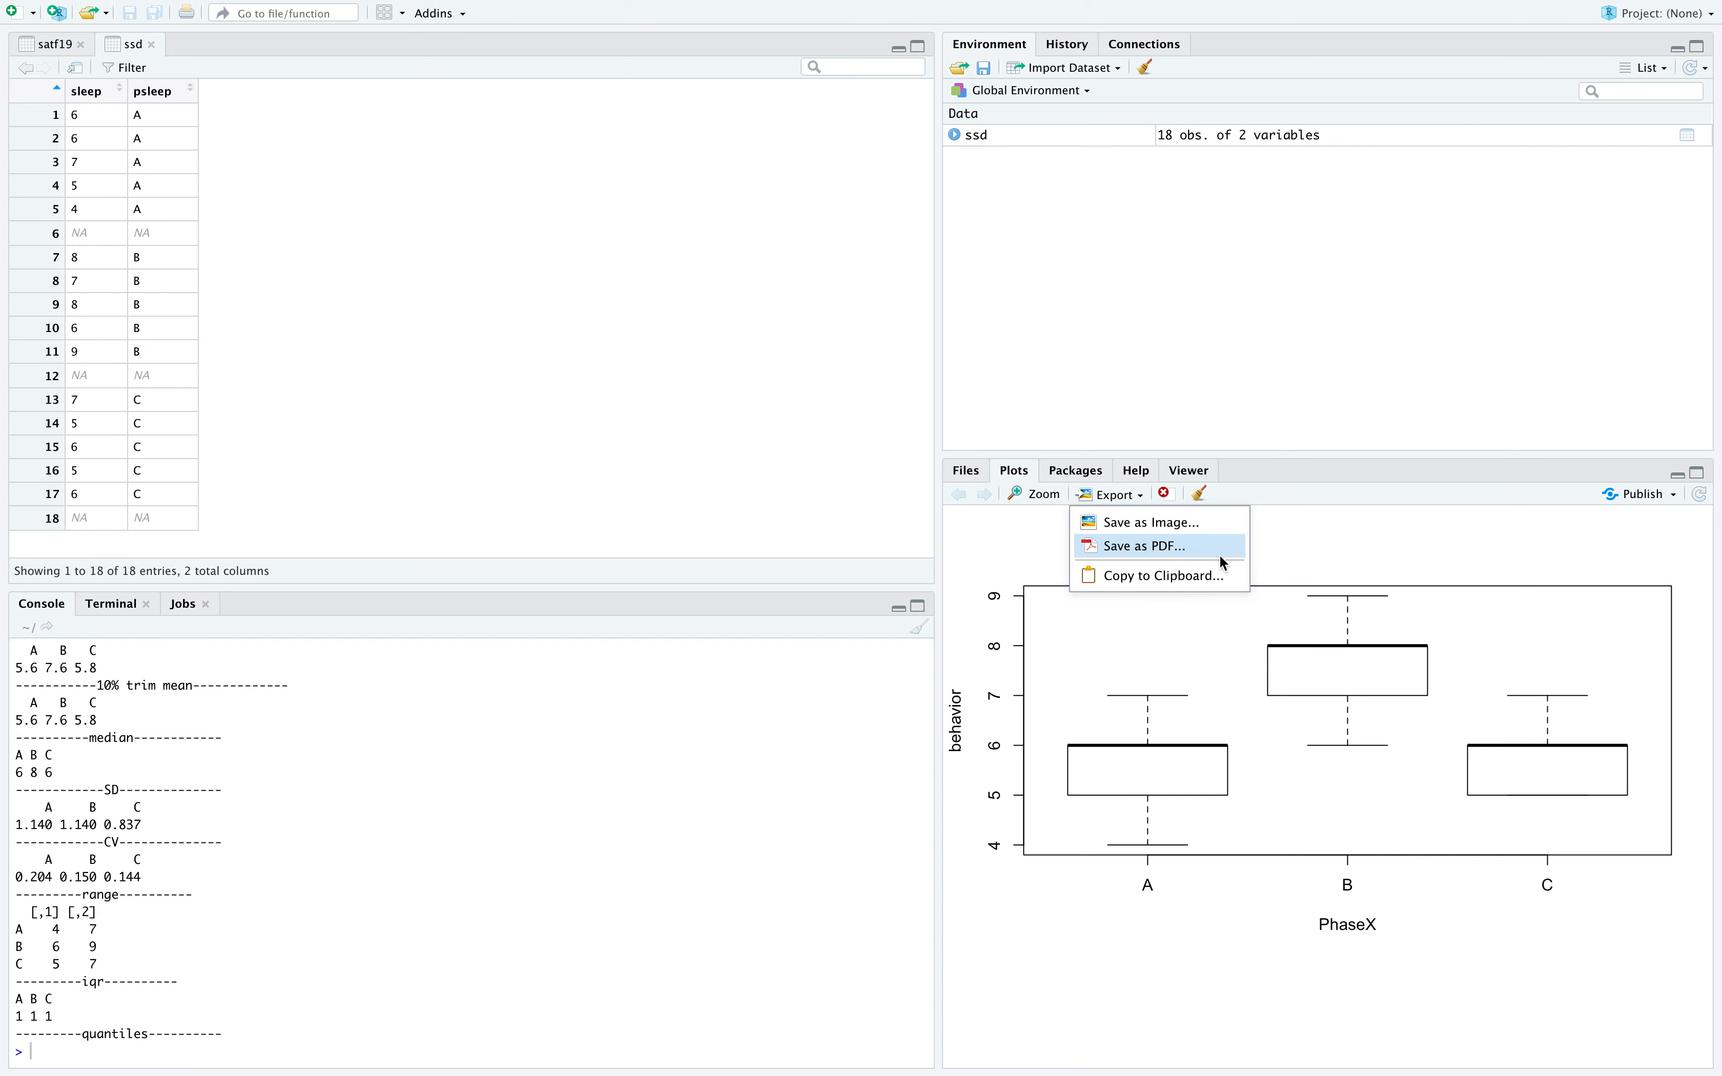
left_click(1430, 544)
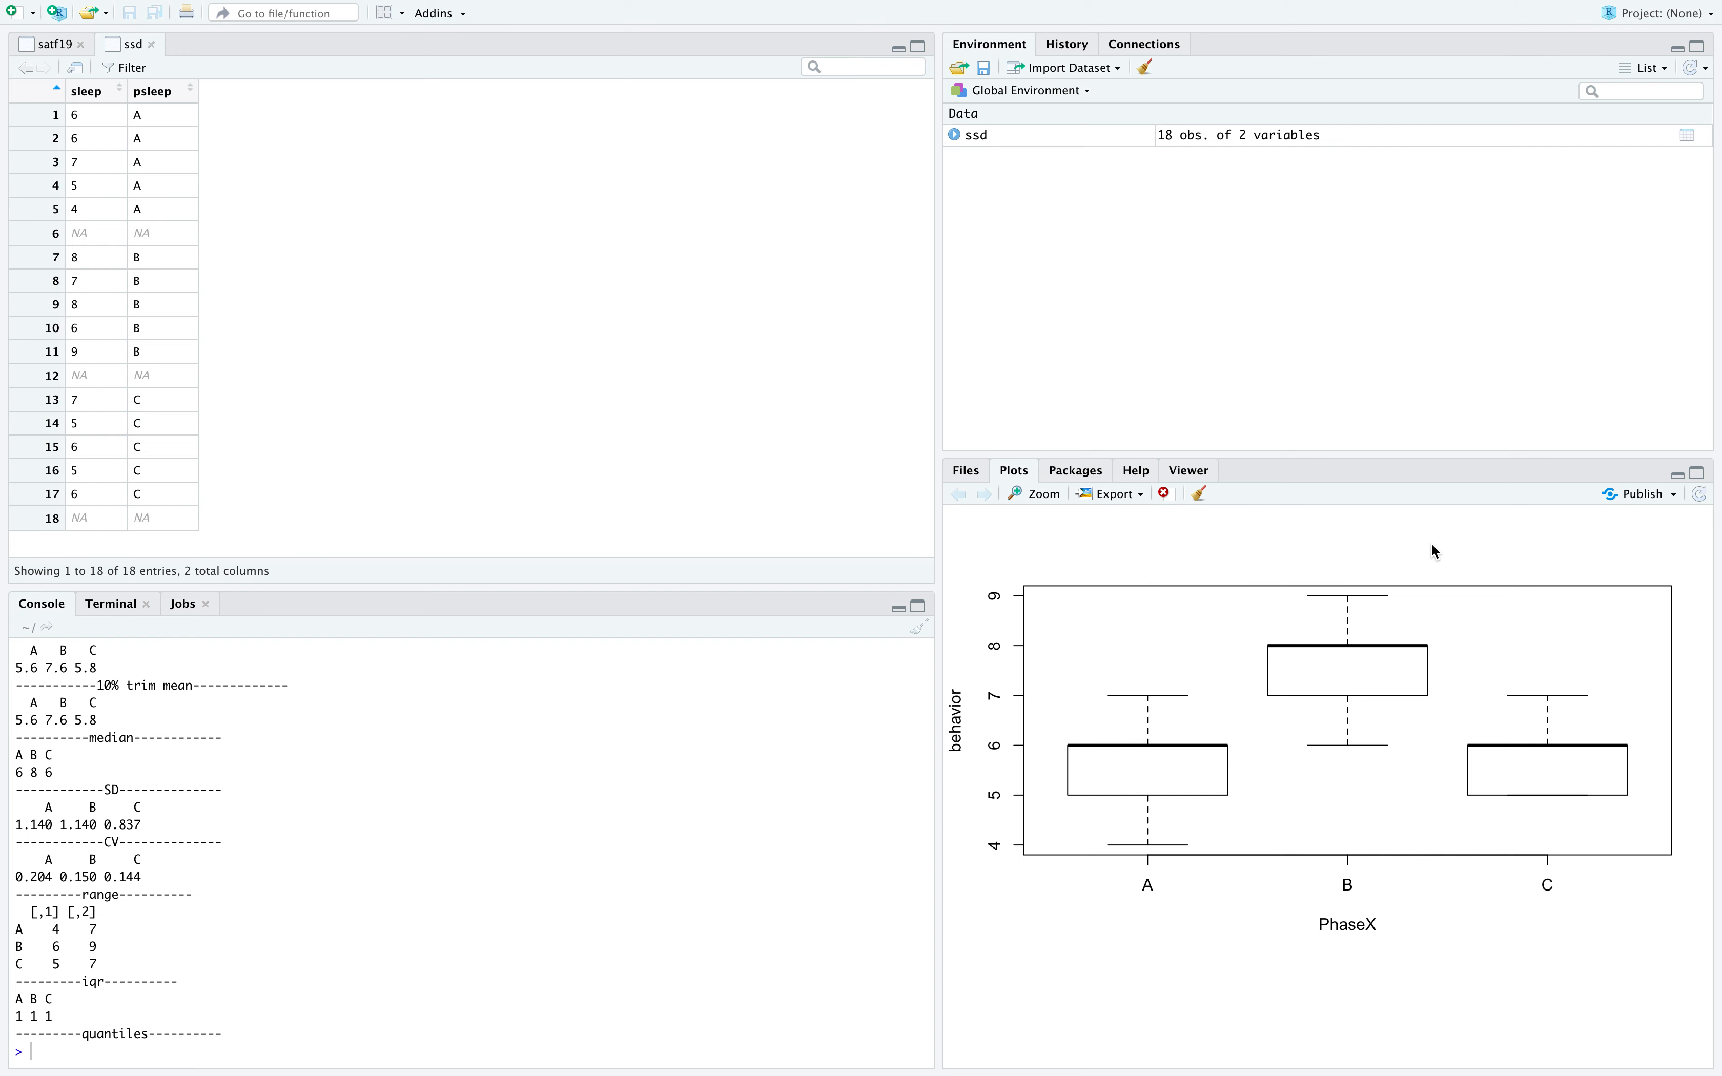
Plot the sleep data by phase by running ABplot(sleep,psleep,"Days","Sleep","Sleep Data") in the console.
left_click(67, 1056)
type("ABplot")
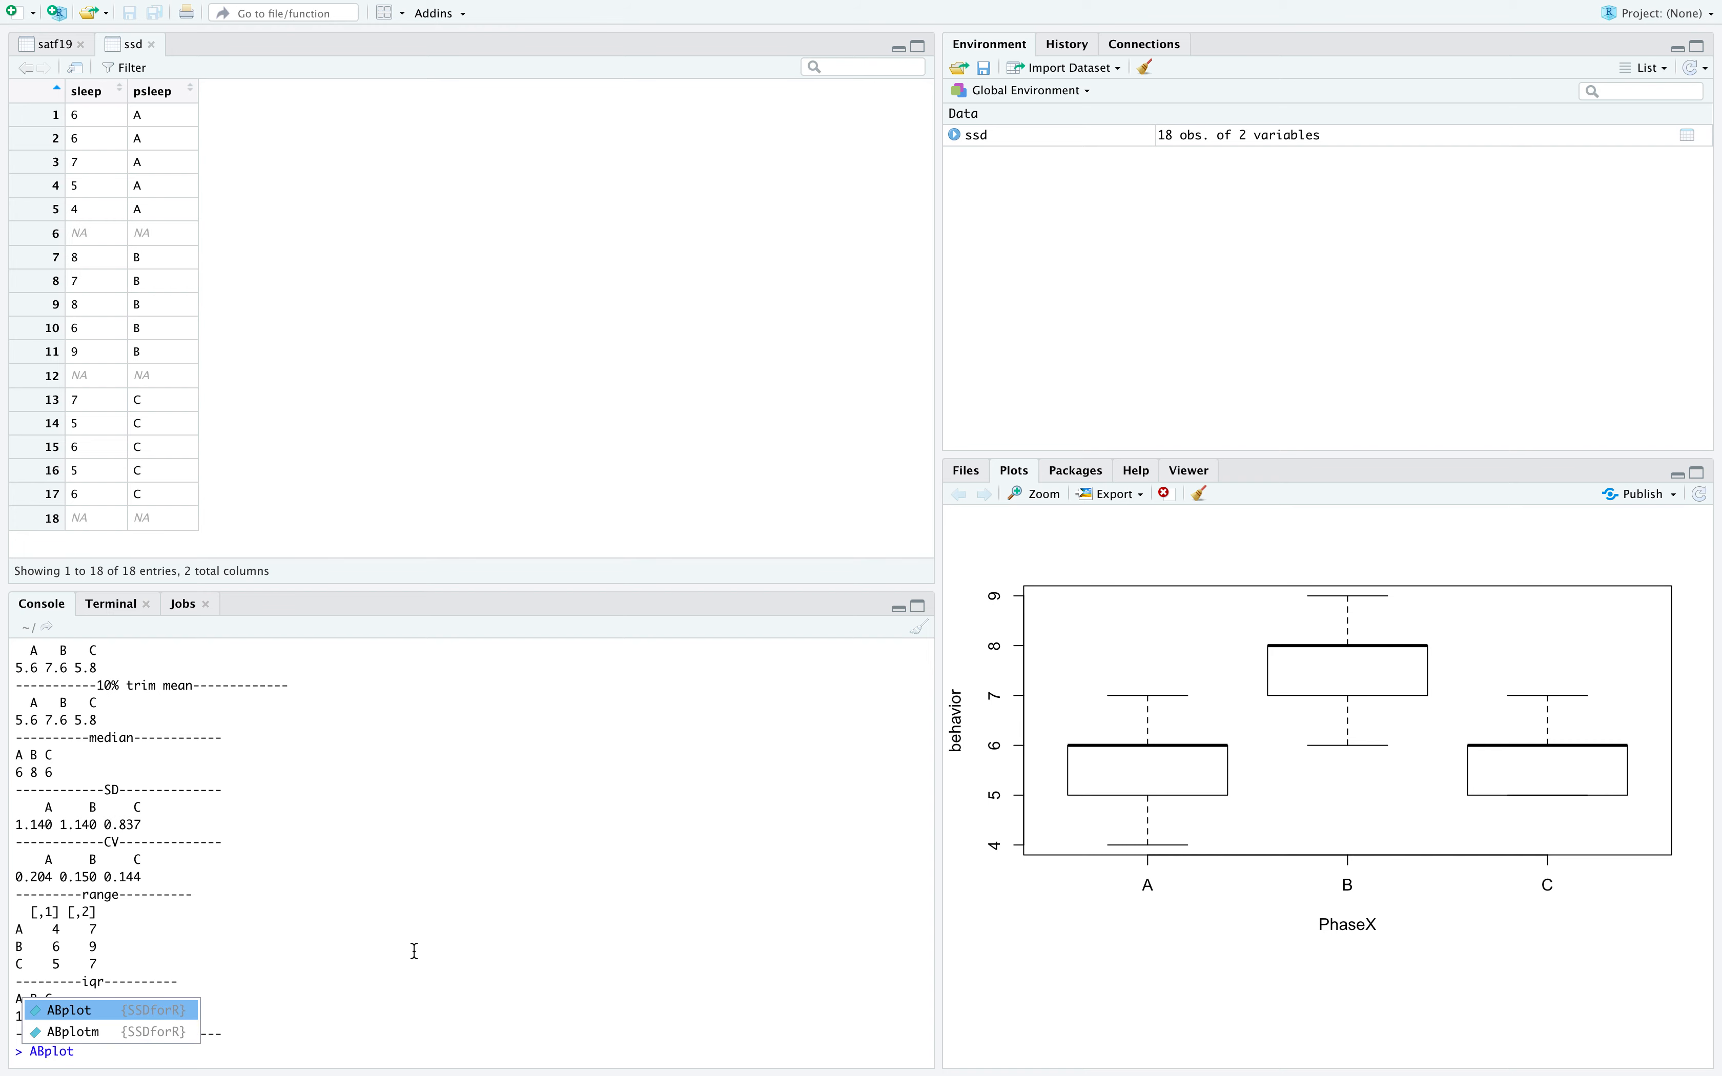
type("(sleep,psleep,")
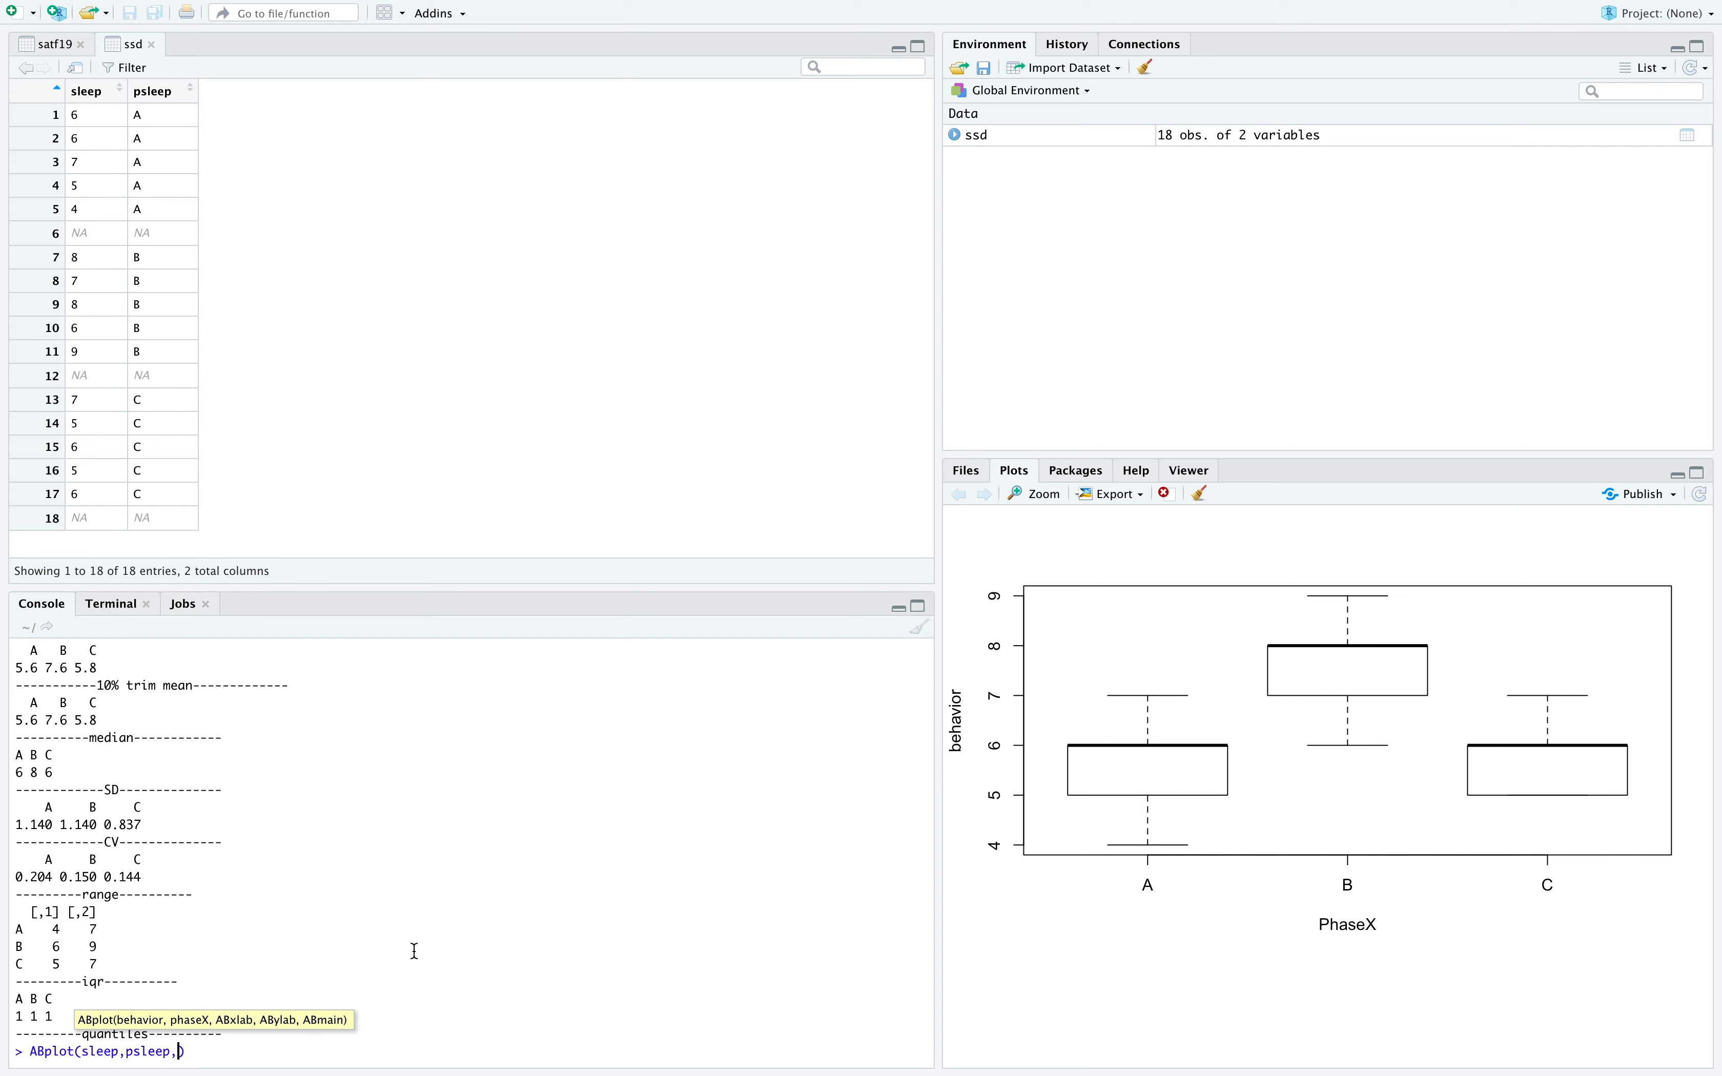
type("\"")
type("Day of")
key("BackSpace")
key("BackSpace")
key("BackSpace")
key("BackSpace")
type("s\",\"Sleep\"<")
key("BackSpace")
type(",\"Sleep Data")
key("Return")
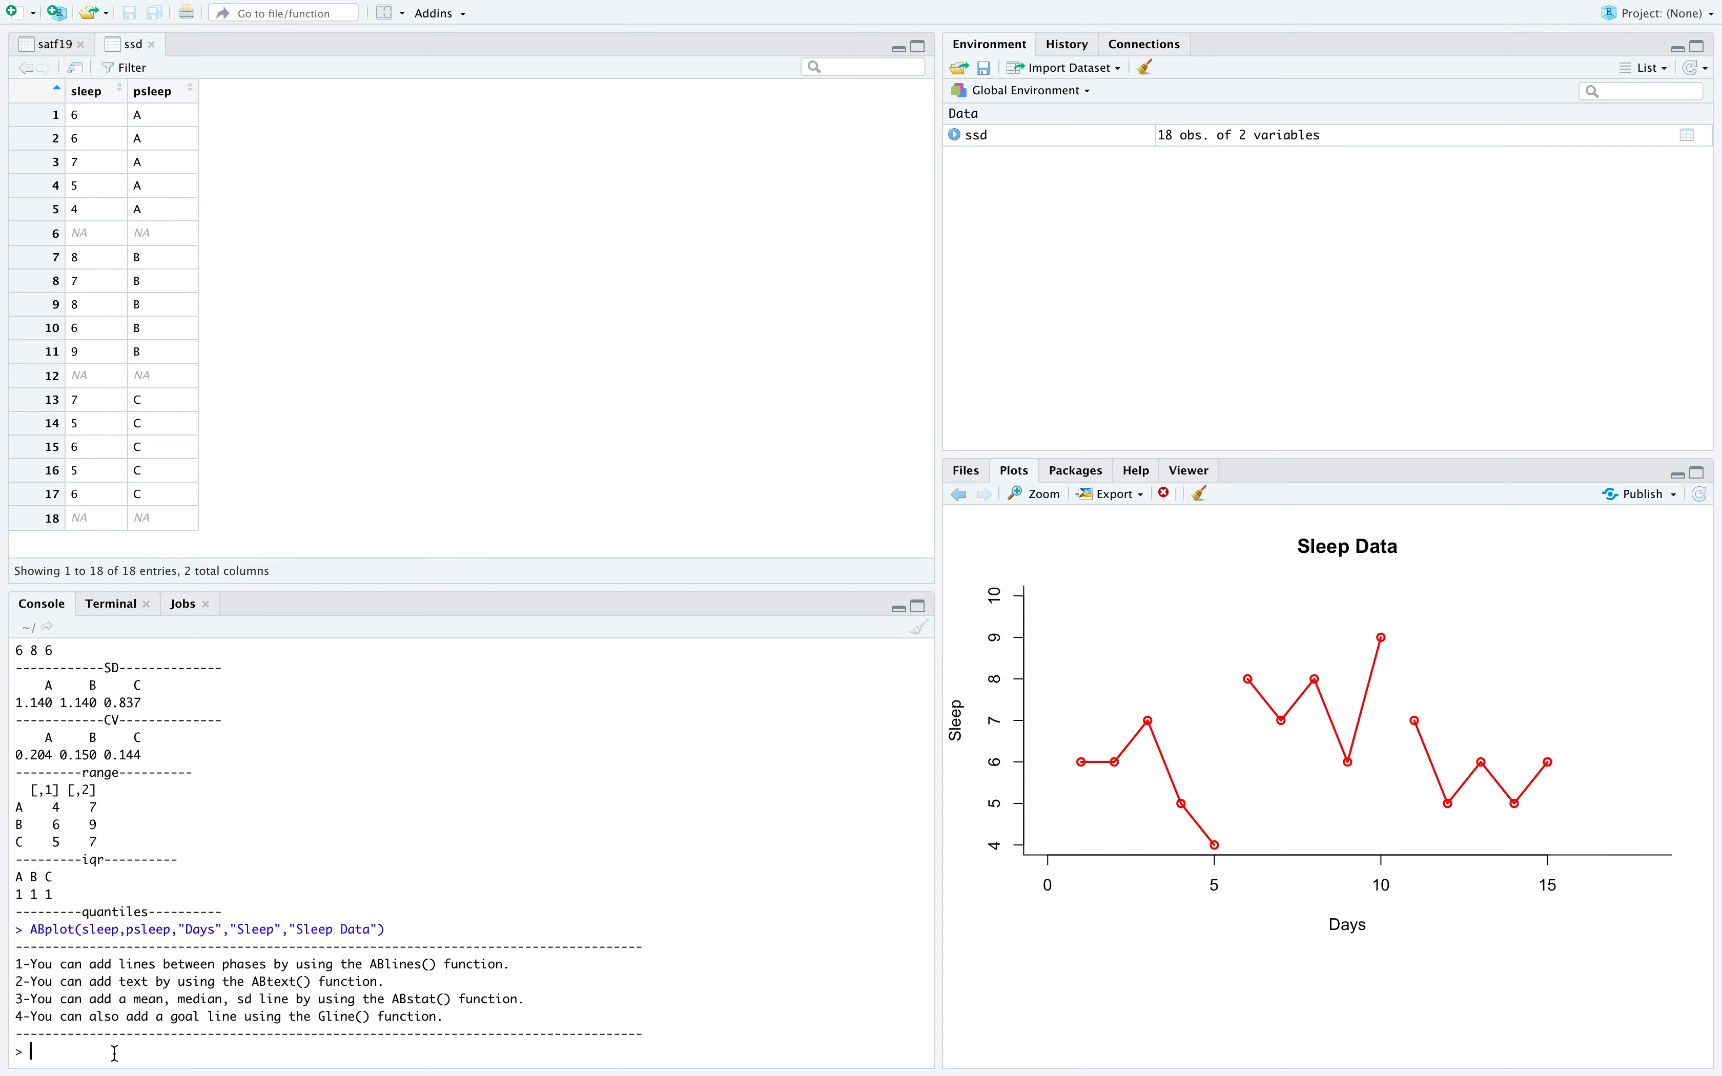
Run ABtext("A"), place the label above the first phase at a sleep value of about 9, and accept it.
type("ABtext(")
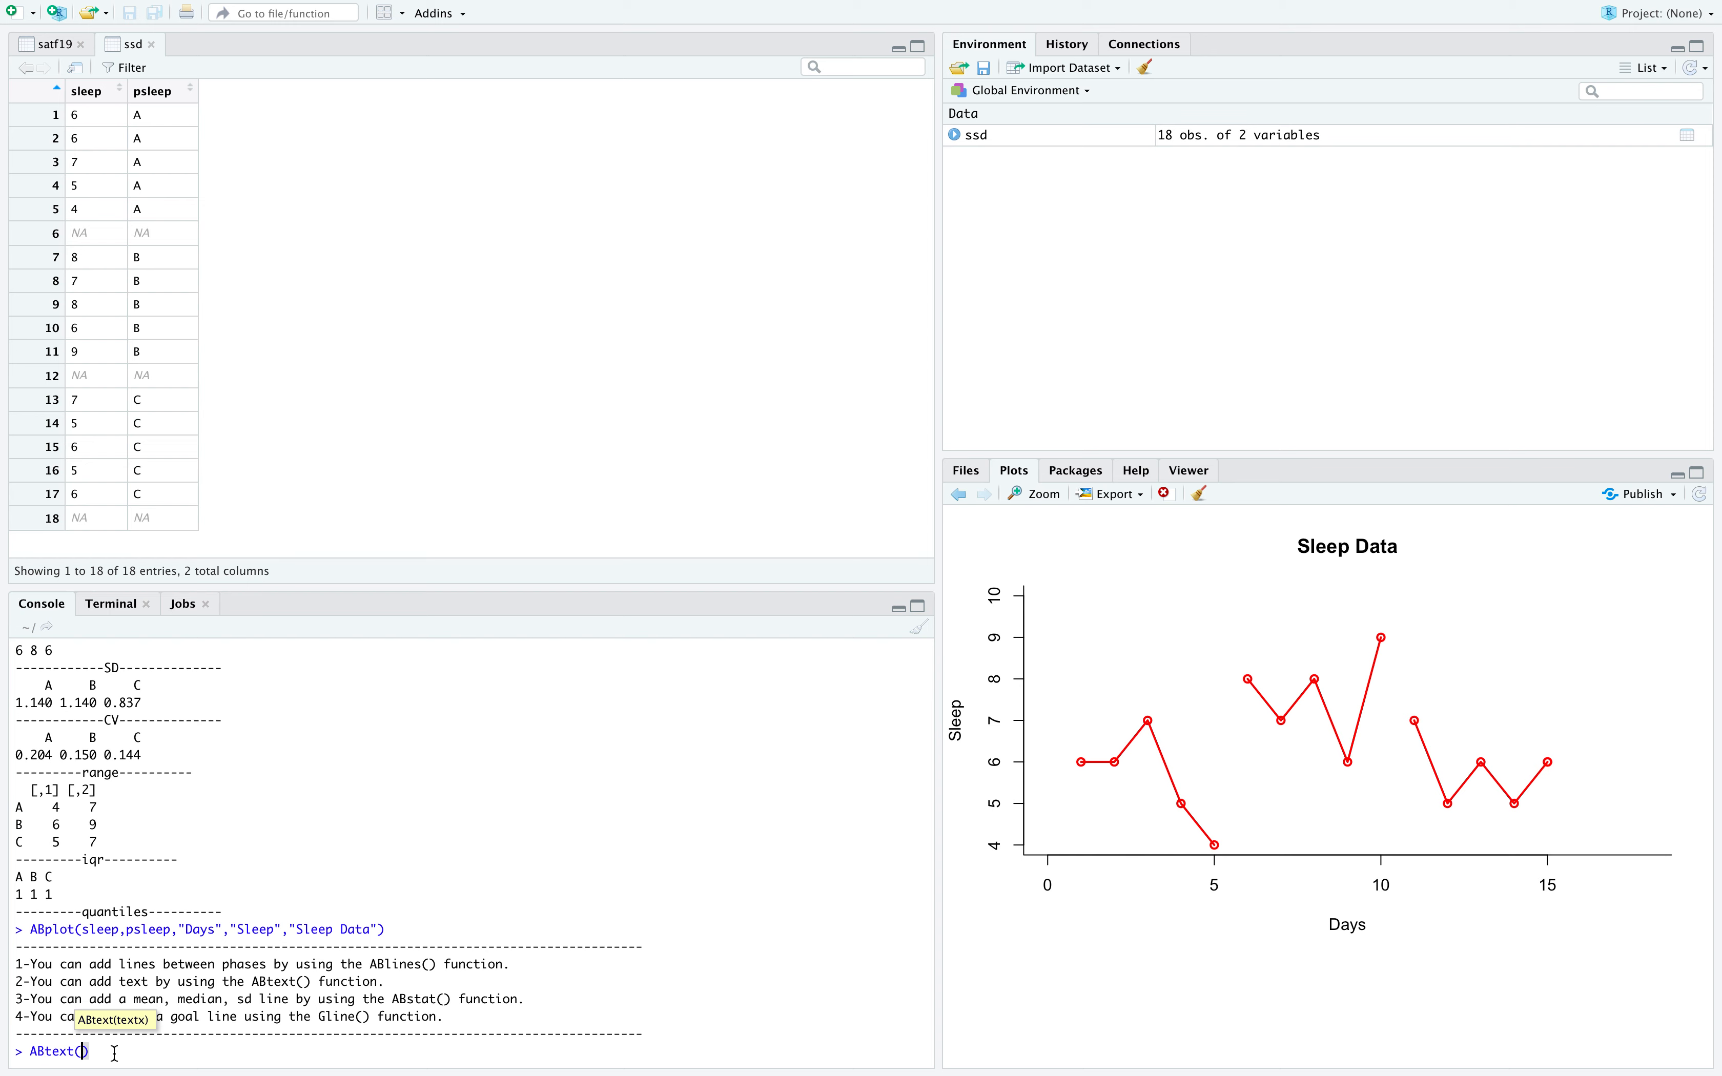
type("\"A\")")
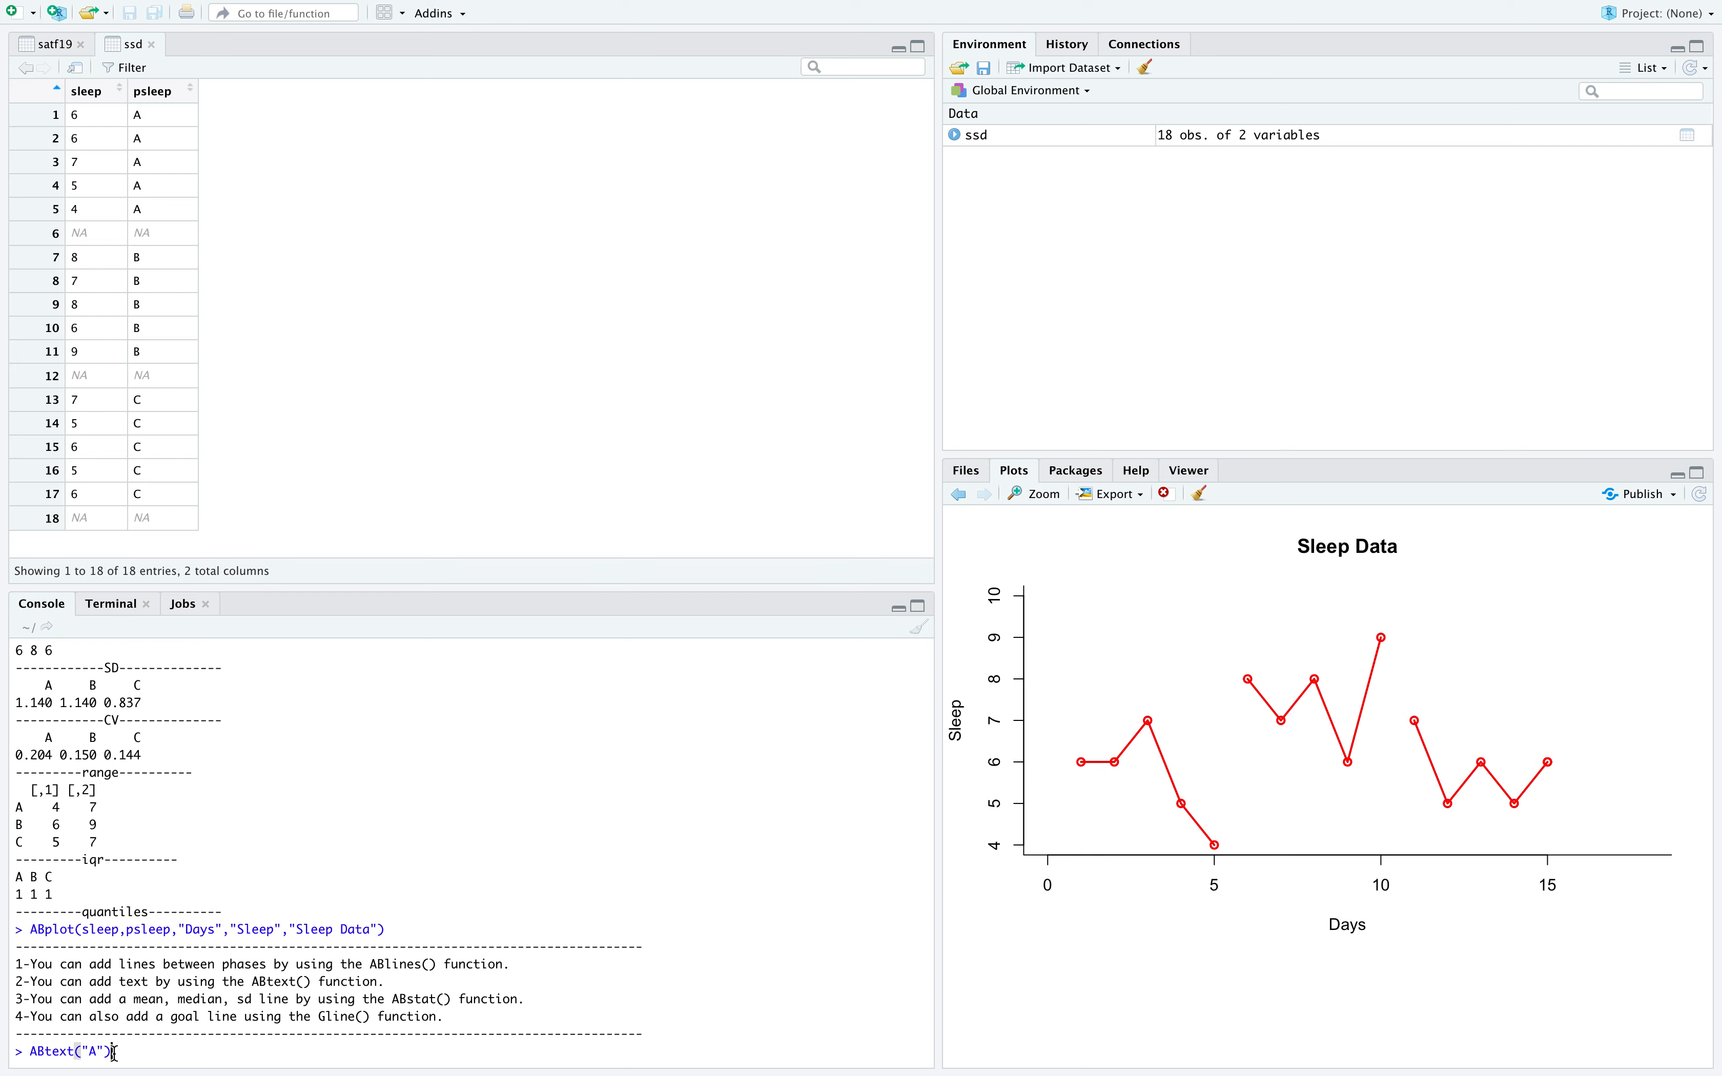
key("Return")
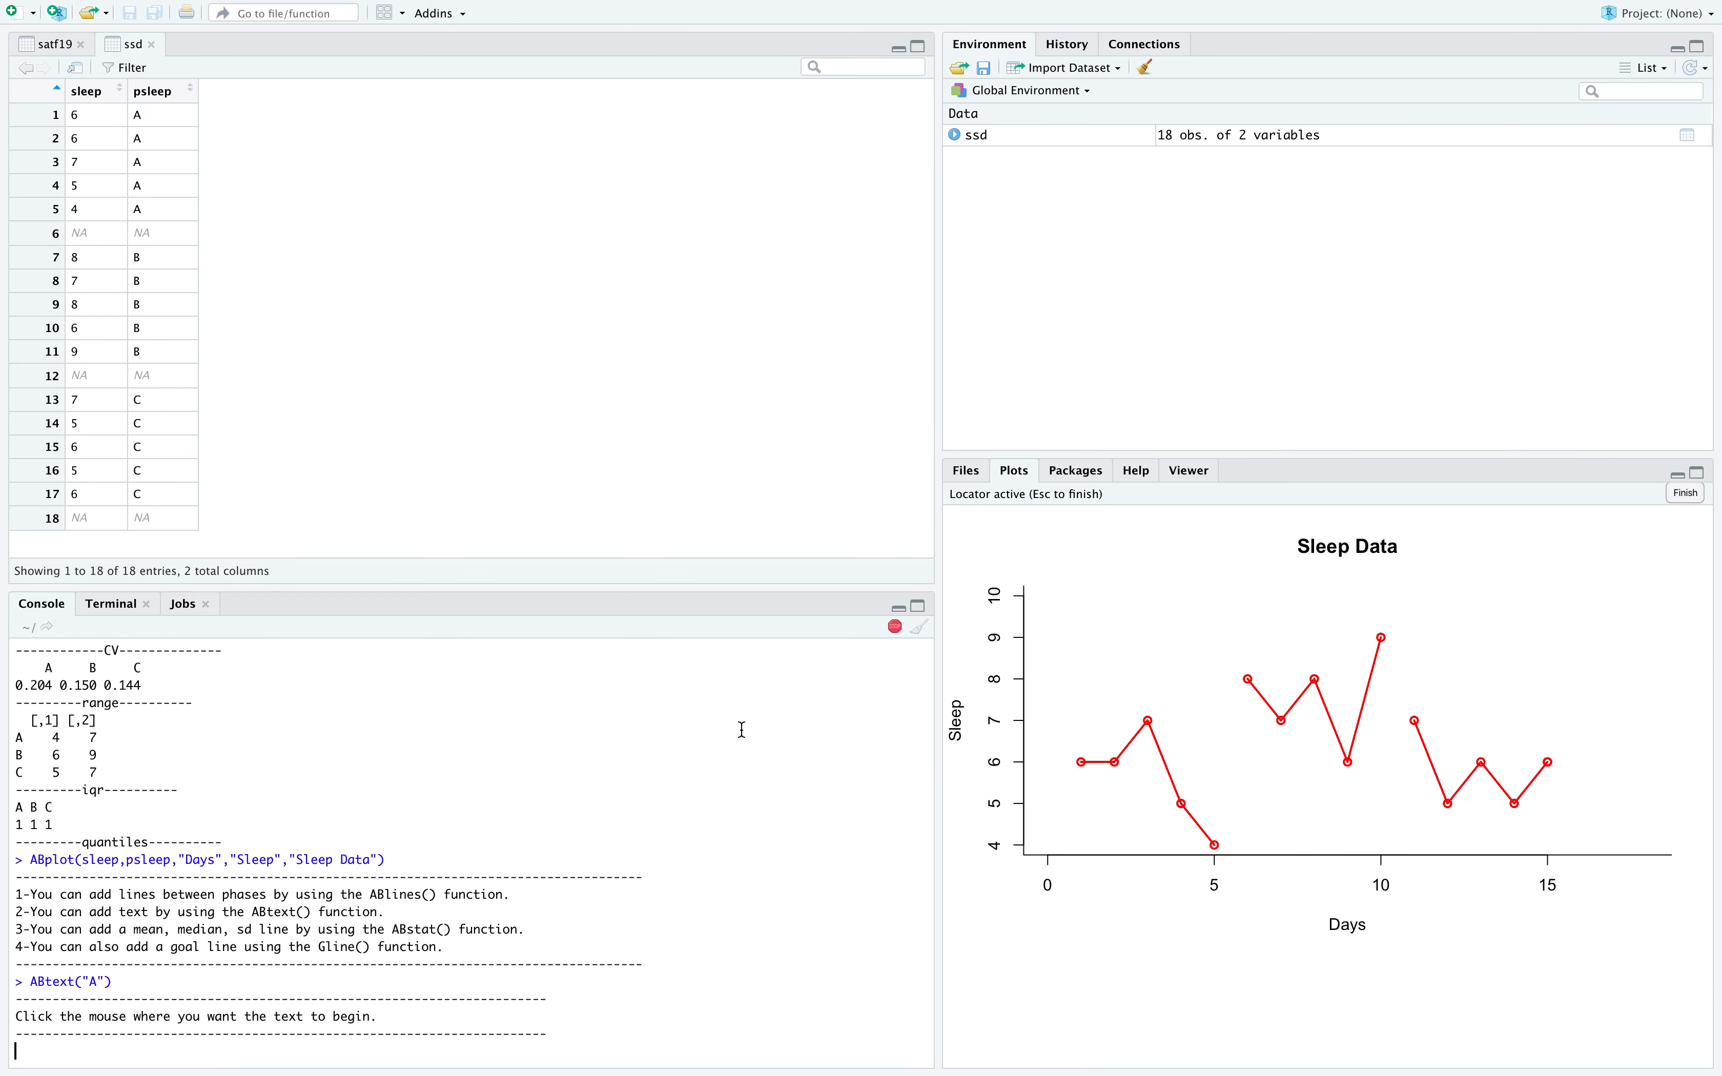
left_click(1101, 641)
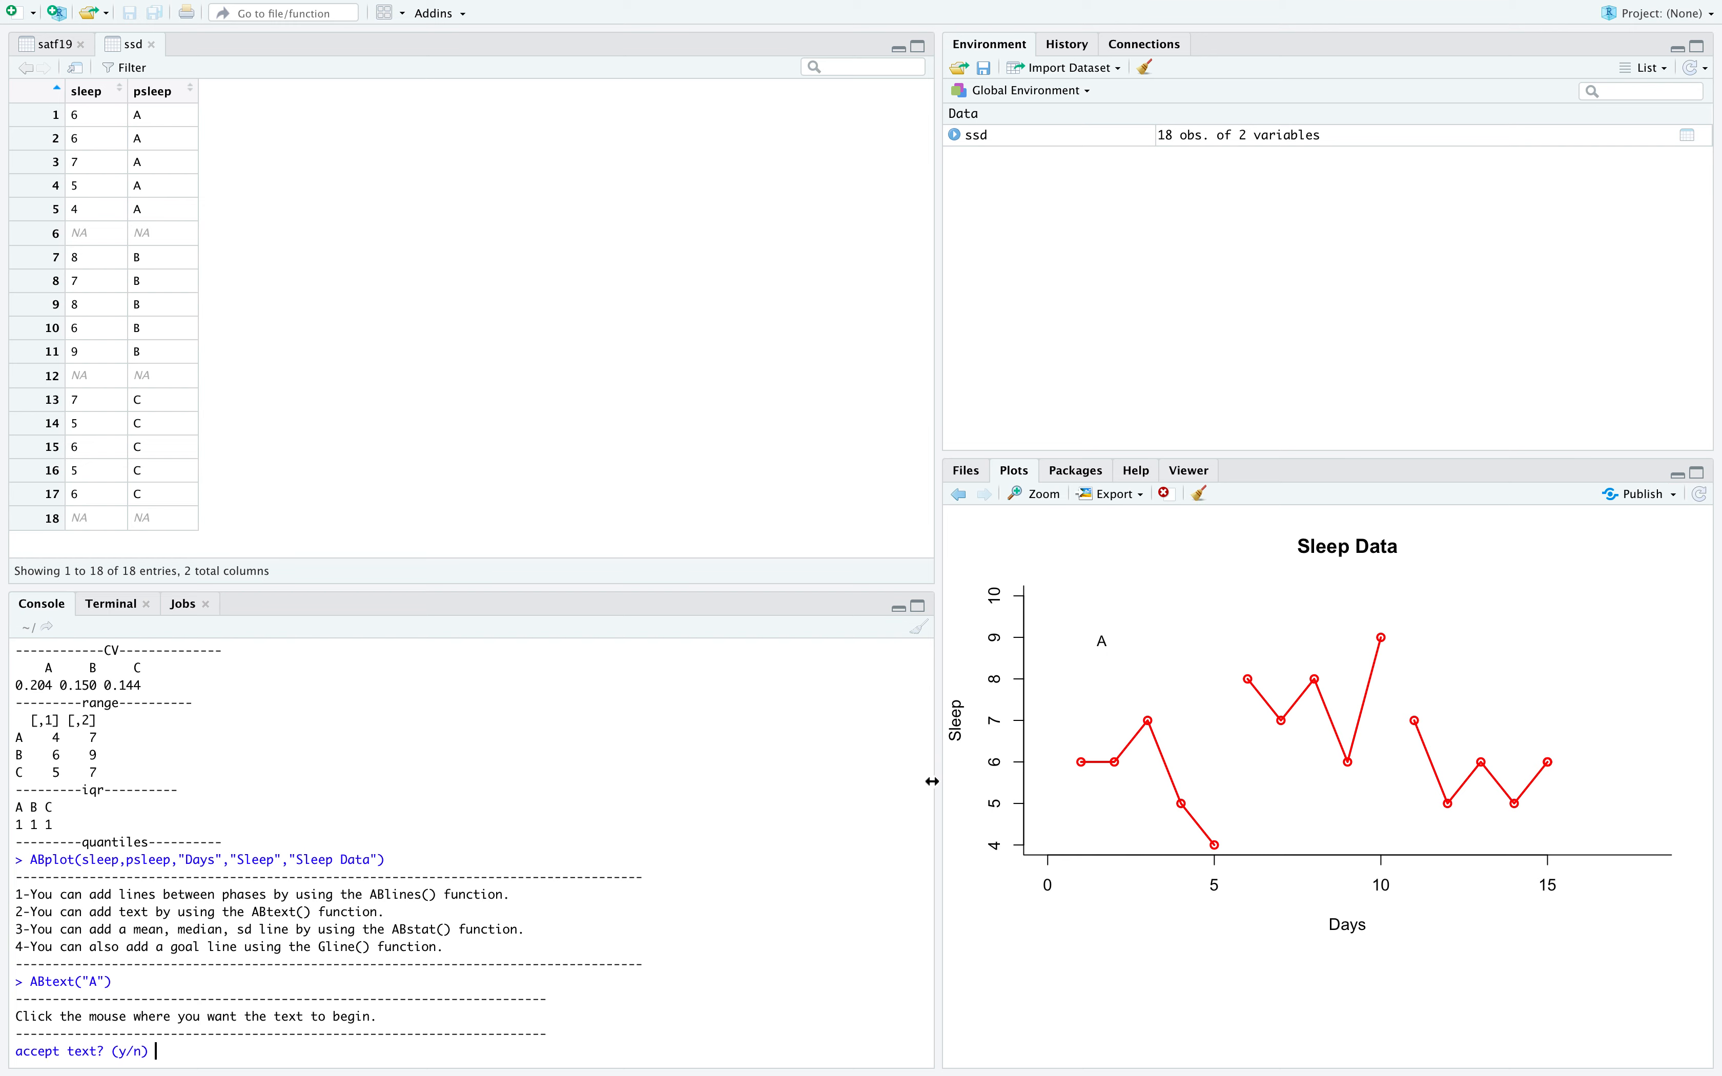
type("y")
key("Return")
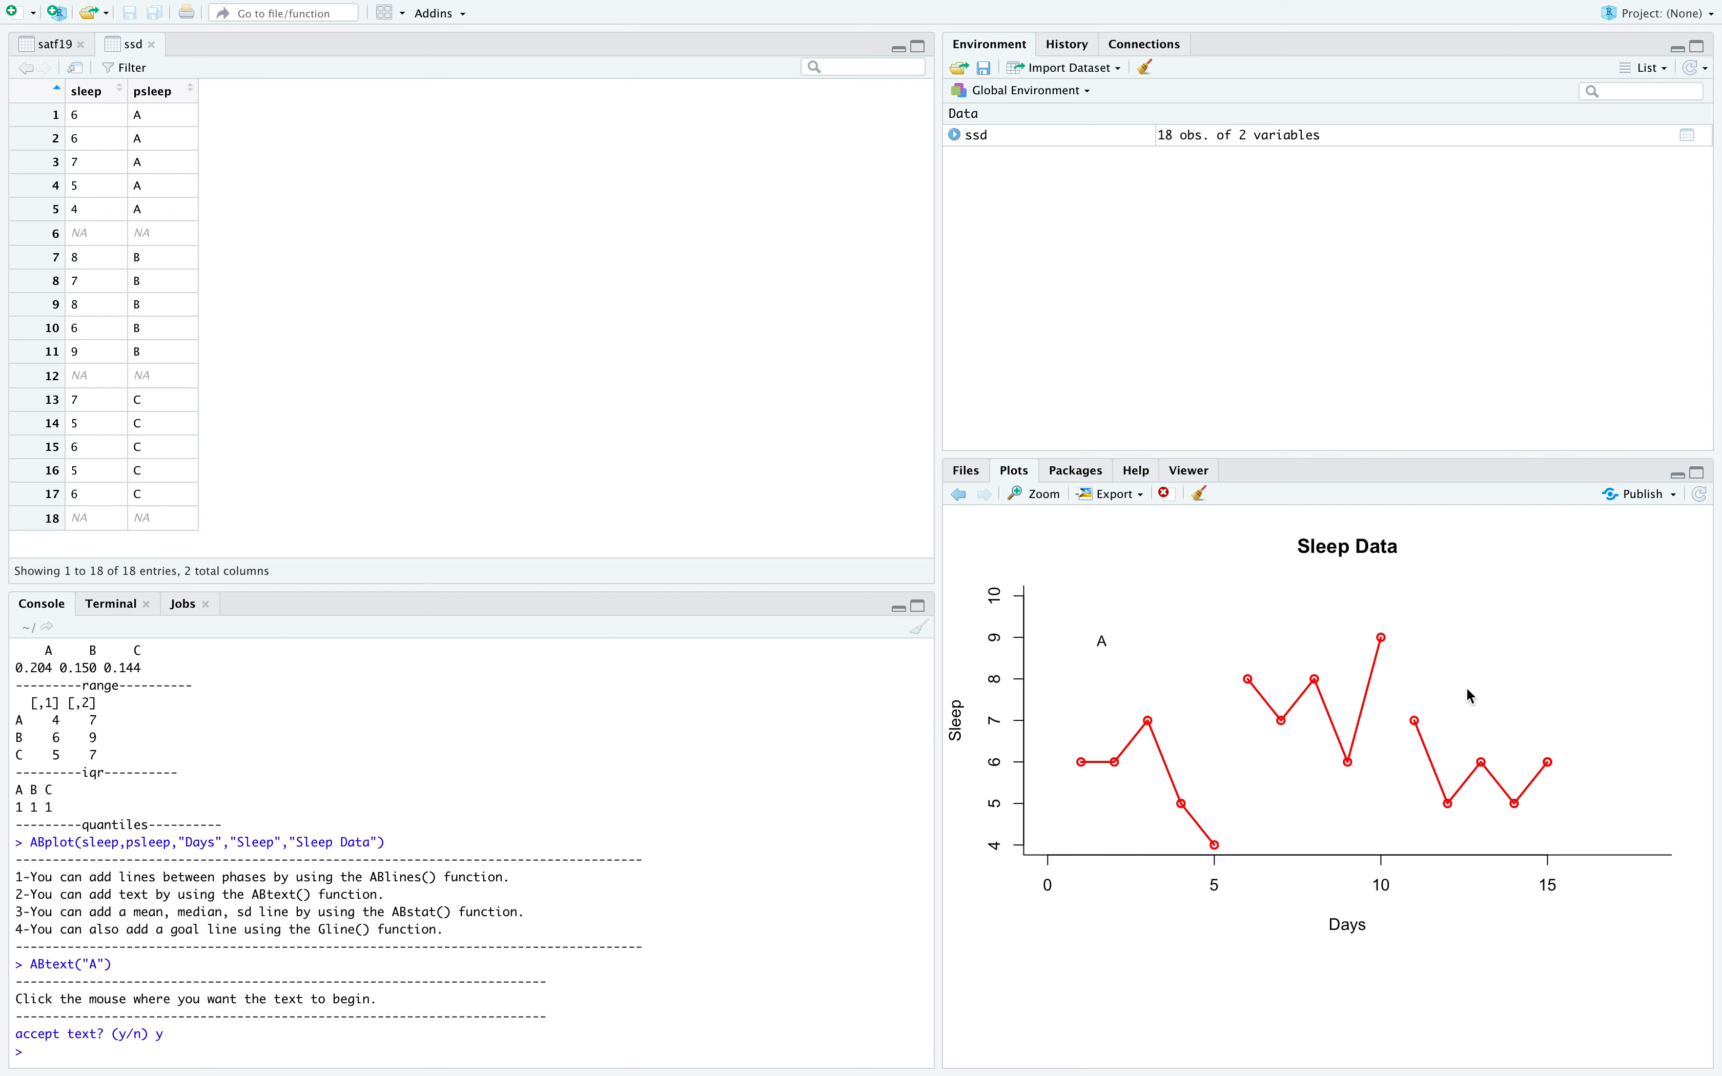
Run ABtext("B"), place the label above the second phase at a sleep value of about 9, and accept it.
type("ABtex")
type("t ")
type("(")
type("\"B")
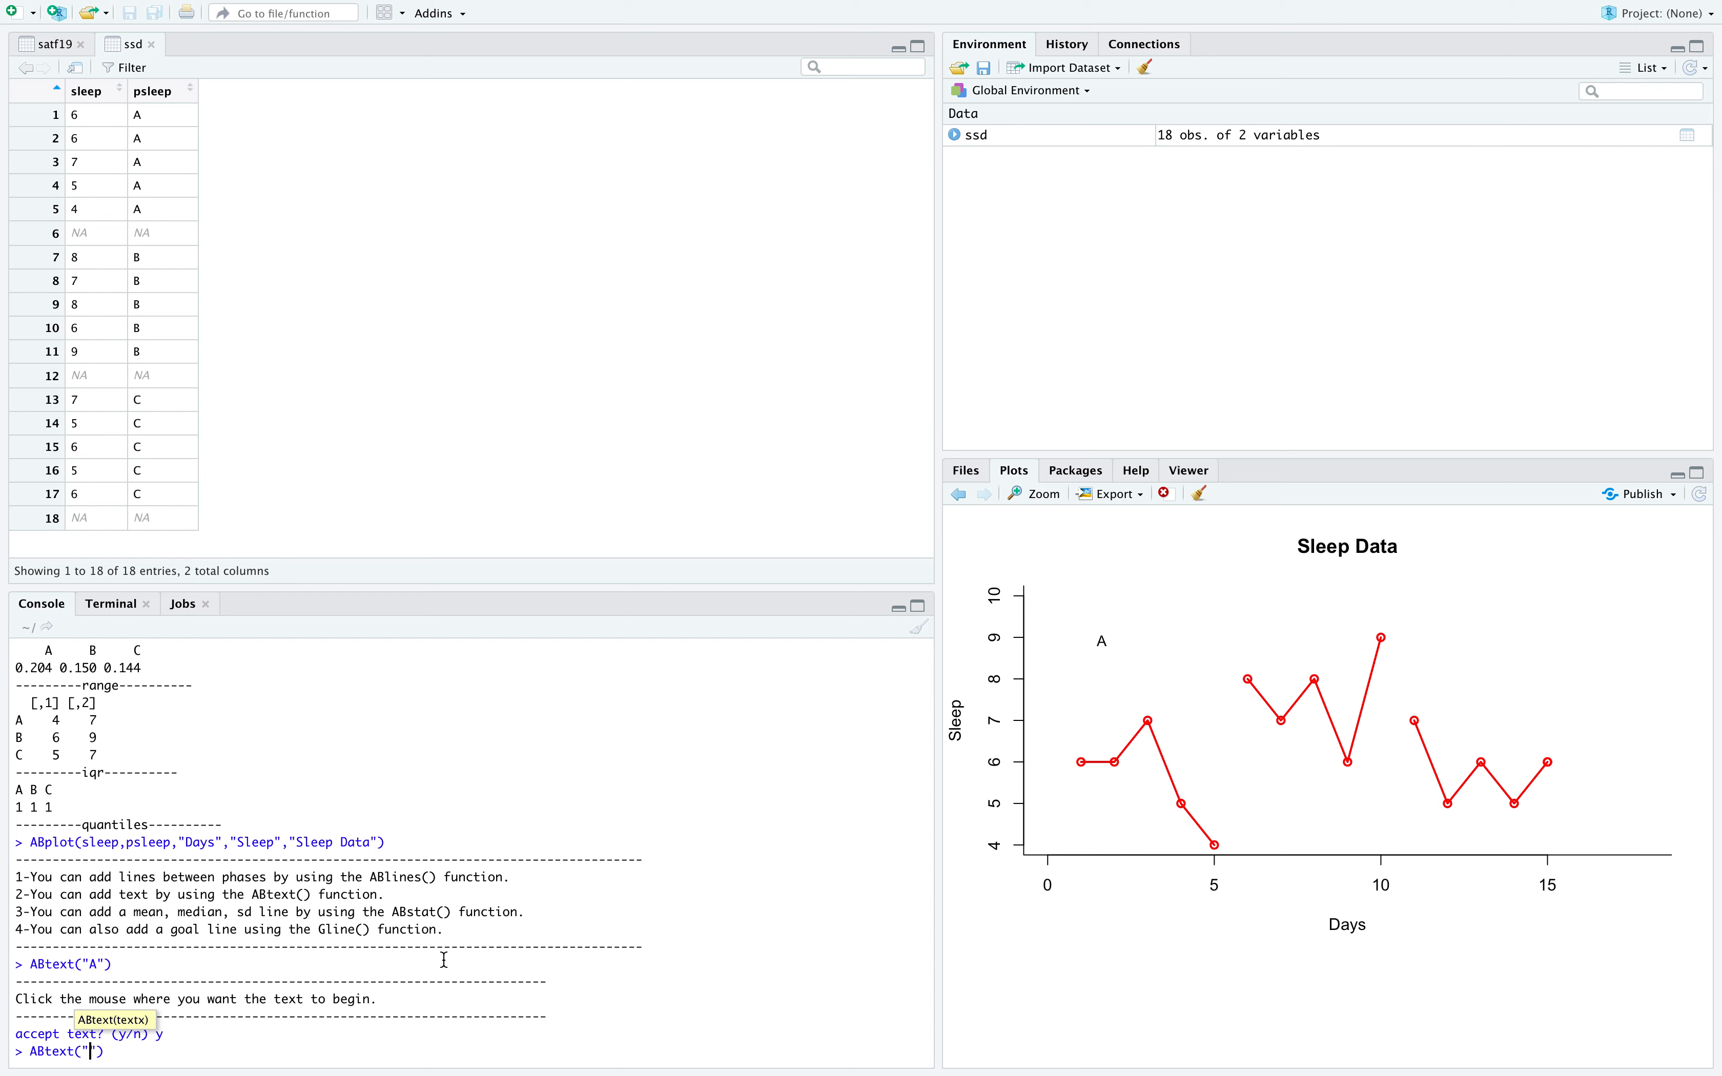
type(")")
key("Return")
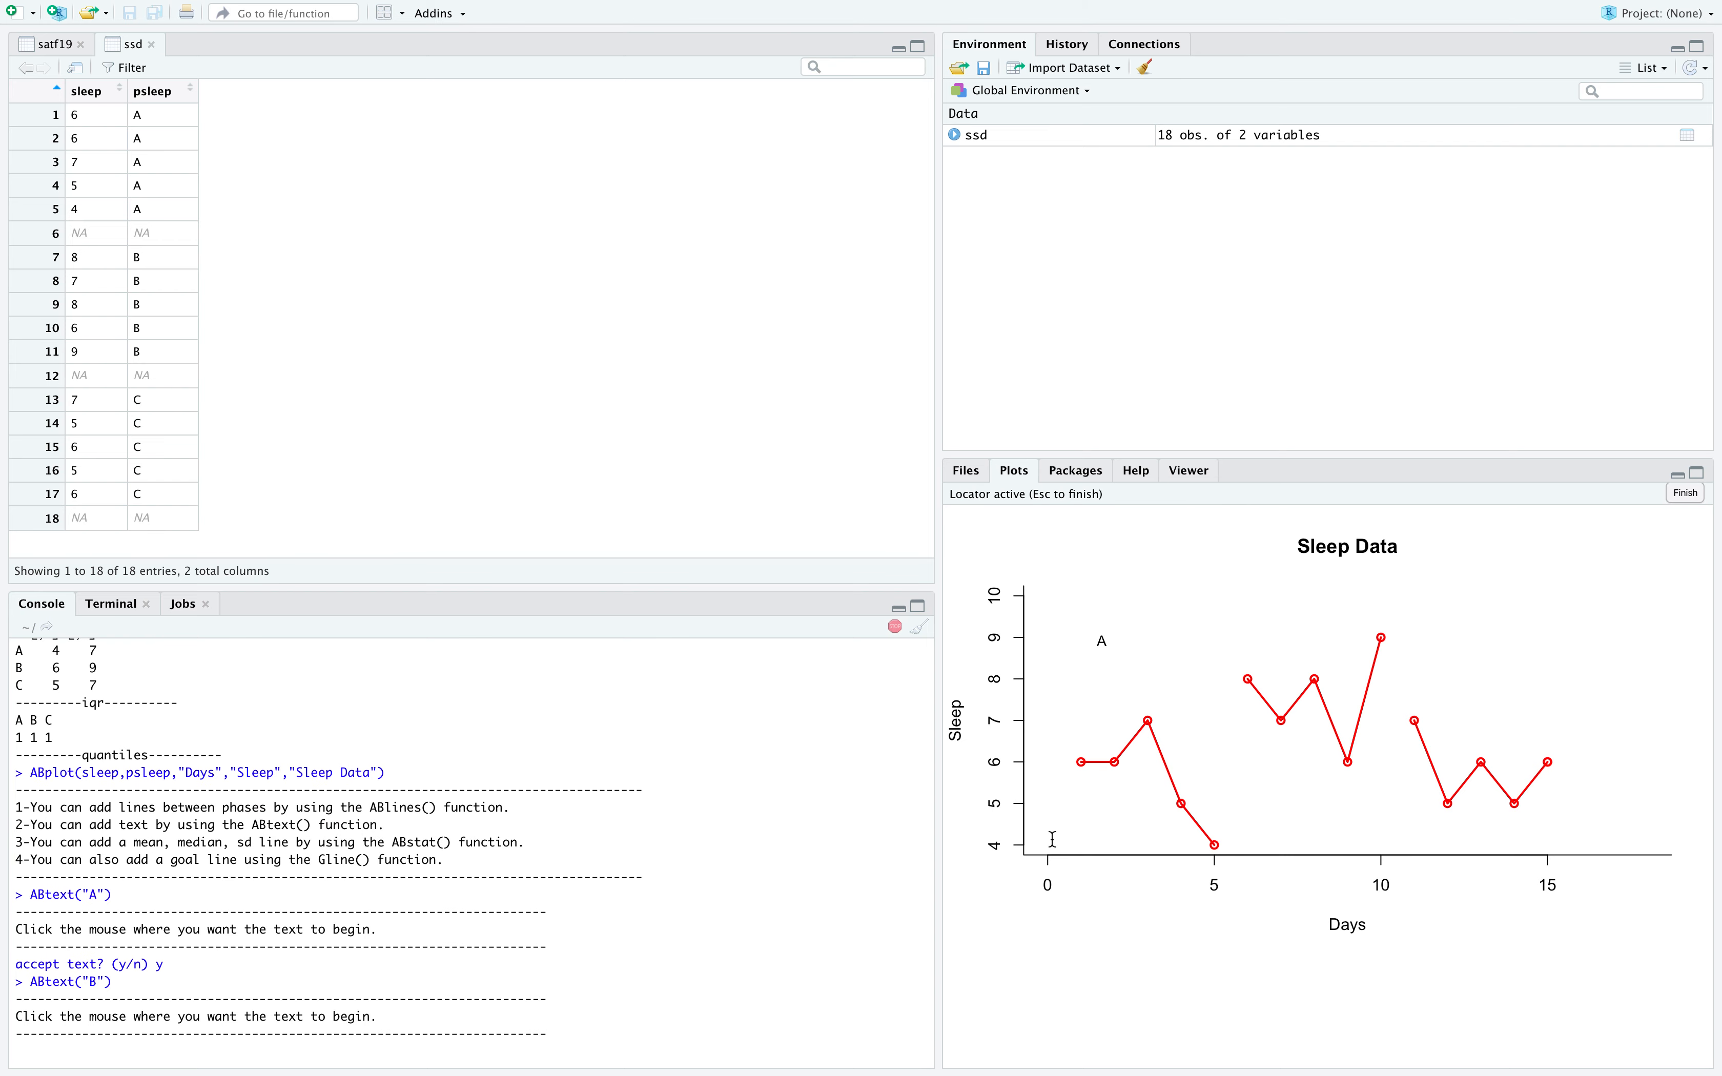
left_click(1304, 636)
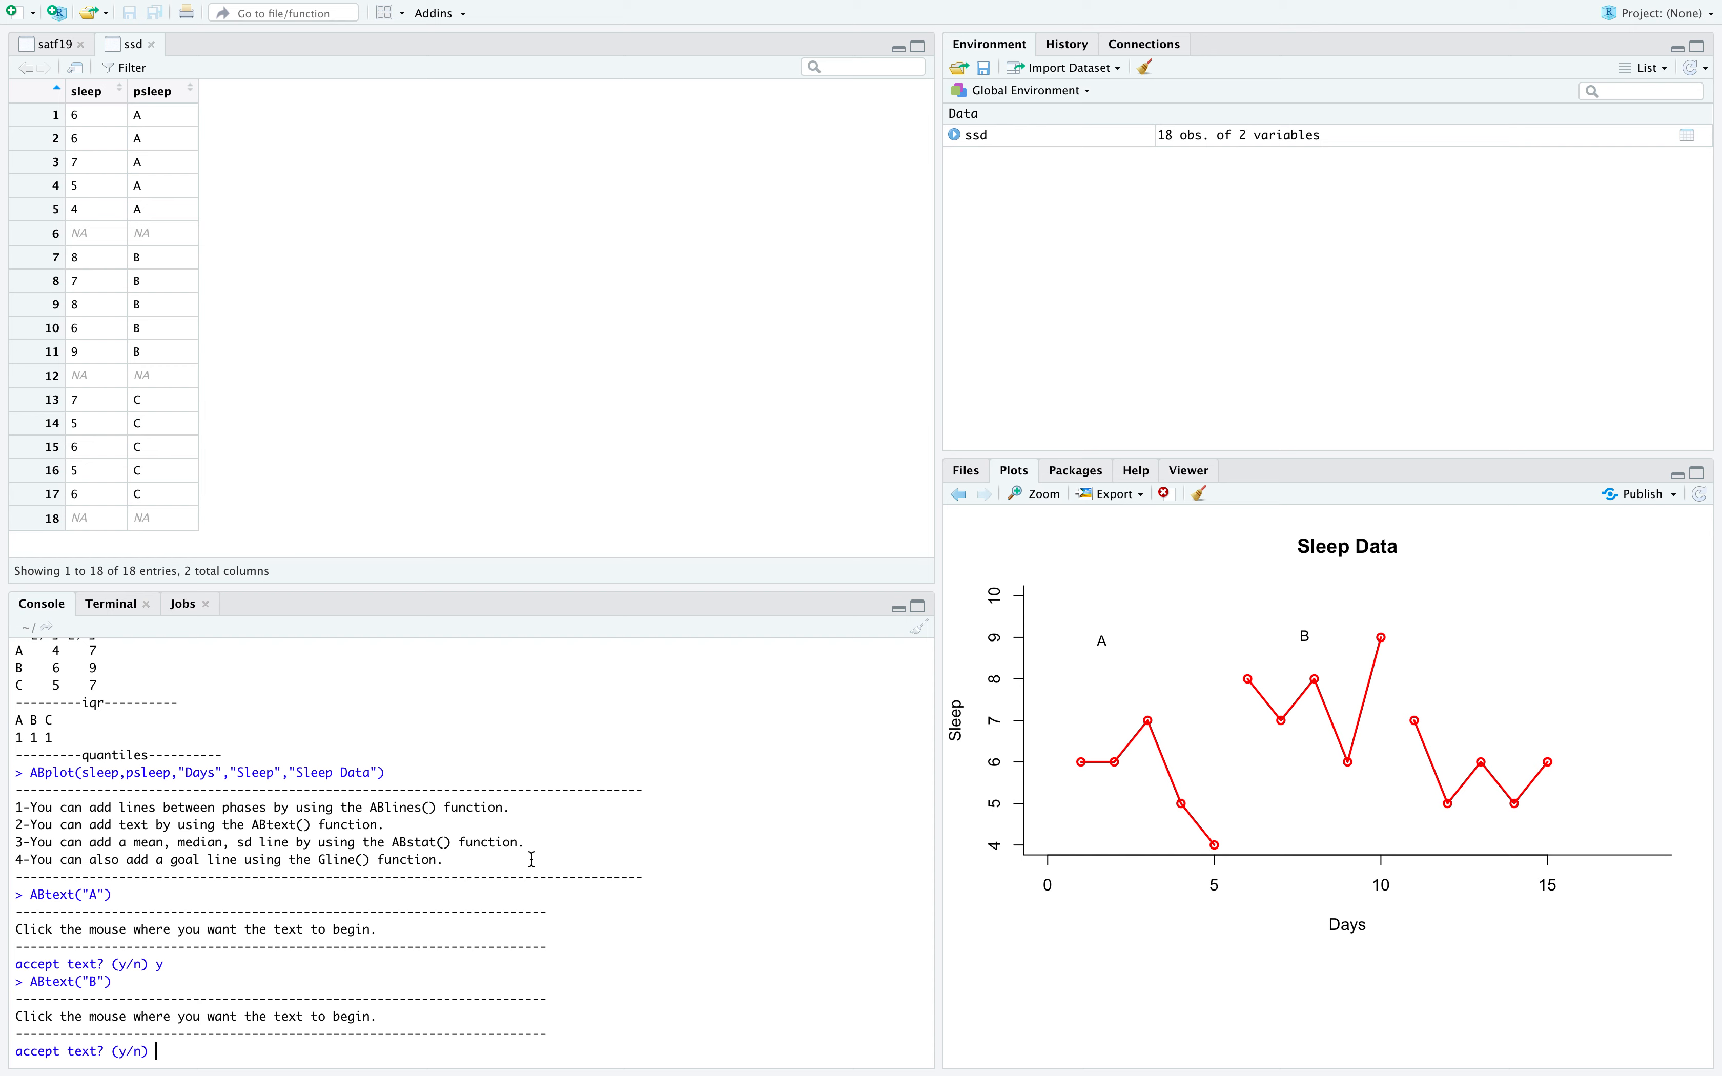
type("y")
key("Return")
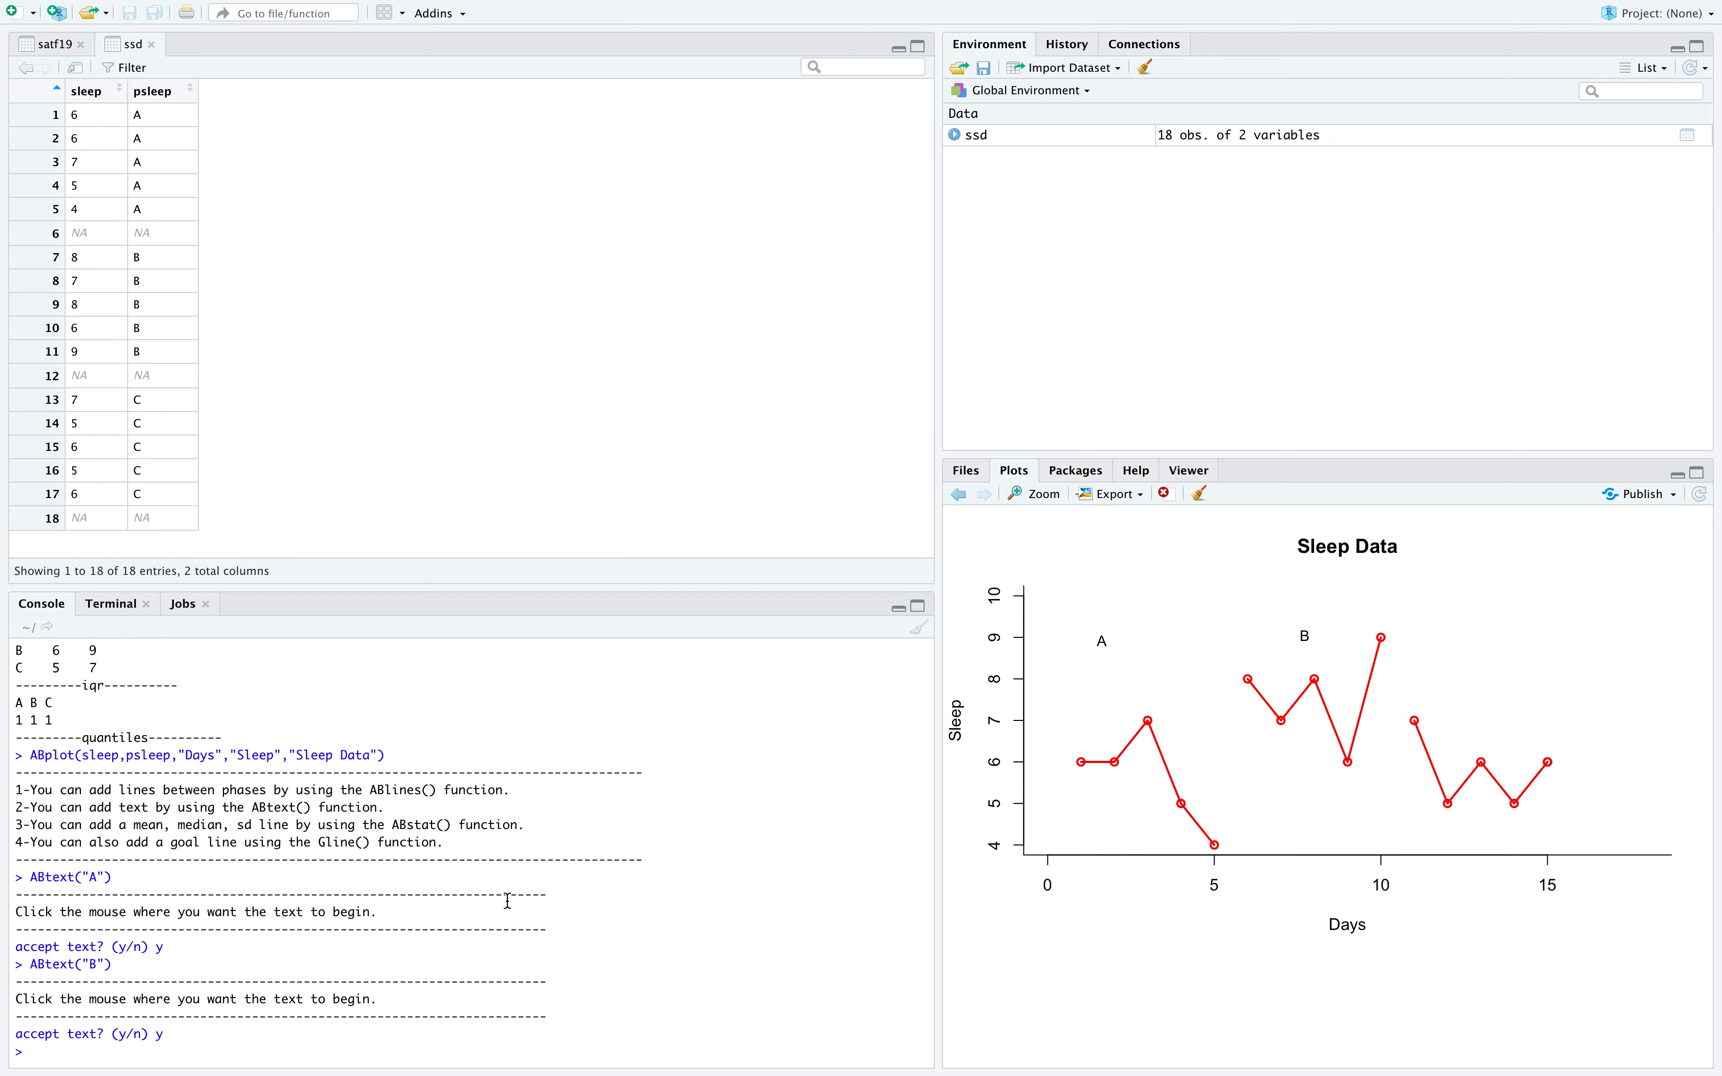
Try placing a label above the third phase with ABtext("C"), answering n to reject the placement.
type("ABtext(\"C\"")
key("Return")
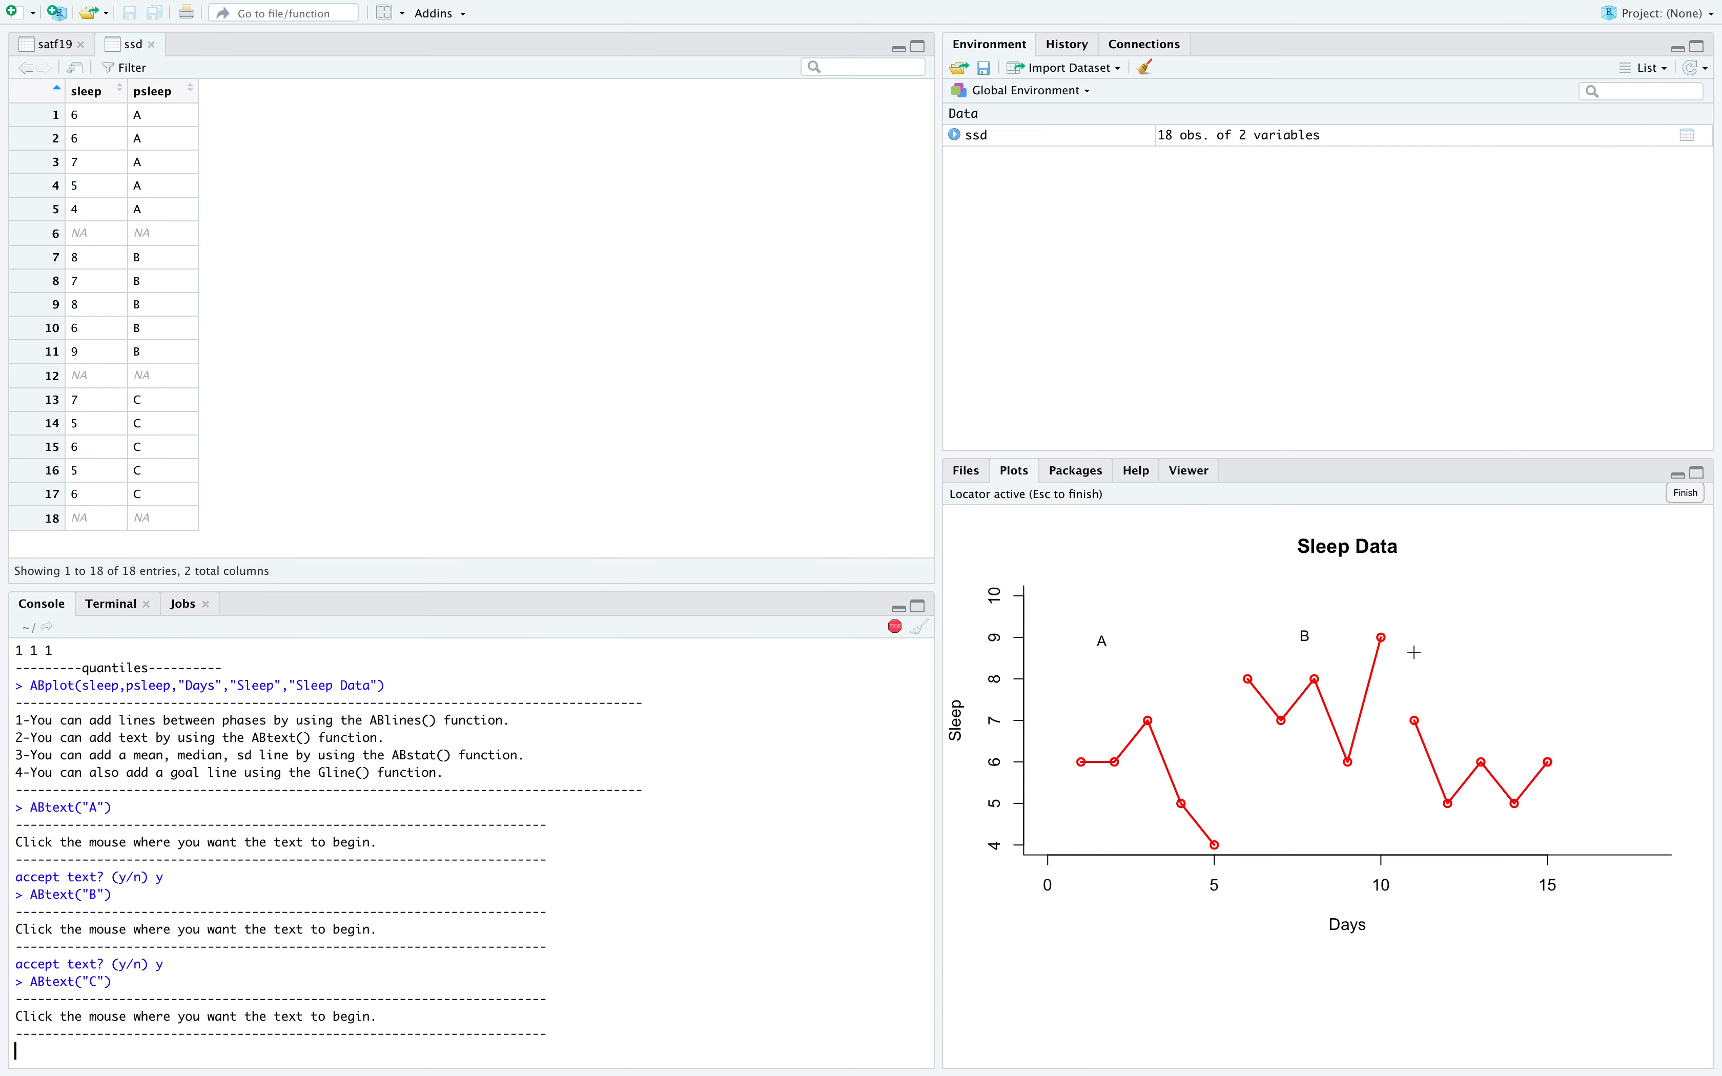
left_click(1487, 646)
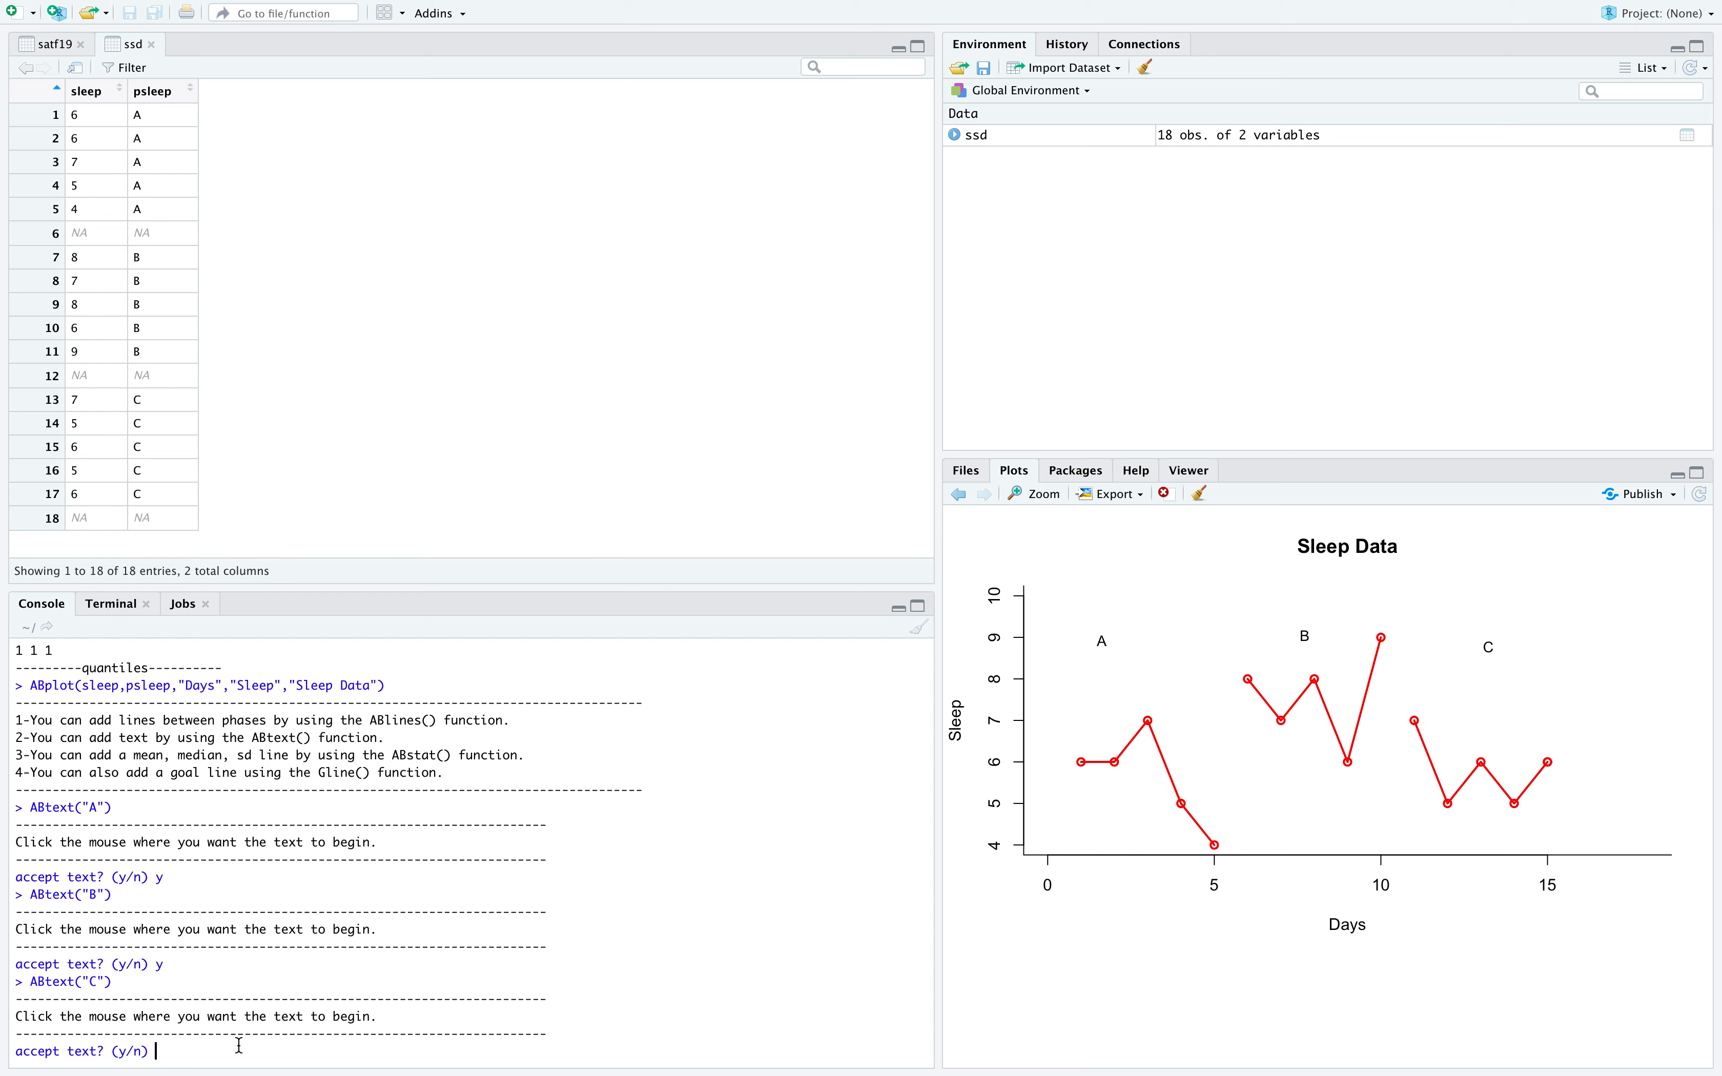
type("n")
key("Return")
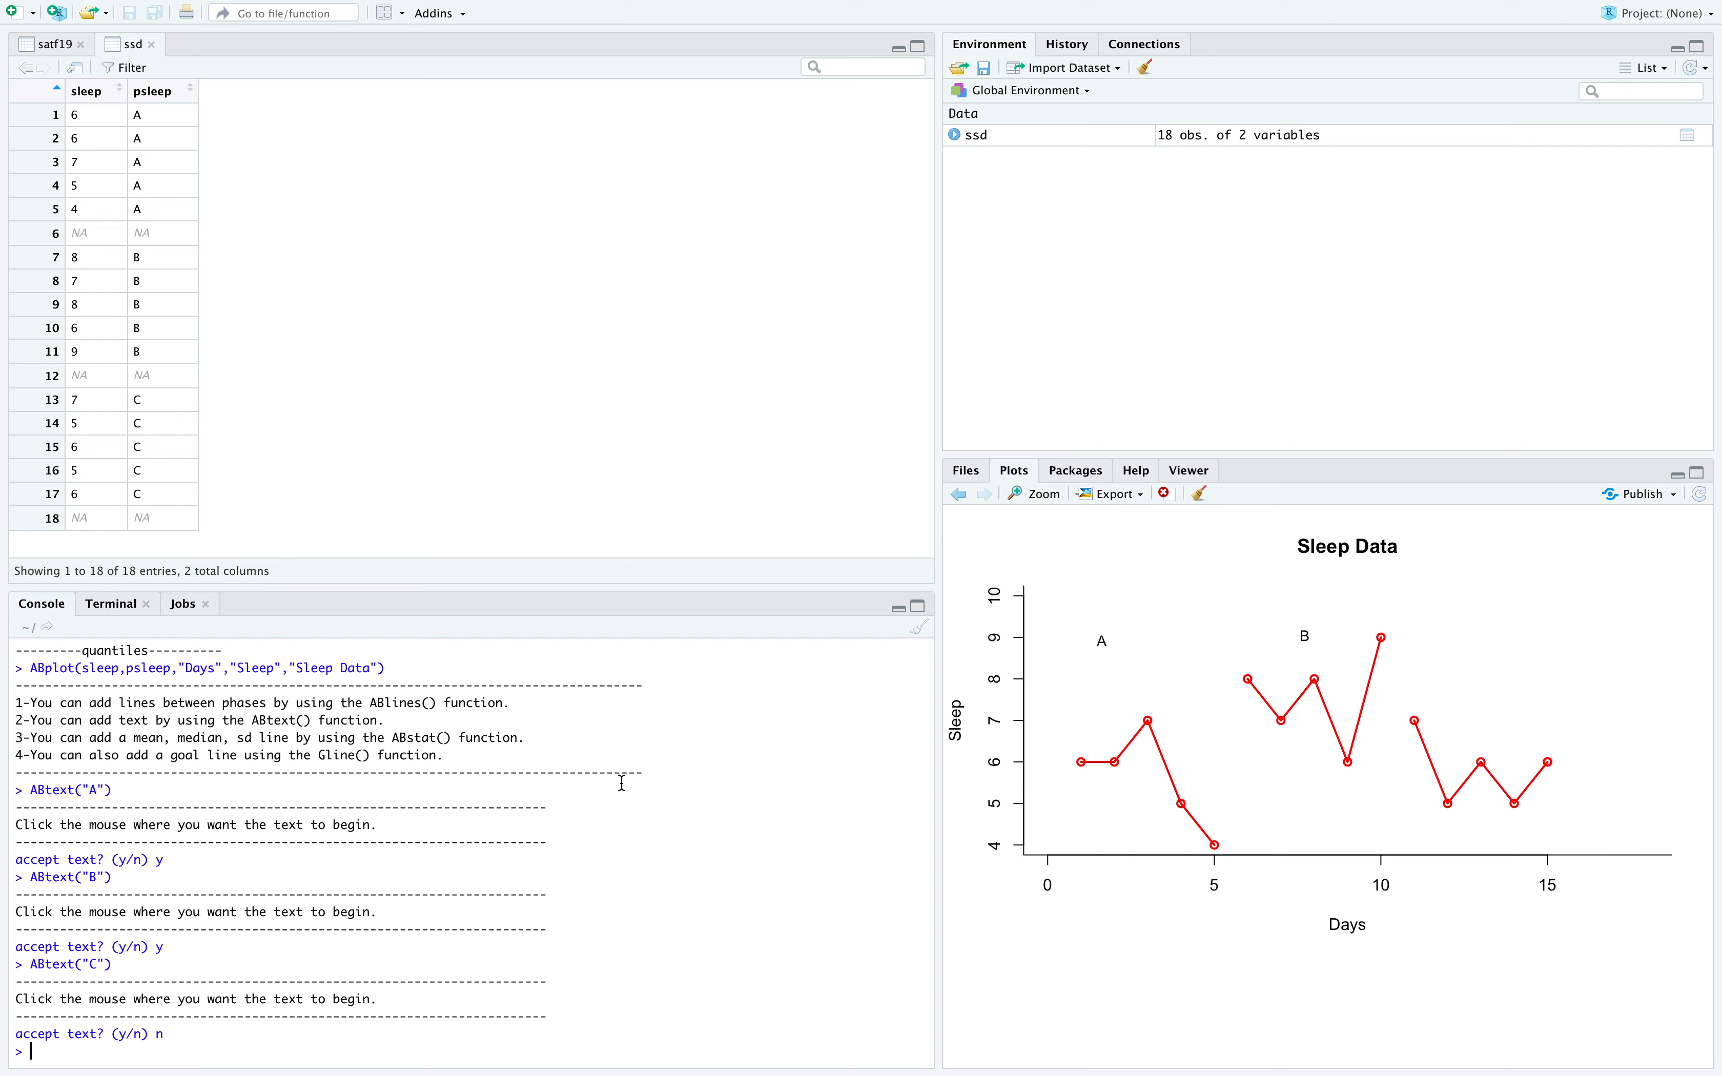
Run ABtext("C") again, place the label above the third phase at a sleep value of about 9, and accept it.
type("ABtext(\"C")
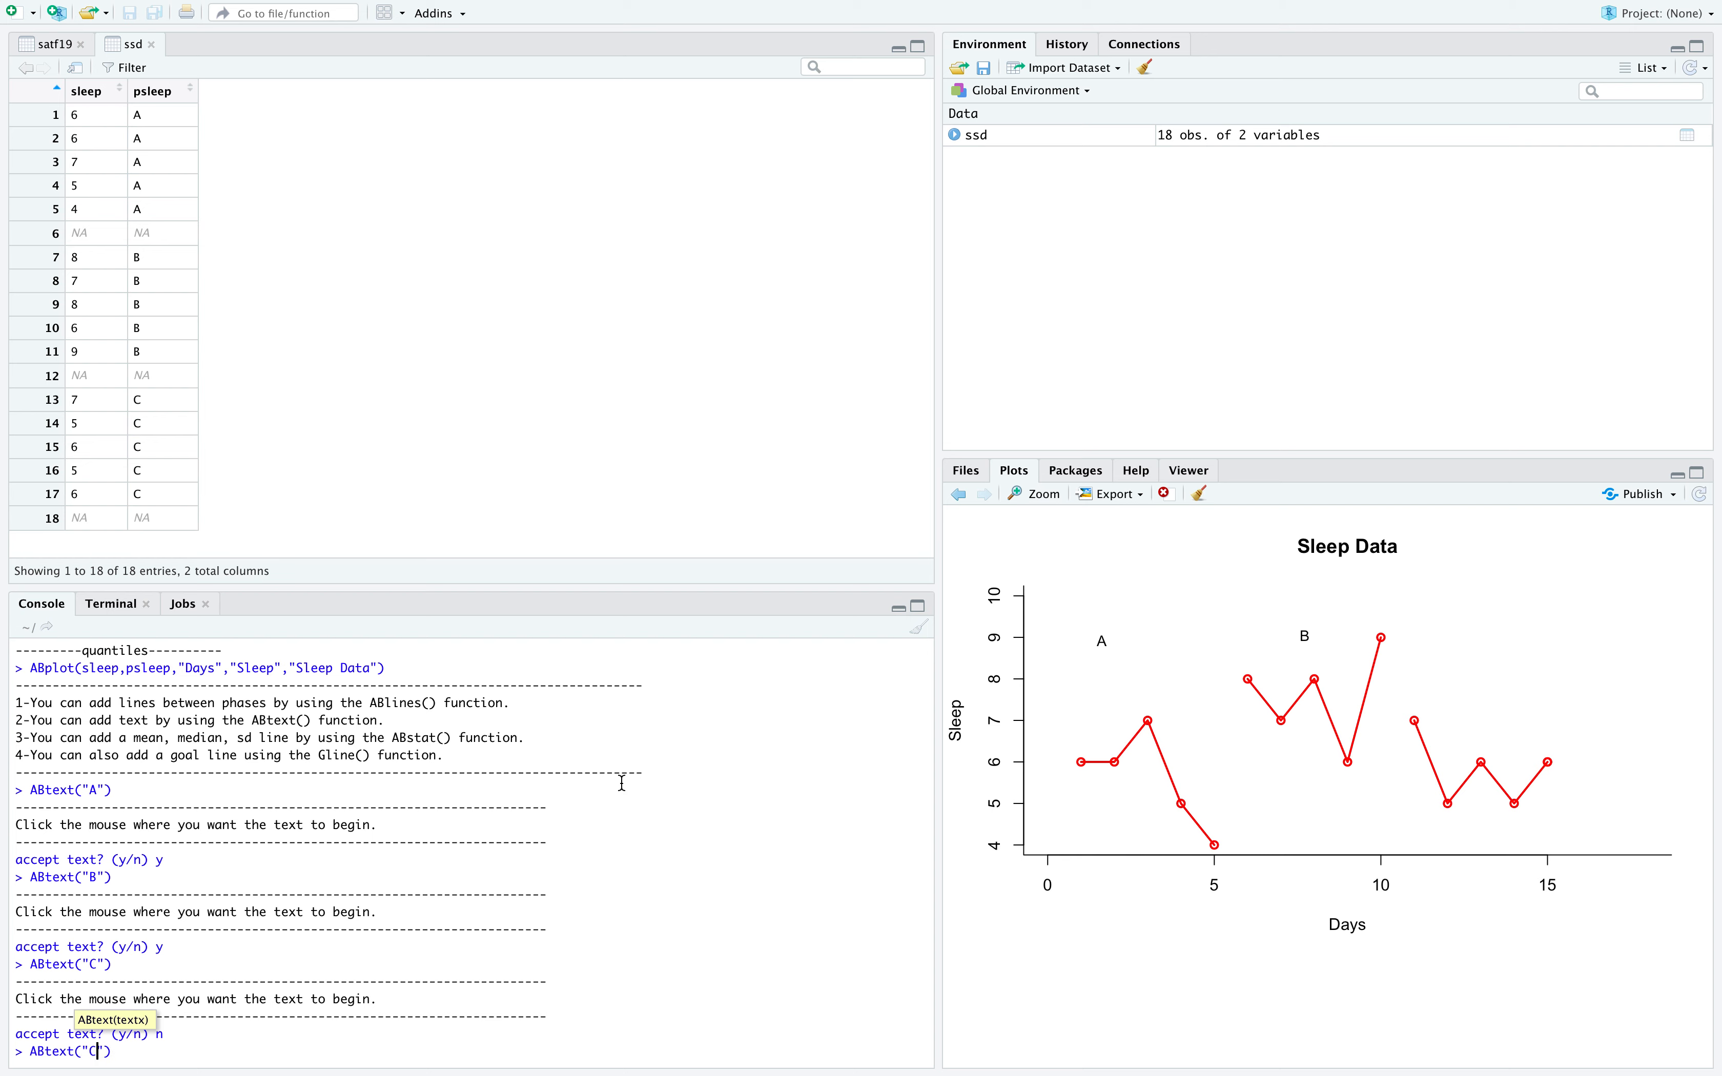
key("Return")
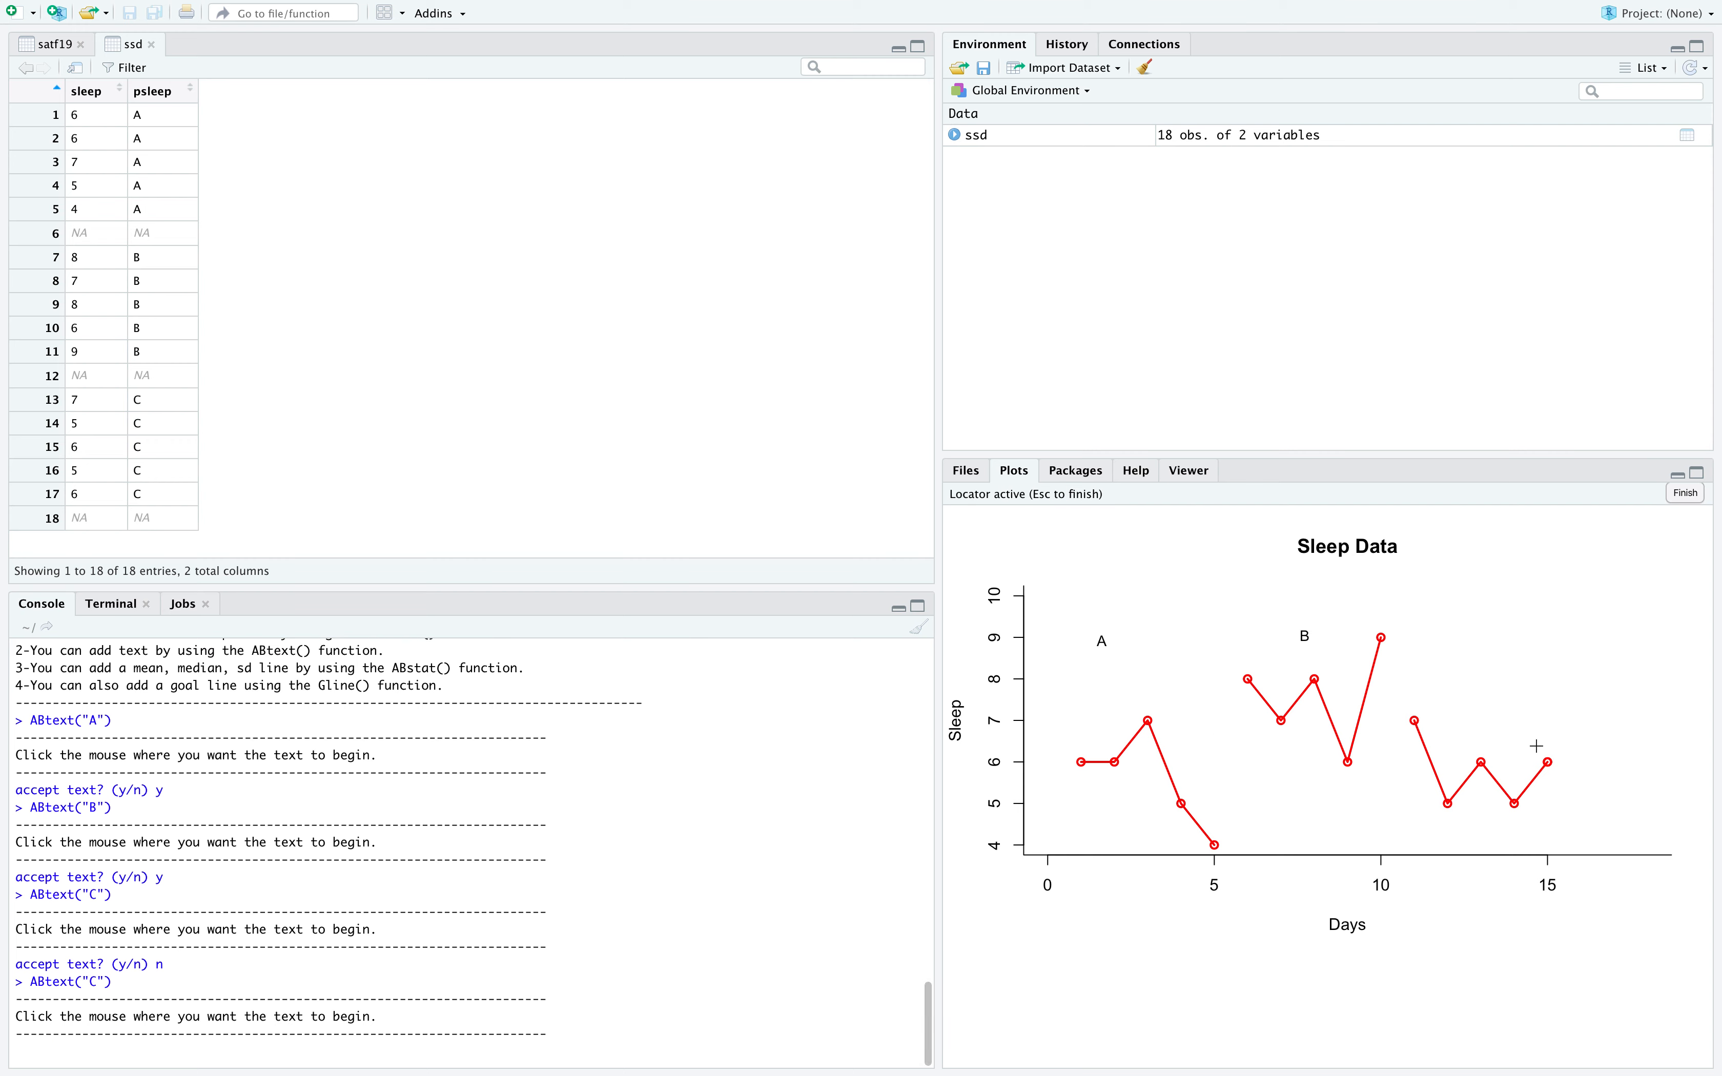
left_click(1492, 627)
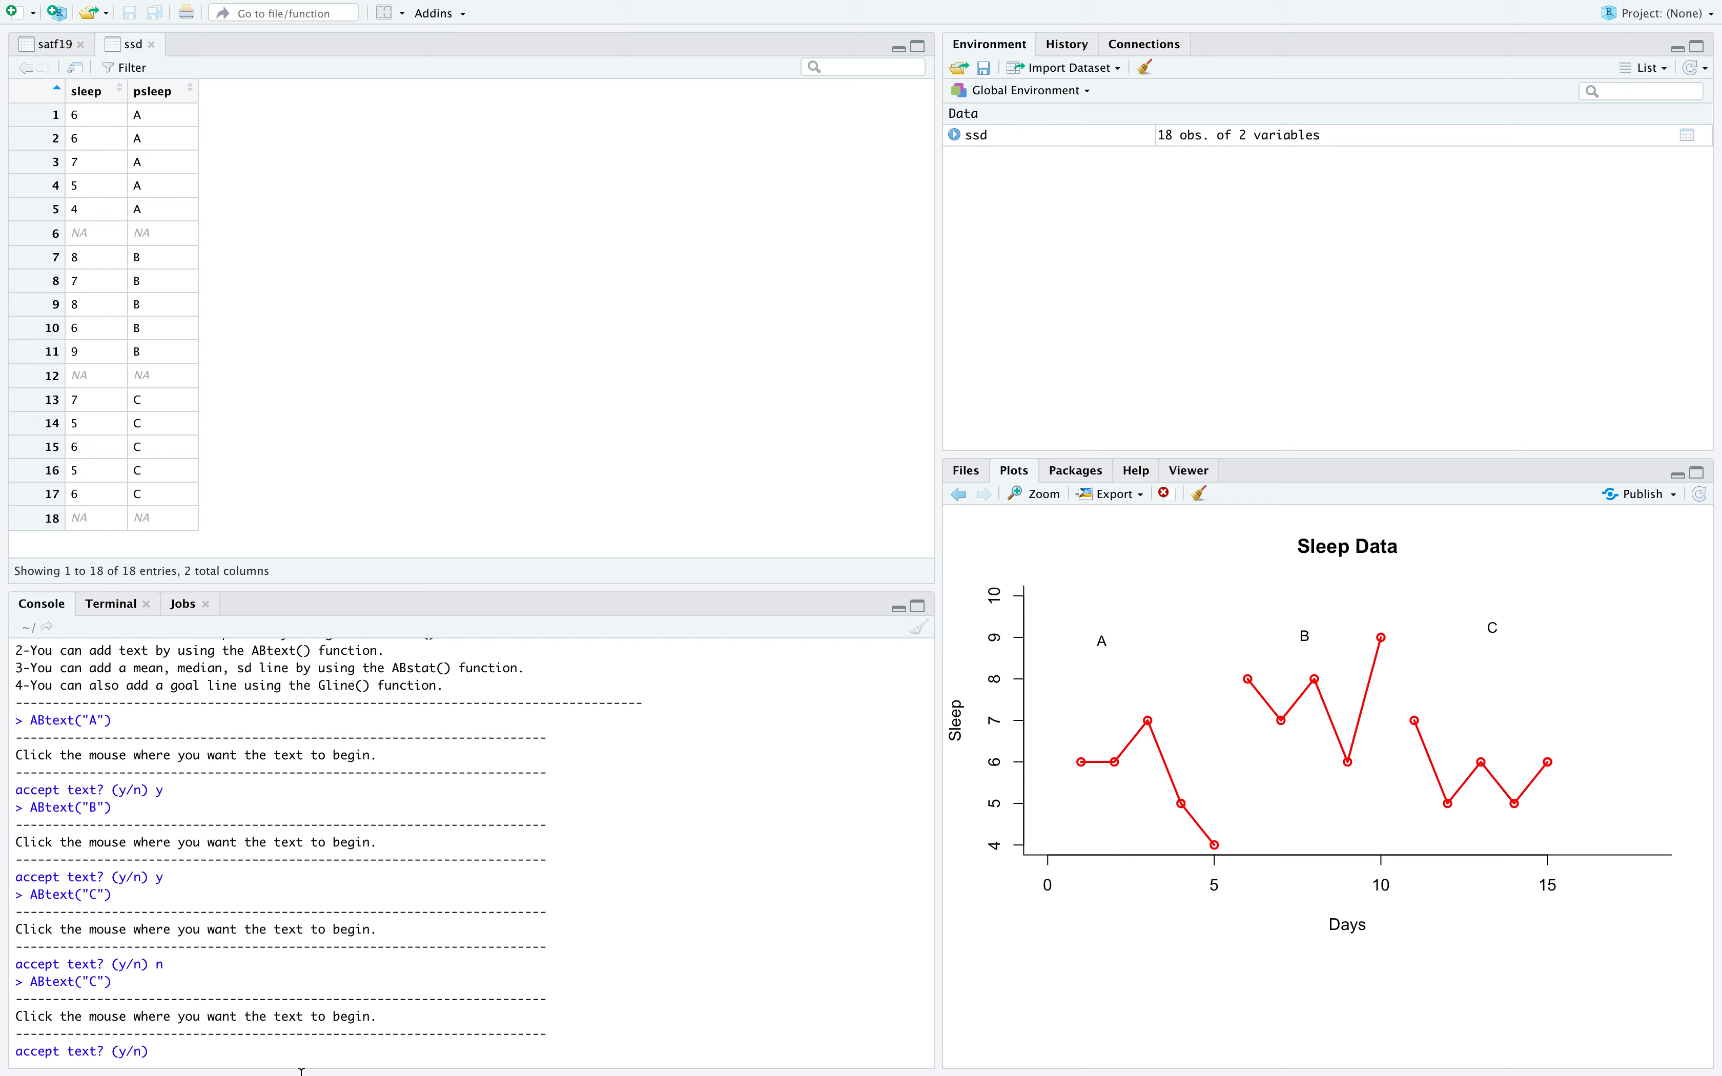
type("y")
key("Return")
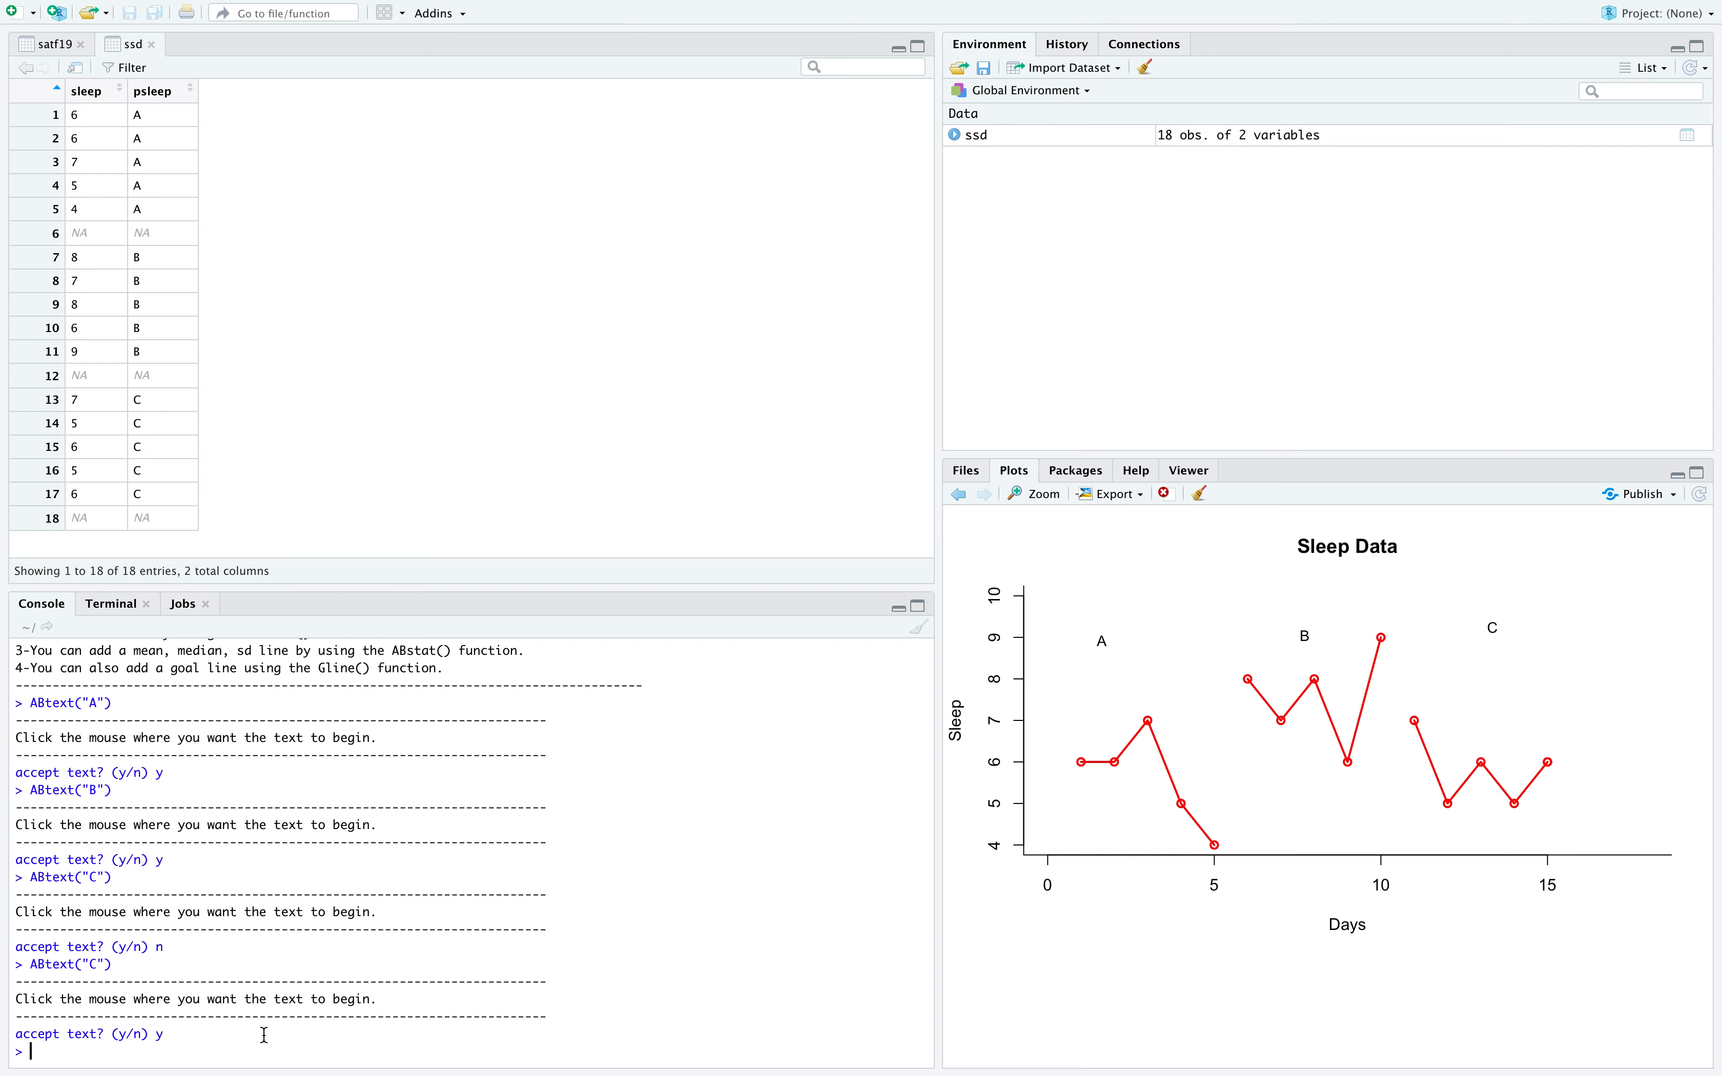
Try a dividing line between phases A and B at about day 5.8 with ABlines(sleep), answering n to reject it.
type("ABlines(sleep")
key("Return")
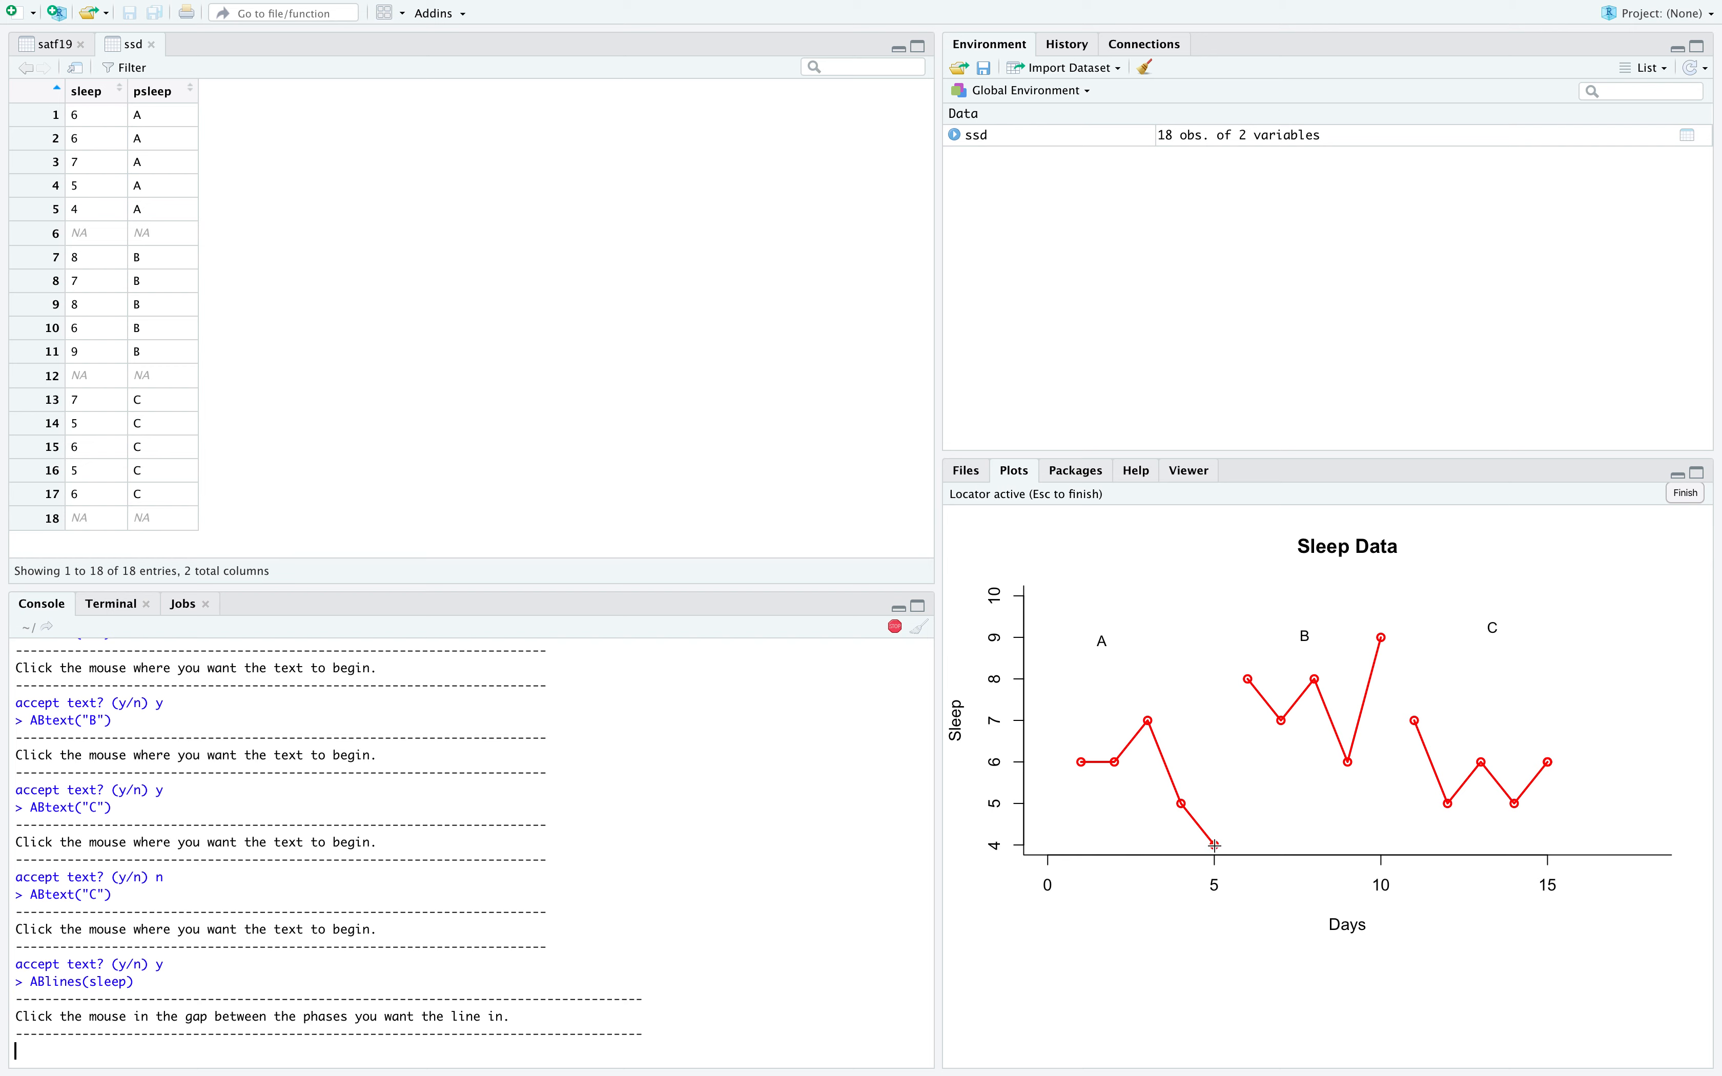
left_click(1238, 679)
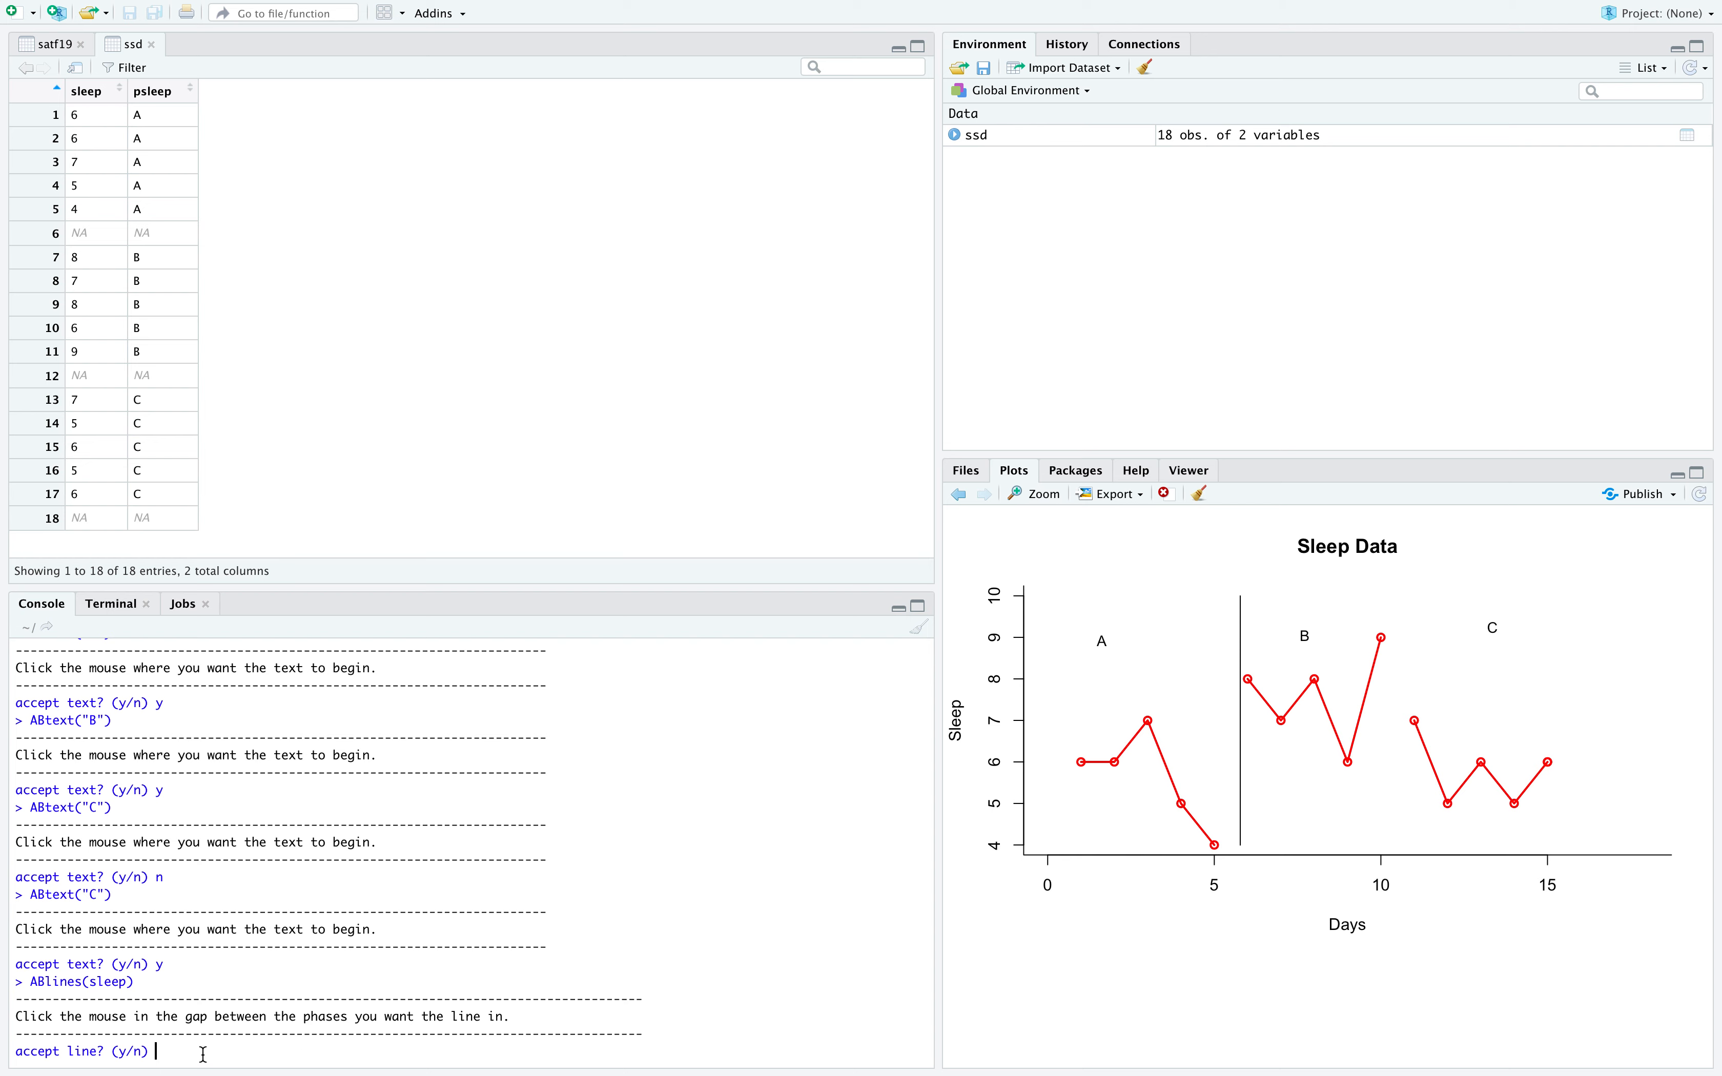
type("n")
key("Return")
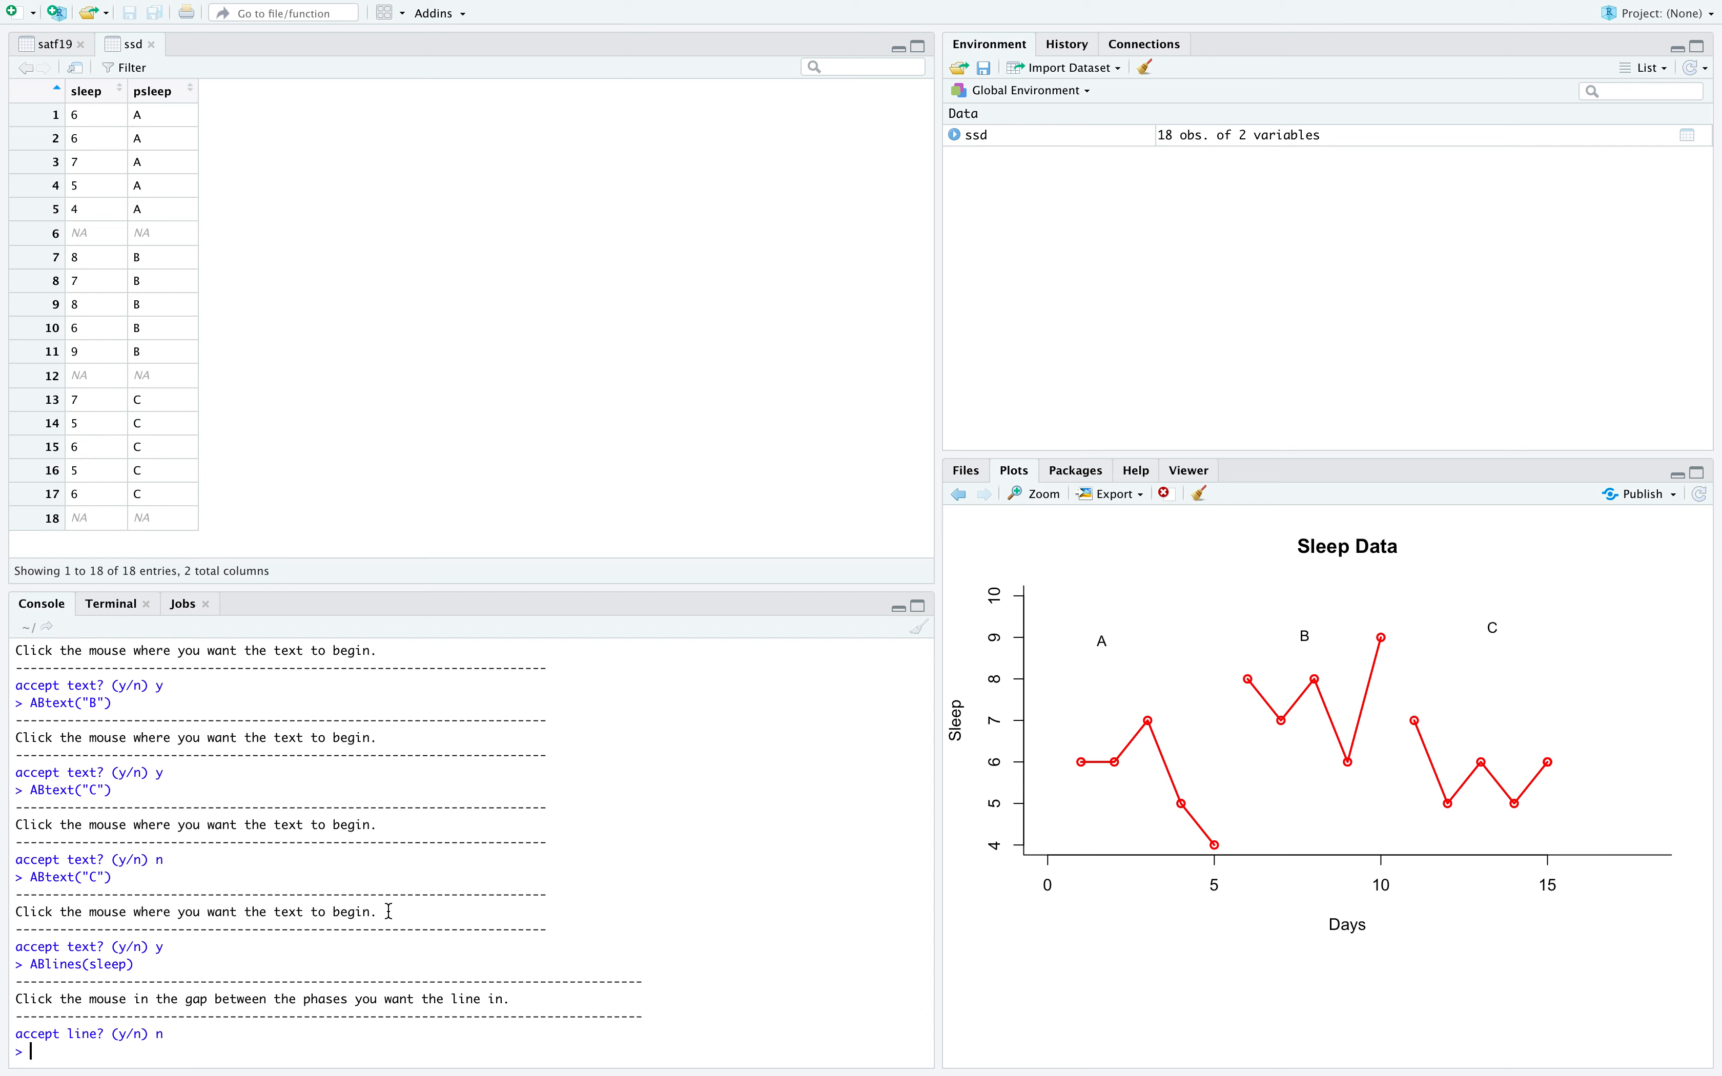
Run ABlines(sleep), place the dividing line between phases A and B at about day 5.4, and accept it.
type("ABlines(sleep")
key("Return")
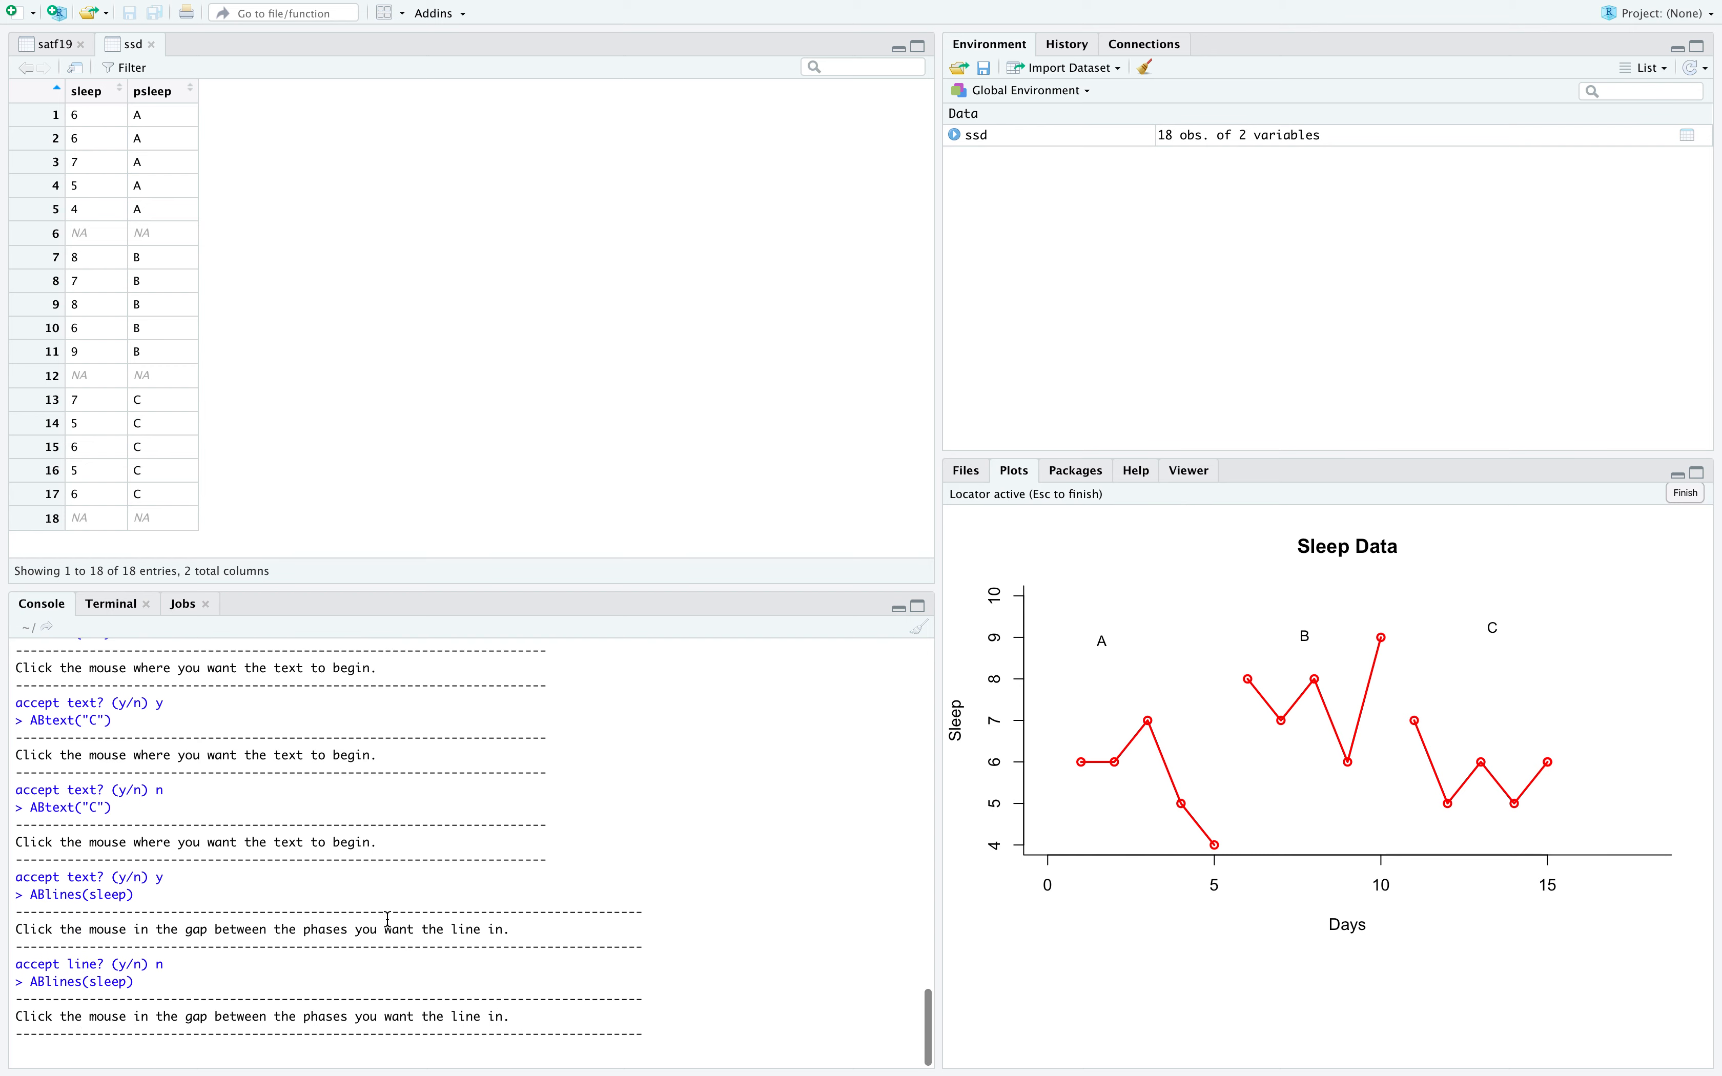
left_click(1227, 842)
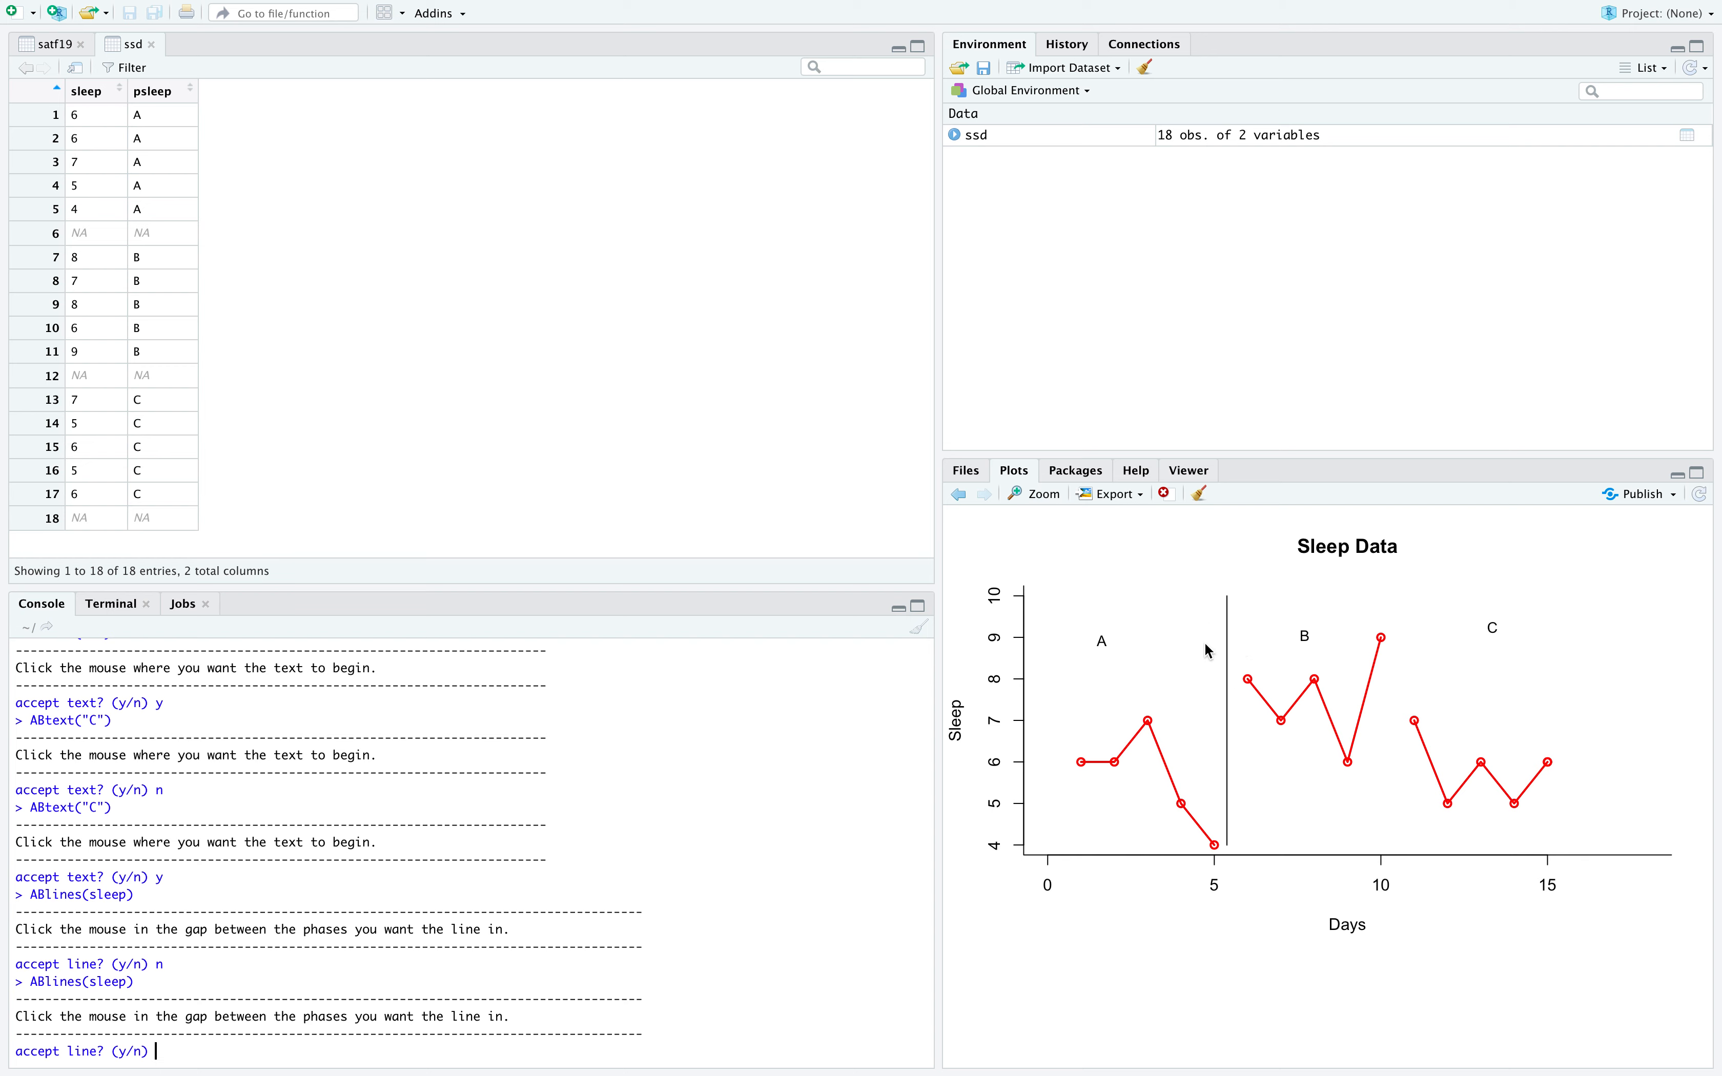
type("y")
key("Return")
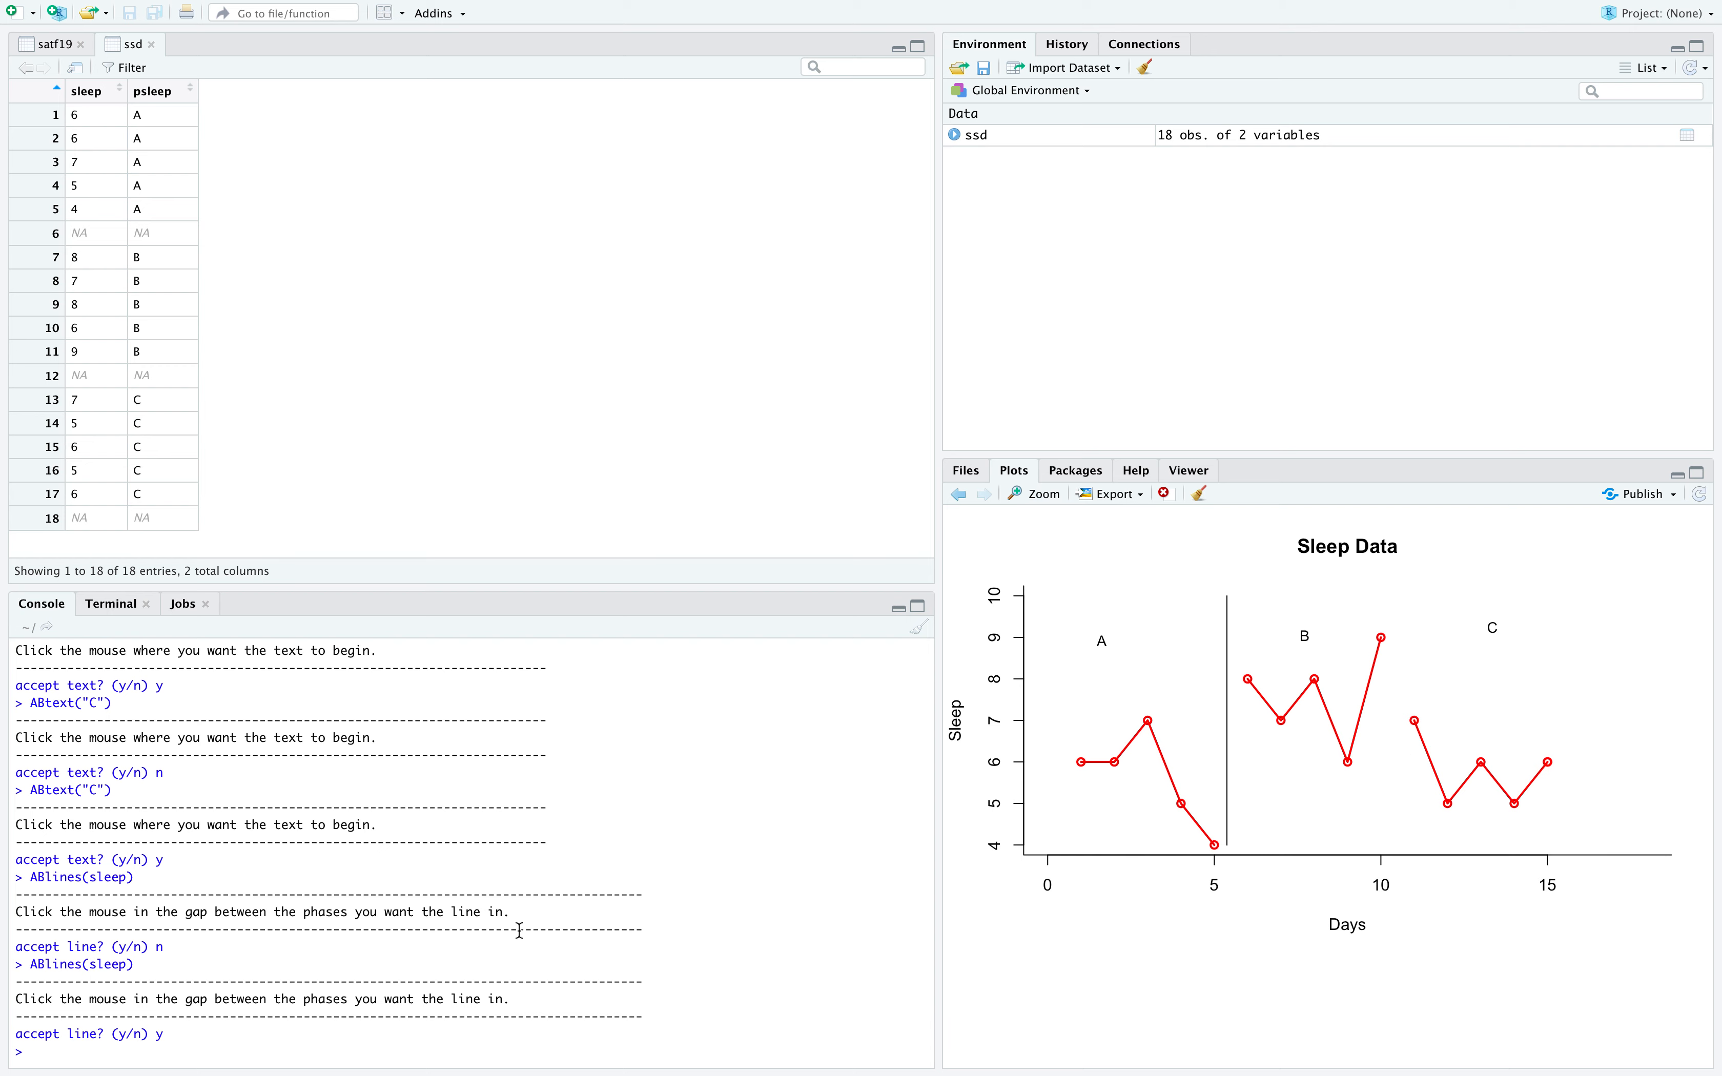
Run ABlines(sleep), place the dividing line between phases B and C at about day 10.5, and accept it.
type("ABline")
type("s(sleep")
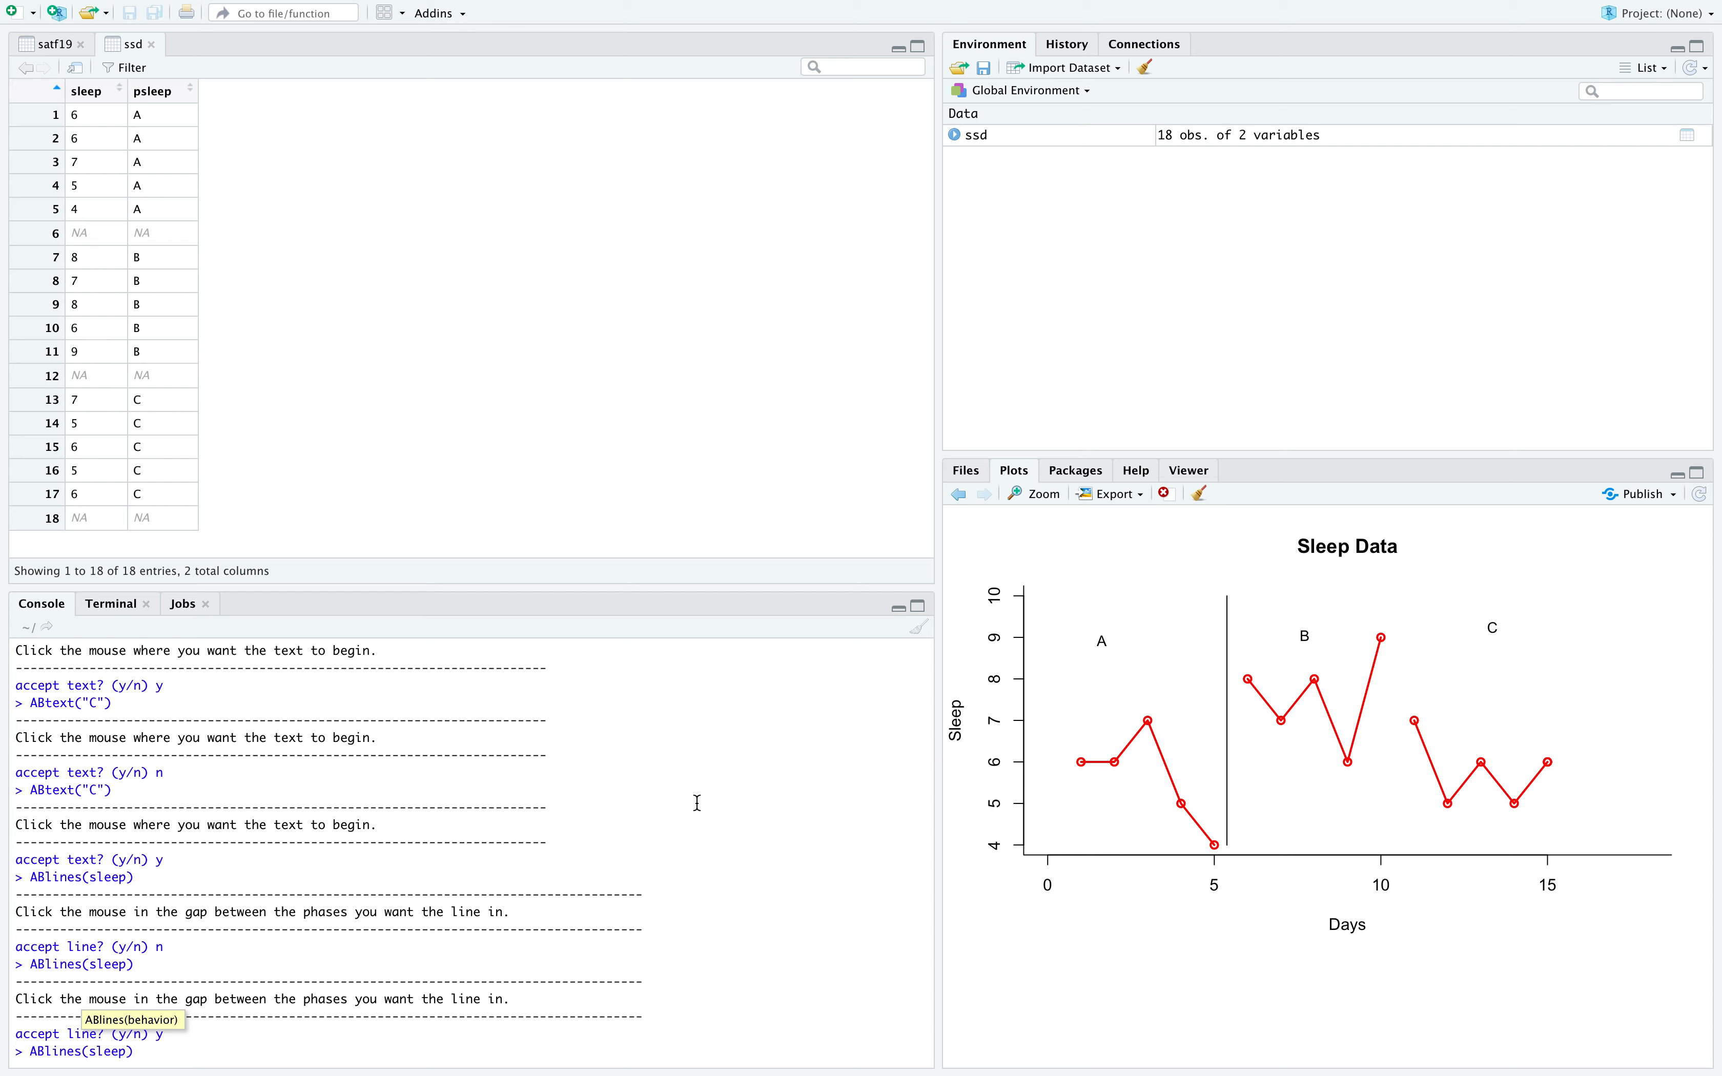
key("Return")
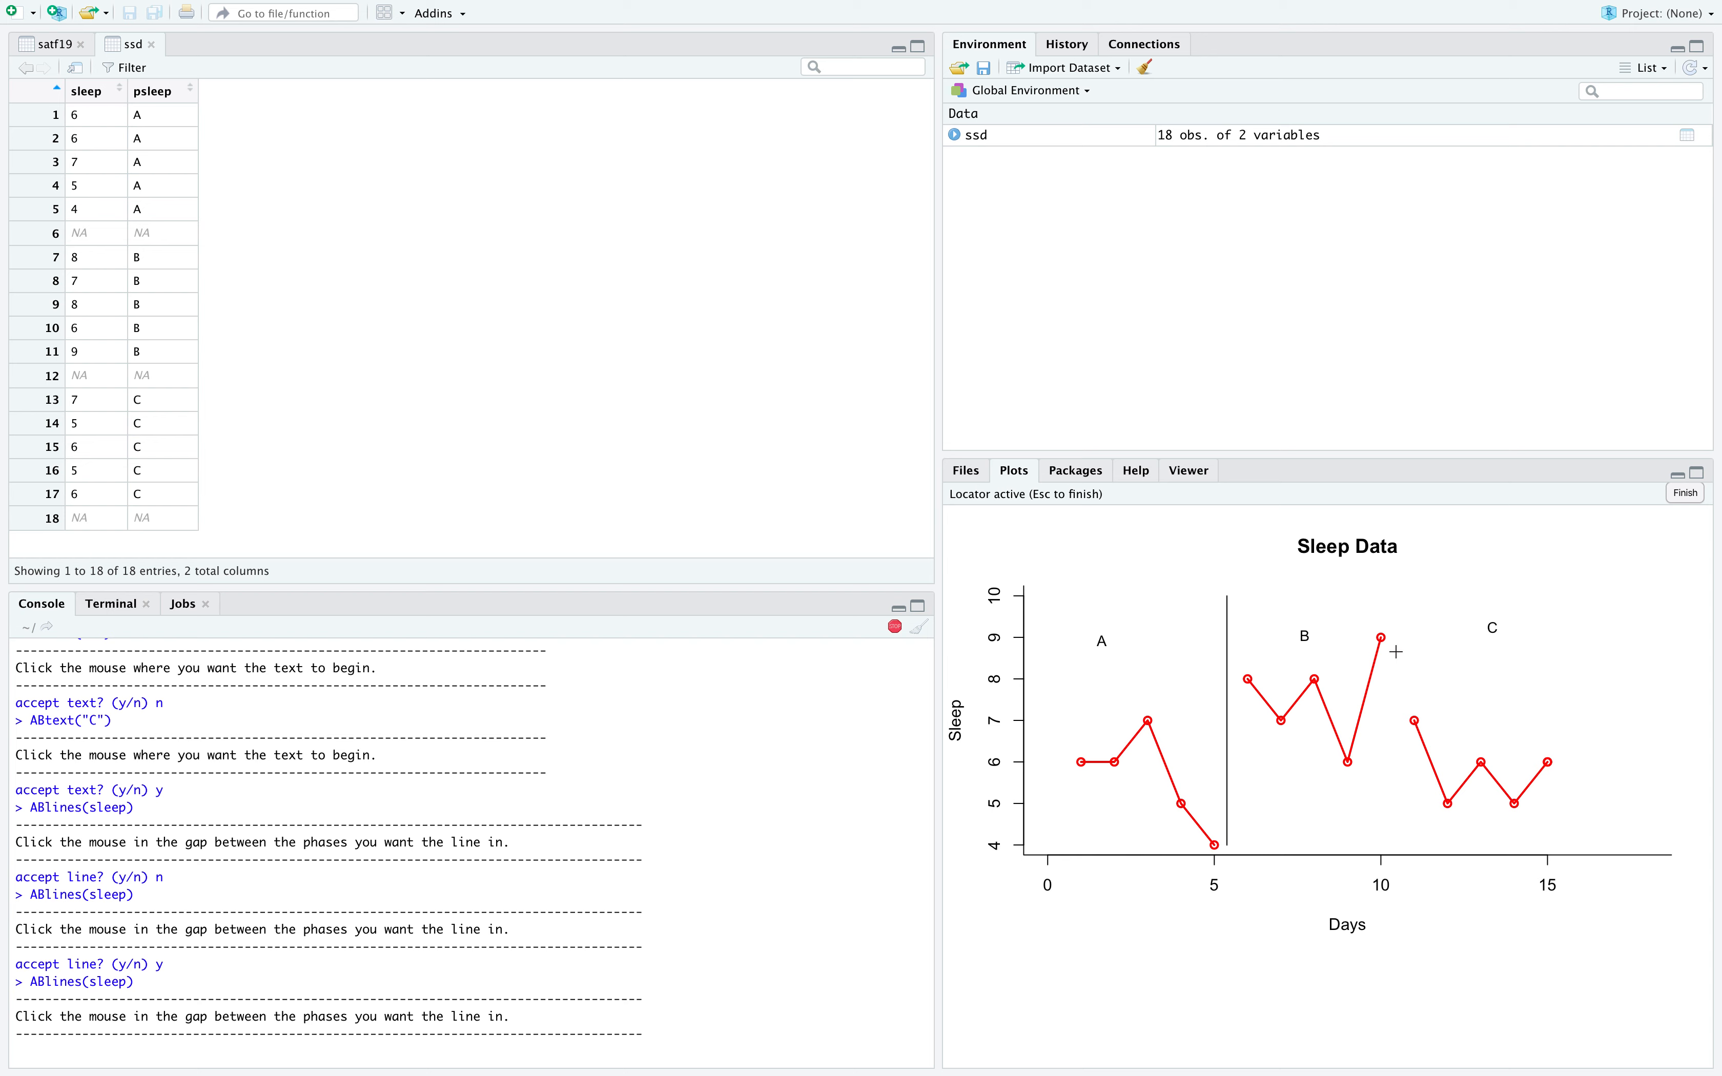
left_click(1396, 652)
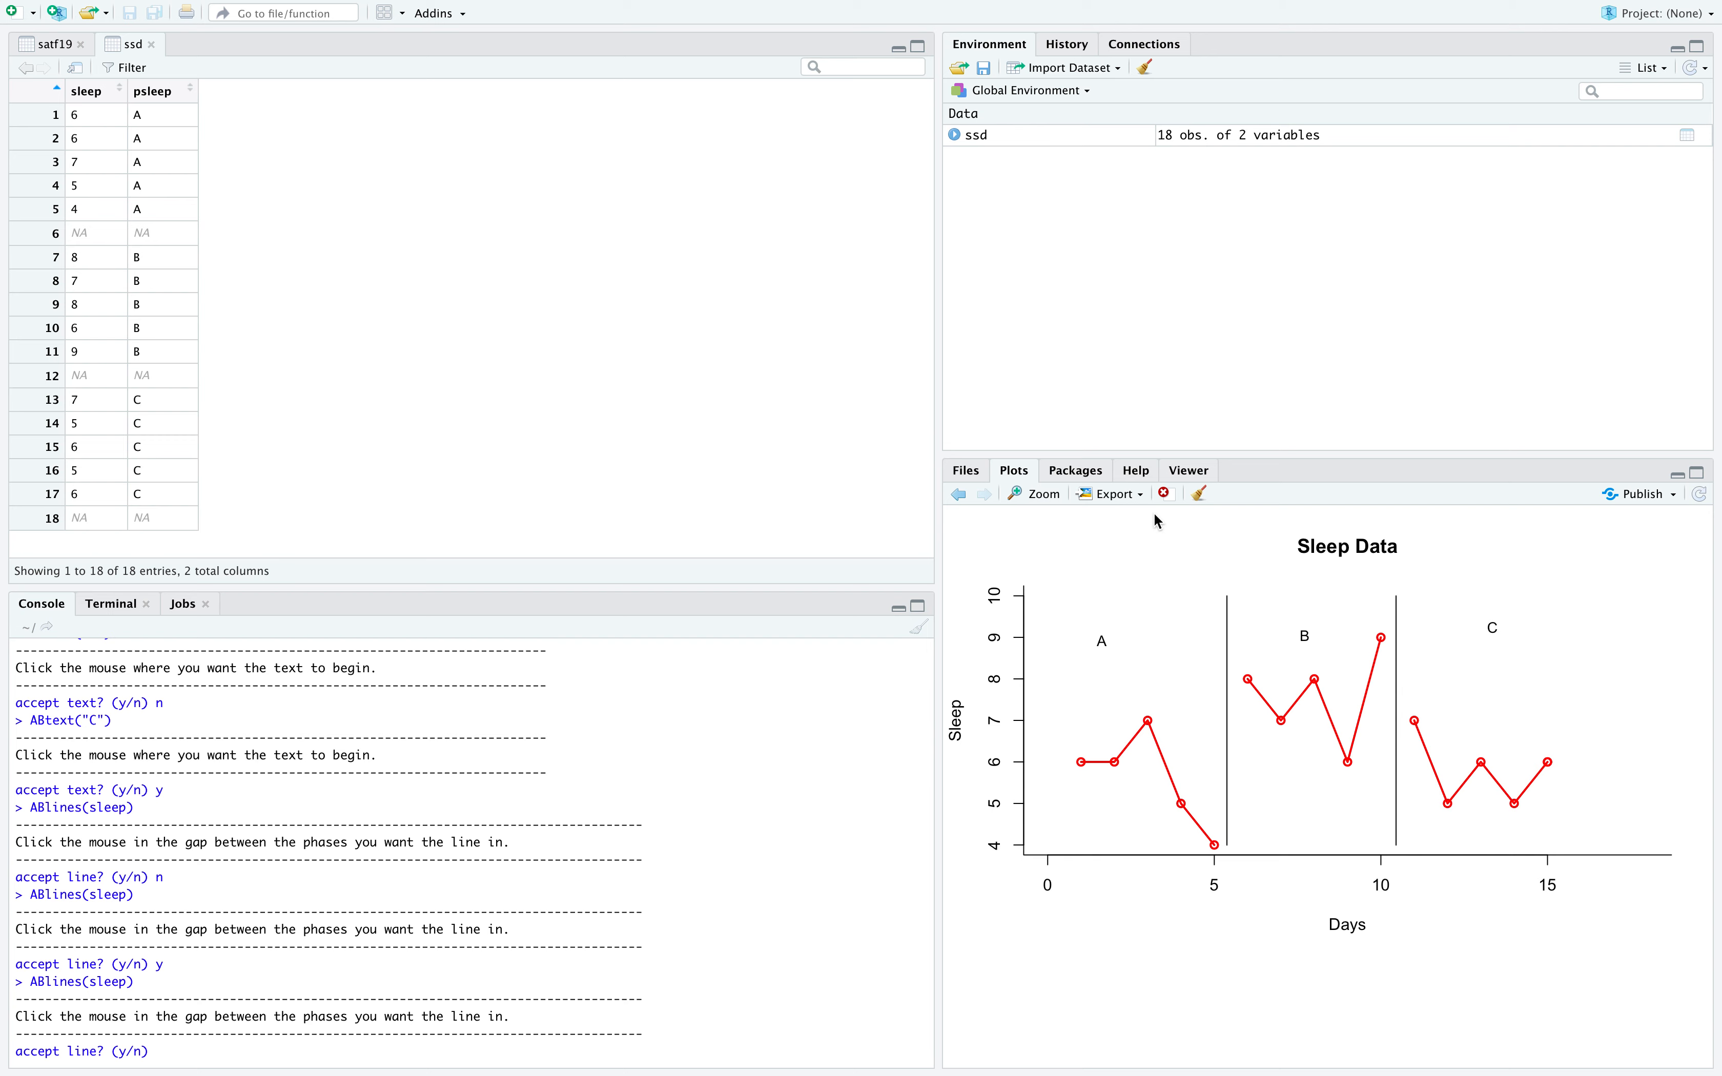
left_click(1137, 494)
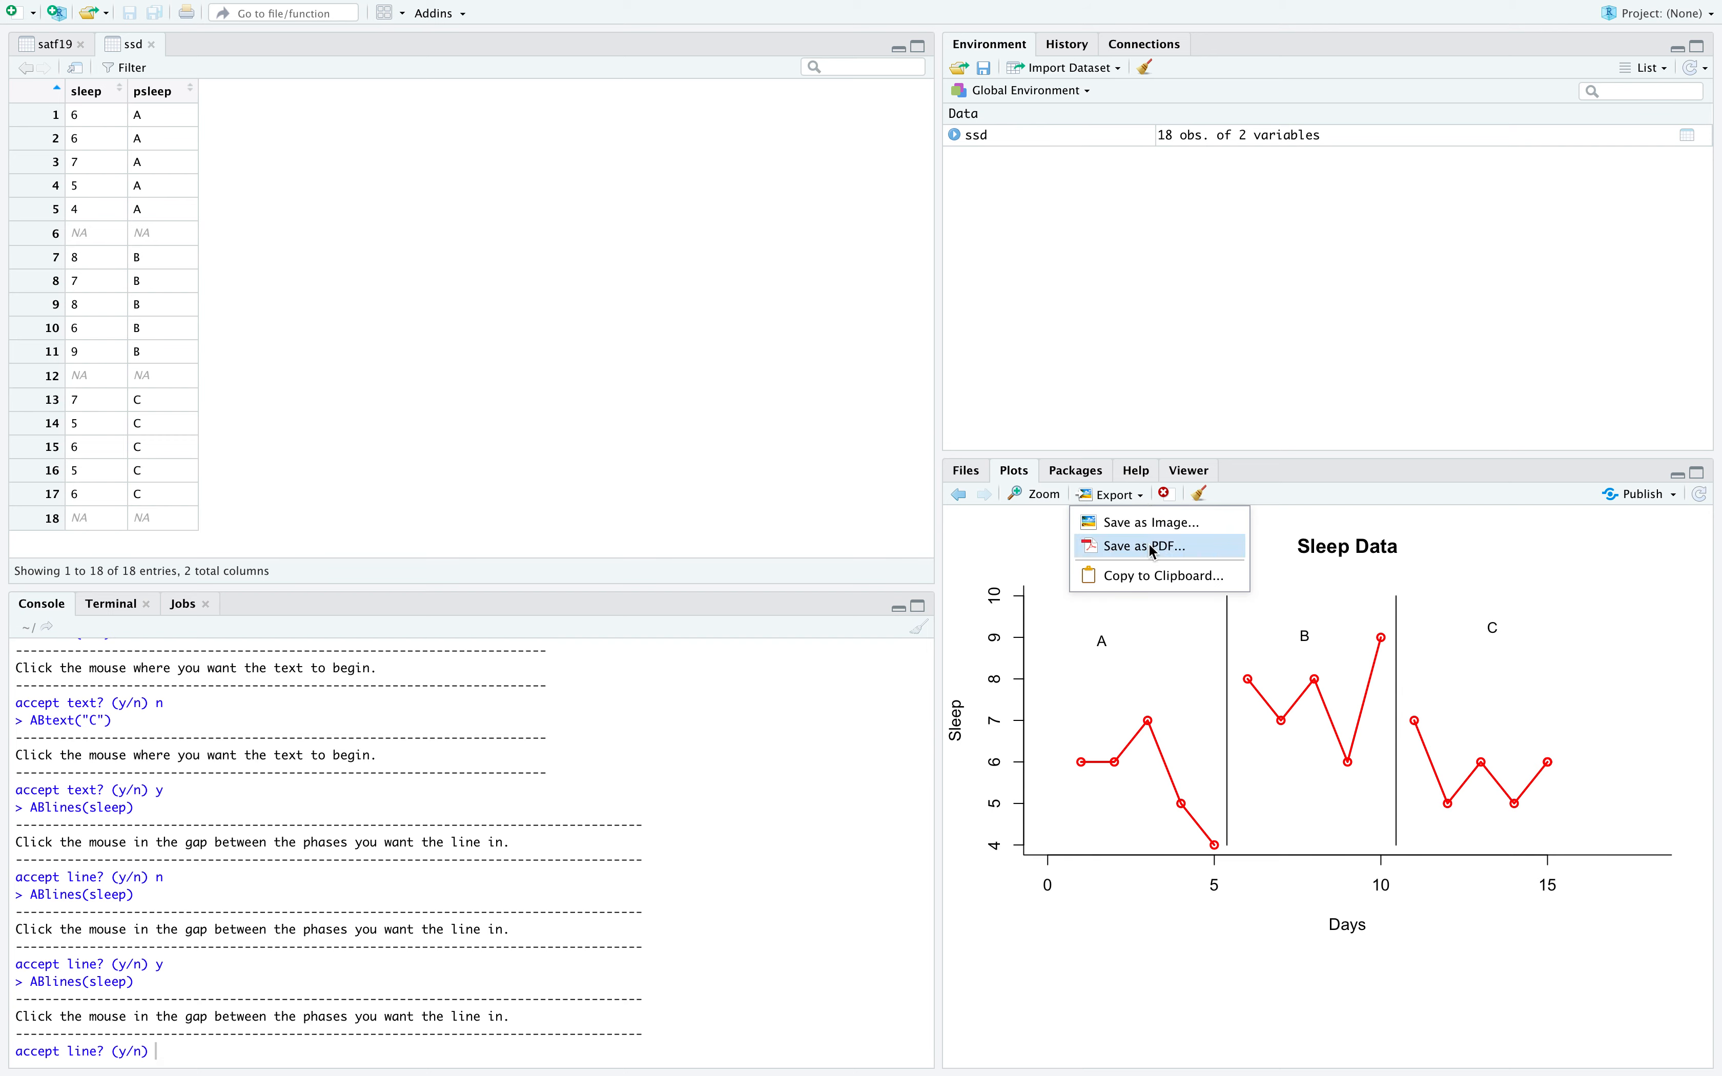
left_click(1484, 488)
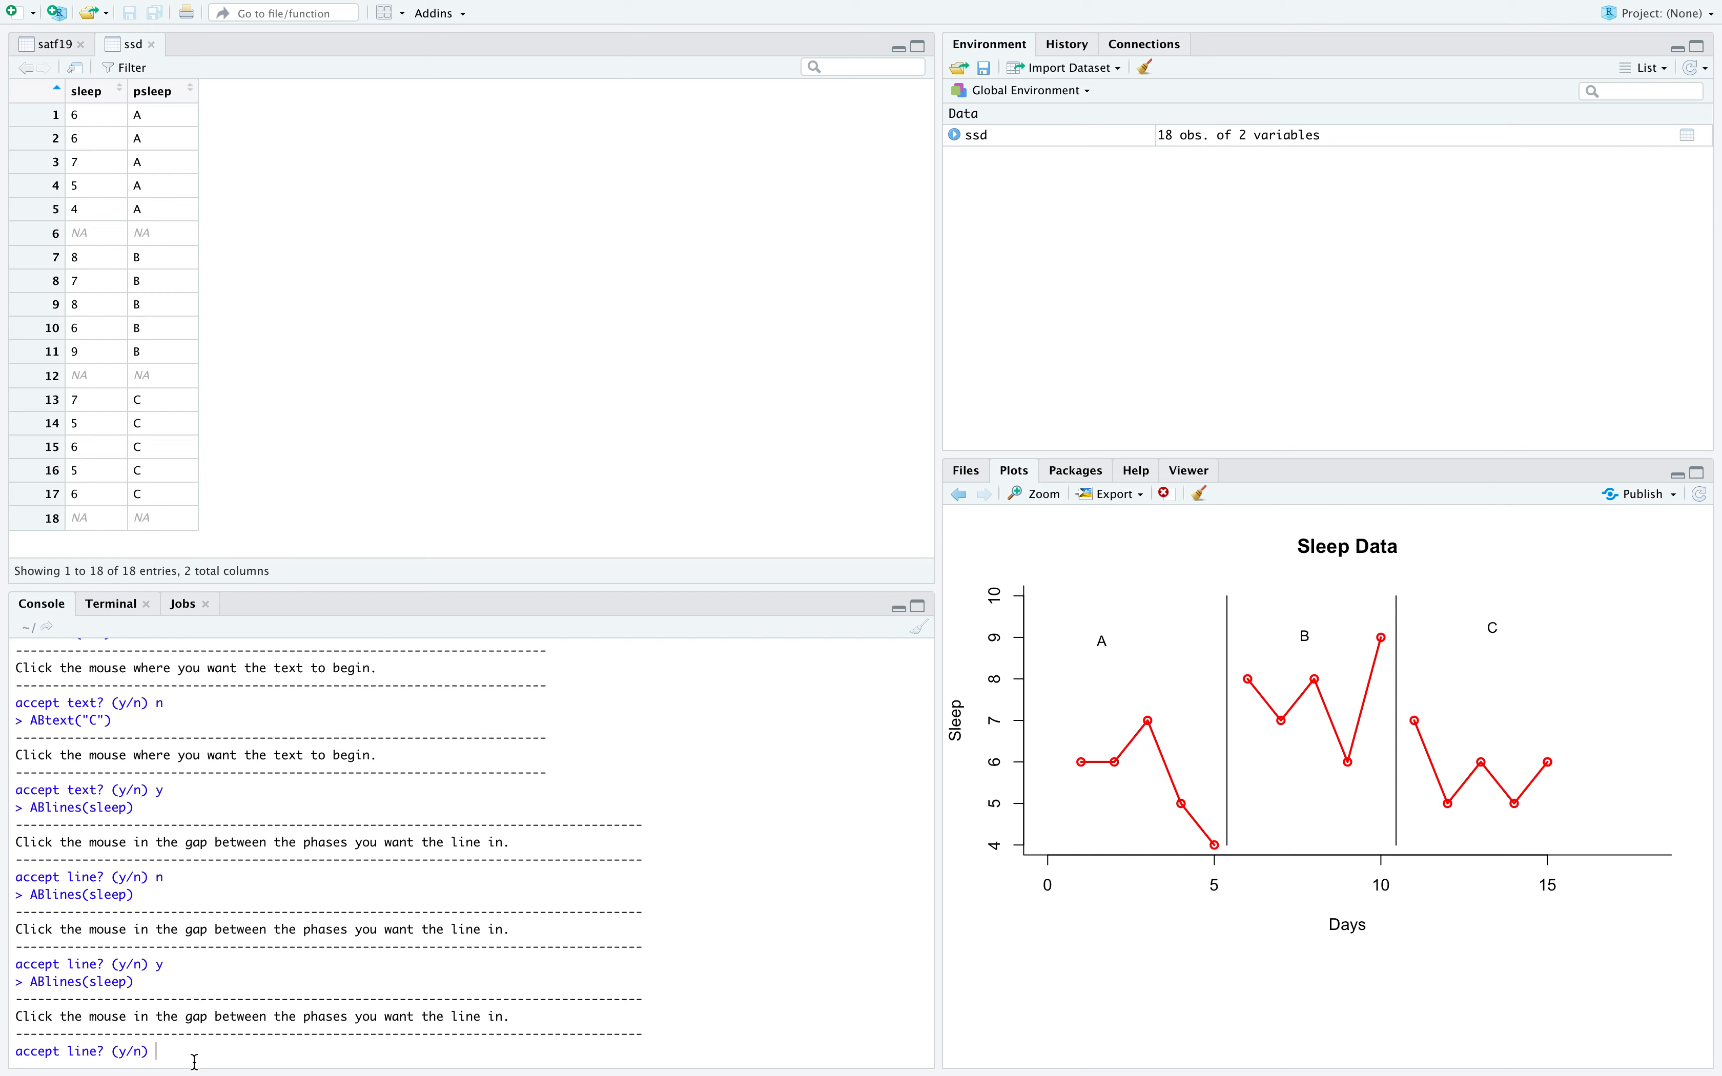
type("y")
key("Return")
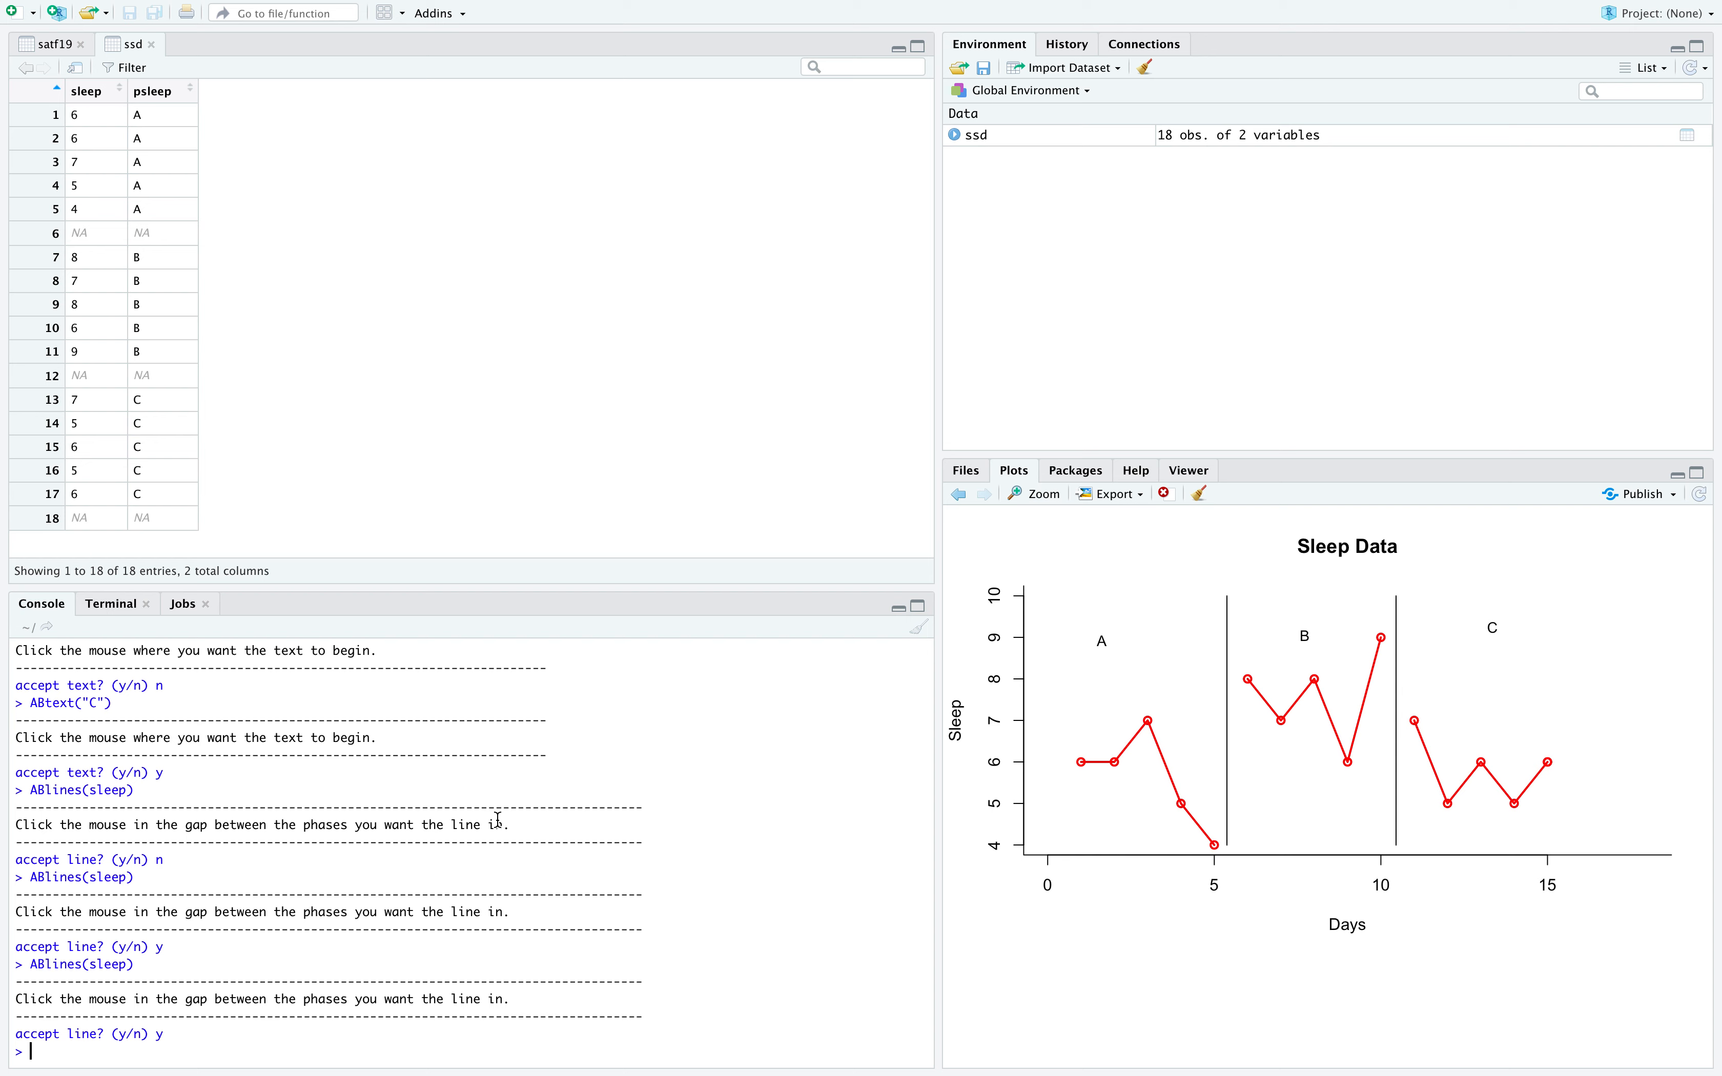
Try a phase A mean line starting at about day 0.6 with ABstat(sleep,psleep,"A","mean"), answering n to reject it.
type("AB")
type("stat")
type("(sleep,ps")
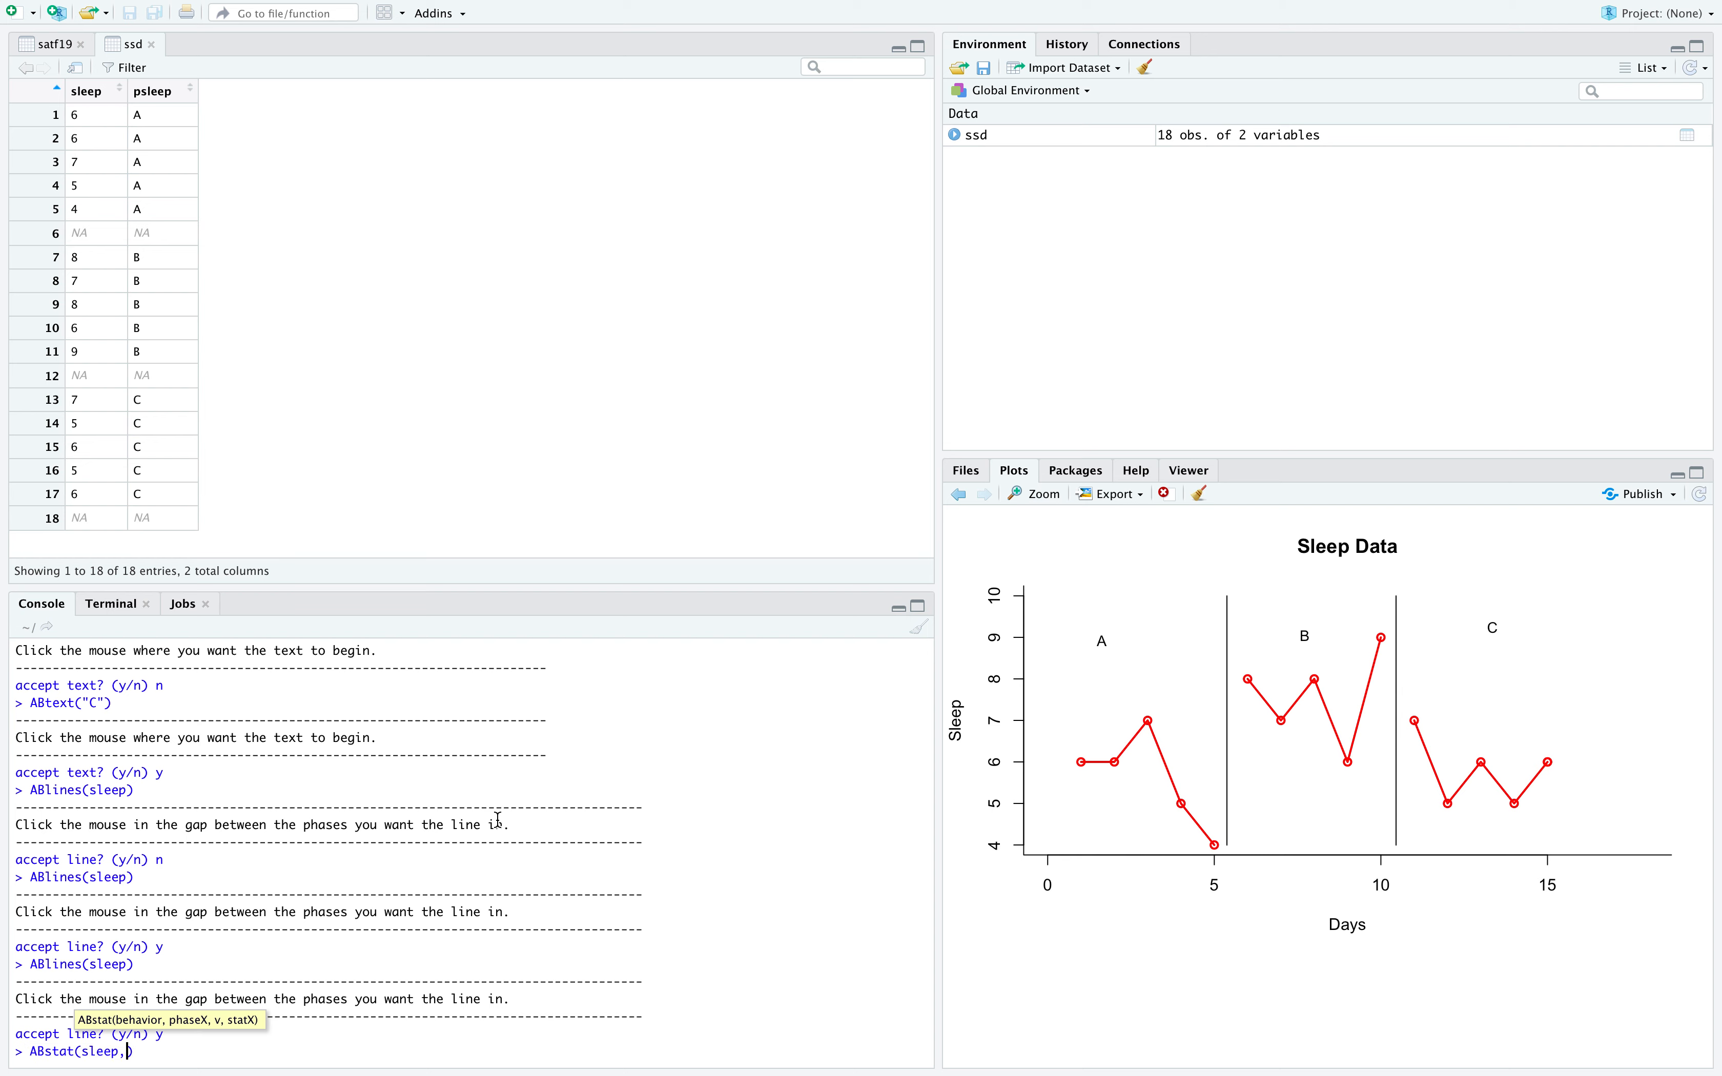
type("leep,\"A\",\"mean")
key("Return")
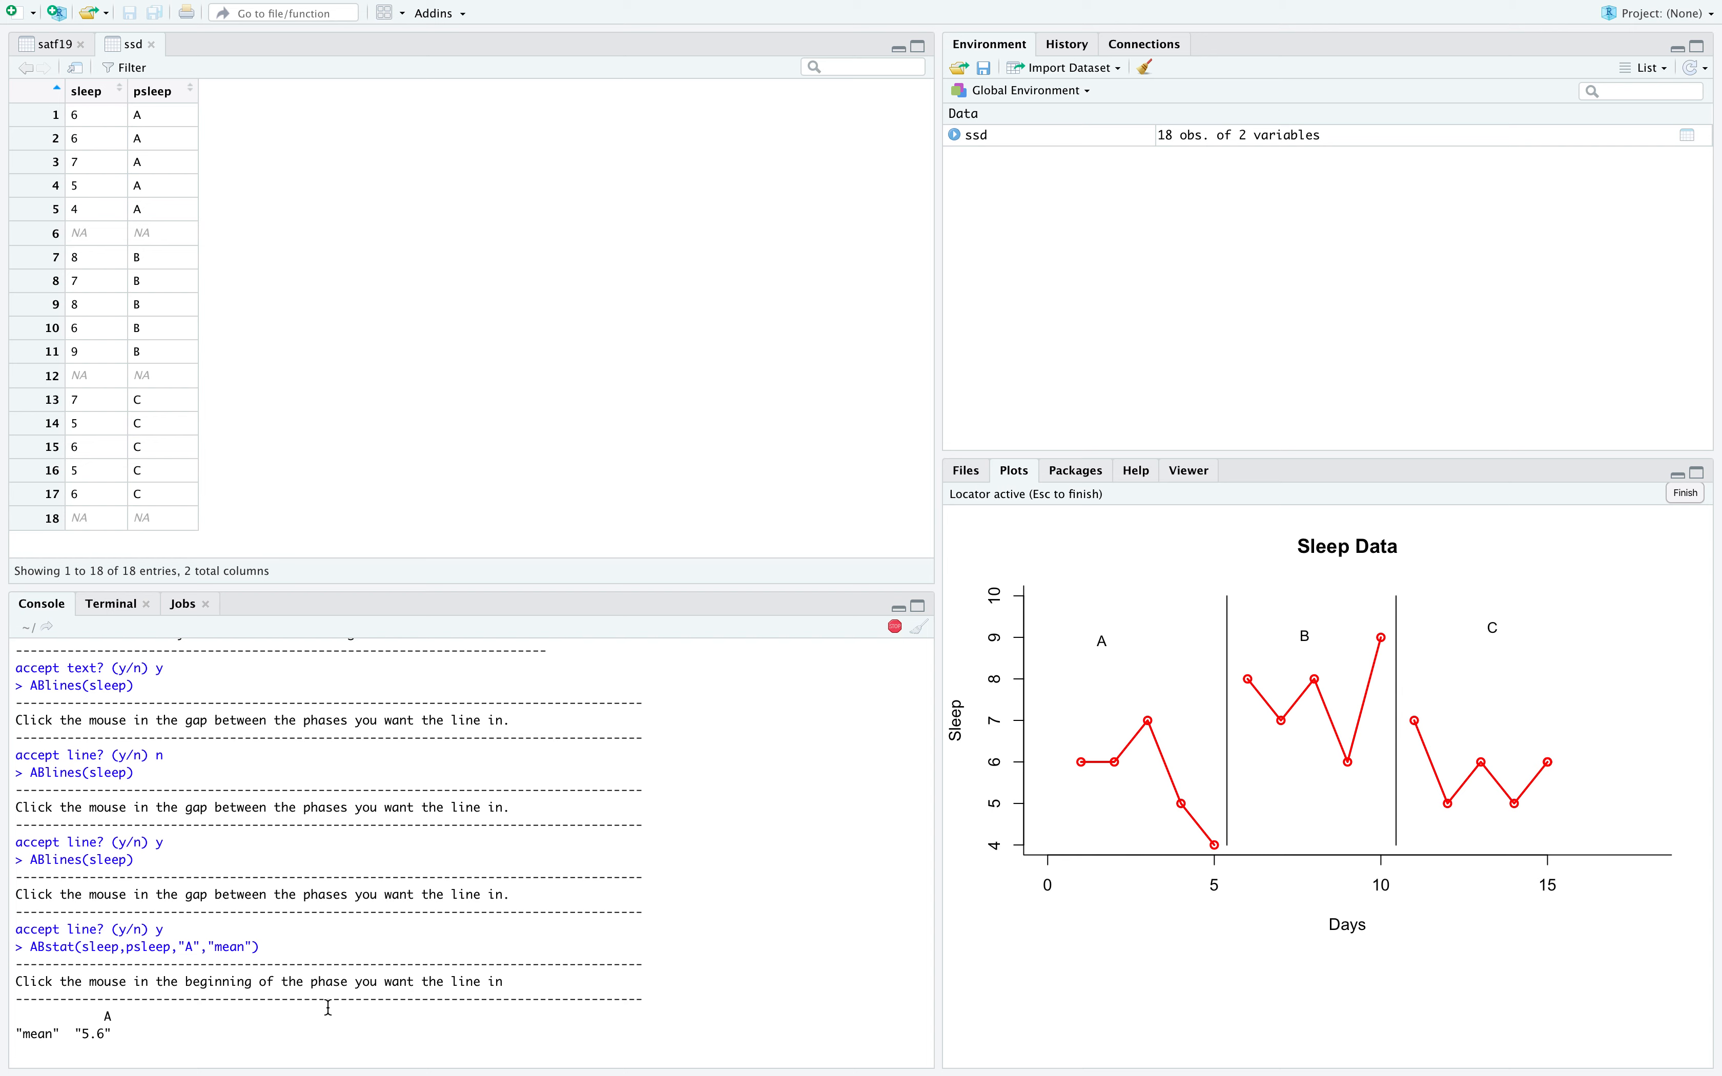
left_click(1068, 715)
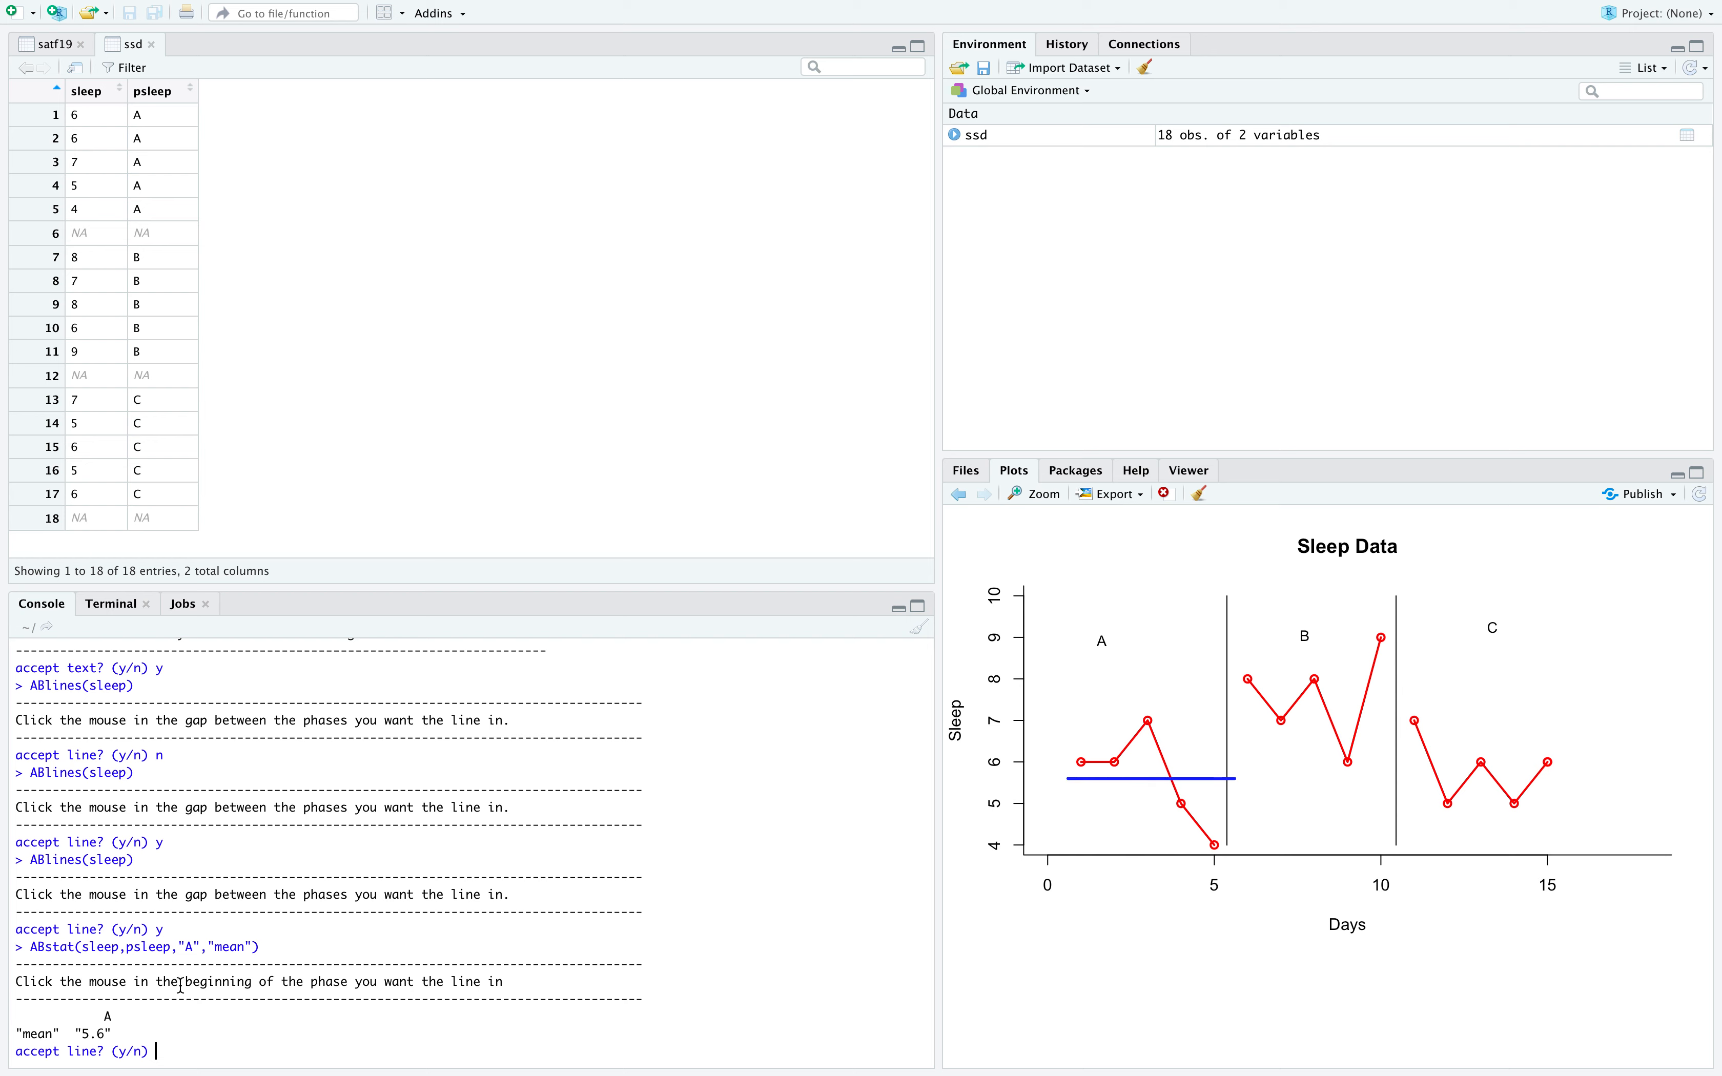
type("n")
key("Return")
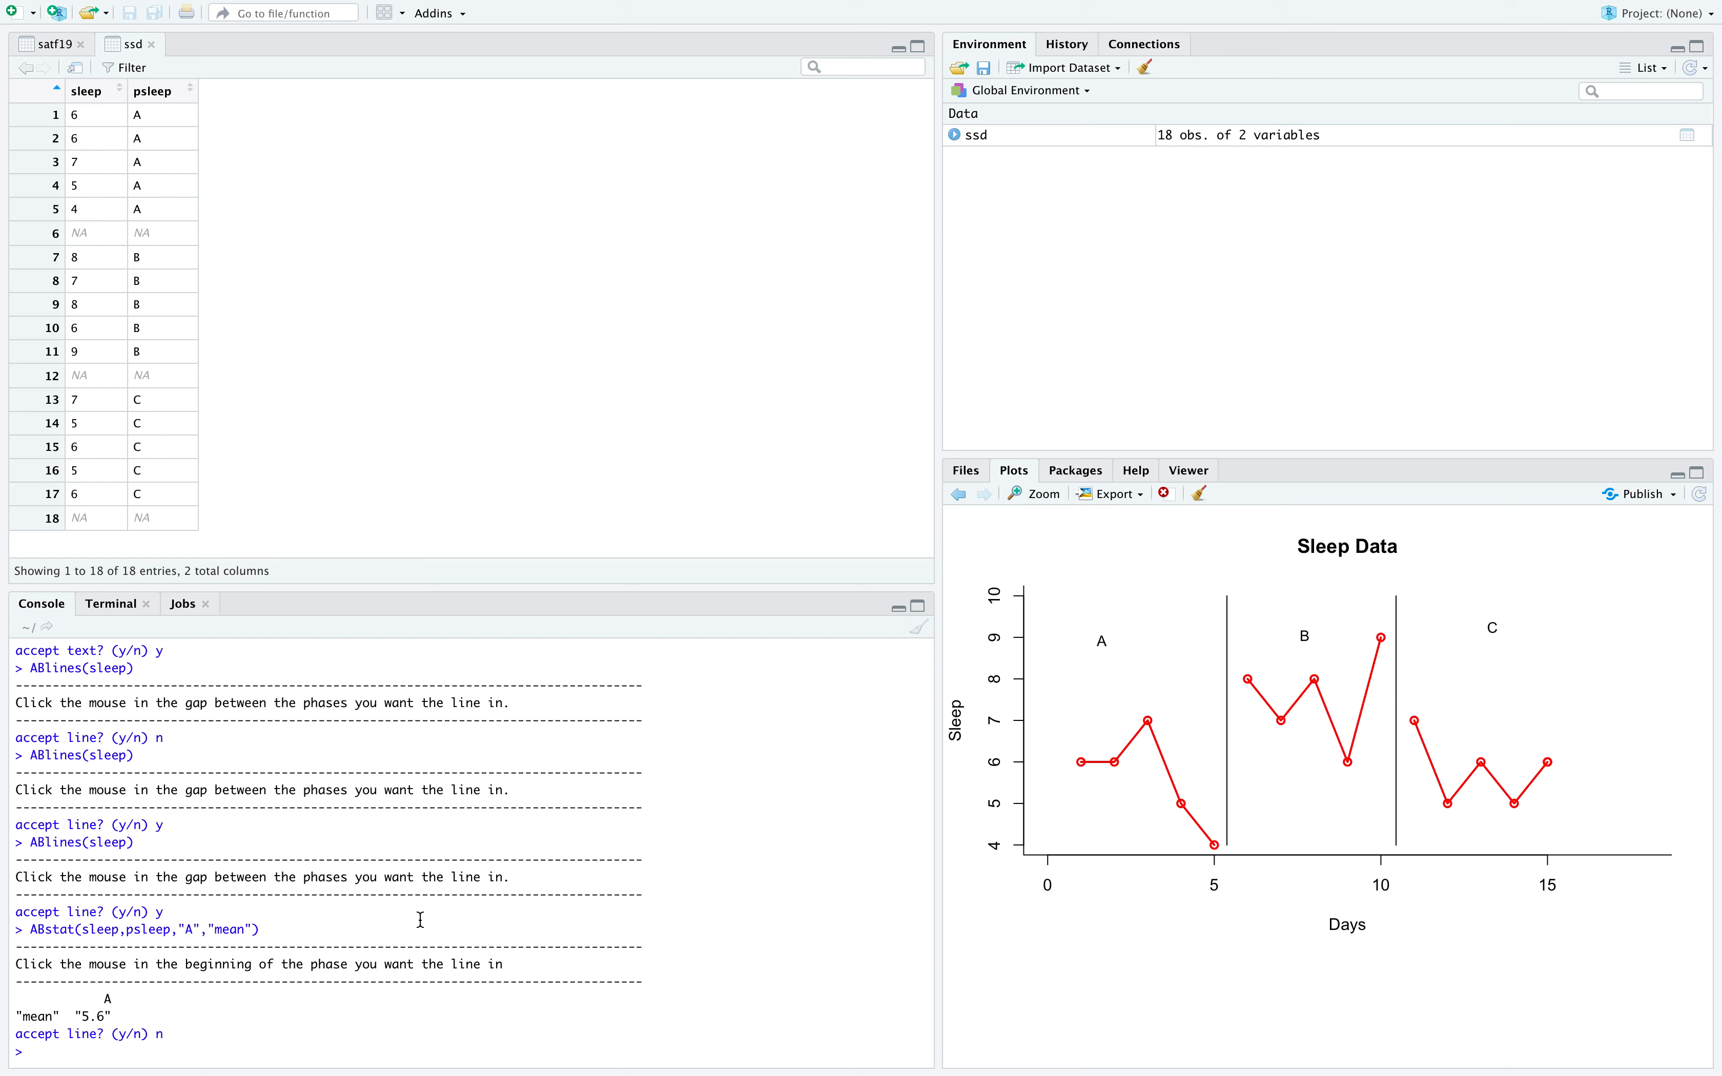
Rerun the phase A mean command, try starting the line at about day 0.5, and answer n to reject it.
key("Up")
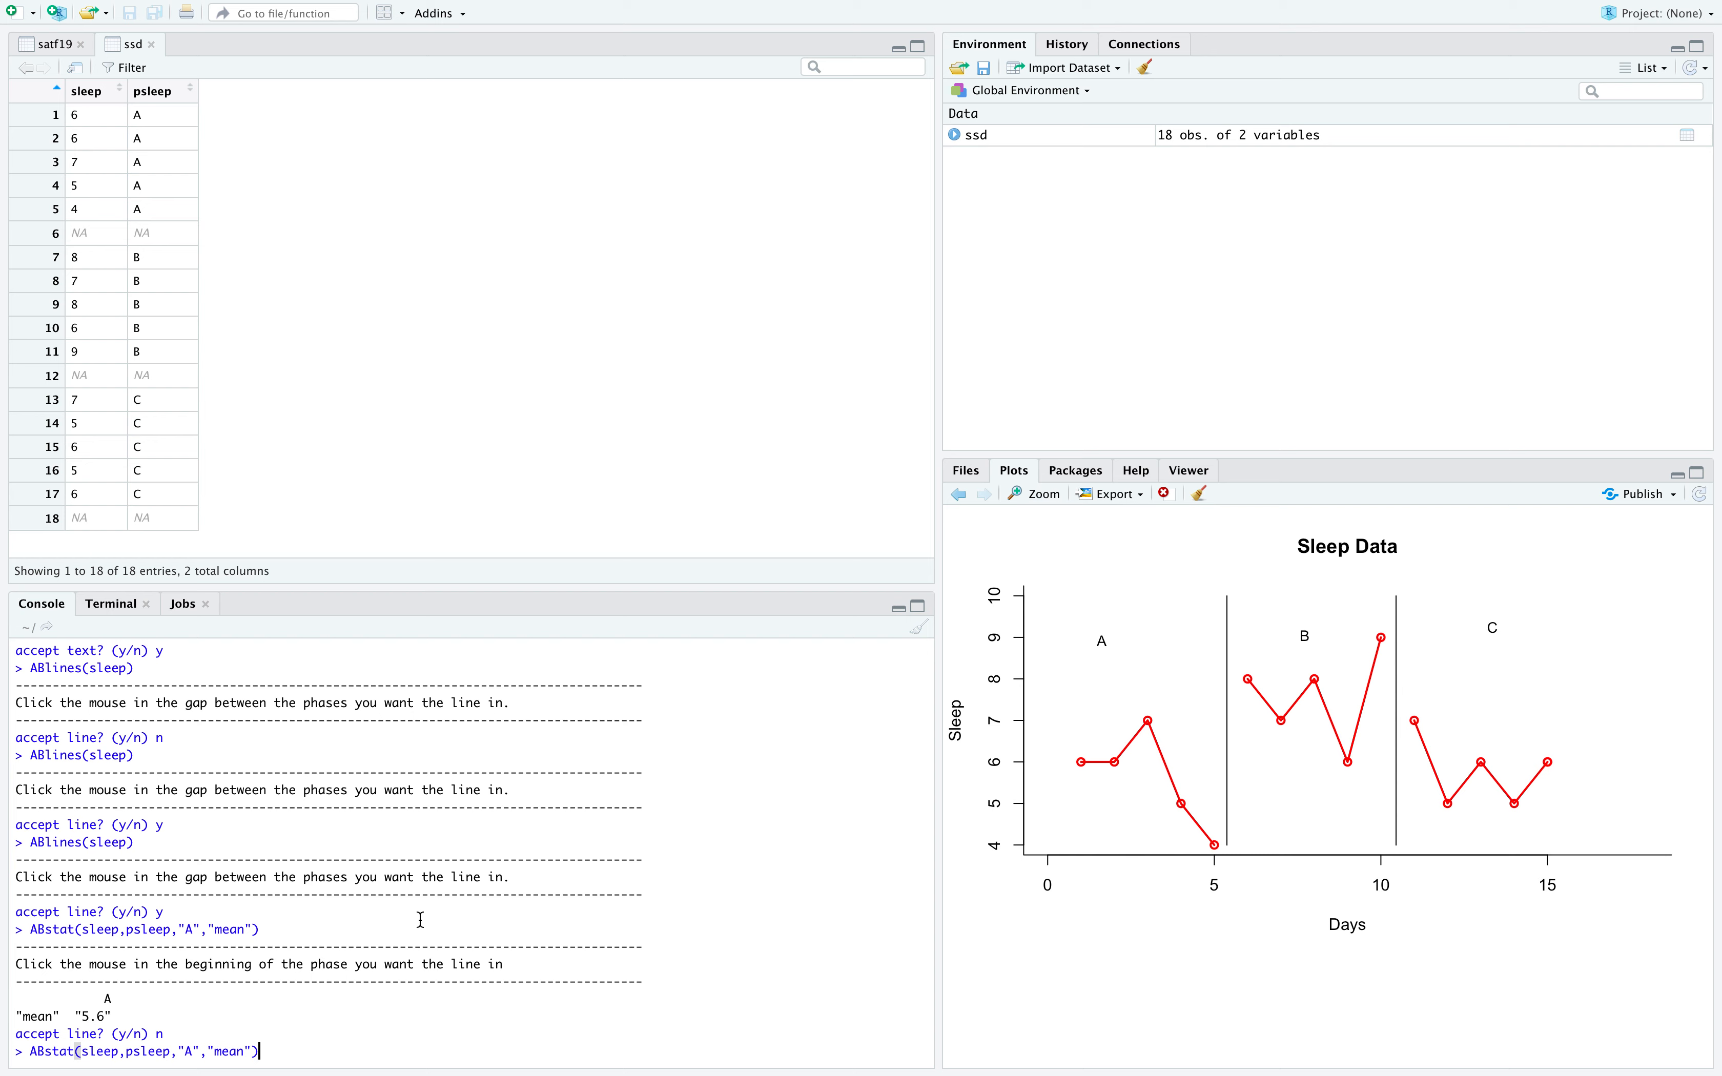
key("Return")
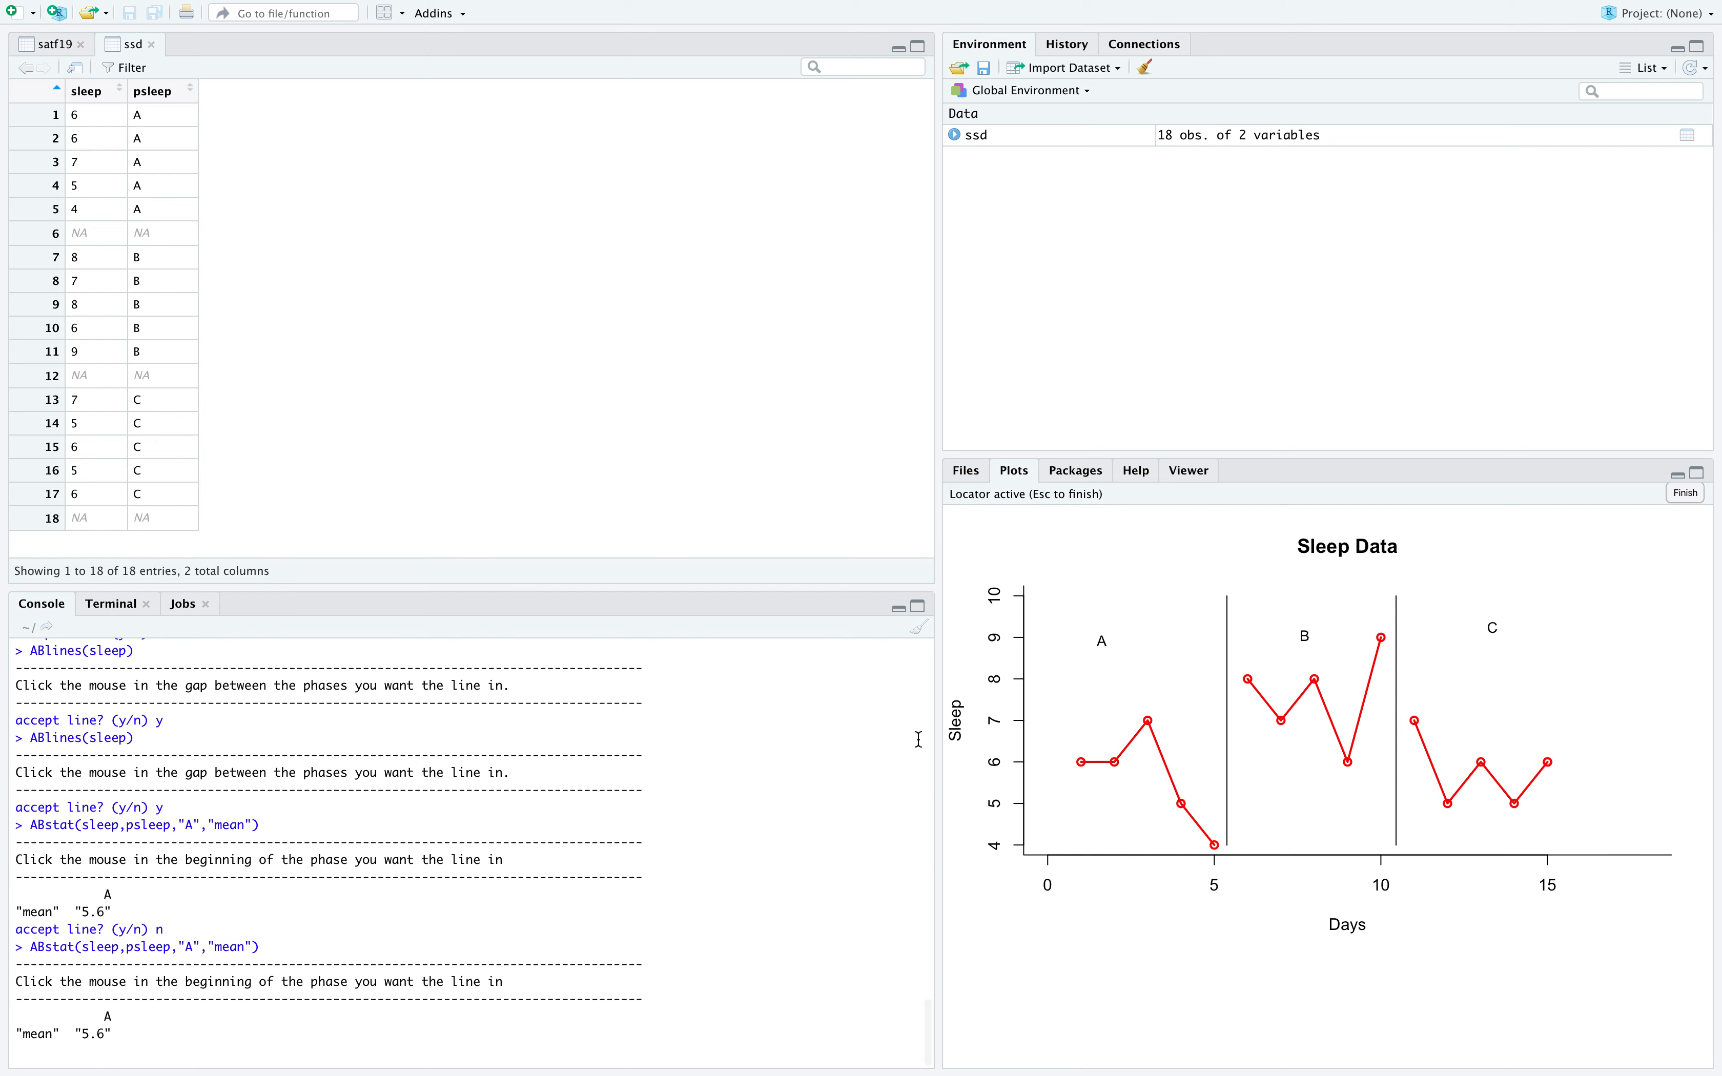
left_click(1064, 717)
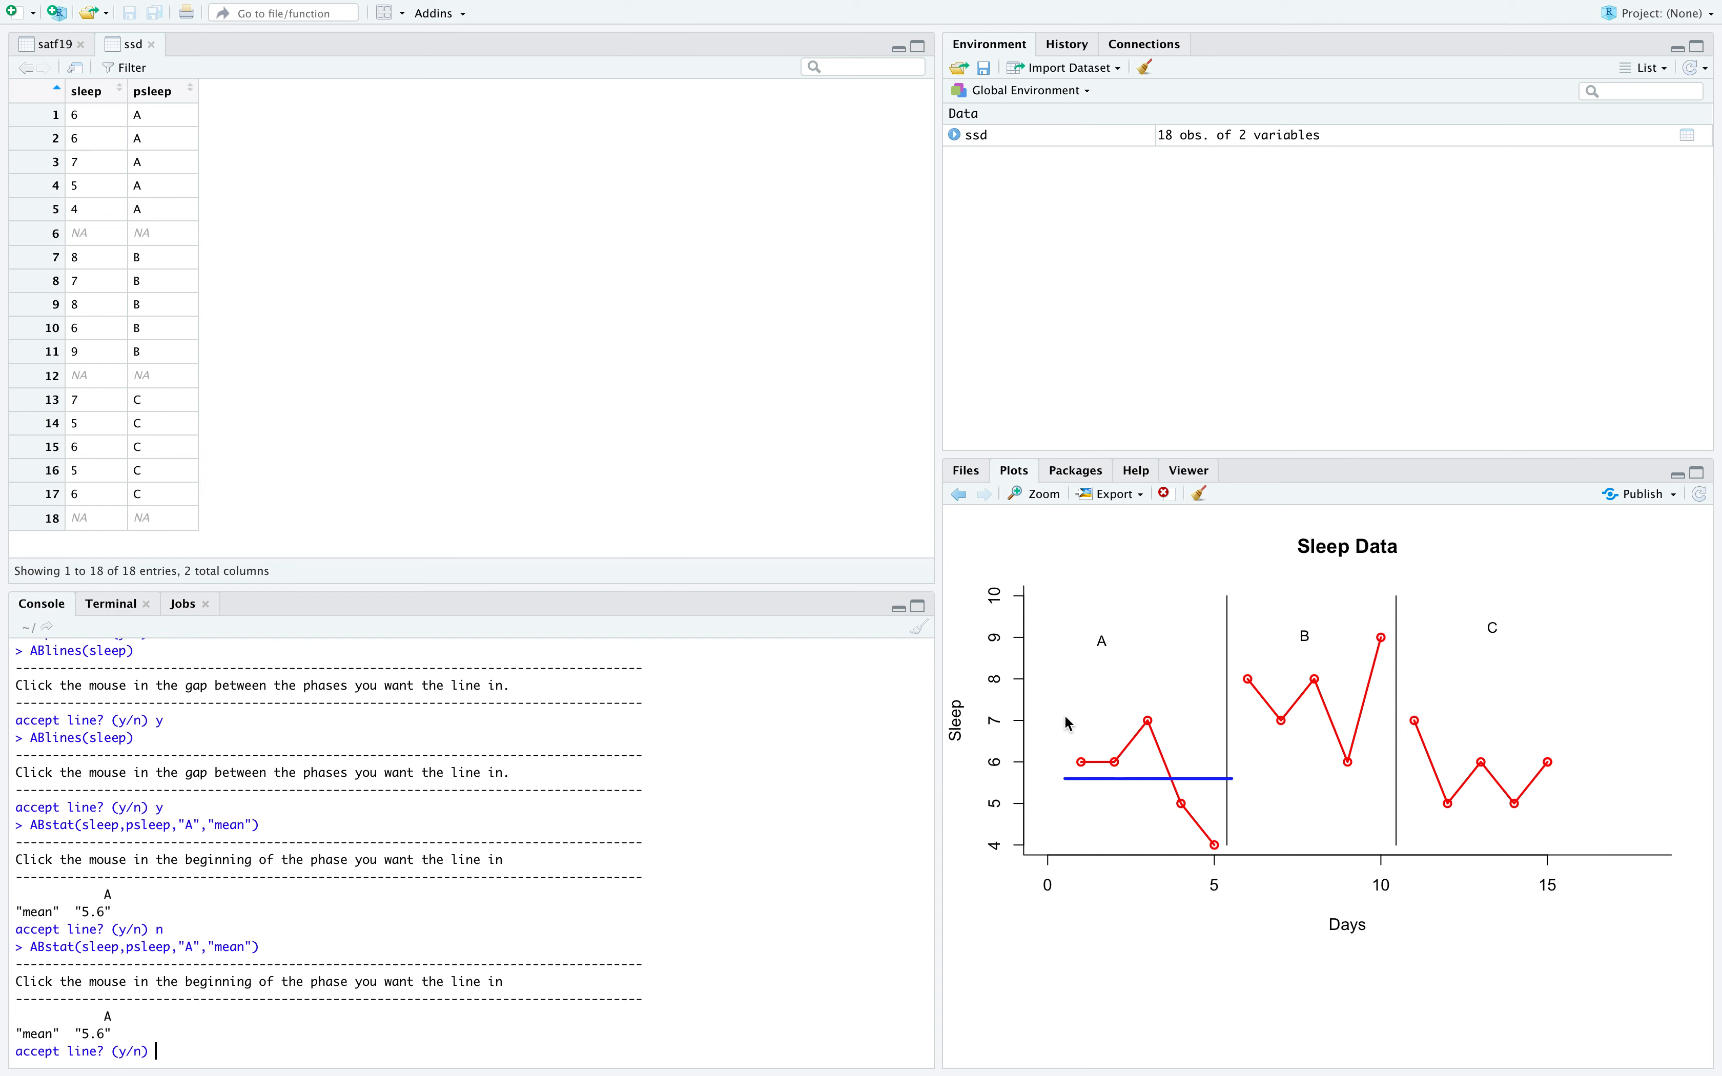
type("n")
key("Return")
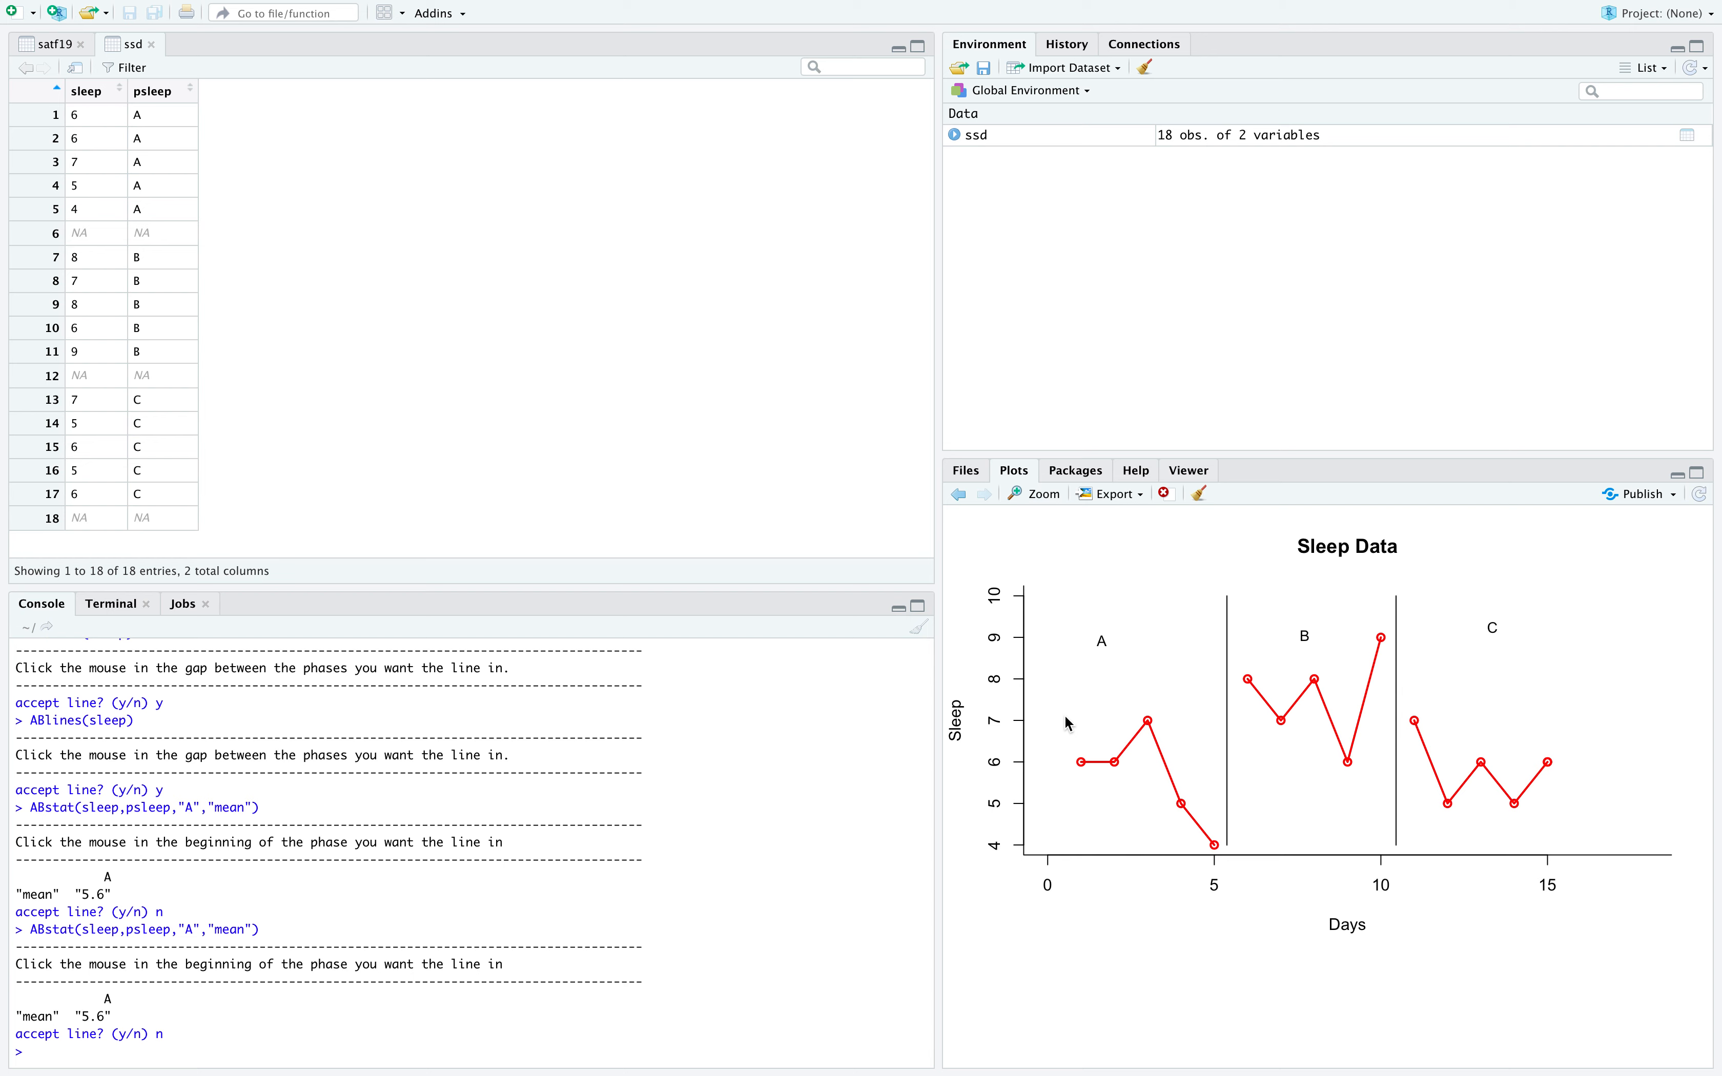
Run ABstat(sleep,psleep,"A","mean") again, start the mean line at about day 0.2, and accept it.
key("Up")
key("Return")
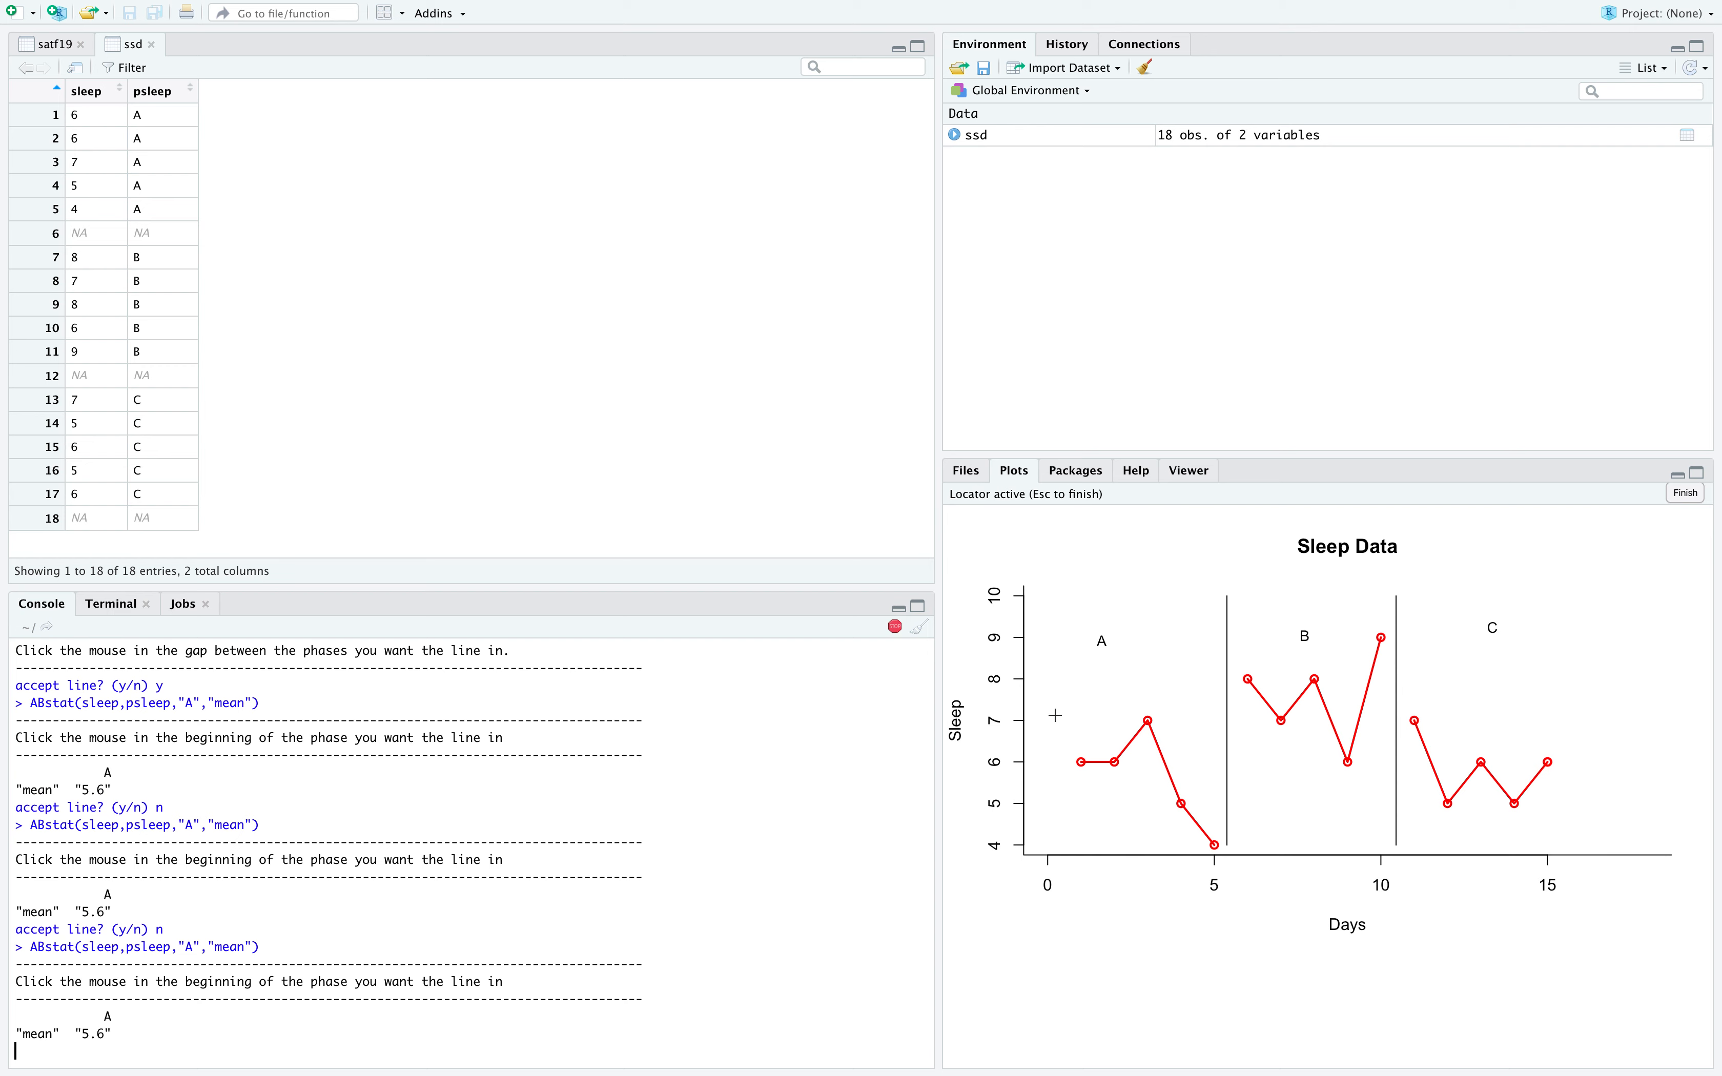
left_click(1054, 716)
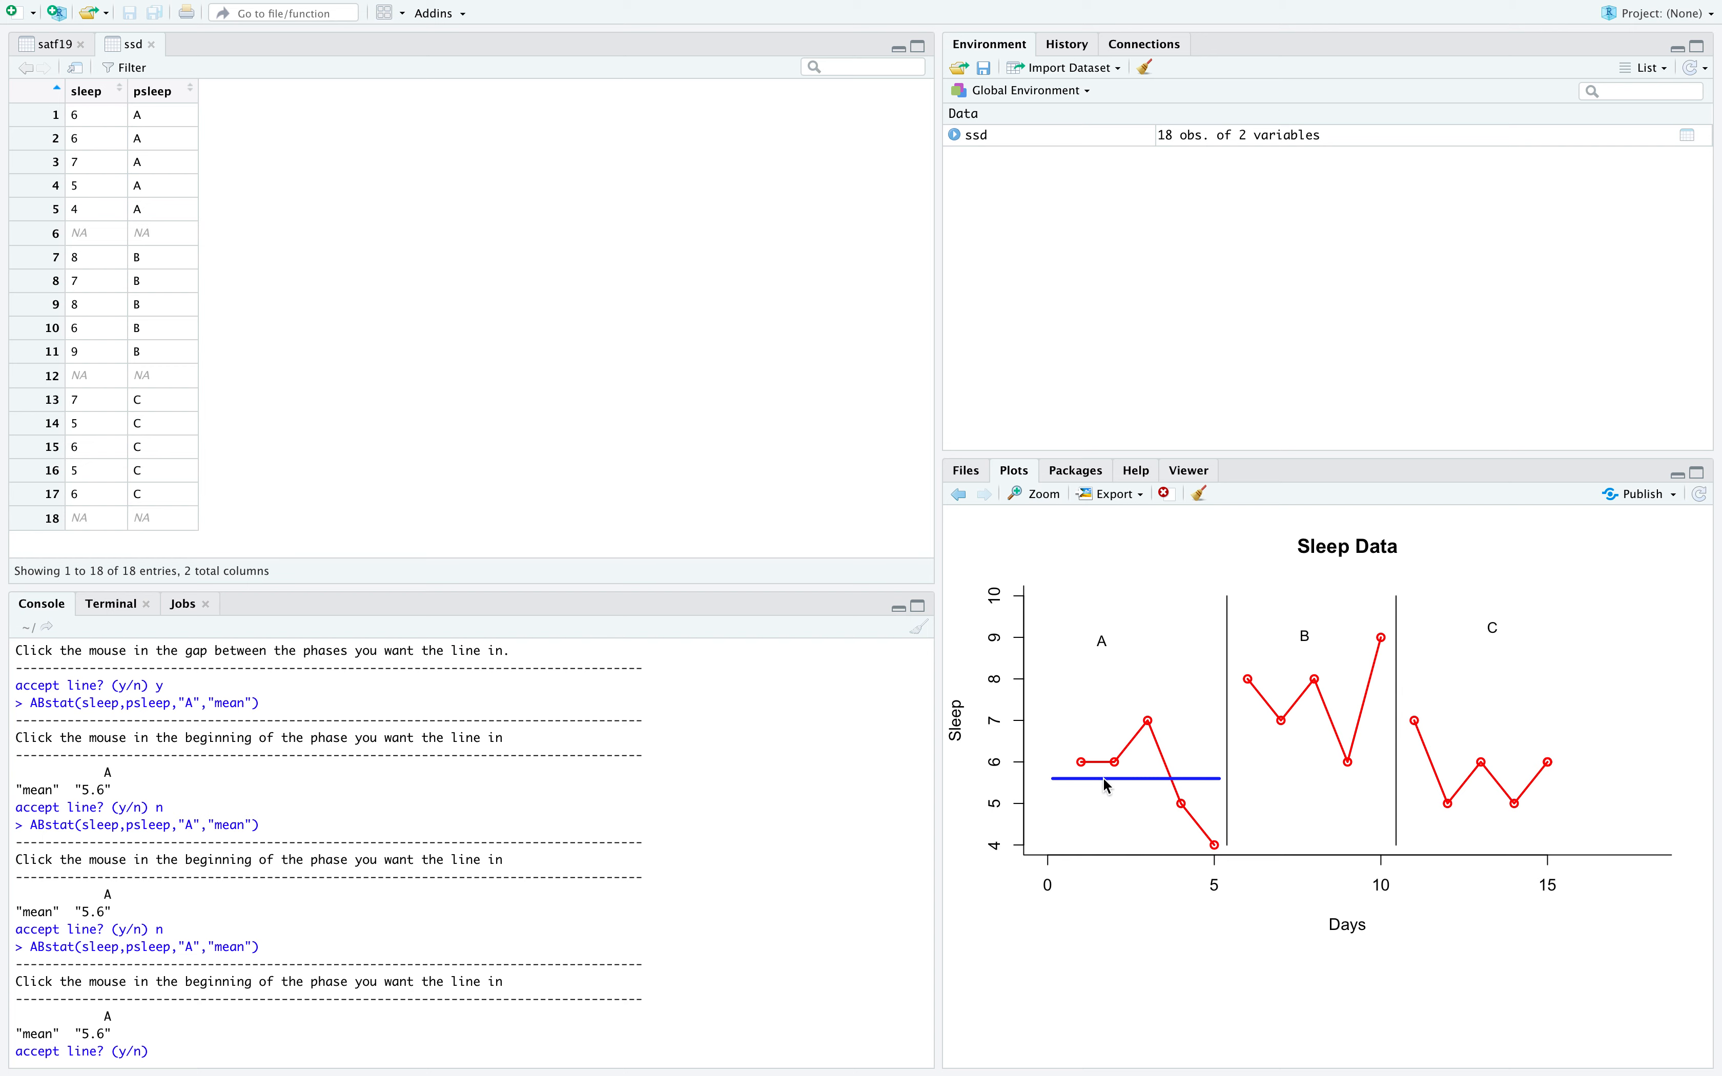
type("y")
key("Return")
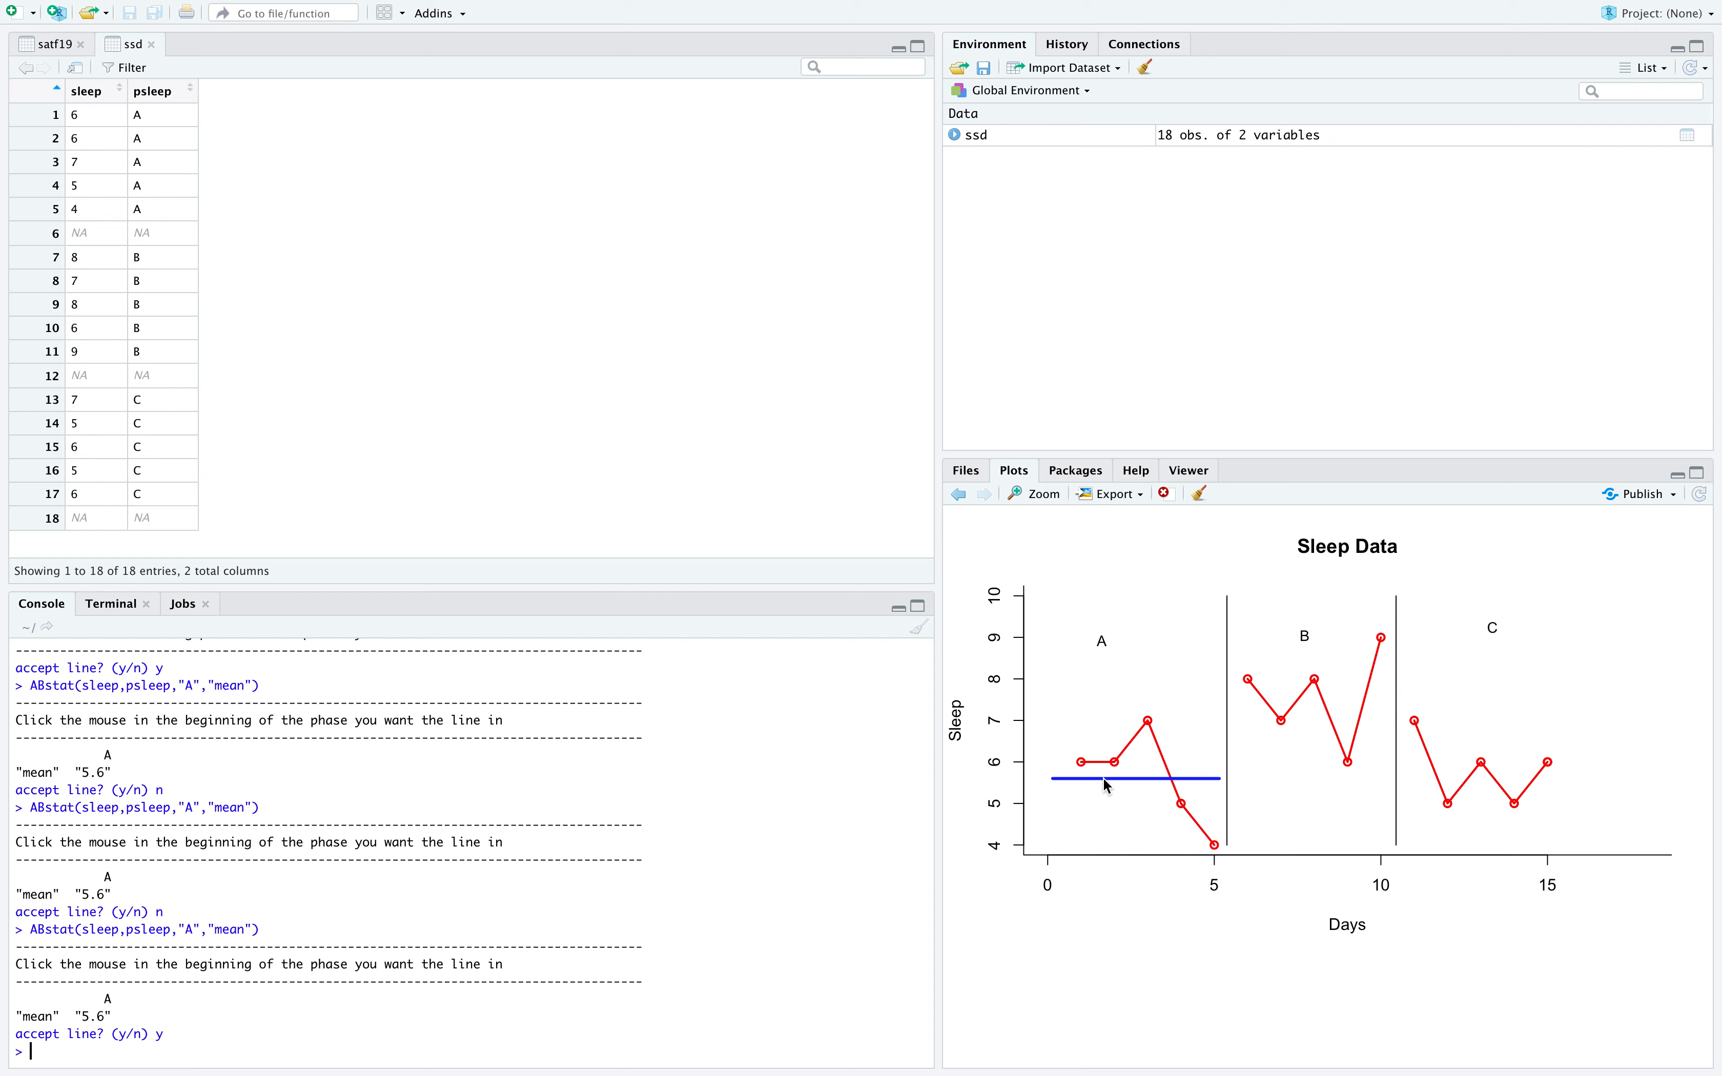
Try a phase B mean line starting at about day 5.7 with ABstat(sleep,psleep,"B","mean"), answering n to reject it.
key("Up")
key("Left")
key("Left")
key("Left")
key("Left")
key("Left")
key("Left")
key("Left")
key("Left")
key("Left")
key("Left")
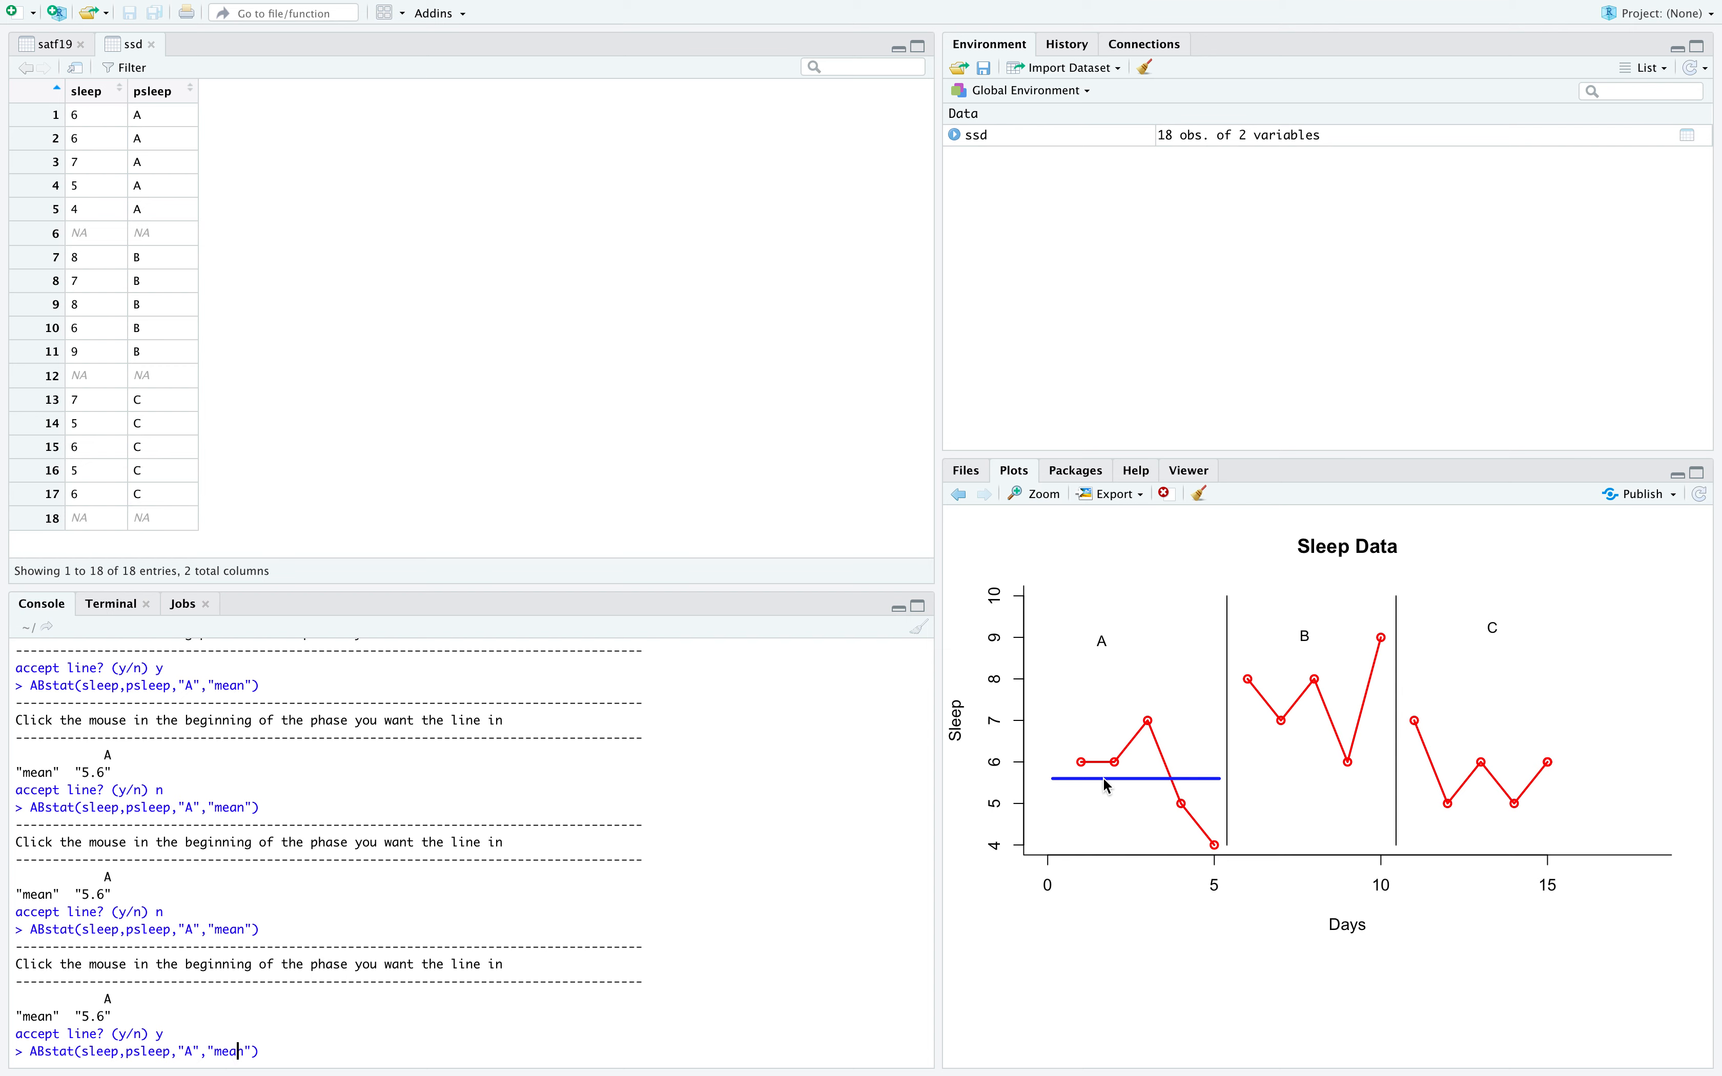
key("shift+Right")
type("B")
key("Return")
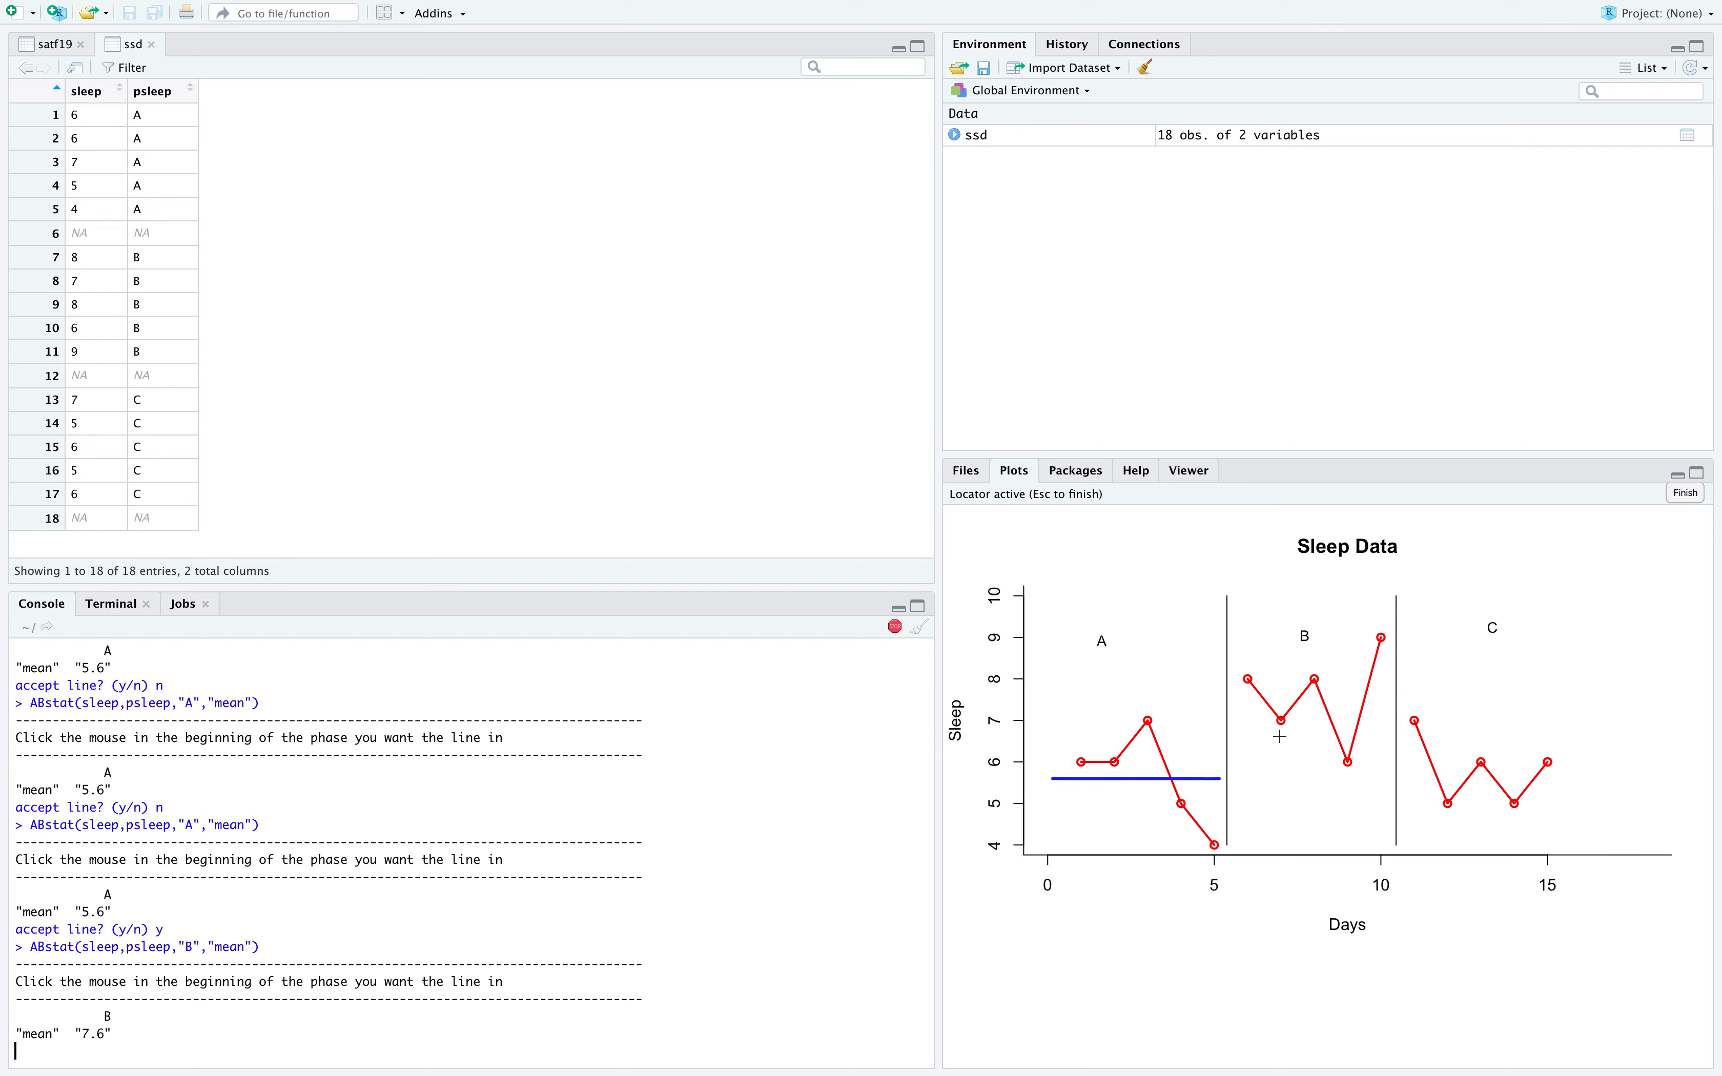
left_click(1238, 666)
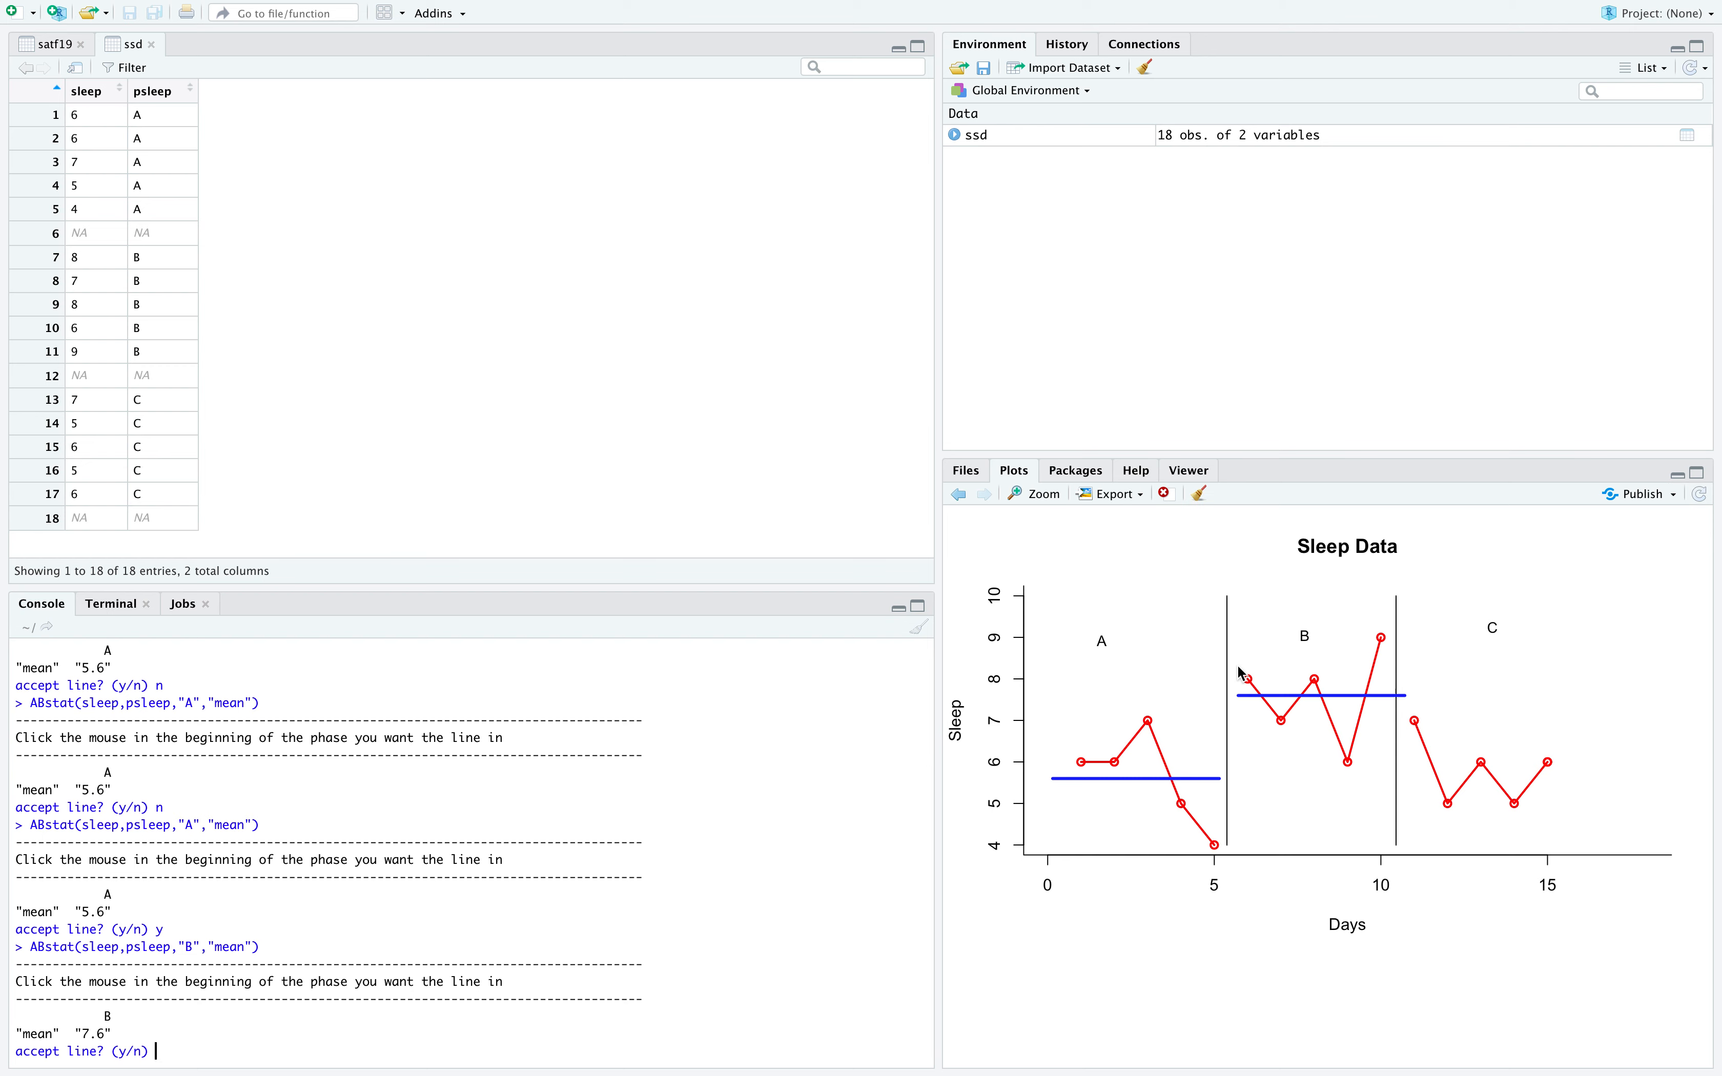
type("n")
key("Return")
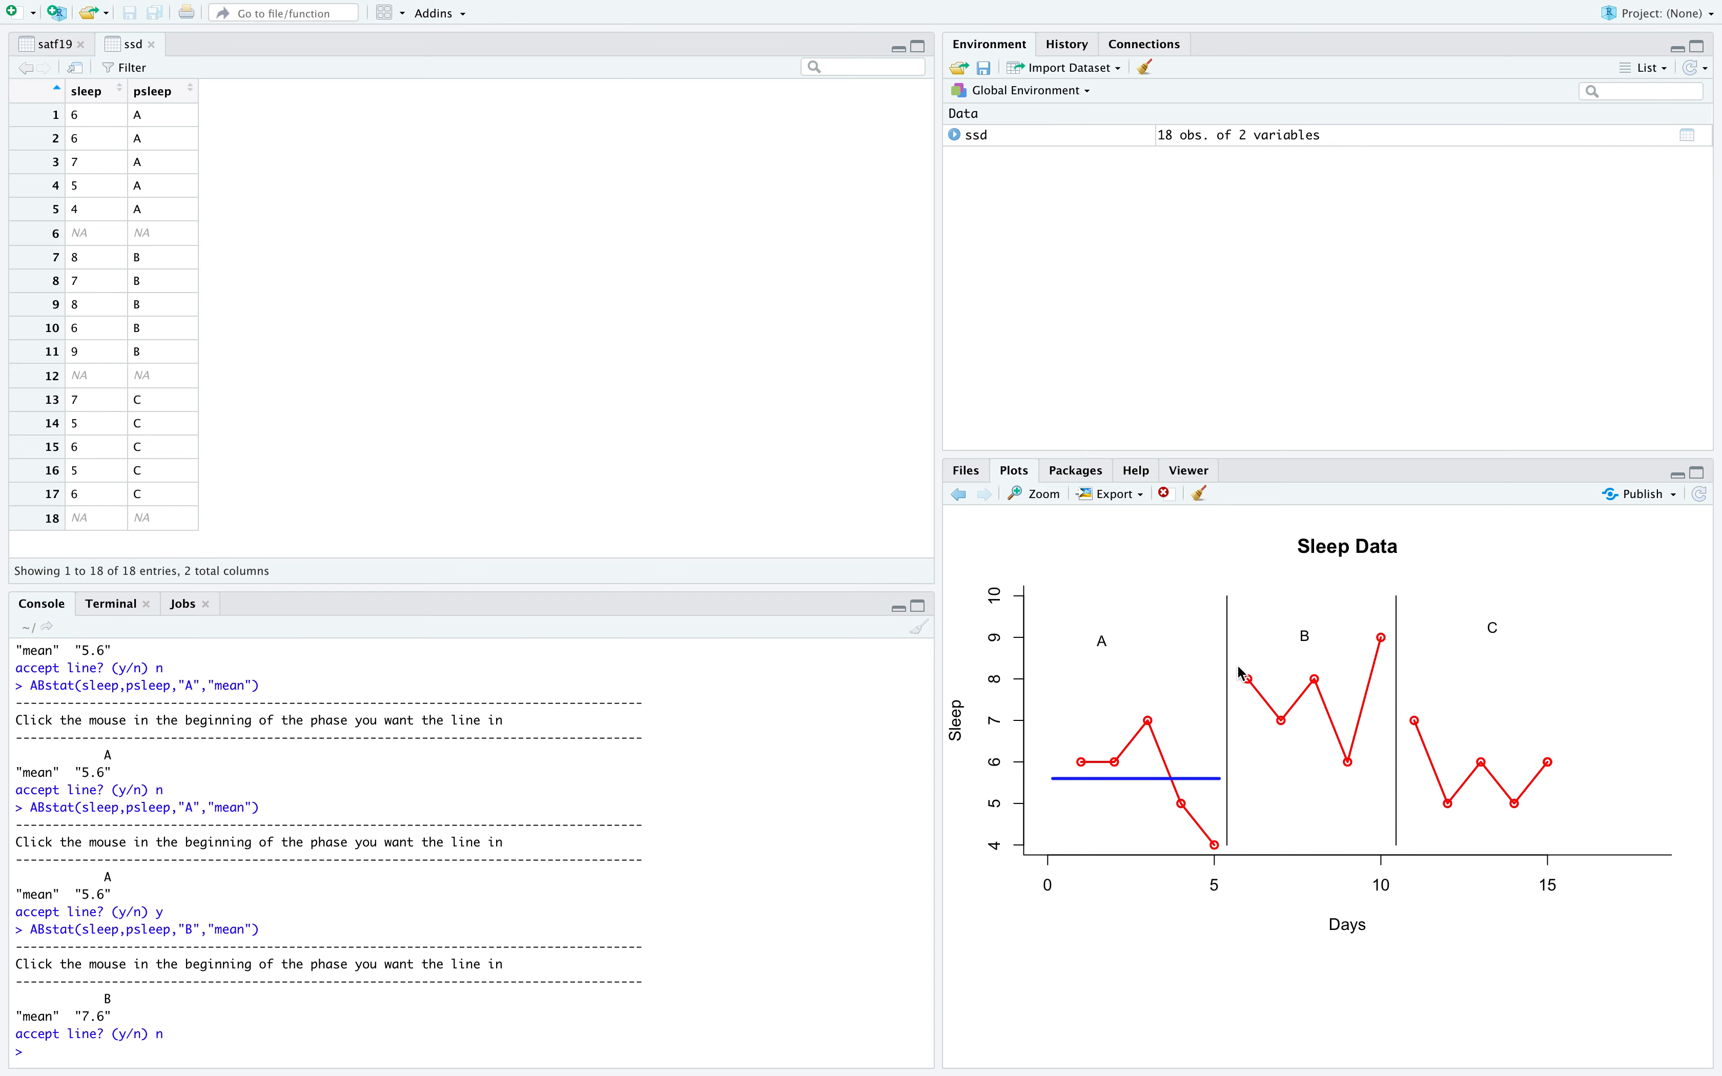
Run ABstat(sleep,psleep,"B","mean") again, start the mean line at the first dividing line, about day 5.4, and accept it.
key("Up")
key("Return")
left_click(1233, 671)
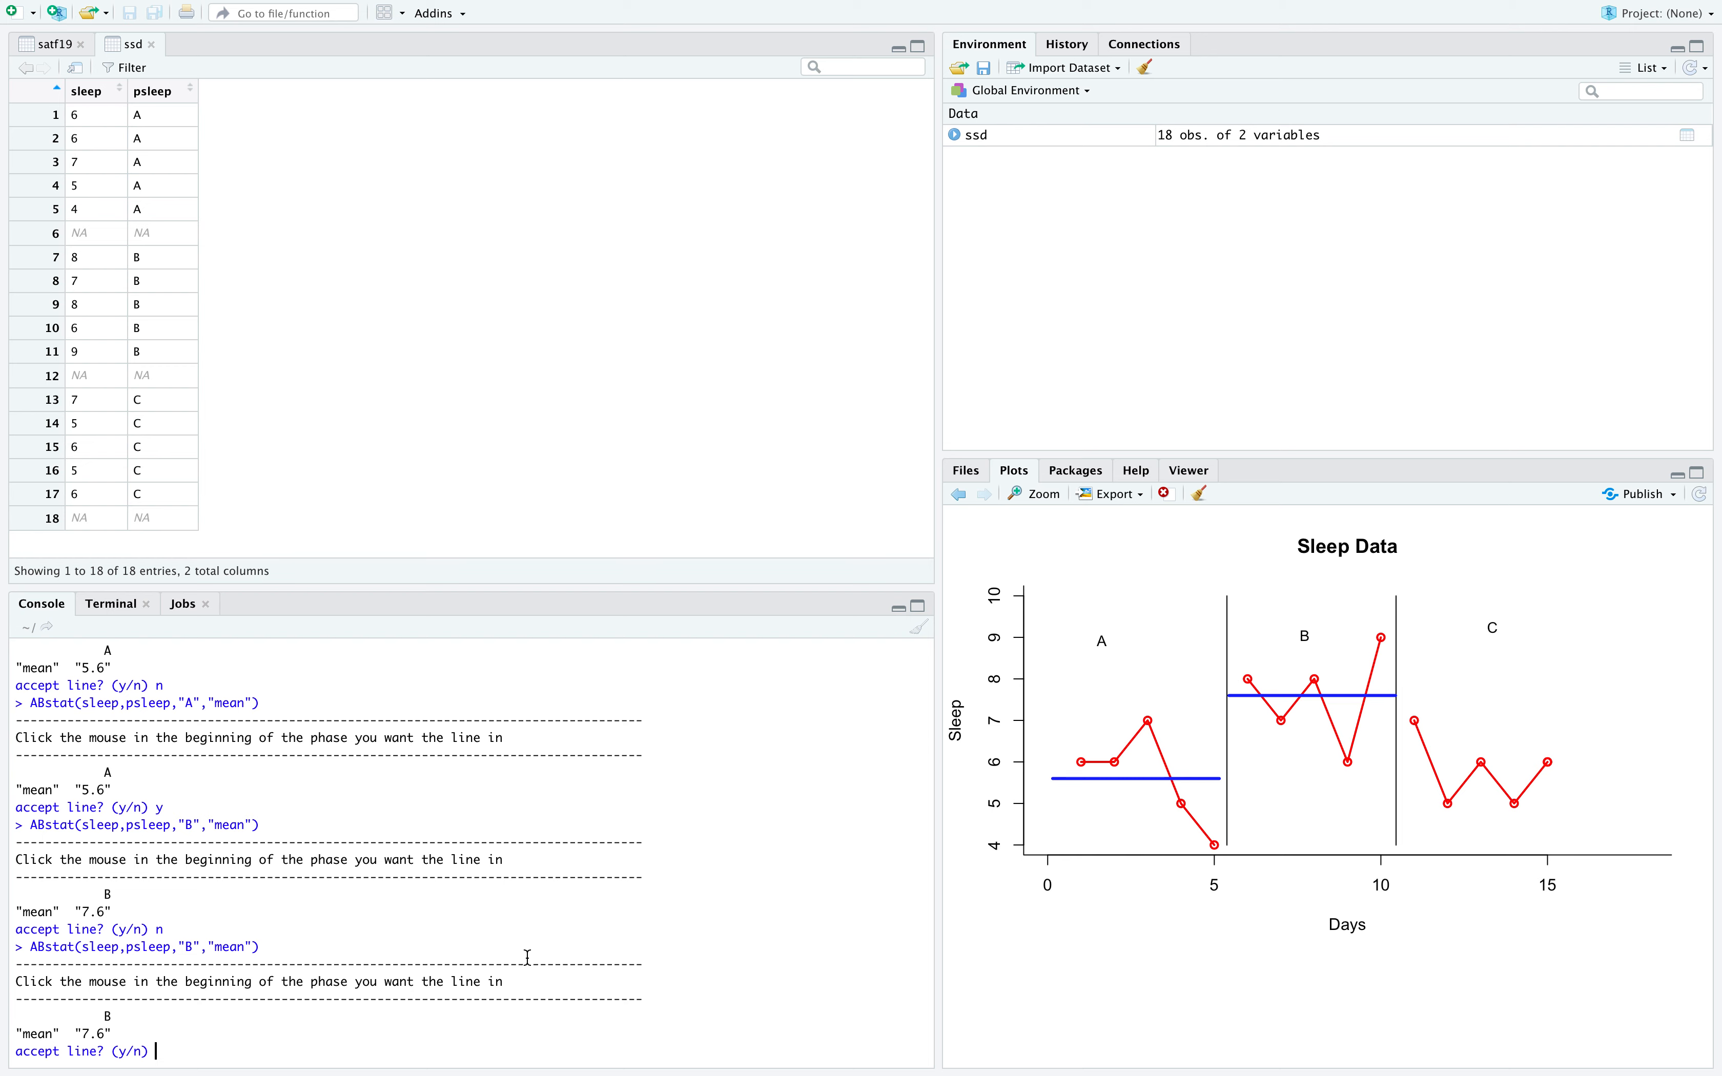
type("y")
key("Return")
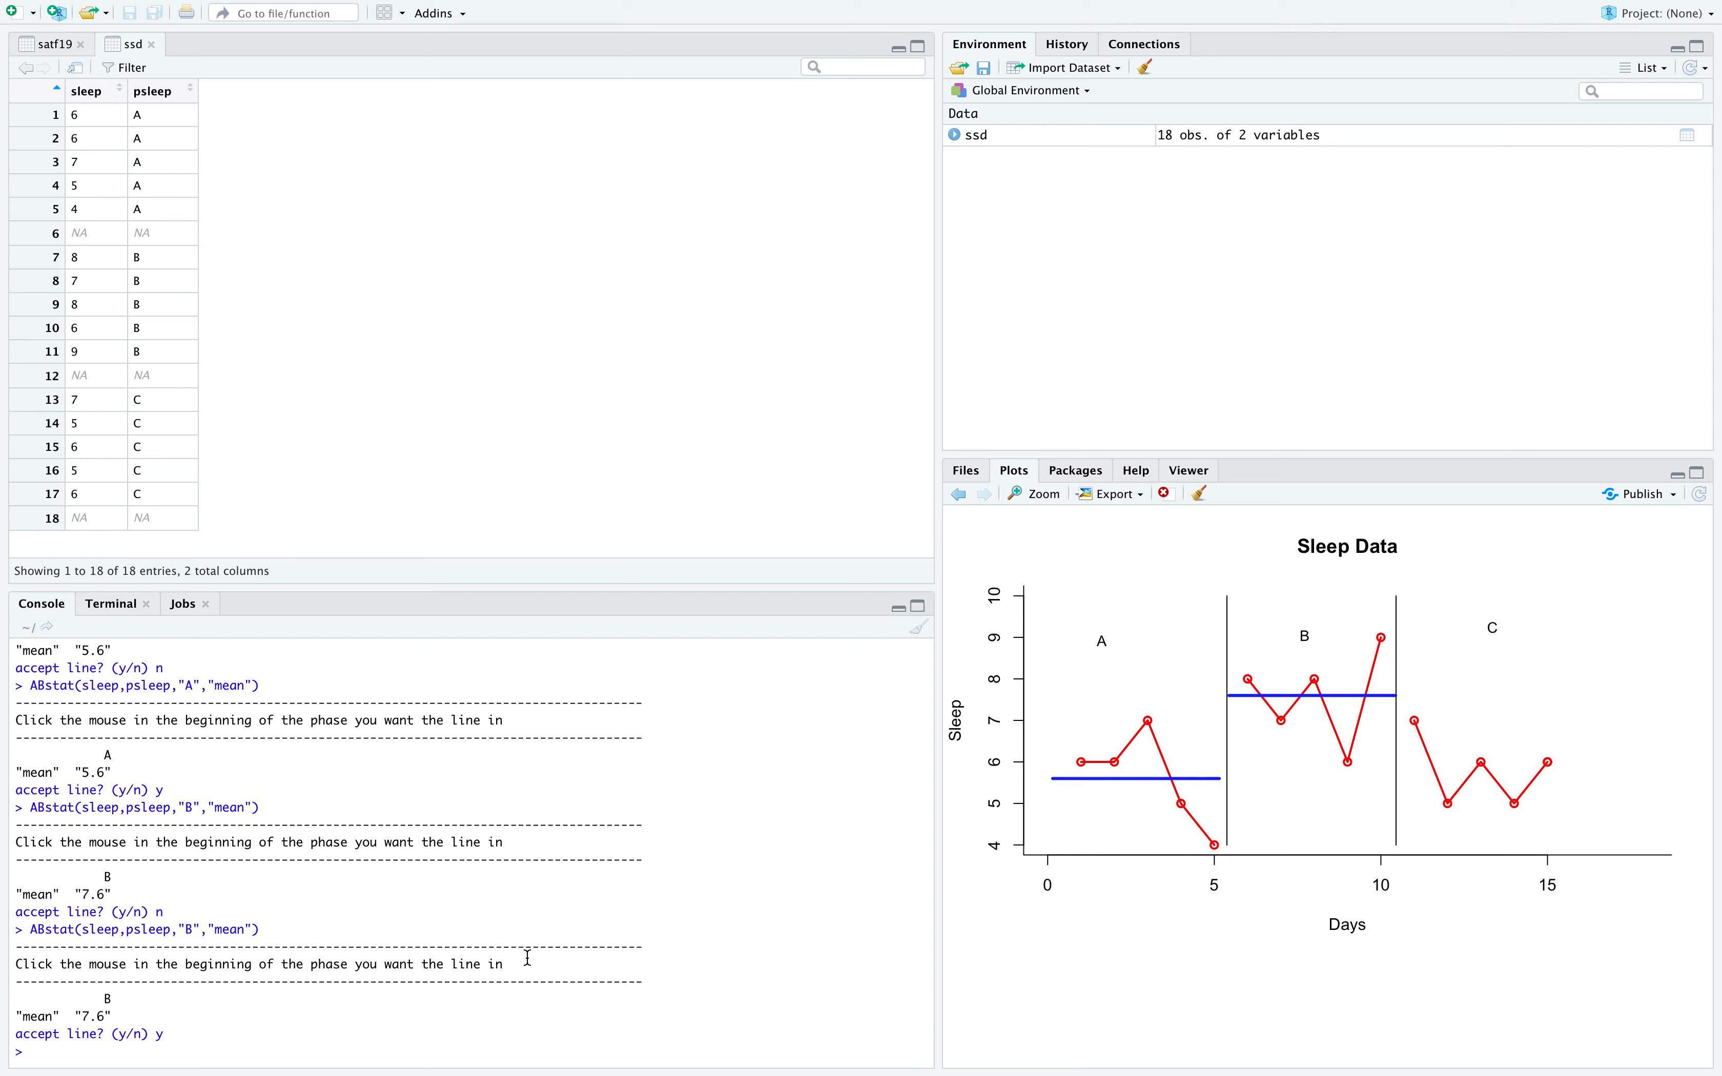
Run ABstat(sleep,psleep,"C","mean"), start the mean line just after the second dividing line at about day 10.6, and accept it.
key("Up")
key("Left")
key("Left")
key("Left")
key("Left")
key("Left")
key("Left")
key("Left")
key("Left")
key("Left")
key("shift+Left")
type("C")
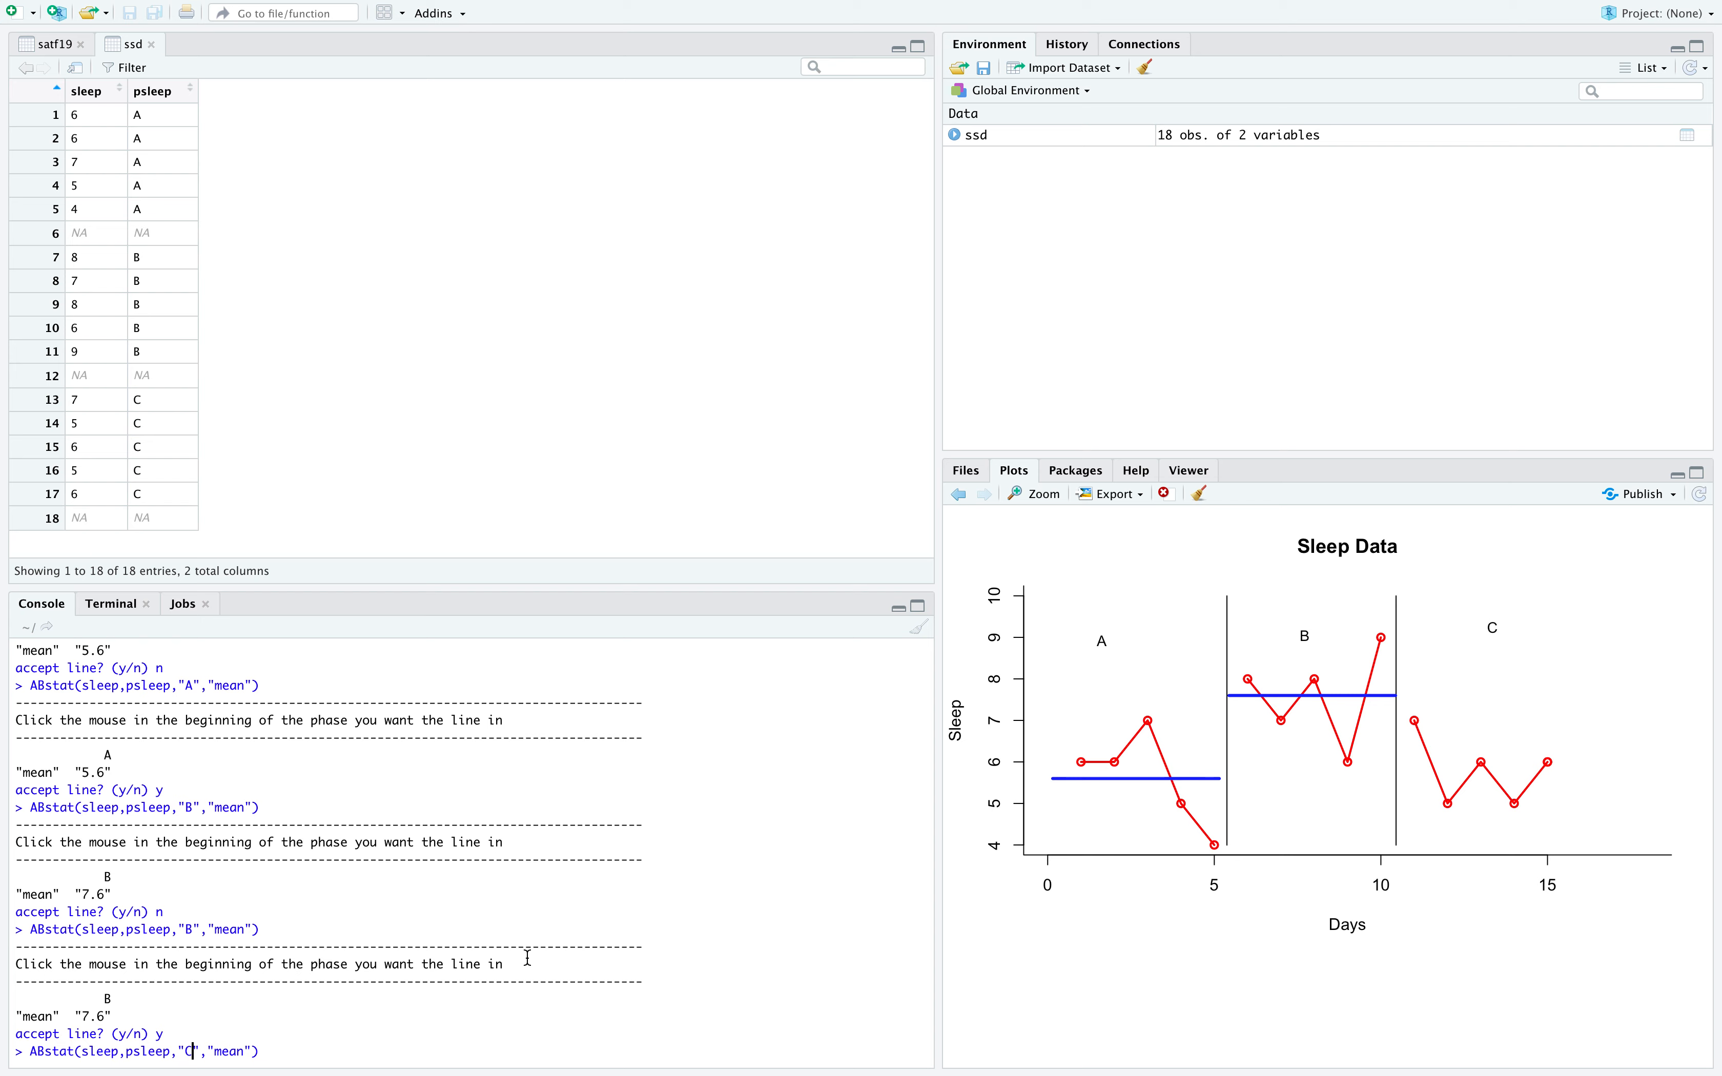
key("Return")
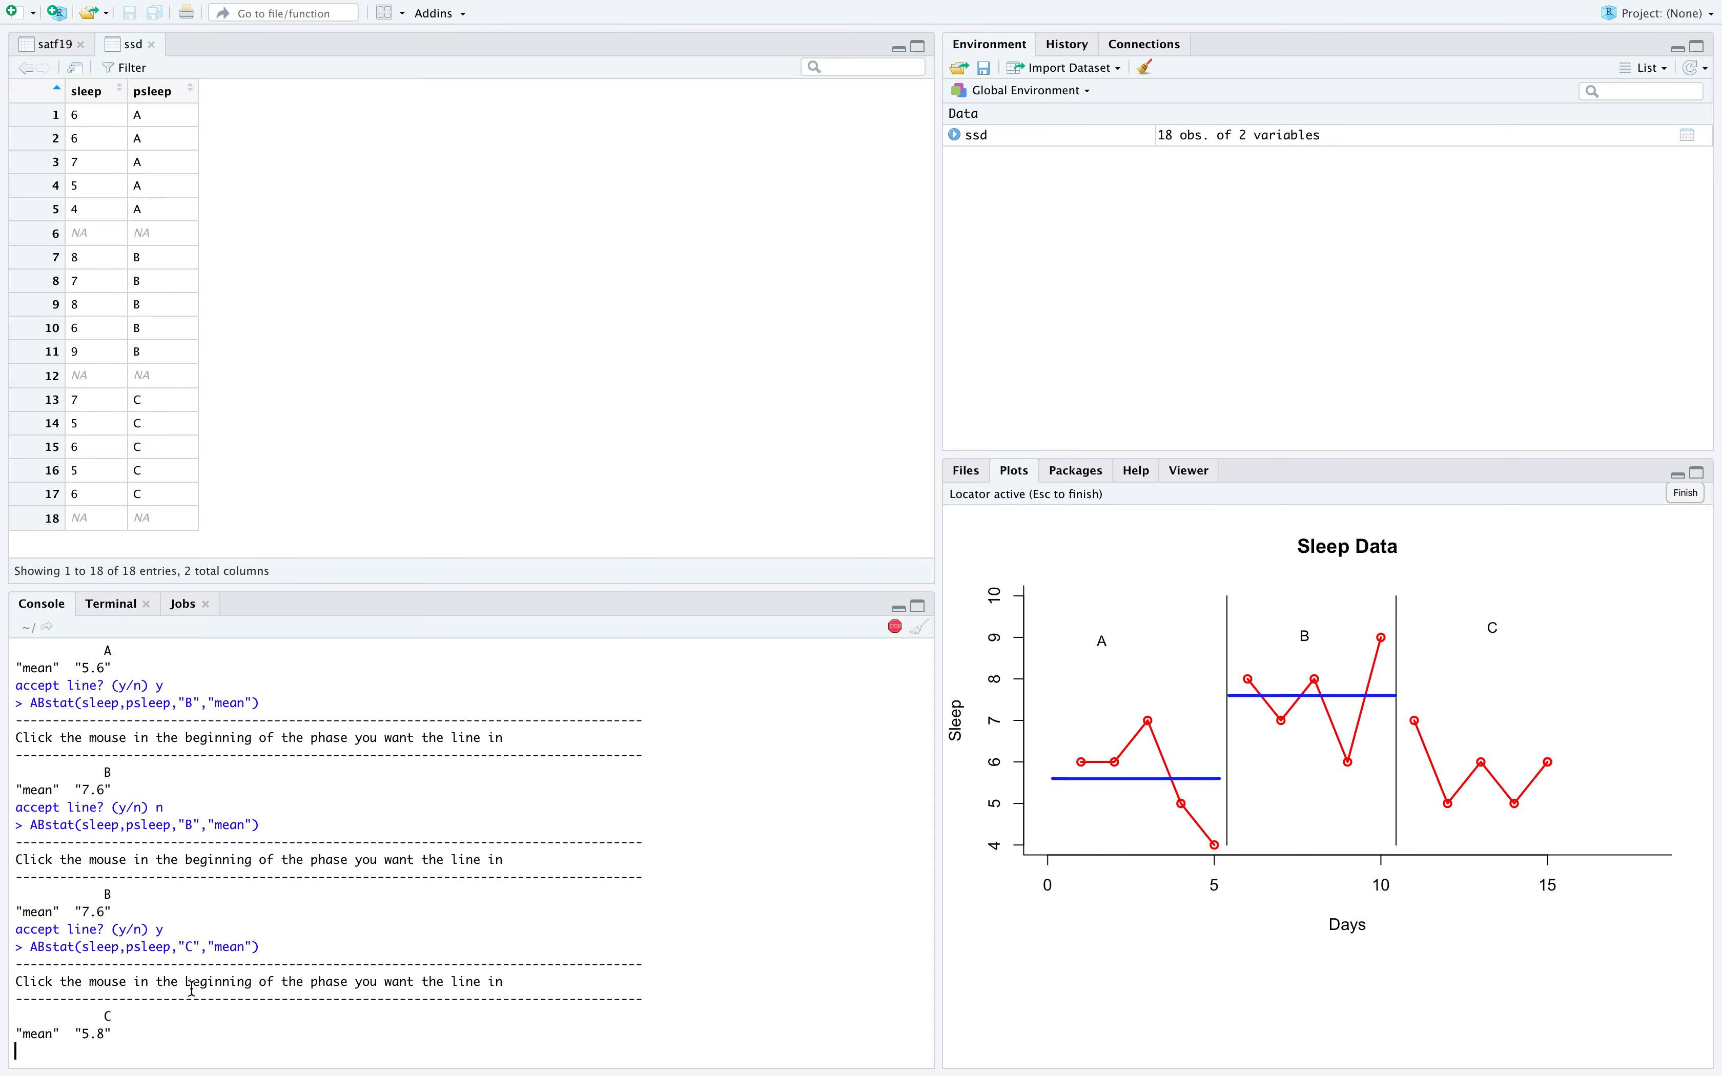
left_click(1399, 724)
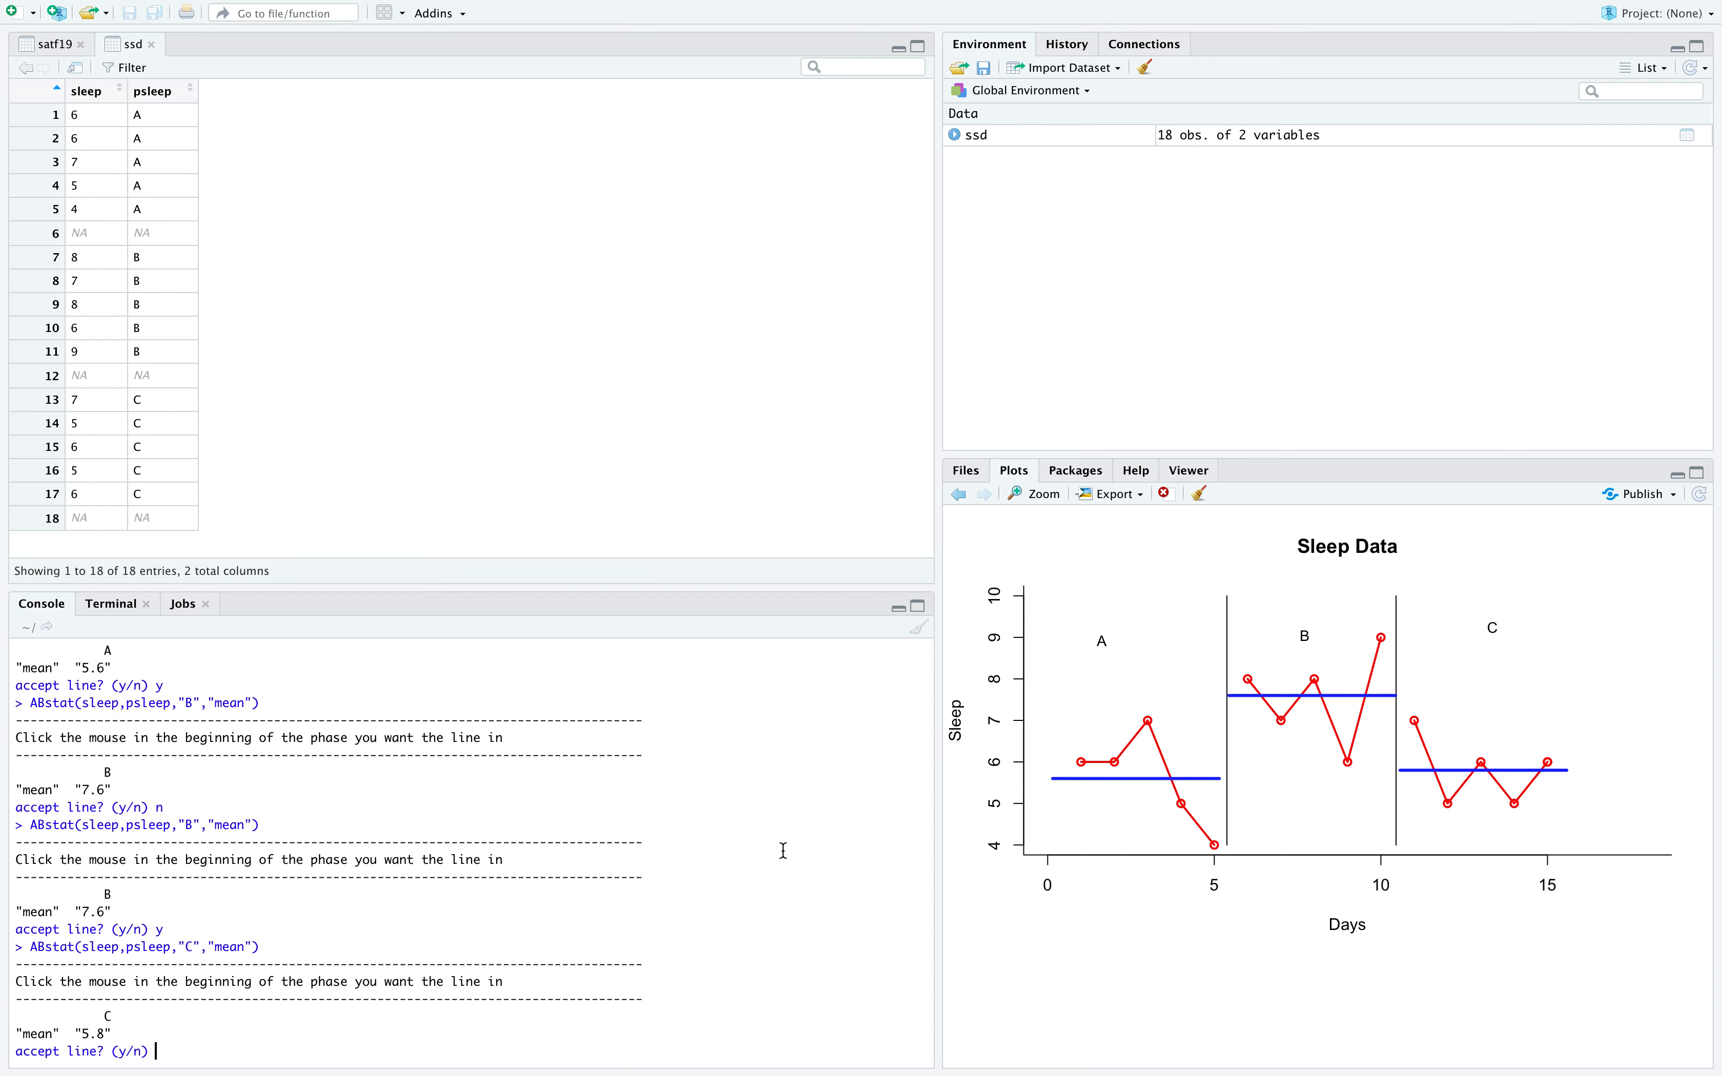
type("y")
key("Return")
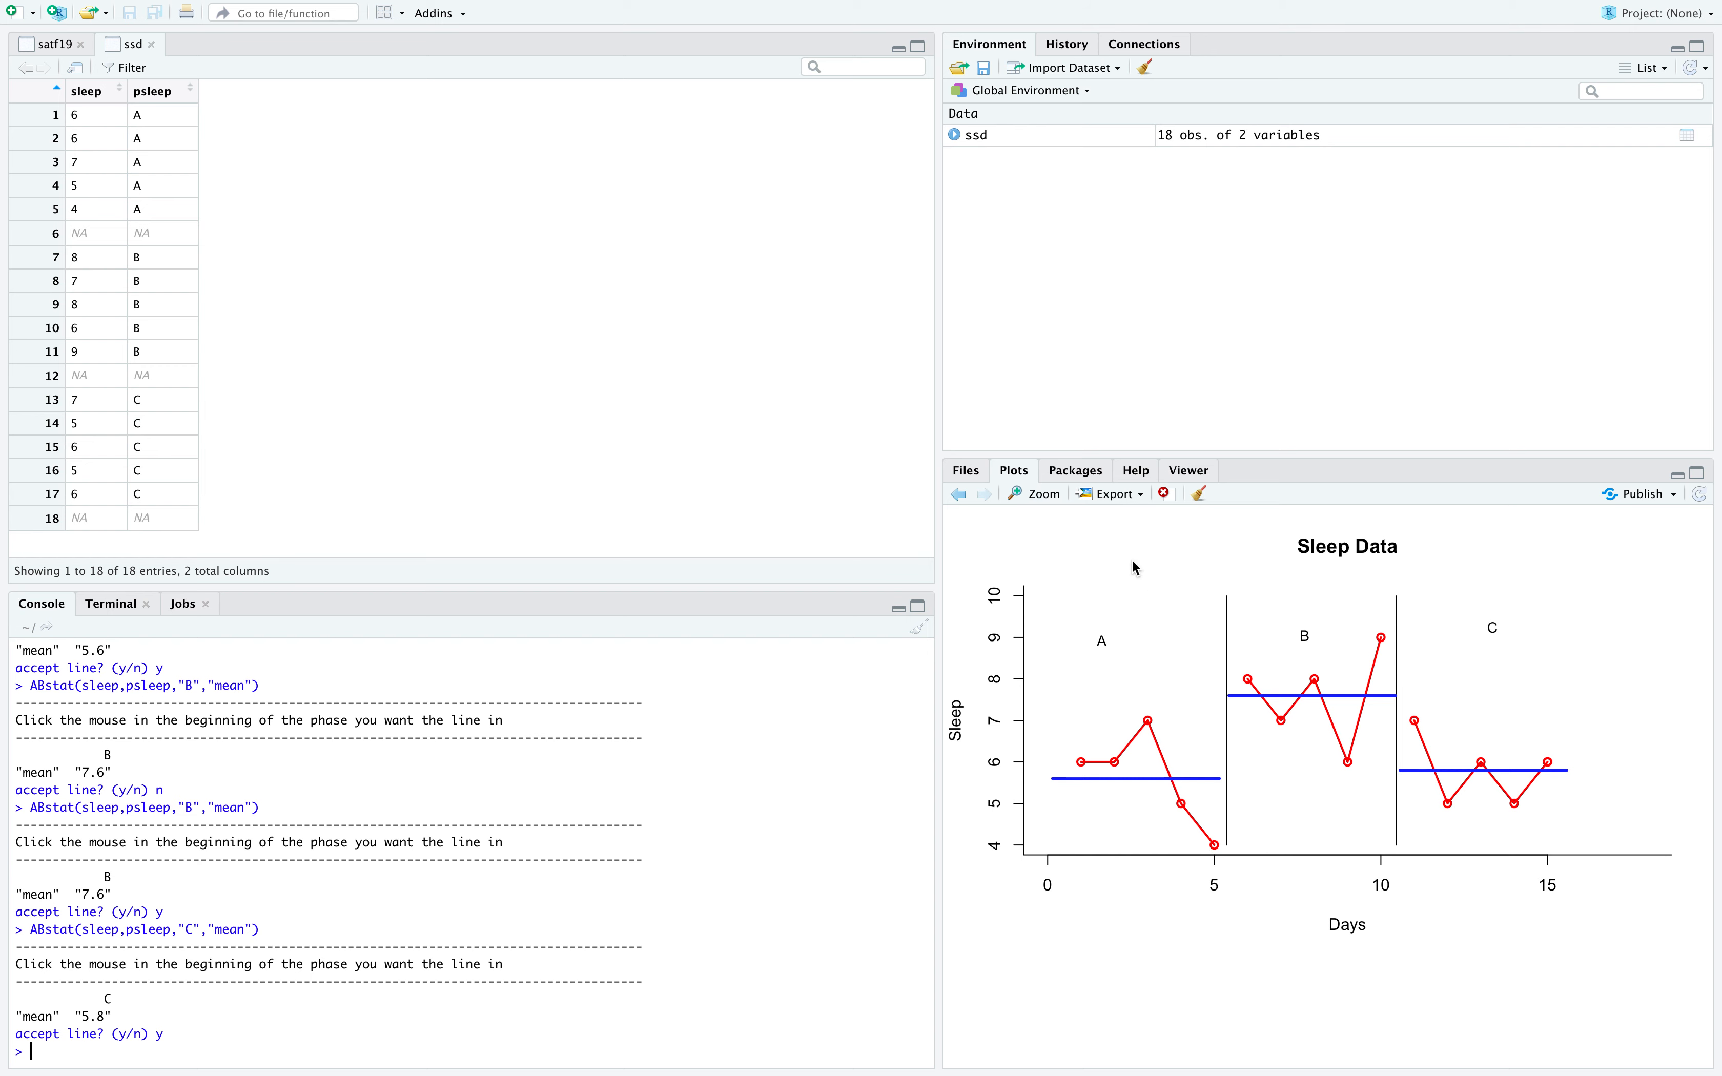
left_click(1124, 498)
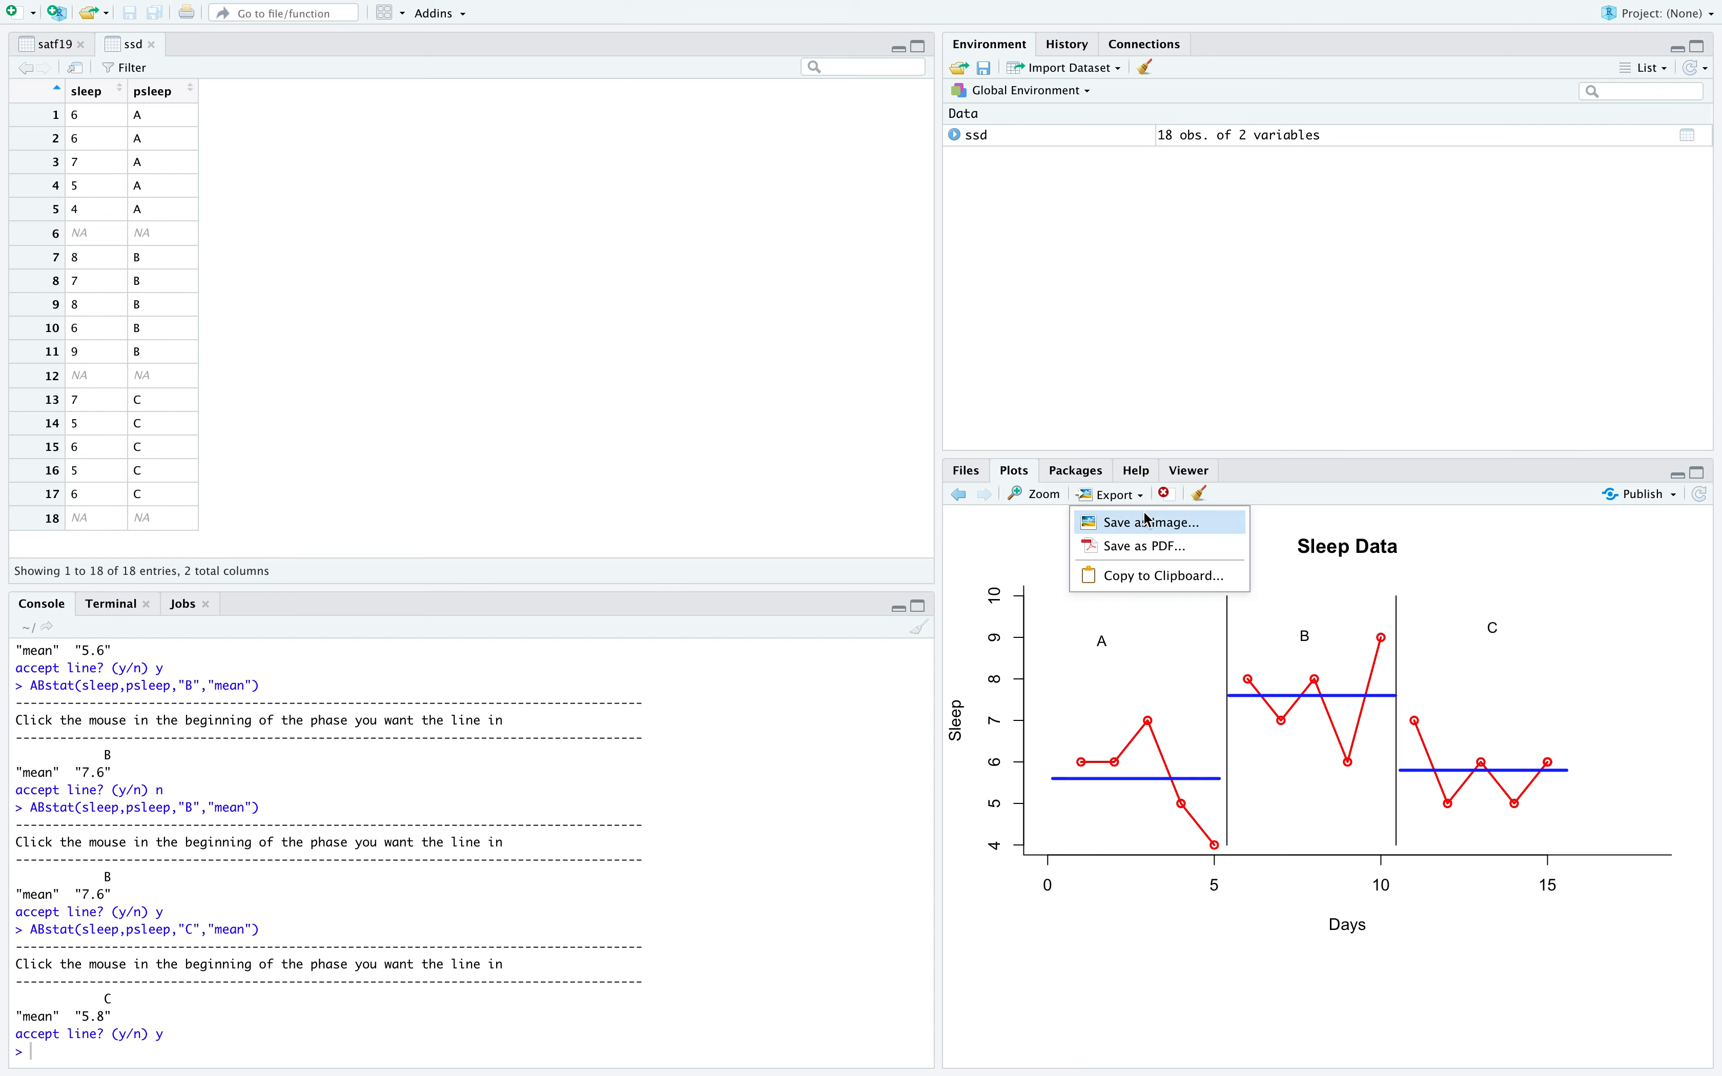
left_click(953, 633)
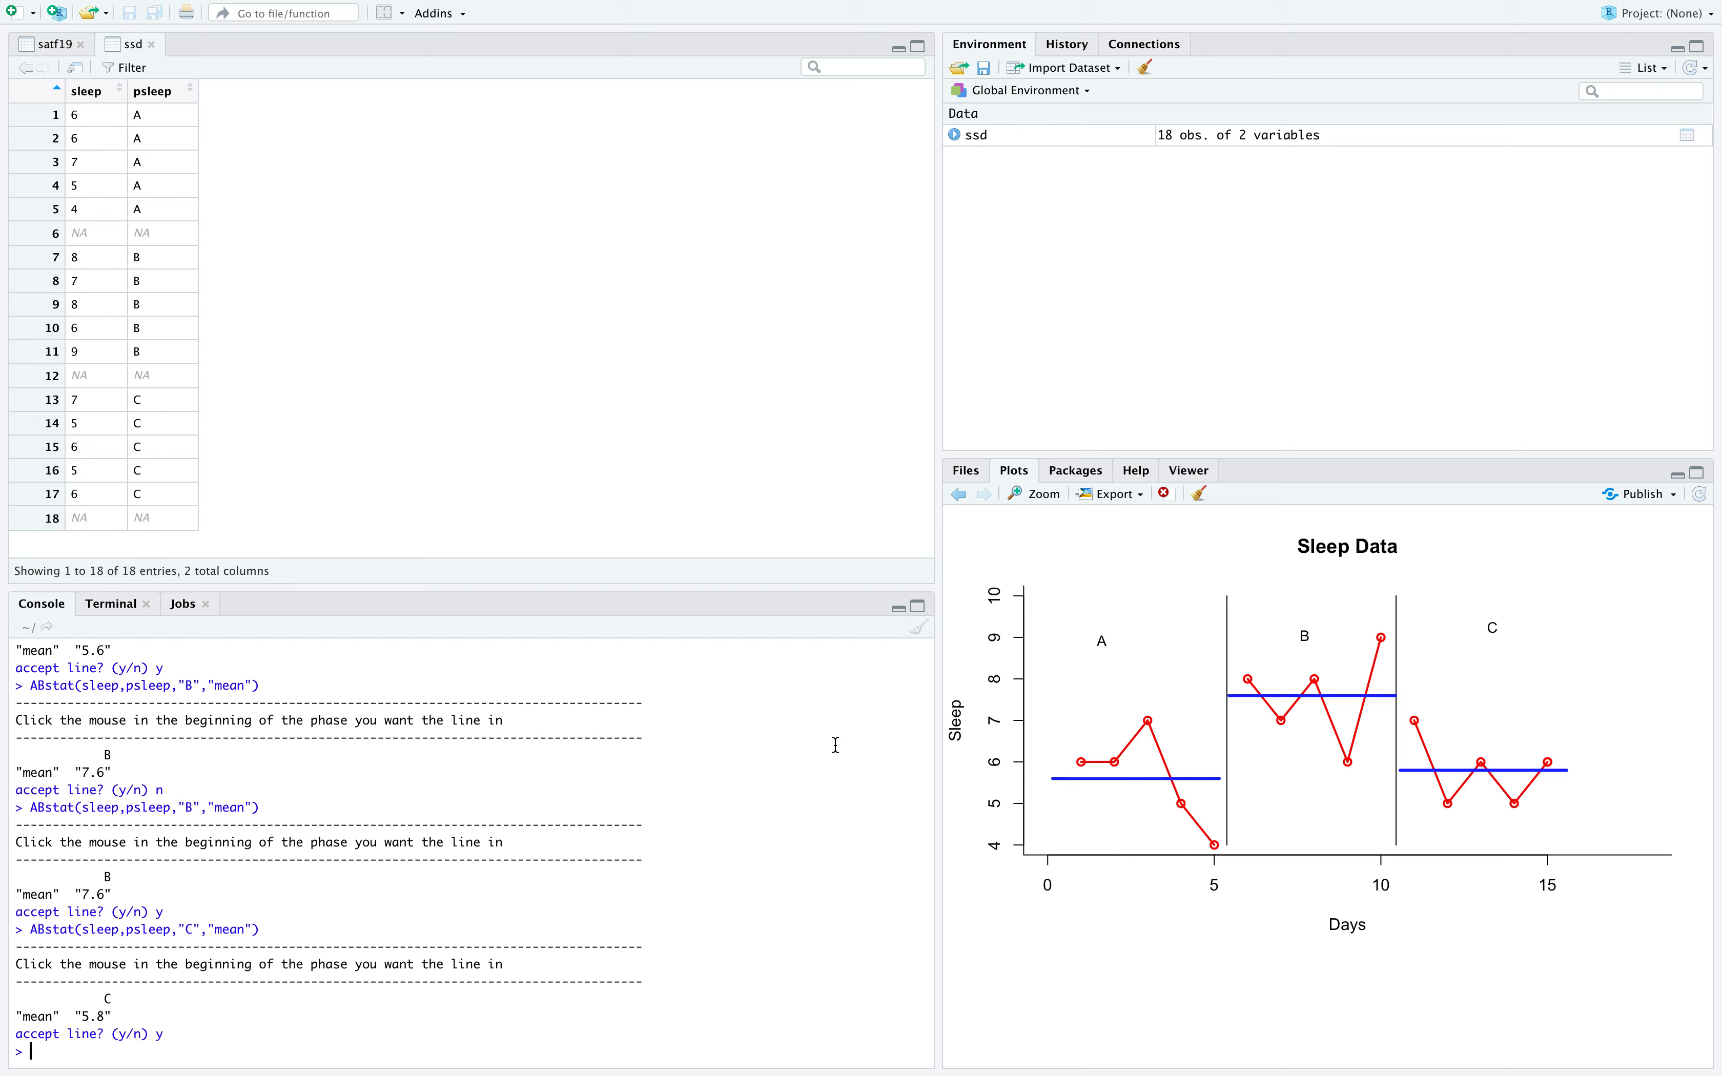
Try to add the phase B mean text to the sleep plot by running ABtext(mean = 7.6) without quotes.
type("ABtext(")
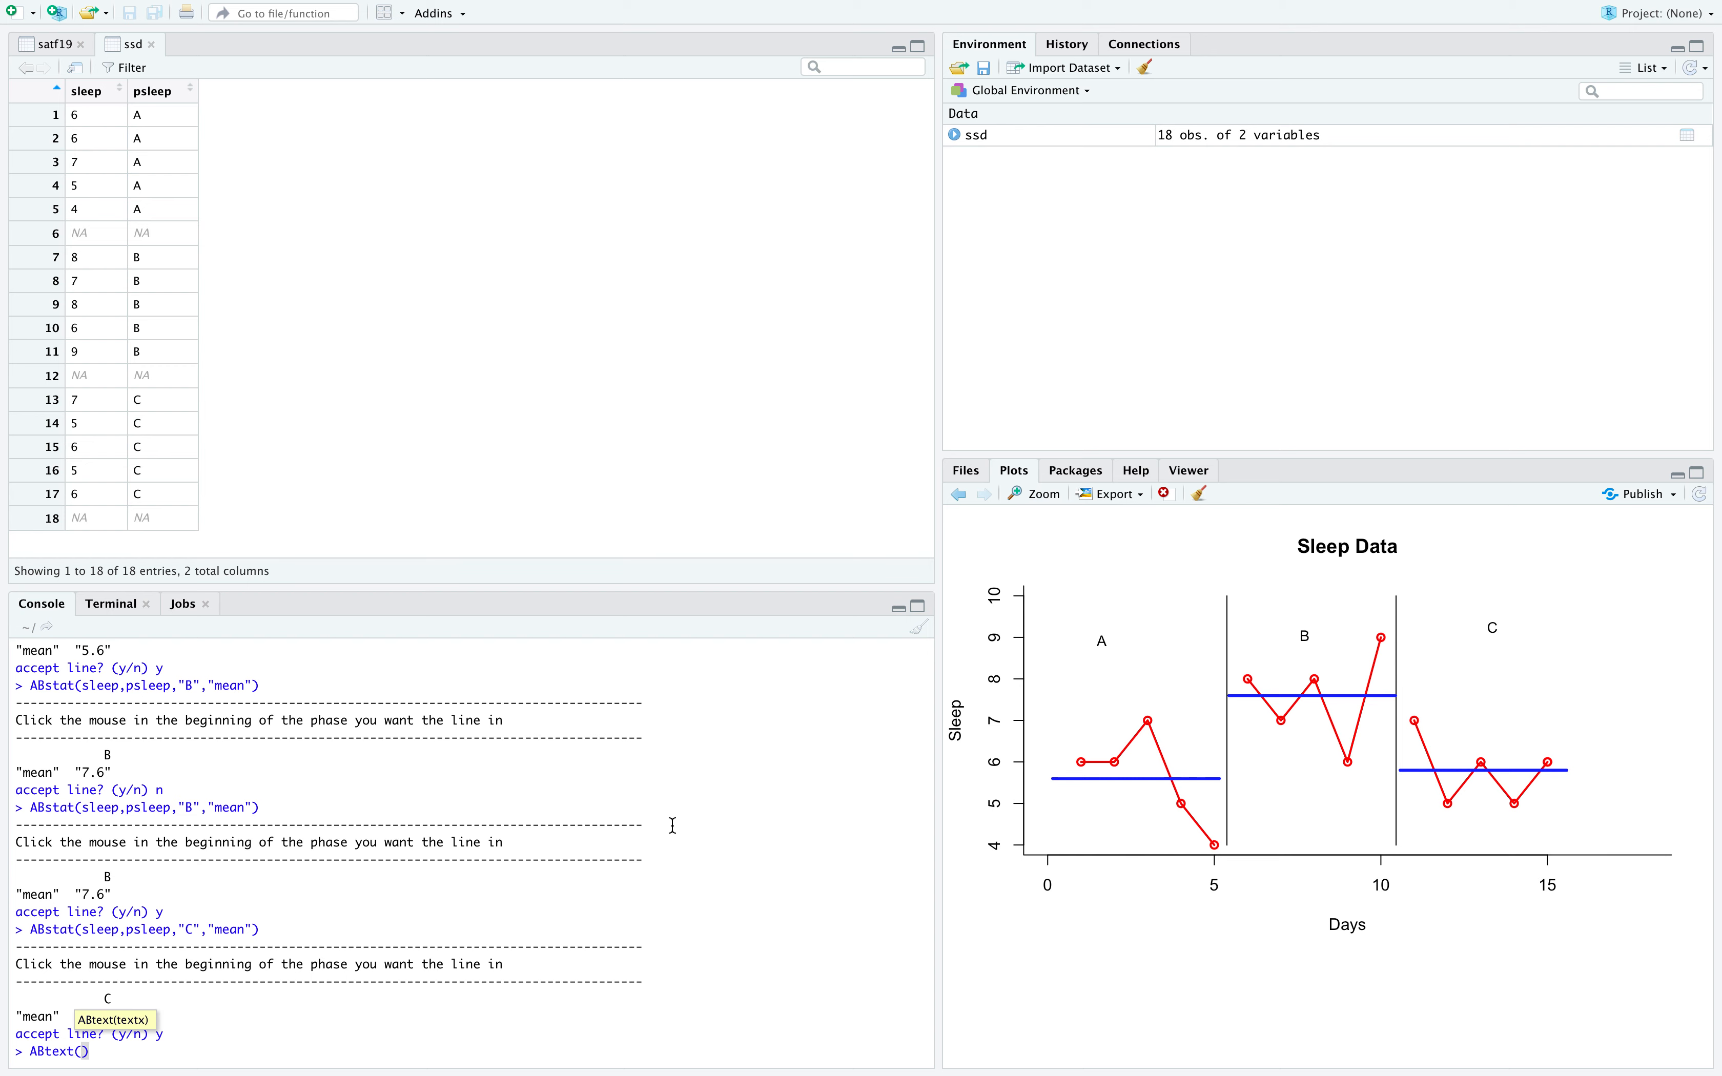
type("mean")
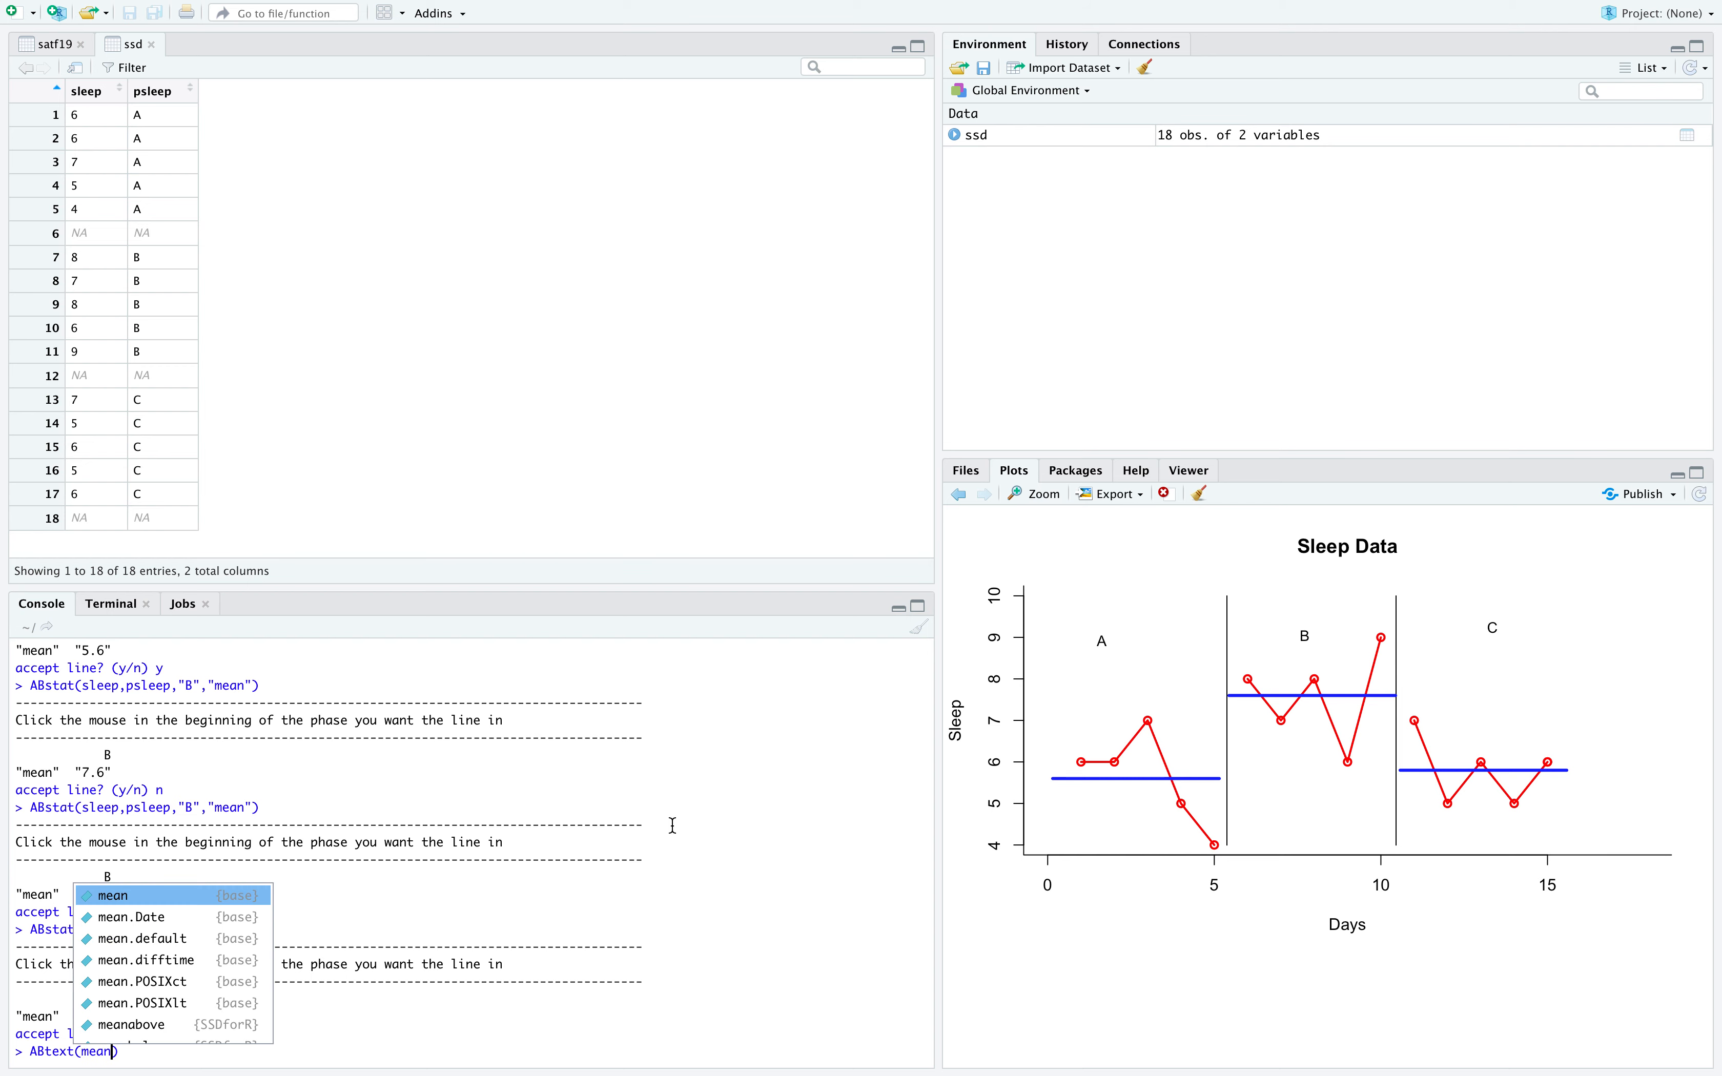
type("=")
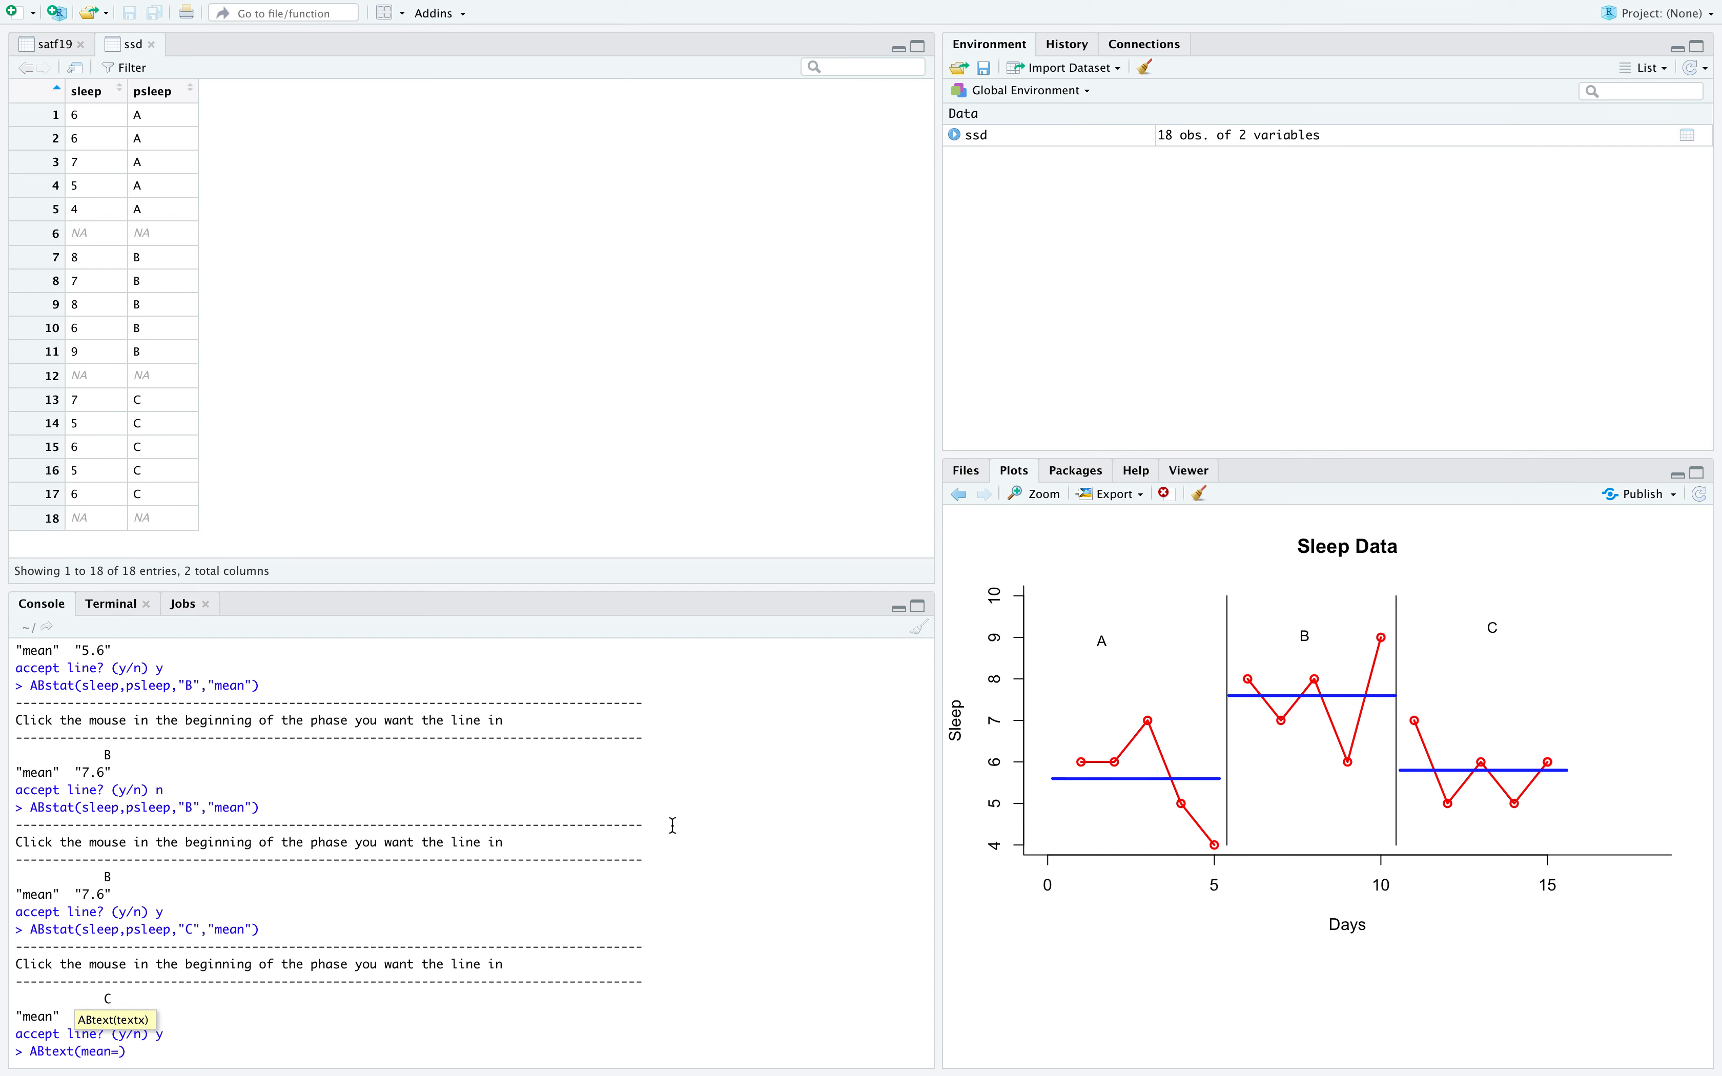
type("7.")
key("BackSpace")
key("BackSpace")
key("BackSpace")
type("= 7.6")
key("Return")
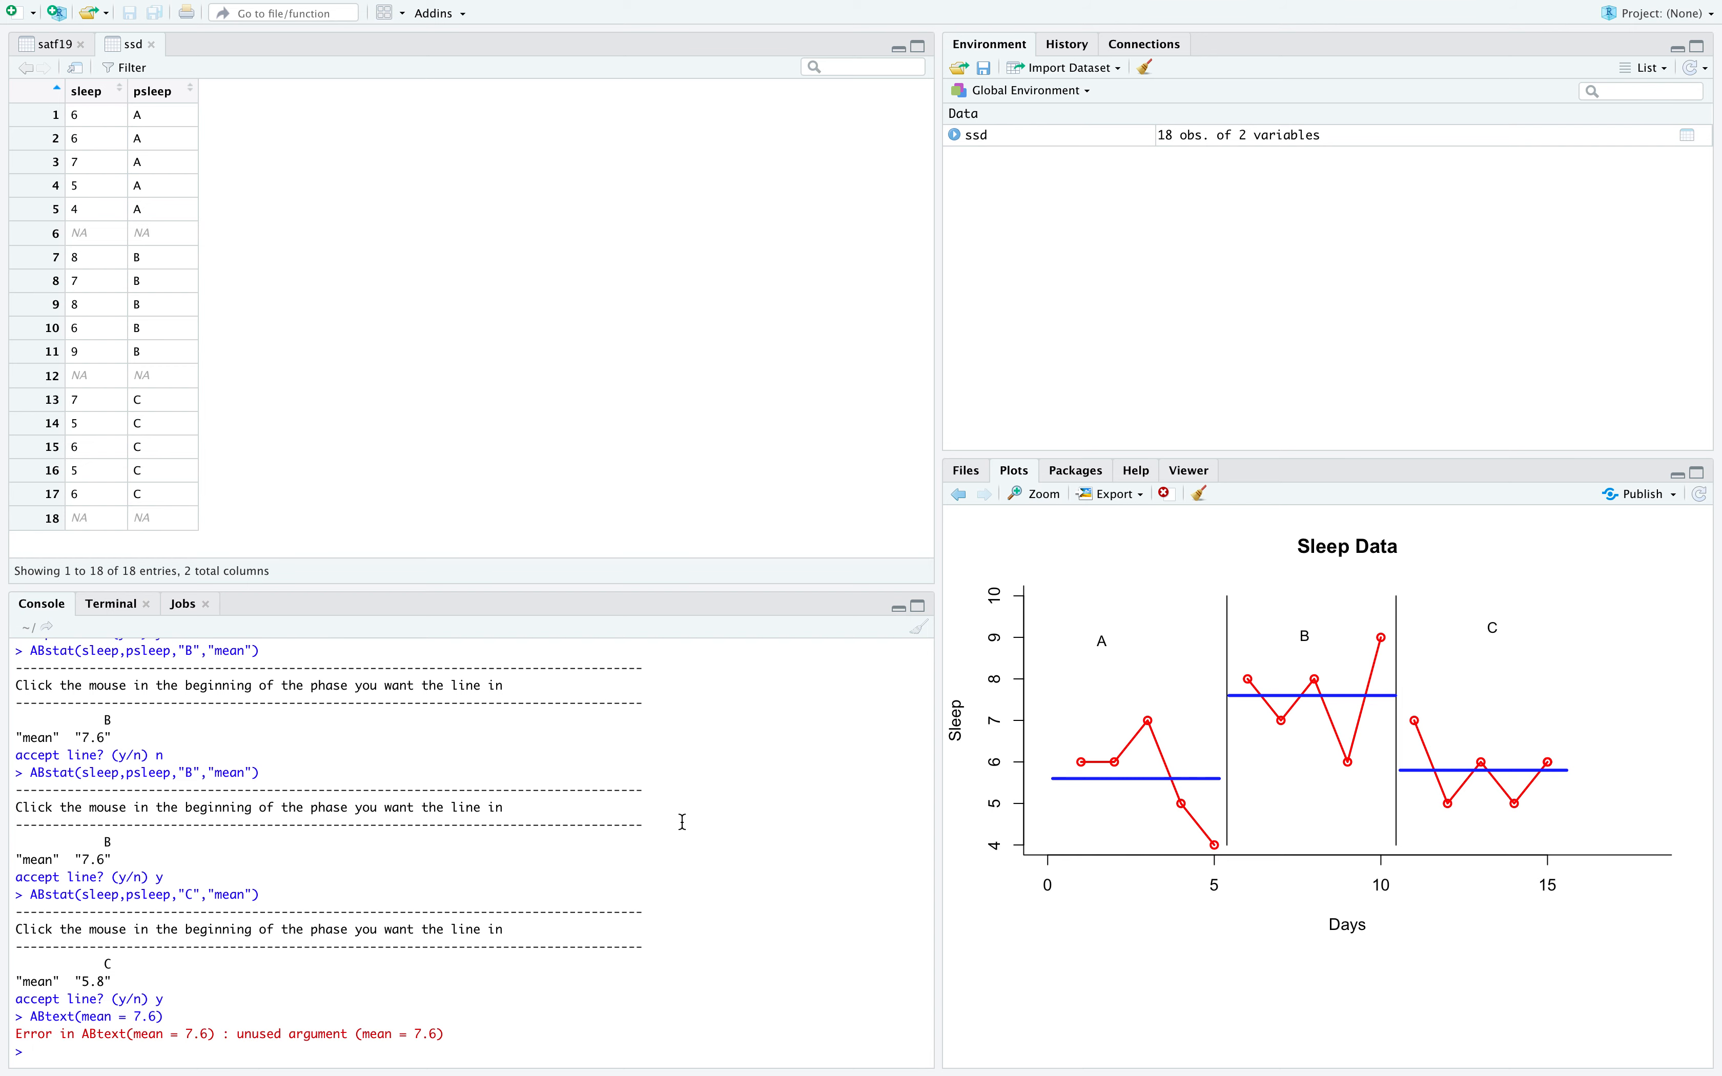
Try ABtext("mean = 7.6") with the text placed in phase C under its label, answering n to reject it.
type("ABtext (")
key("BackSpace")
type("(")
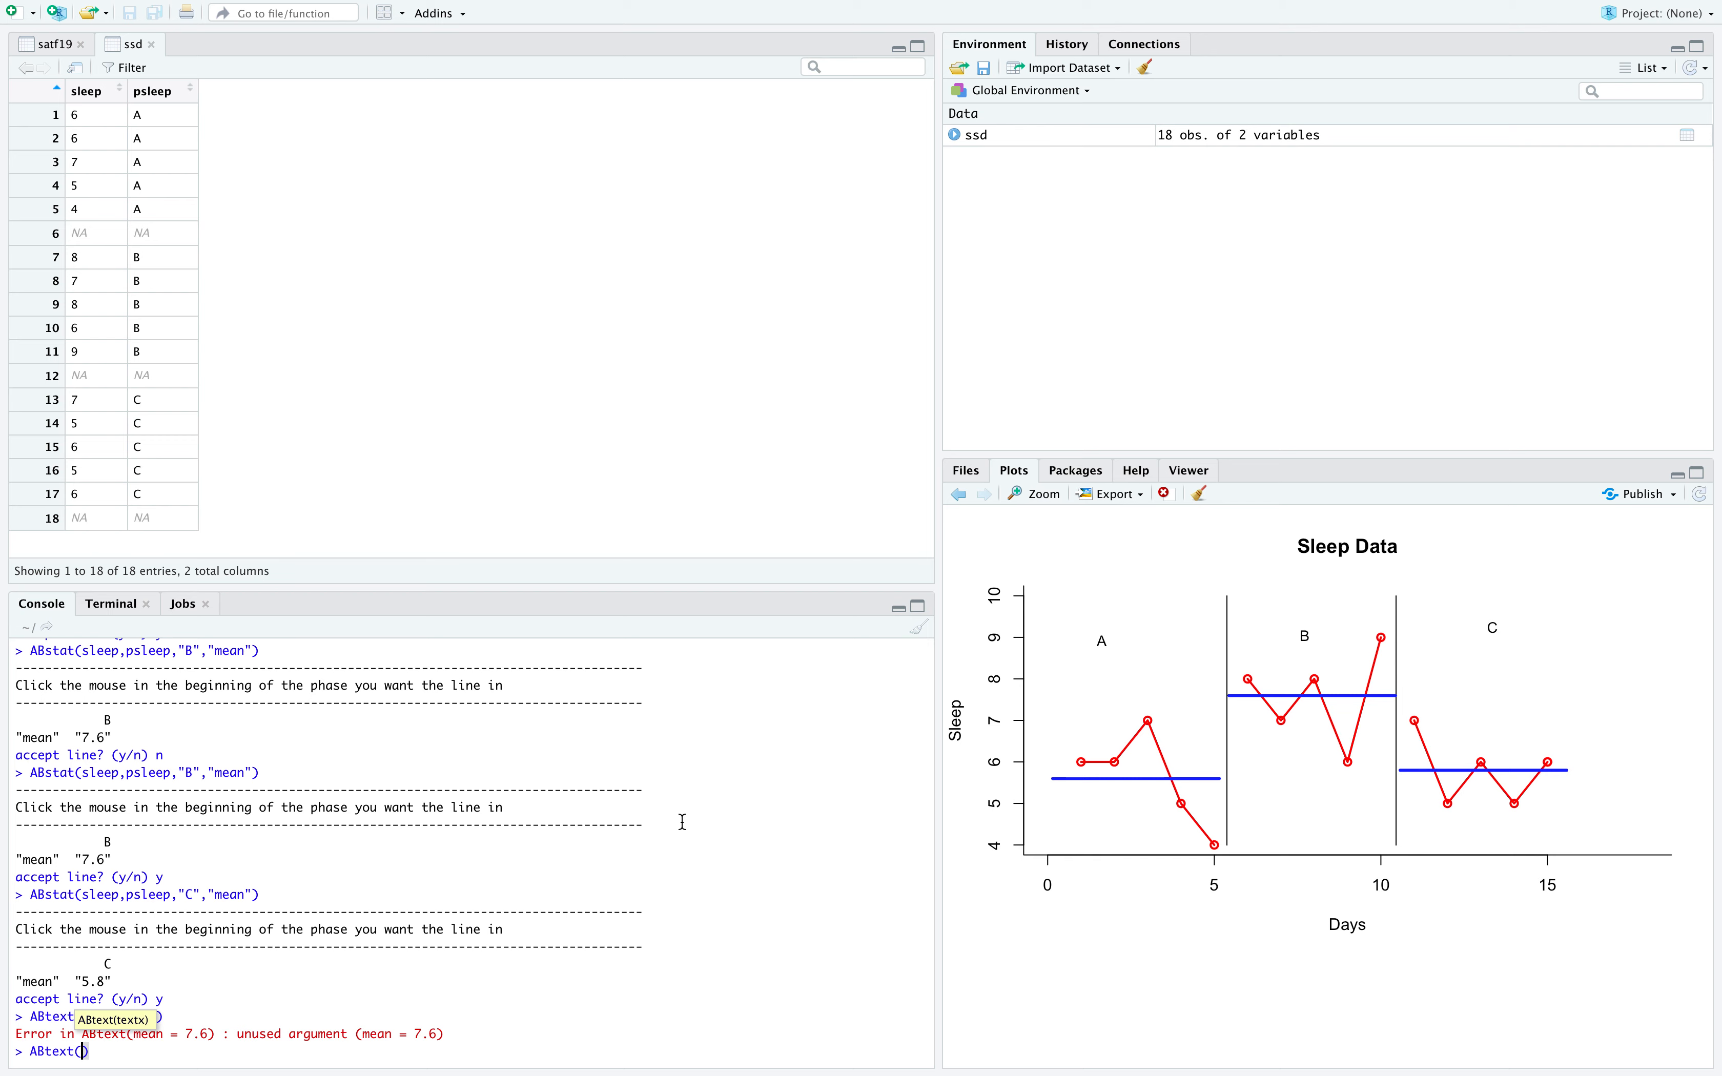
type("\"mean = 7.6")
key("Return")
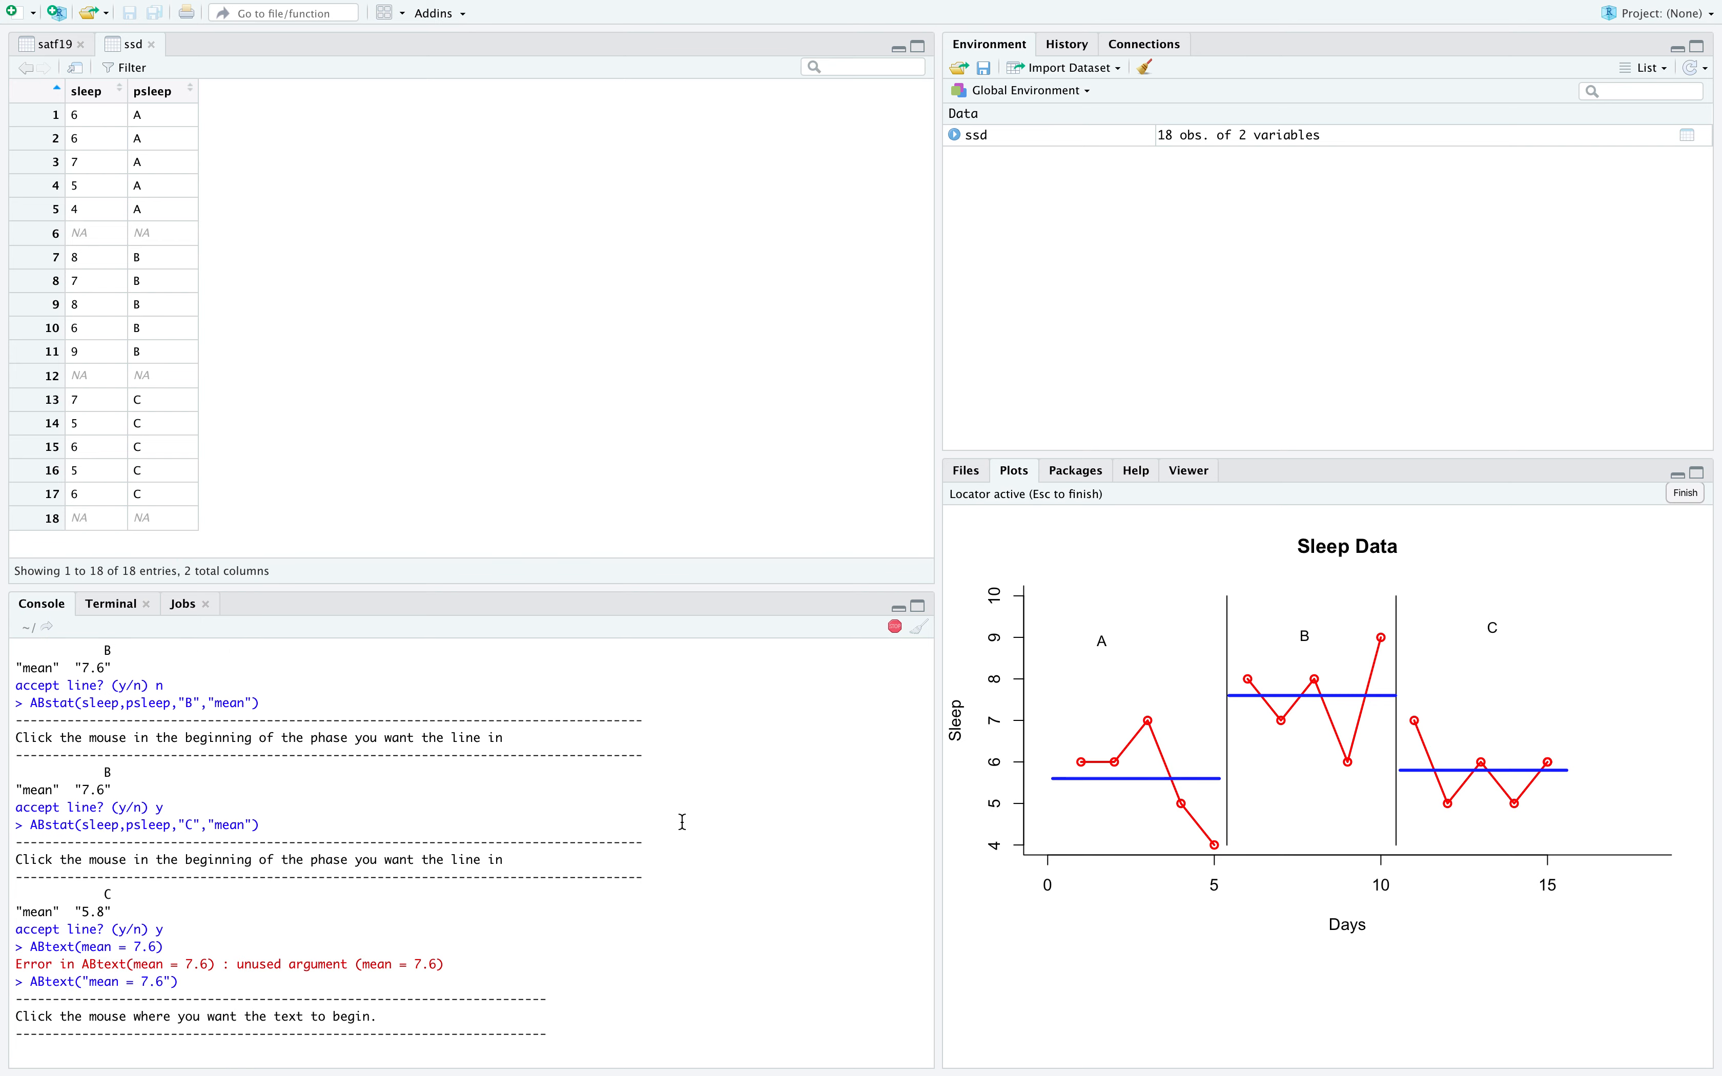
left_click(1470, 683)
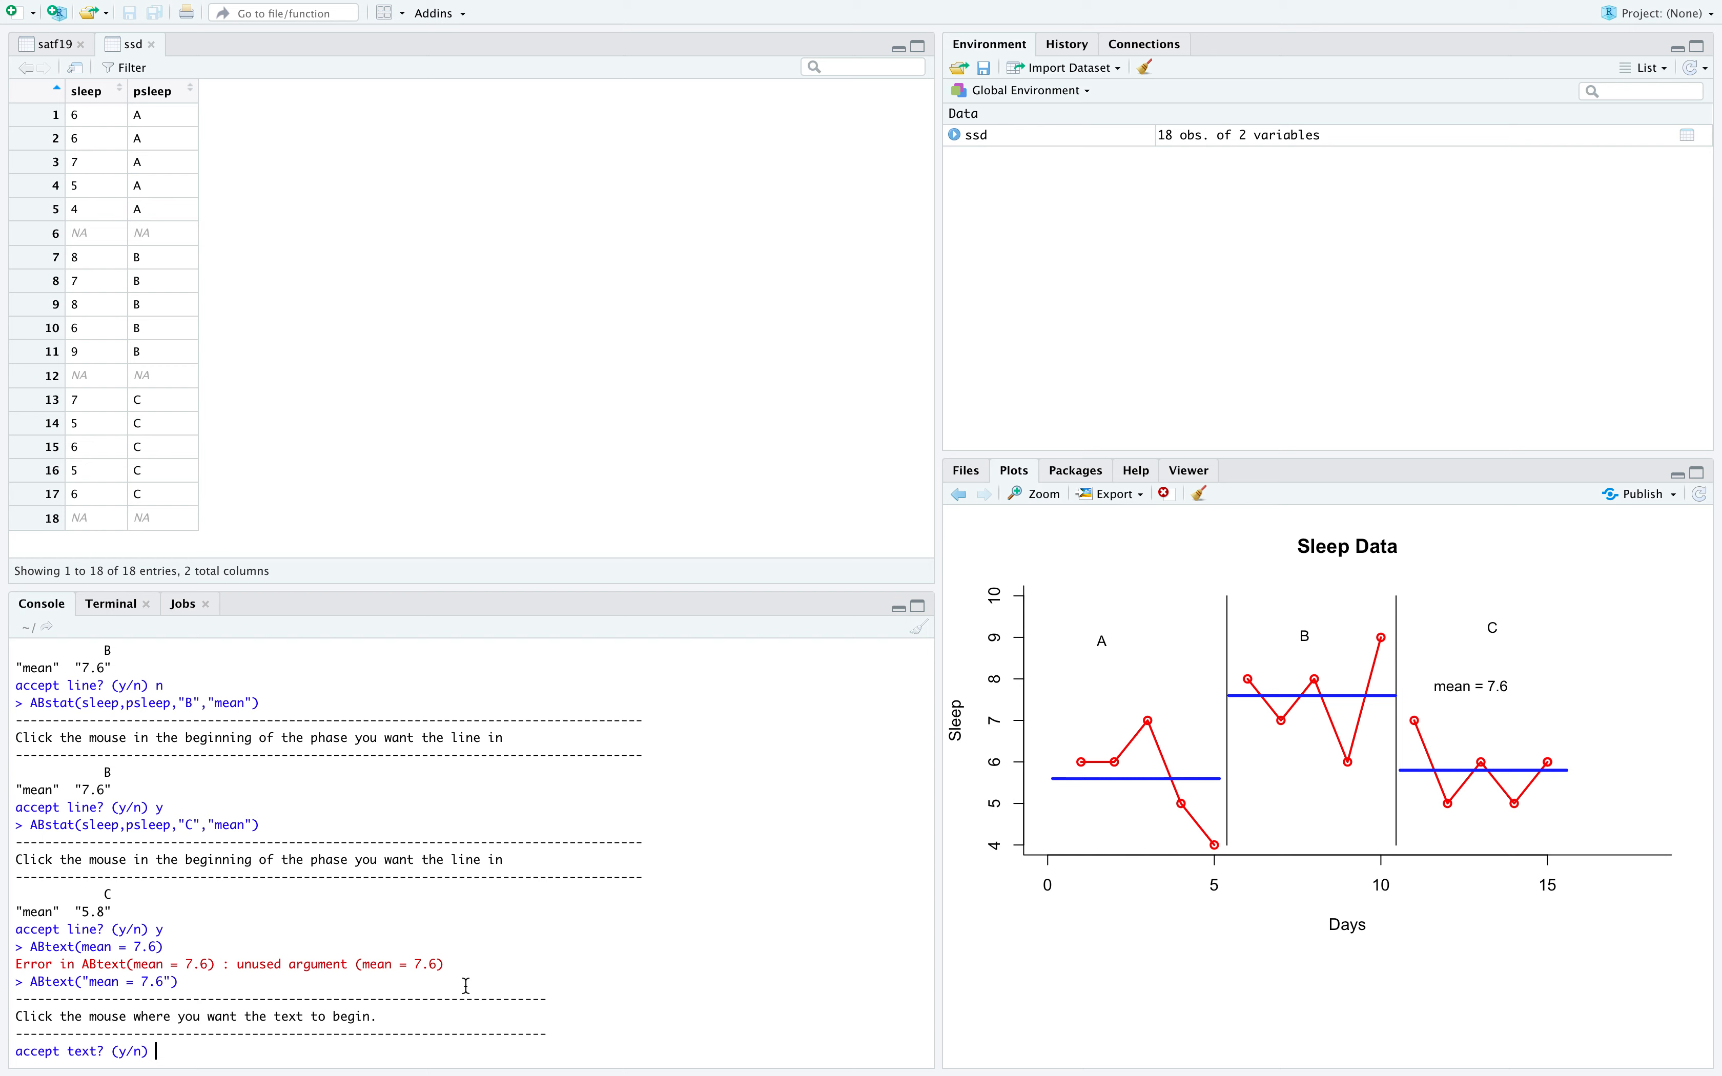
type("n")
key("Return")
Run ABtext("mean = 7.6") again, place the text low in phase B at about day 7, and accept it.
key("Up")
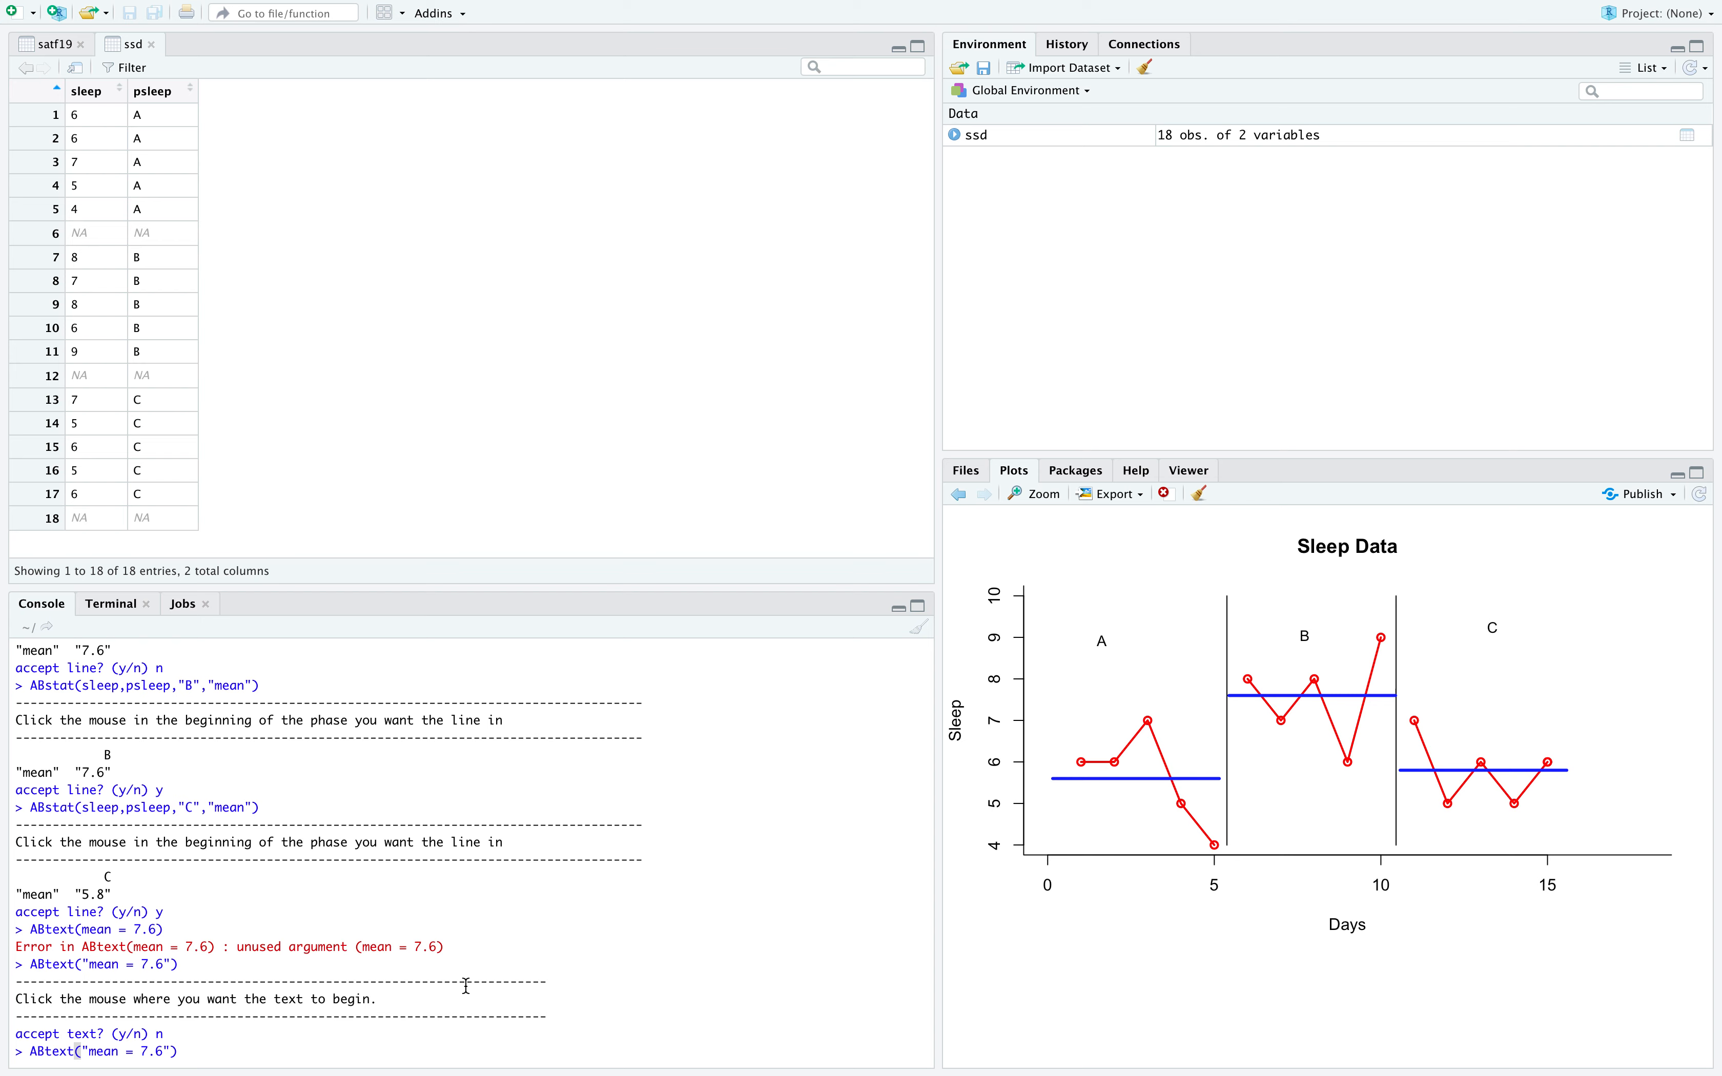
key("Return")
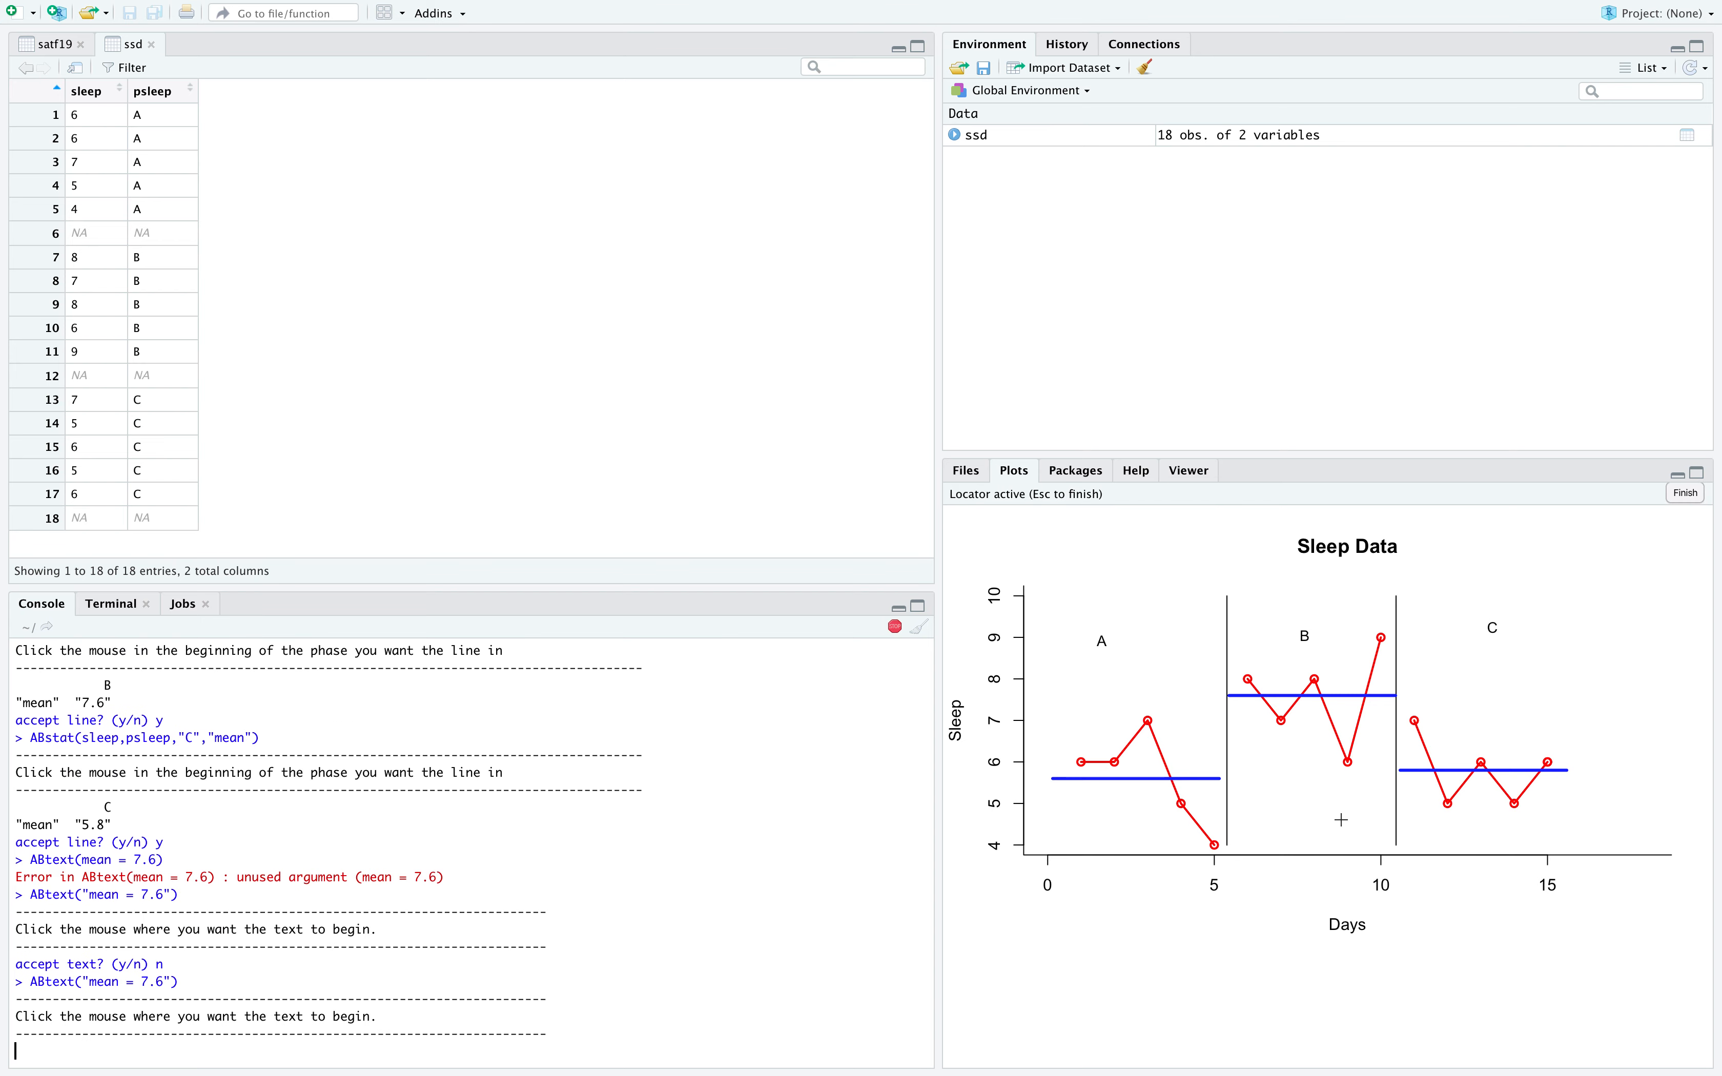
left_click(1273, 787)
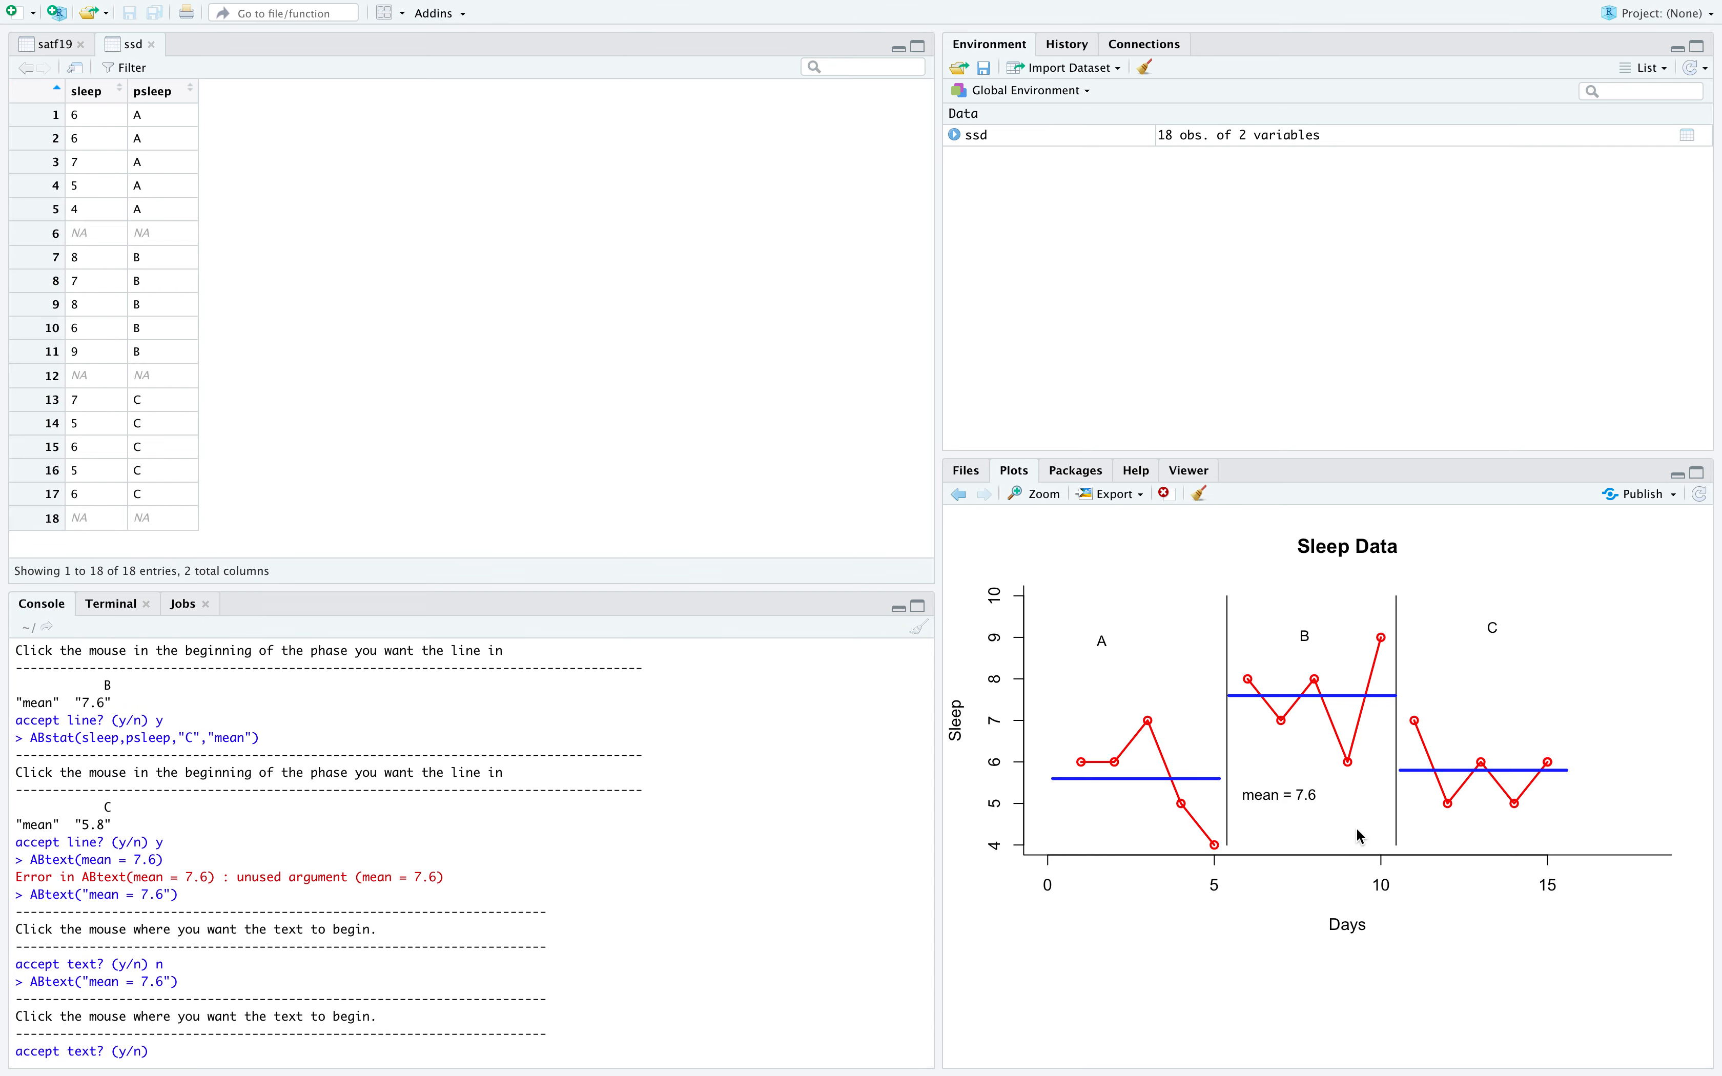
type("y")
key("Return")
Run ABtext("mean = 5.8"), place the text in phase C below its label at about day 12.5, and accept it.
key("Up")
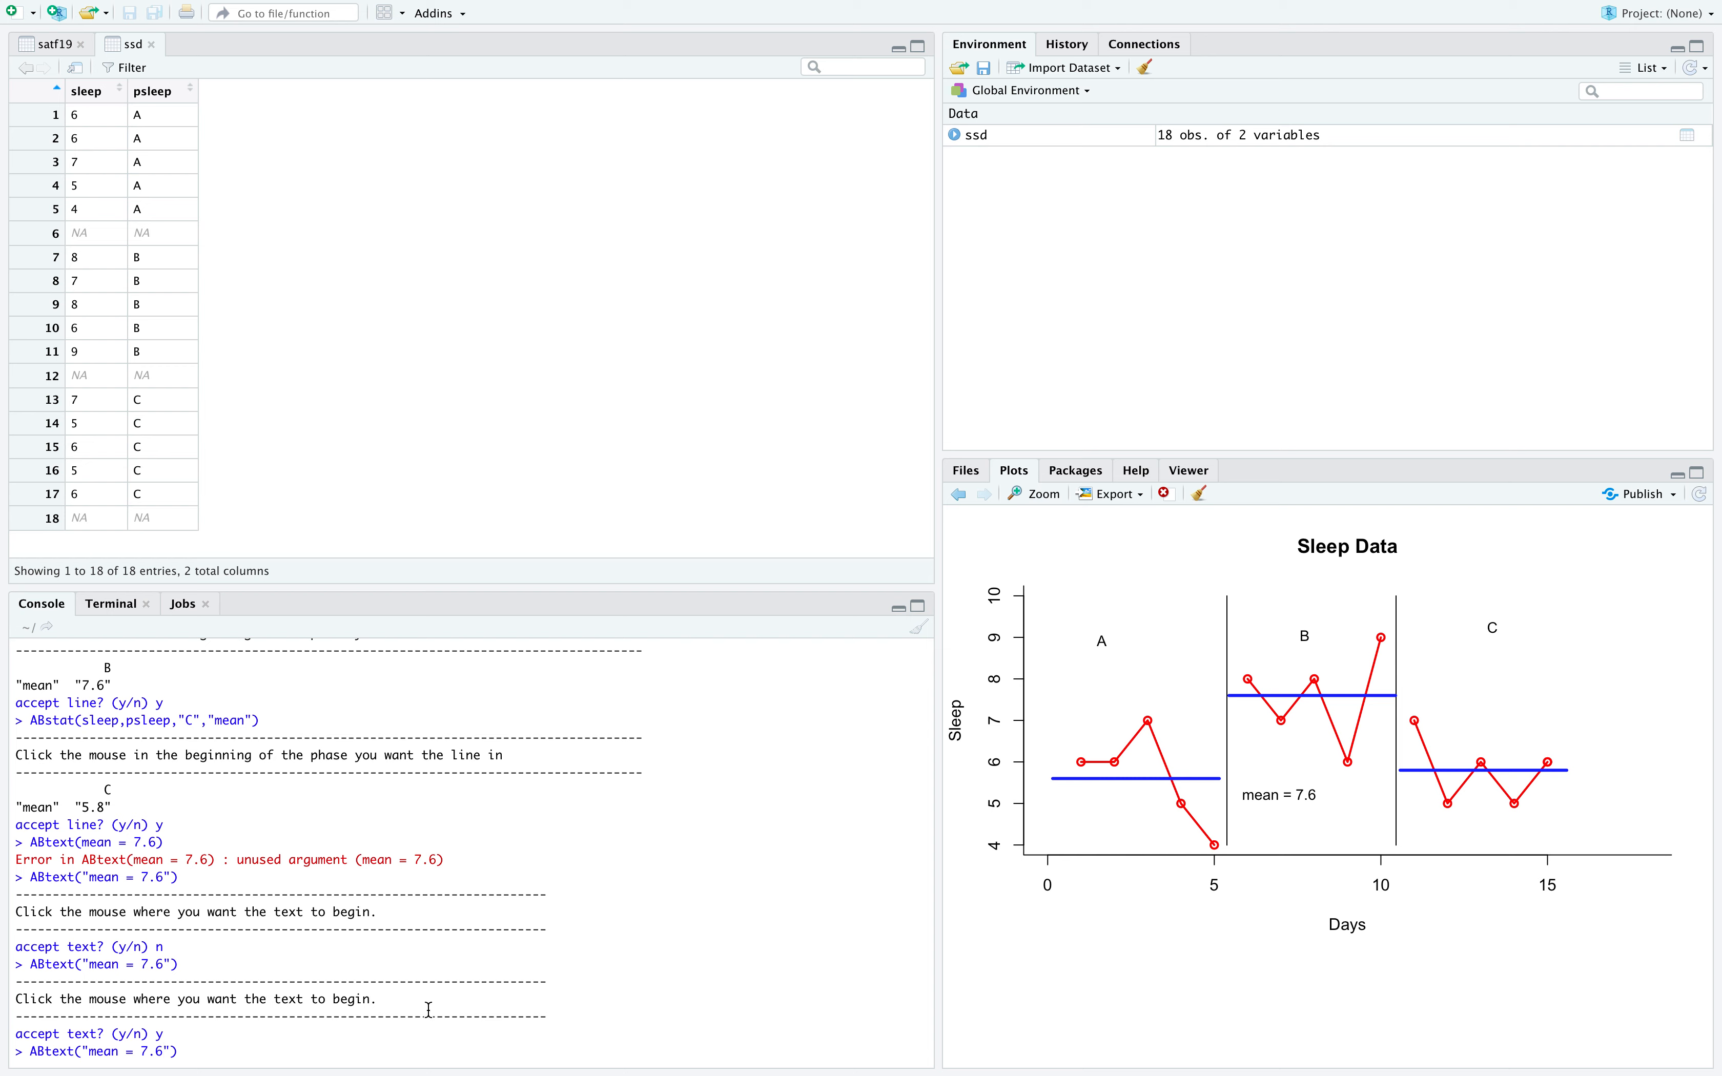
key("Left")
key("Left")
key("Left")
key("Left")
key("shift+Right")
key("shift+Right")
key("shift+Right")
type("5.8")
key("Return")
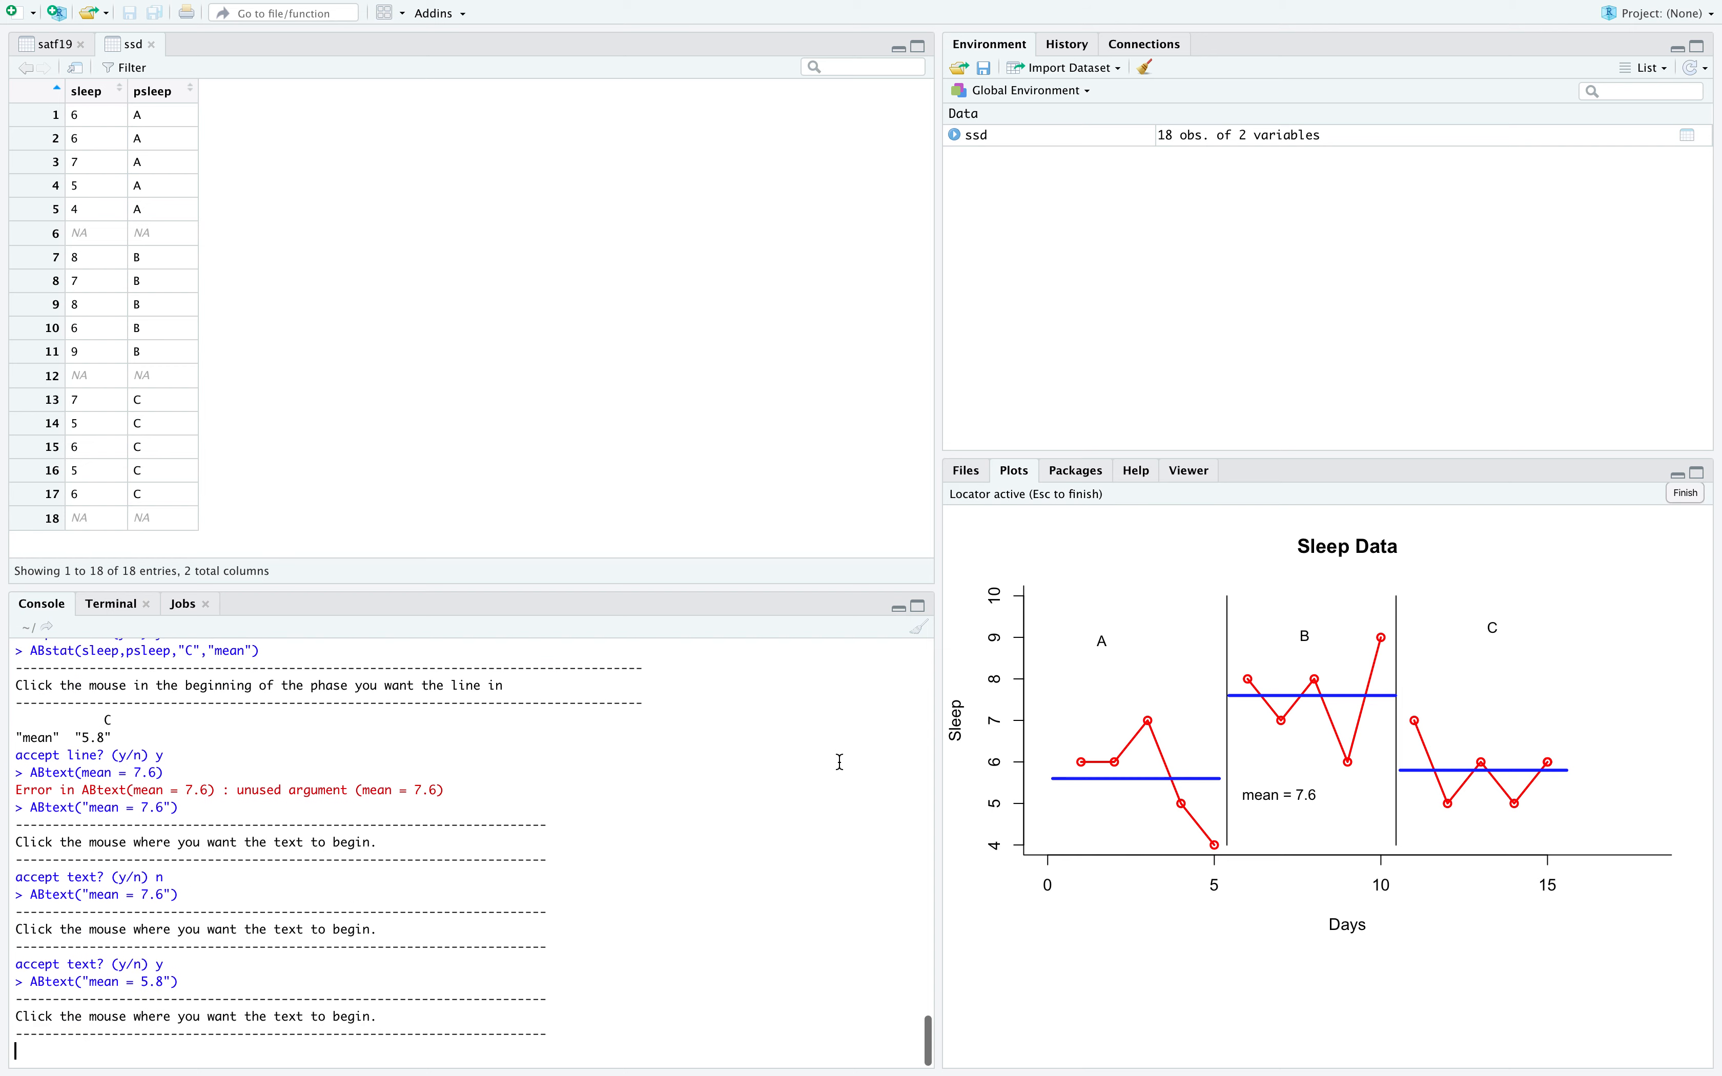
left_click(1462, 688)
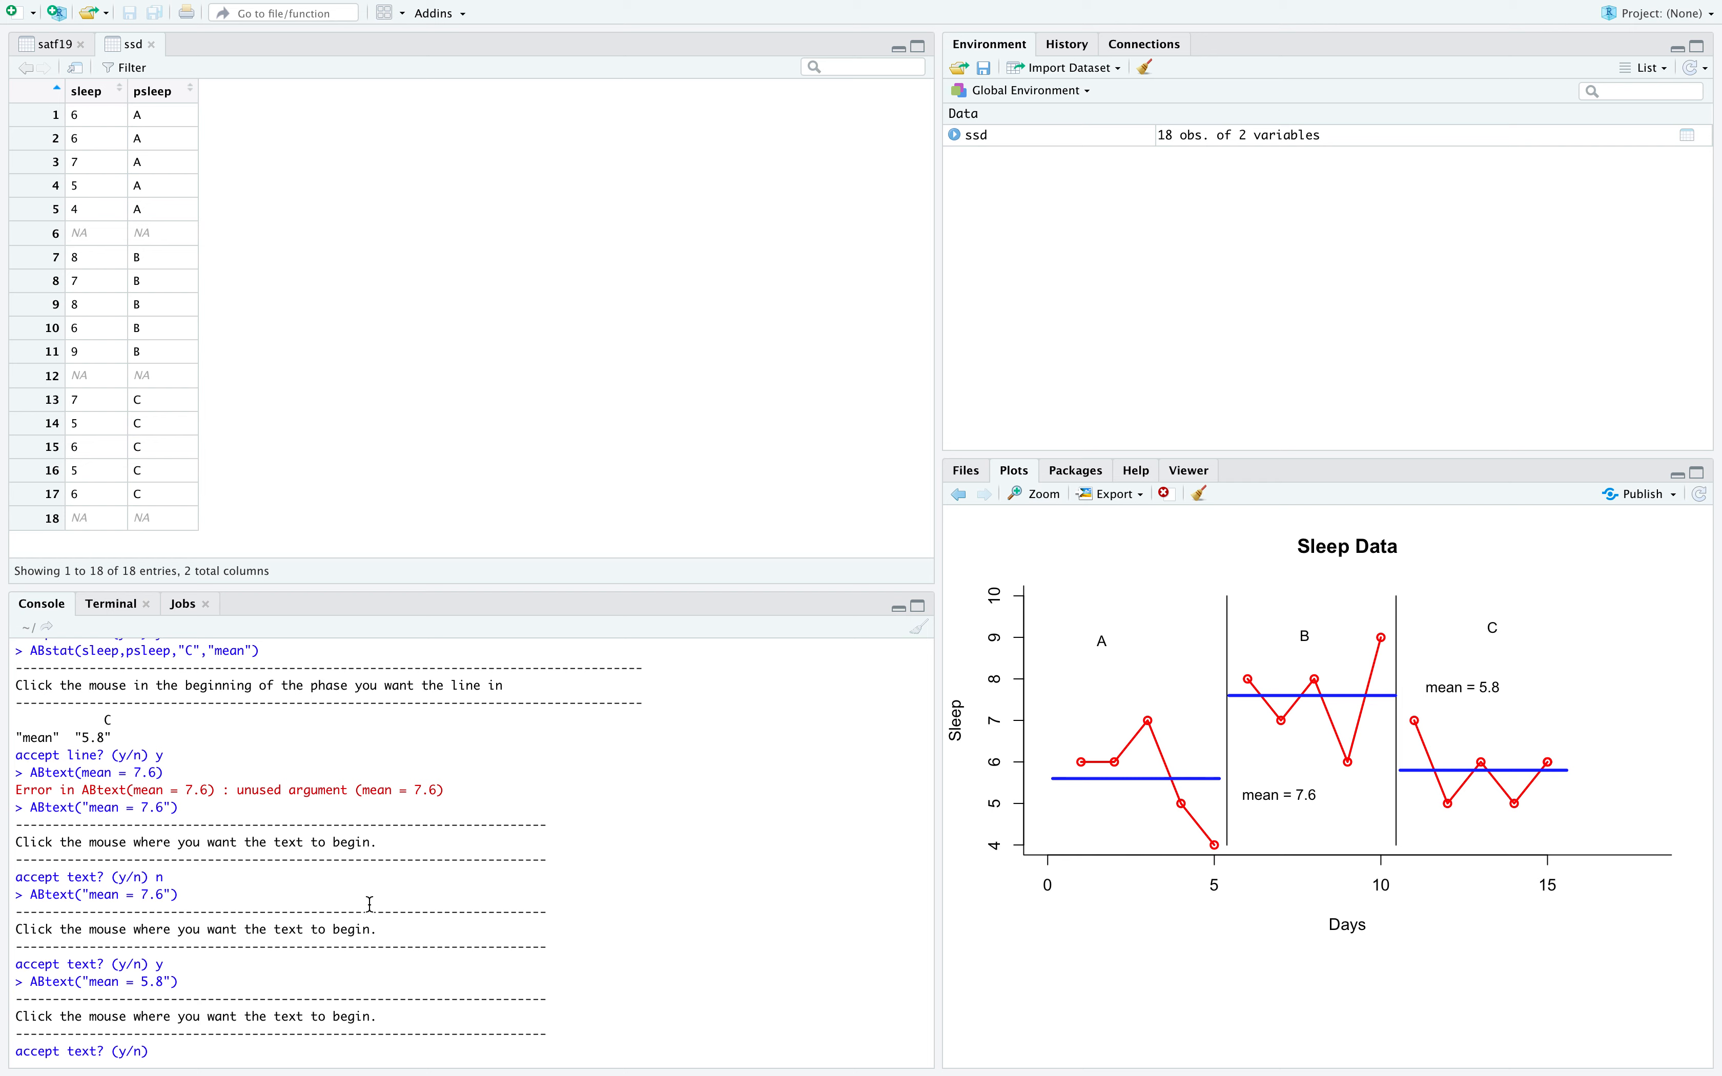
scroll(363, 896, "up", 5)
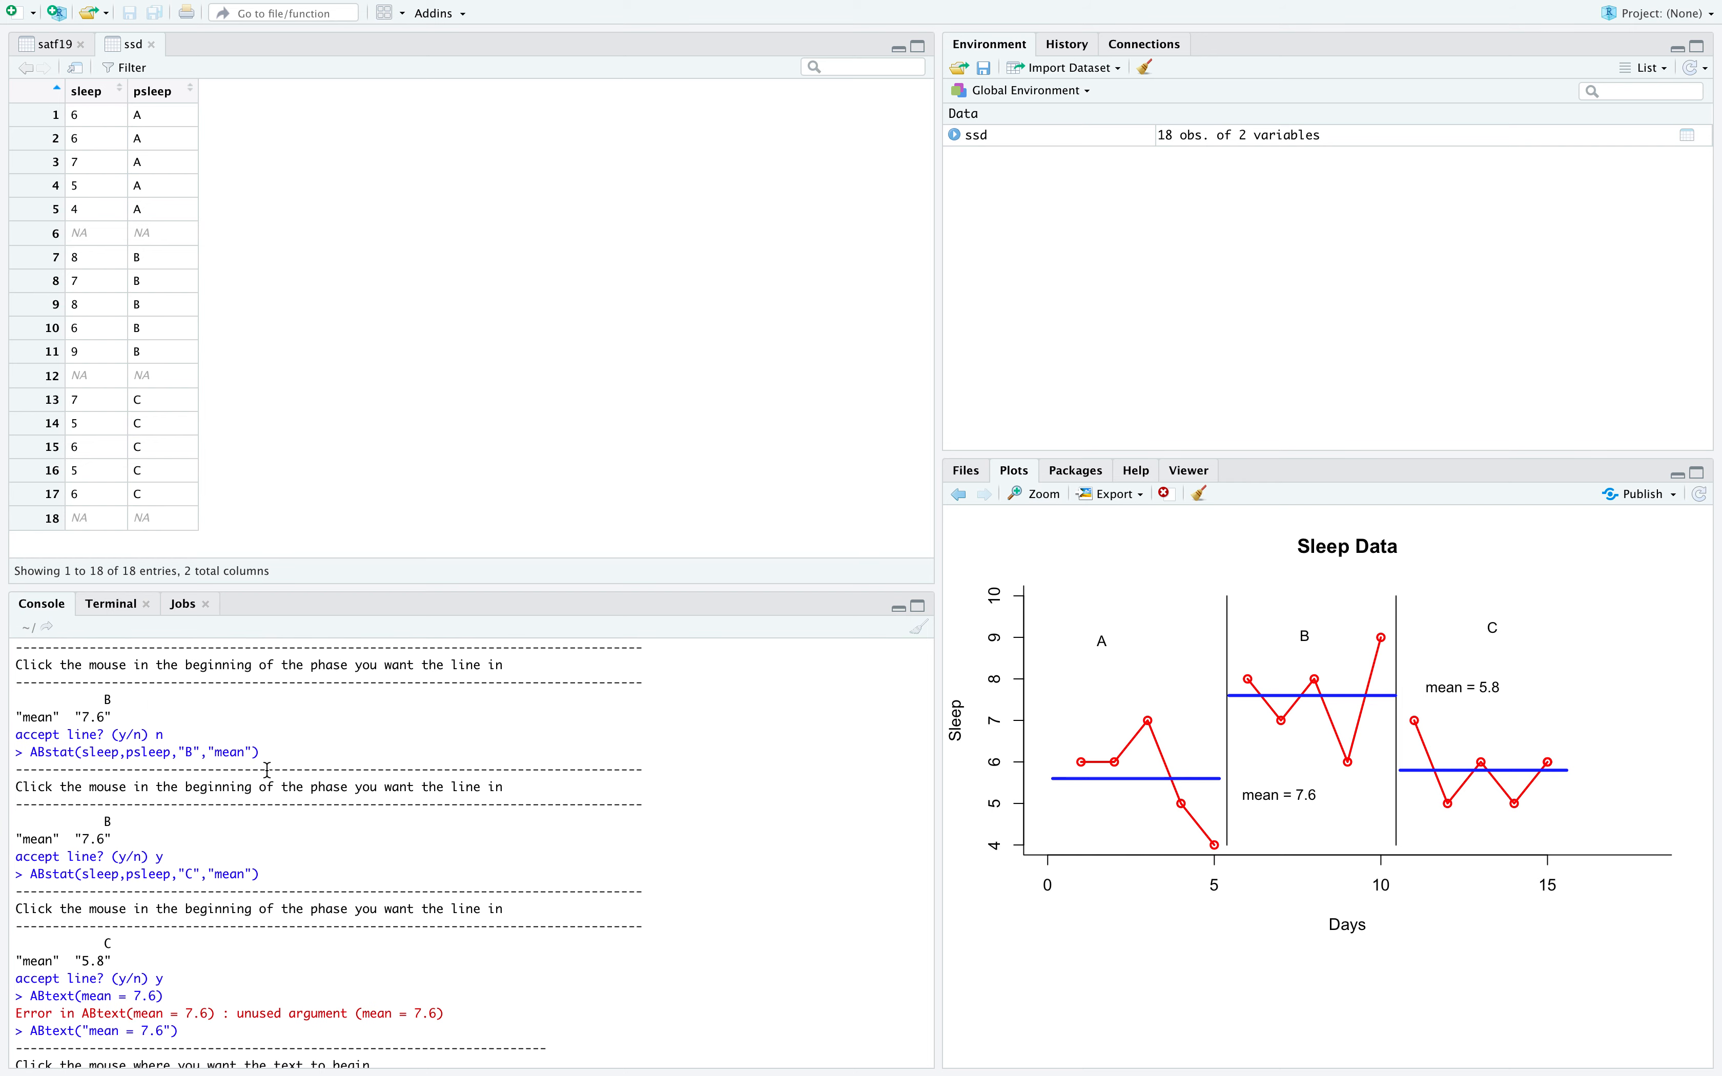
scroll(266, 771, "up", 4)
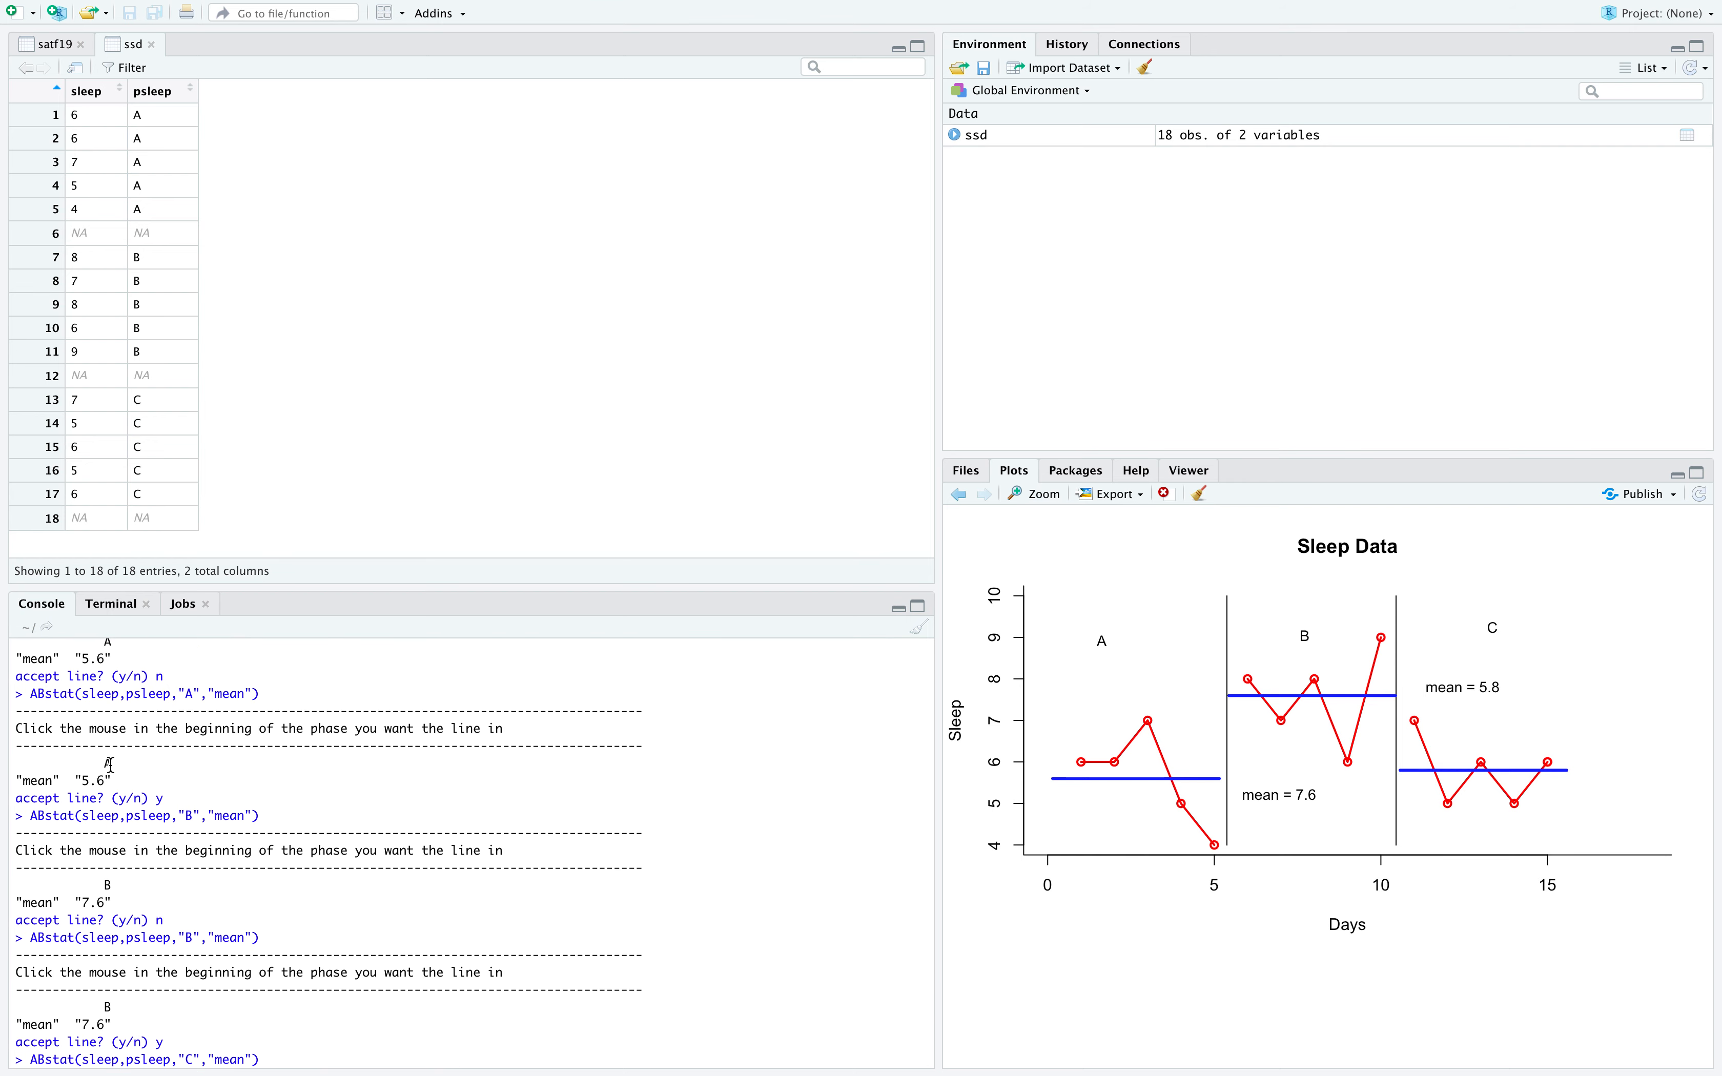
scroll(468, 763, "down", 10)
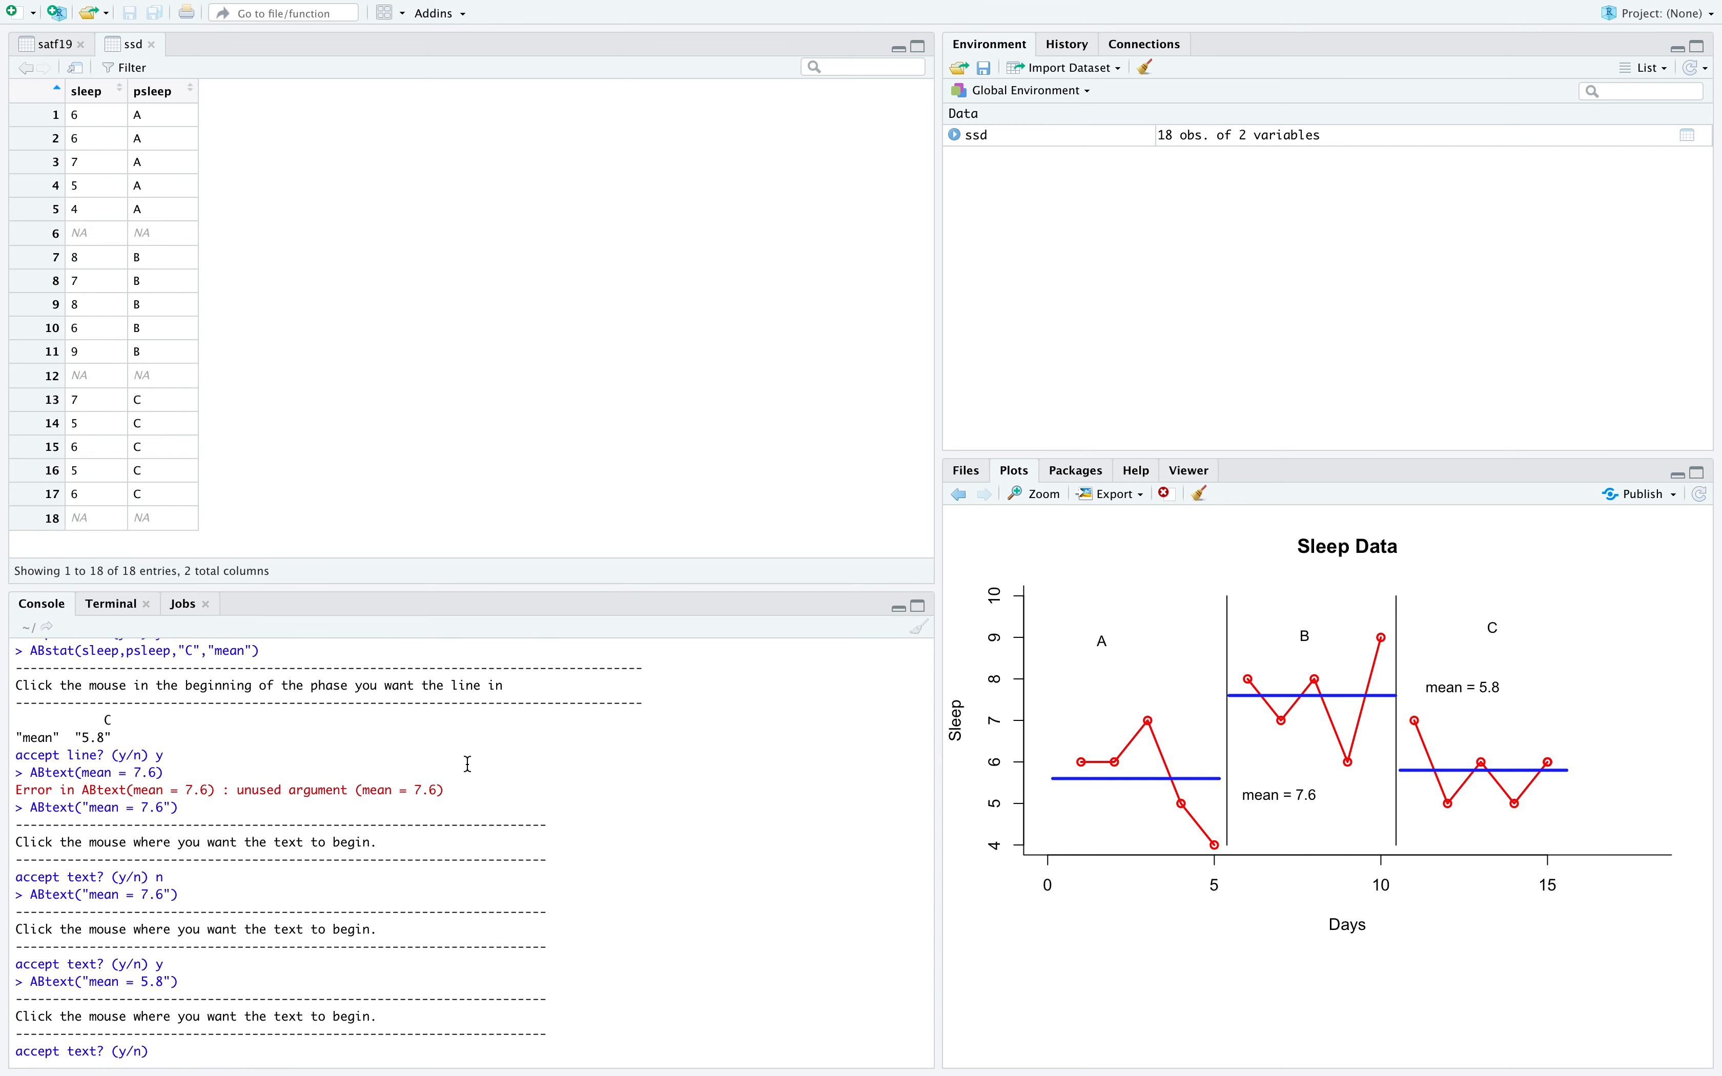
key("Up")
key("Down")
type("y")
key("Return")
Run ABtext("mean = 5.6"), place the text in phase A below its label at about day 1, and accept it.
key("Up")
key("Left")
key("Left")
key("Left")
key("shift+Right")
type("6")
key("Return")
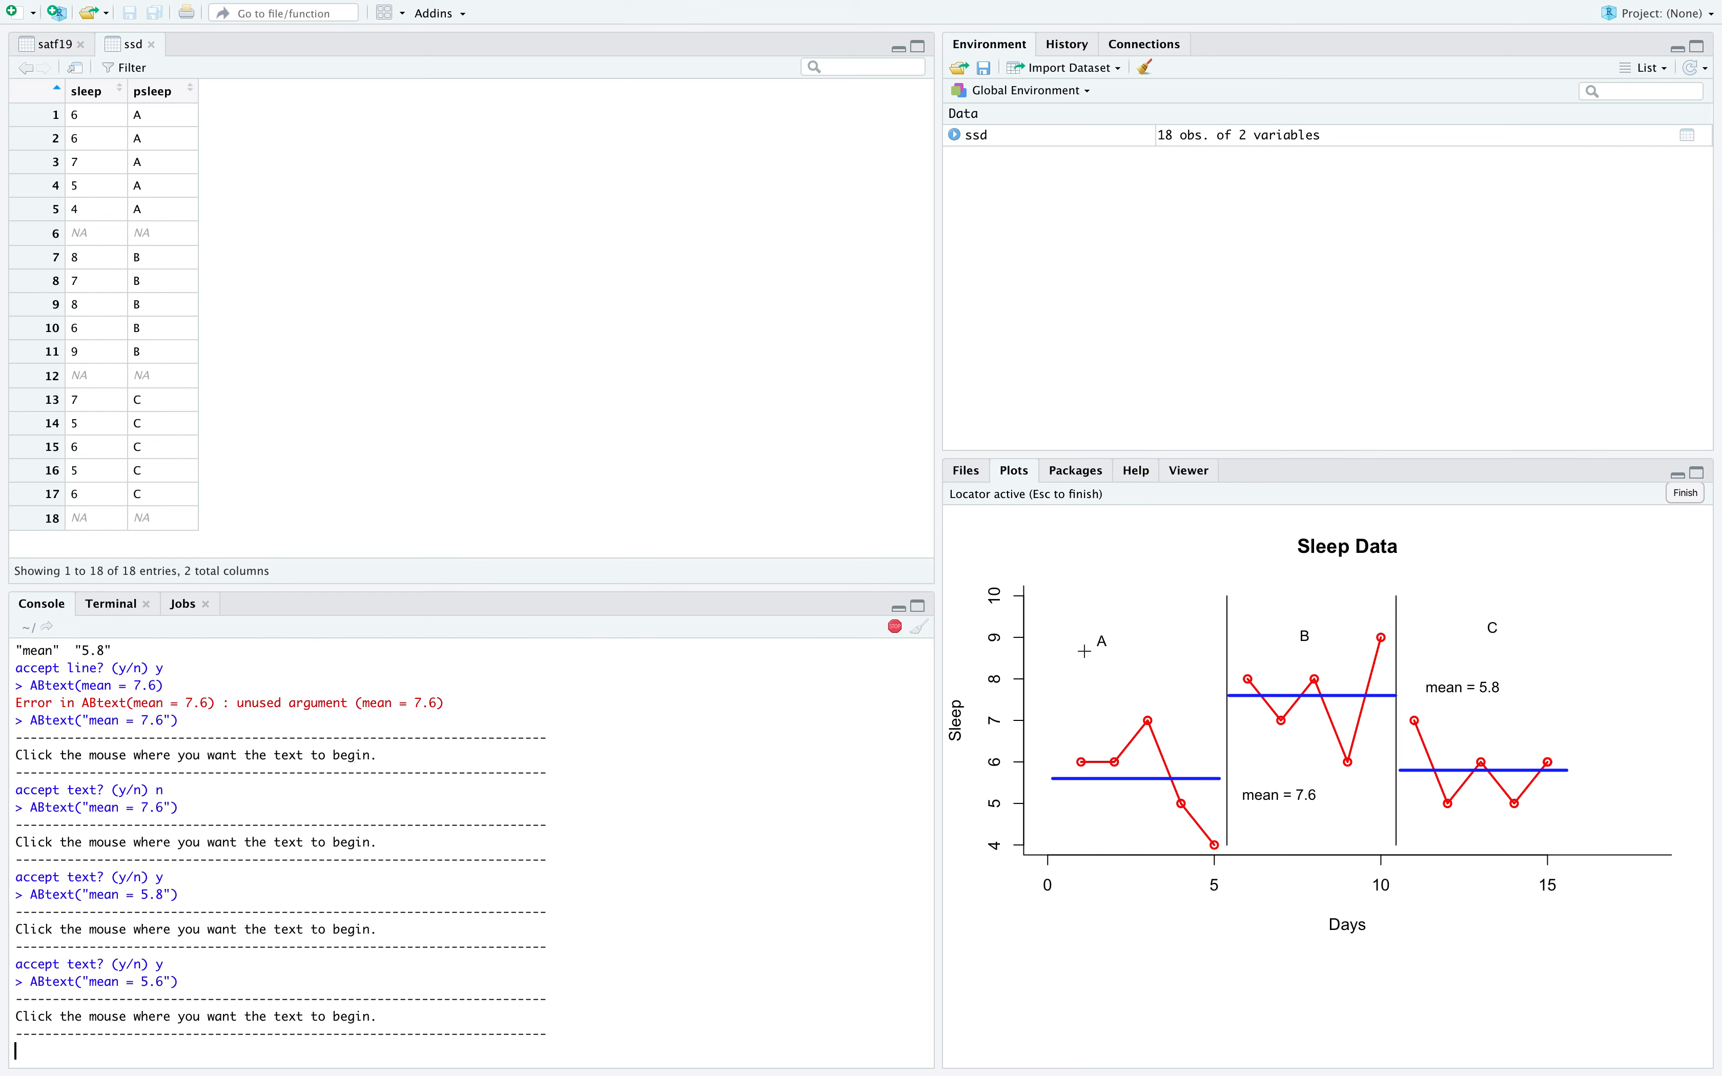
left_click(1076, 670)
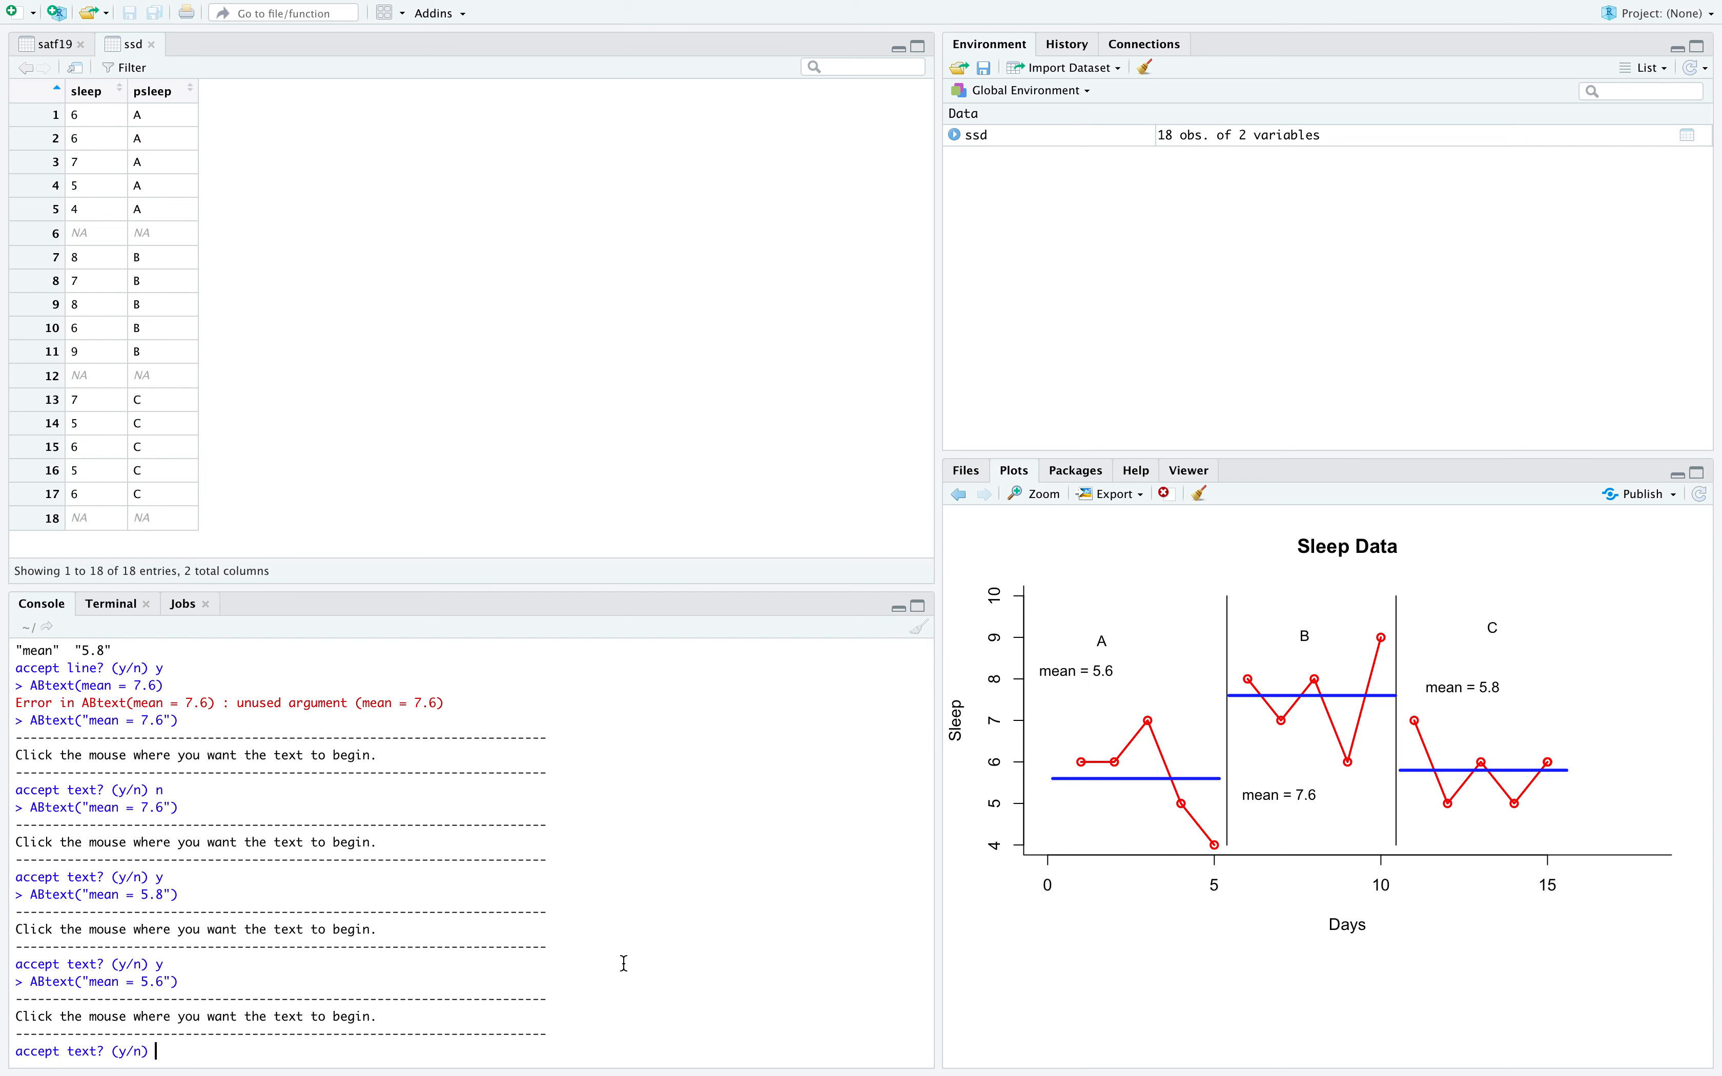
type("y")
key("Return")
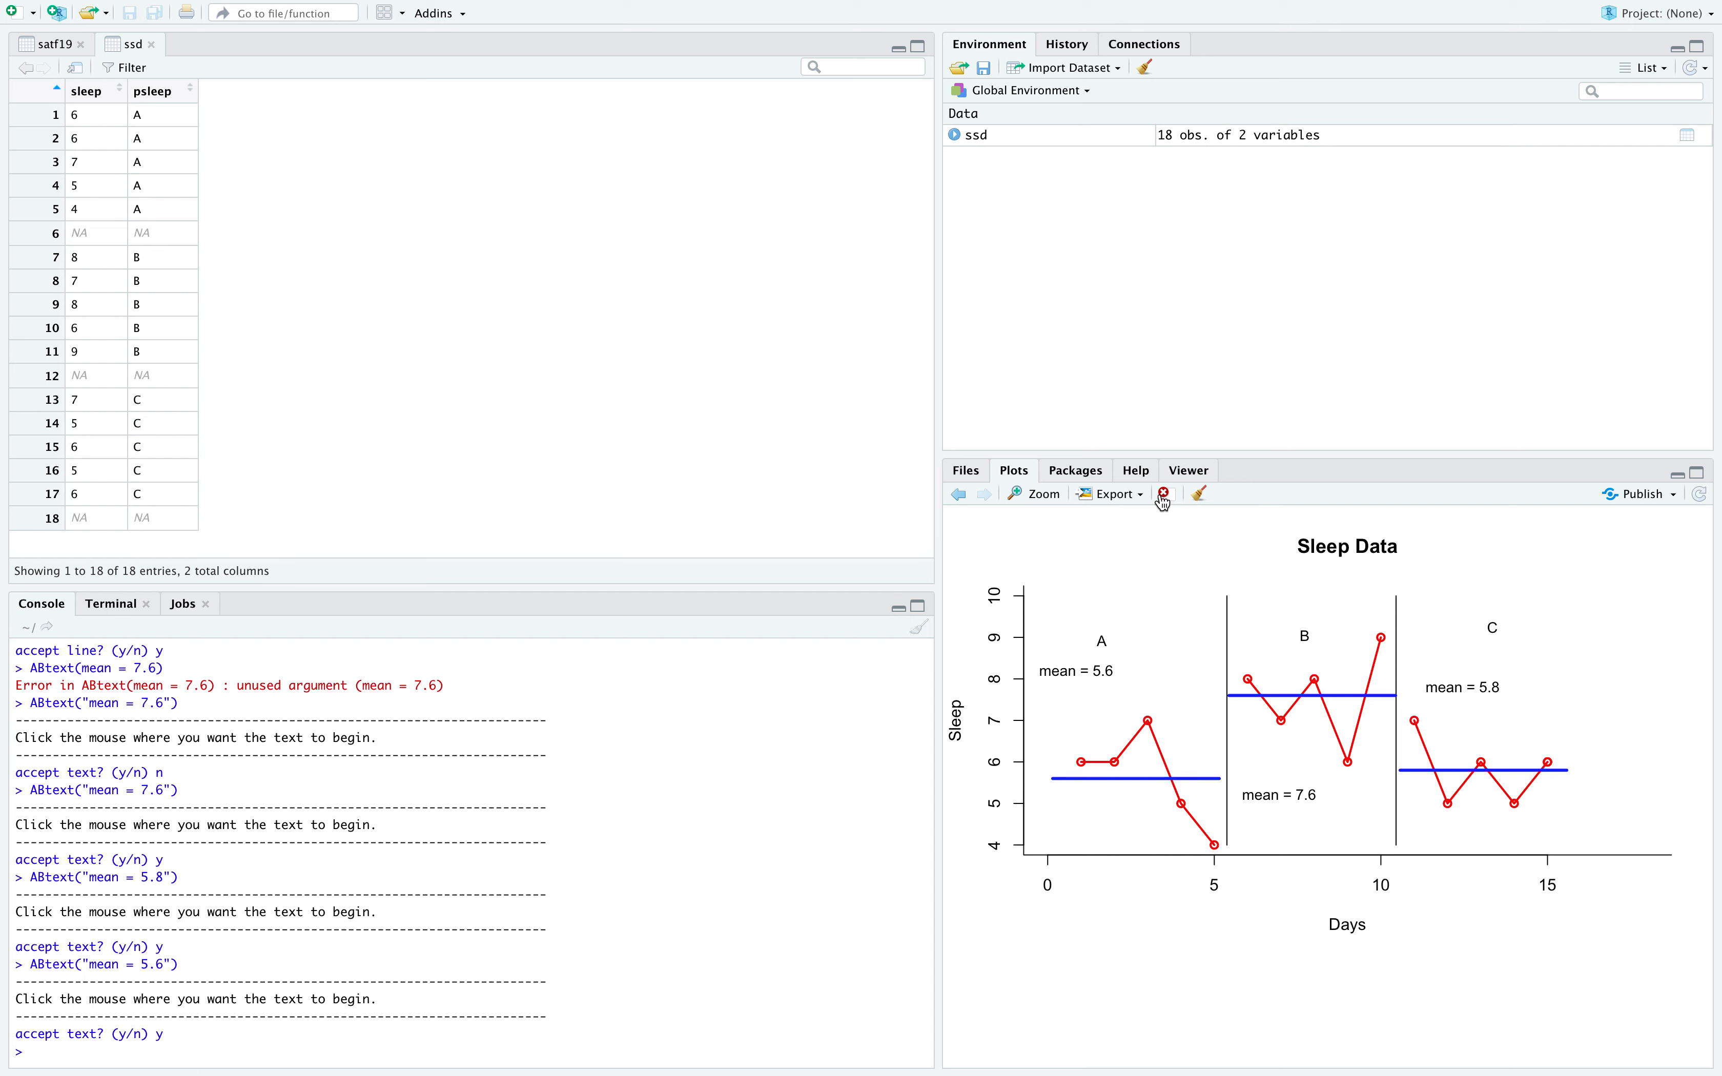
left_click(1127, 492)
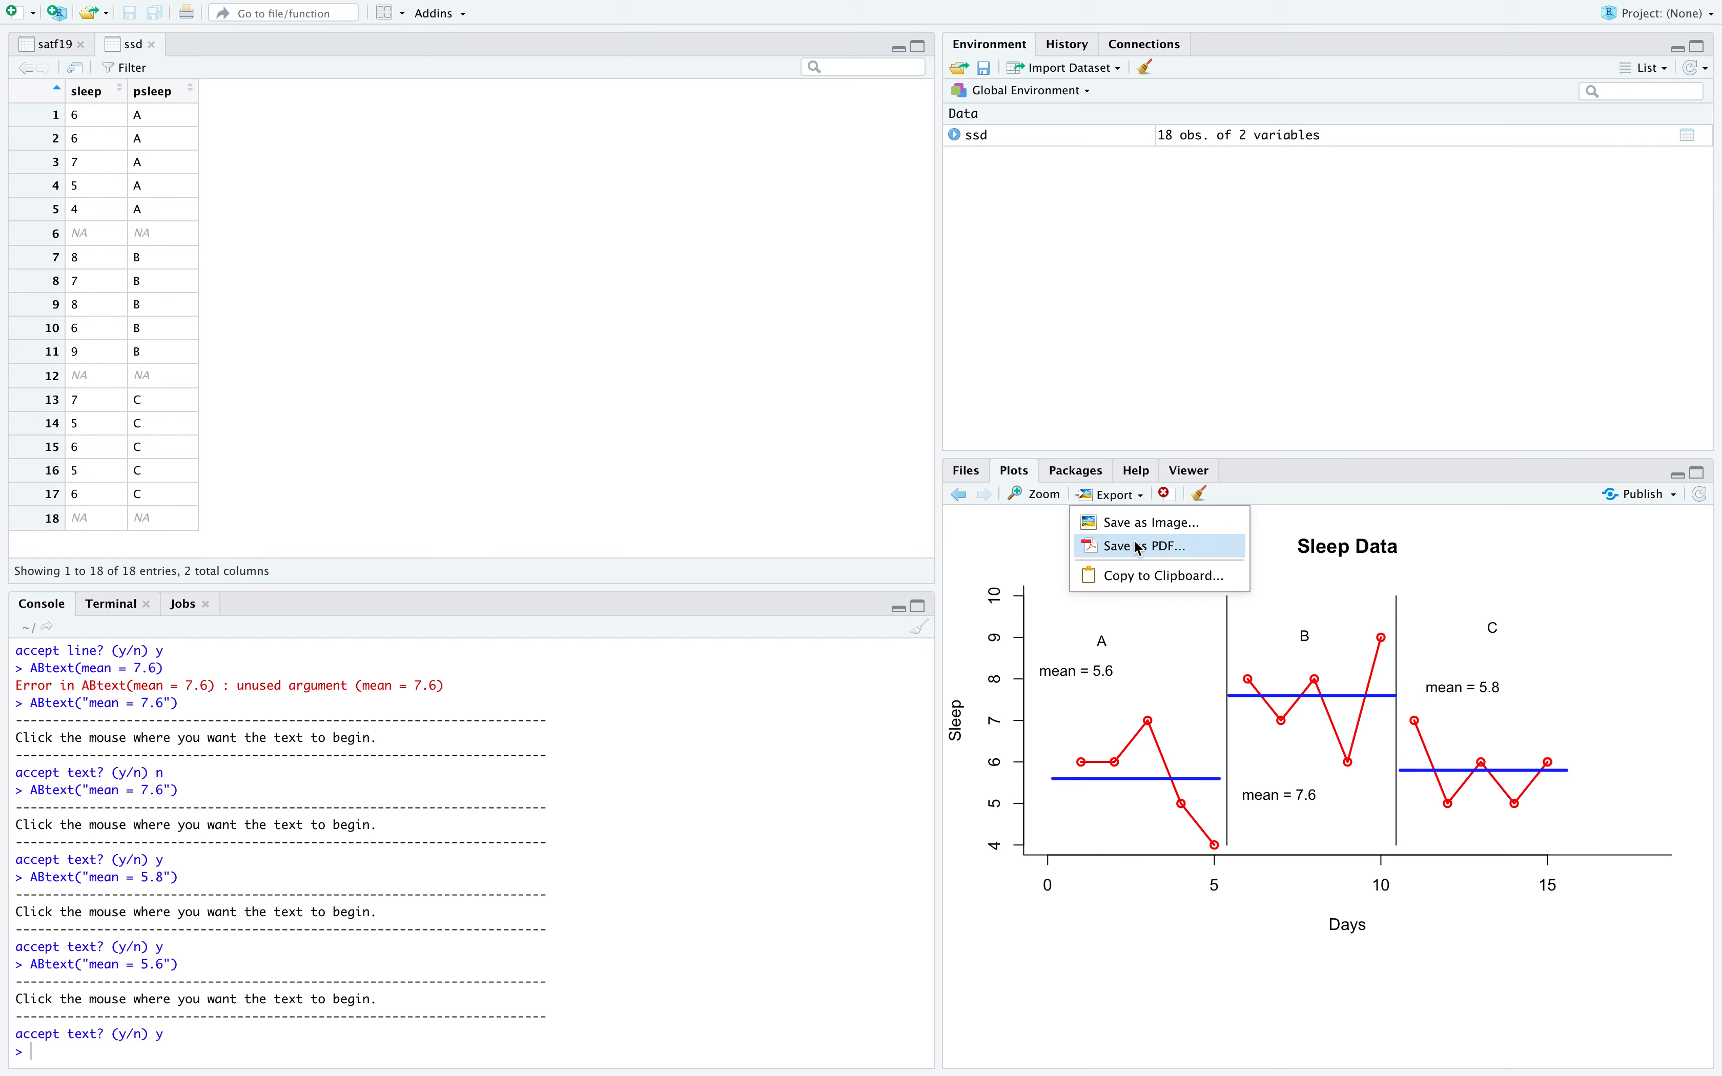
left_click(960, 585)
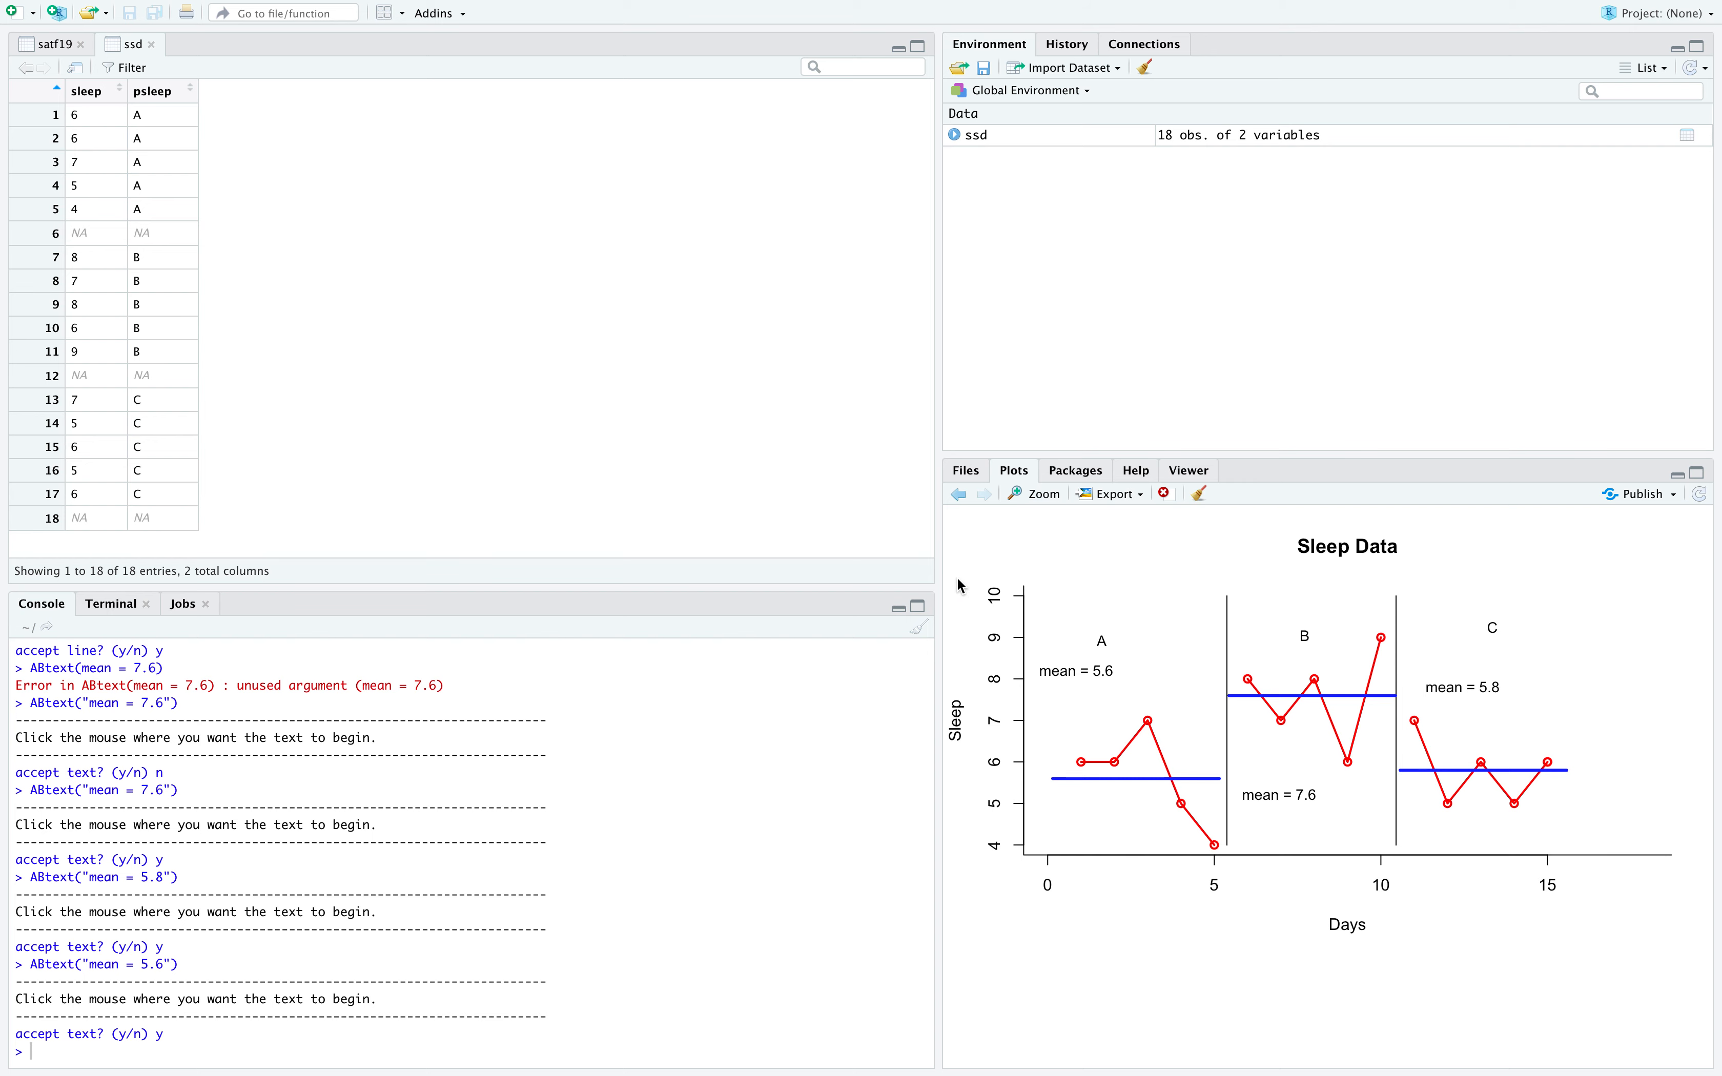
type("y")
key("Return")
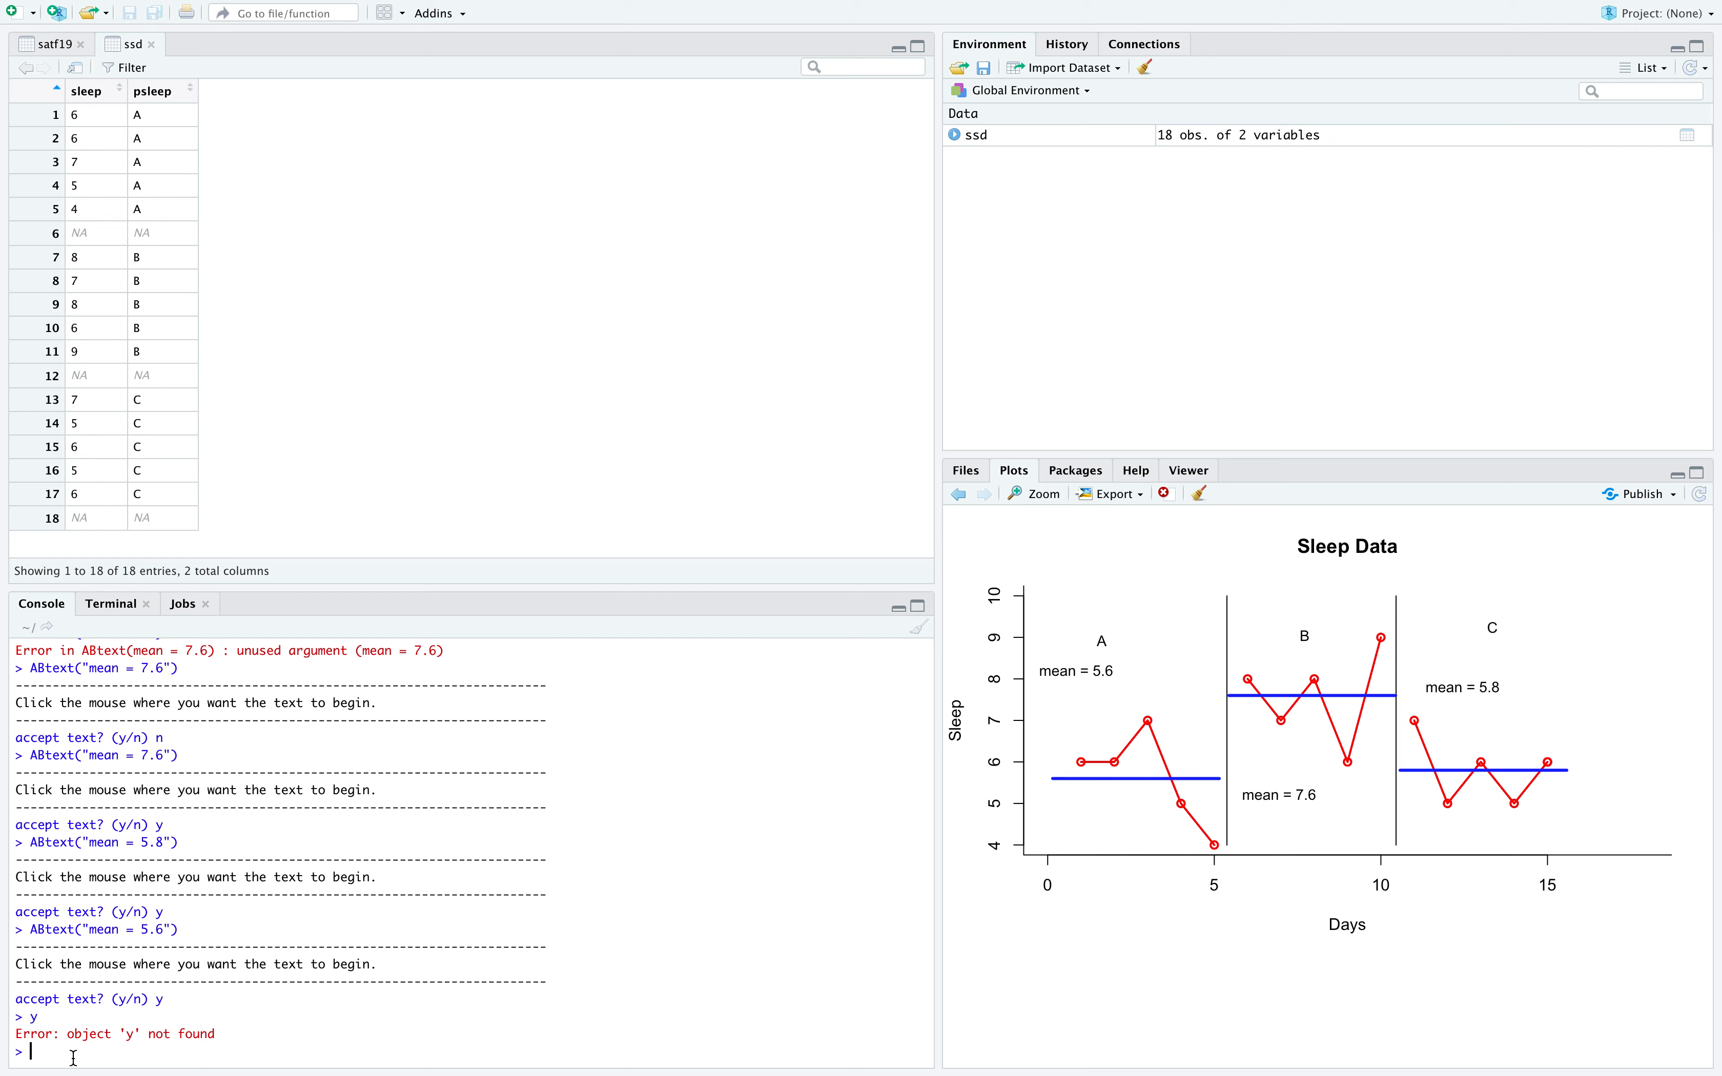
Run the phase A trend regression on the sleep data with Aregres(sleep,psleep,"A").
type("A")
type("regres")
type("(")
type("sleep,")
type("psleep")
type(",")
type("\"A\"")
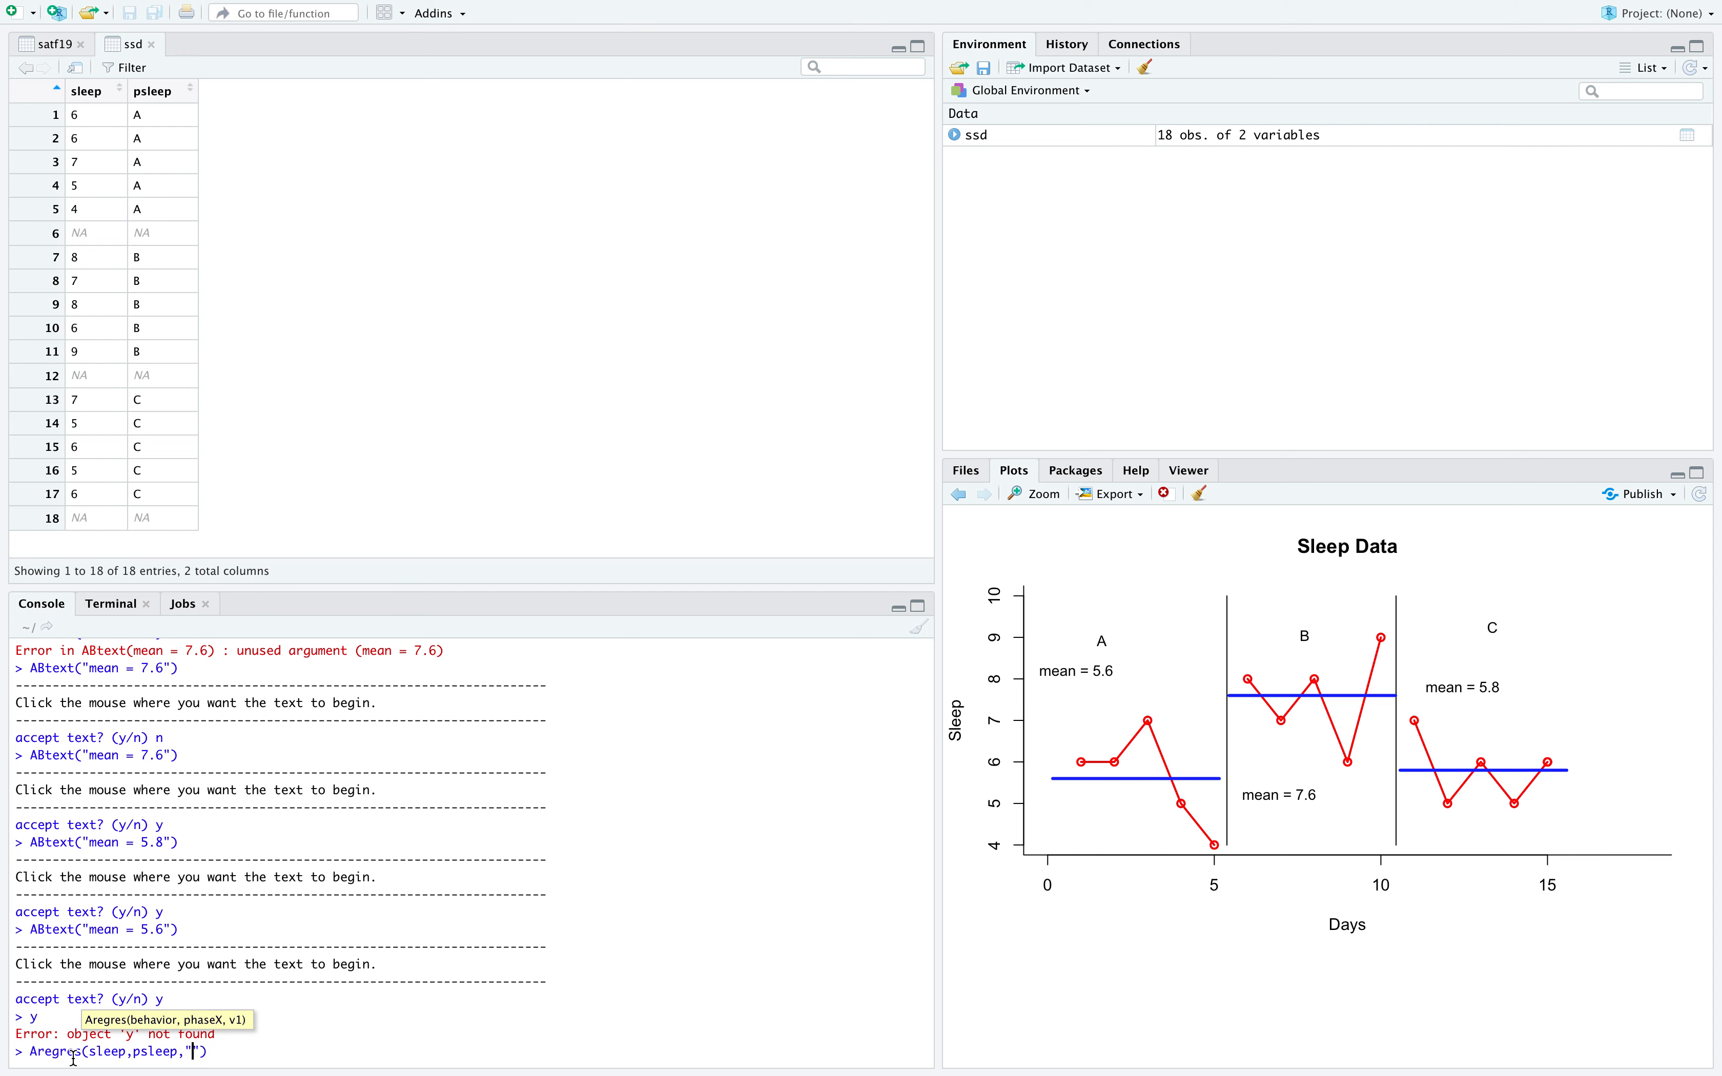
key("Return")
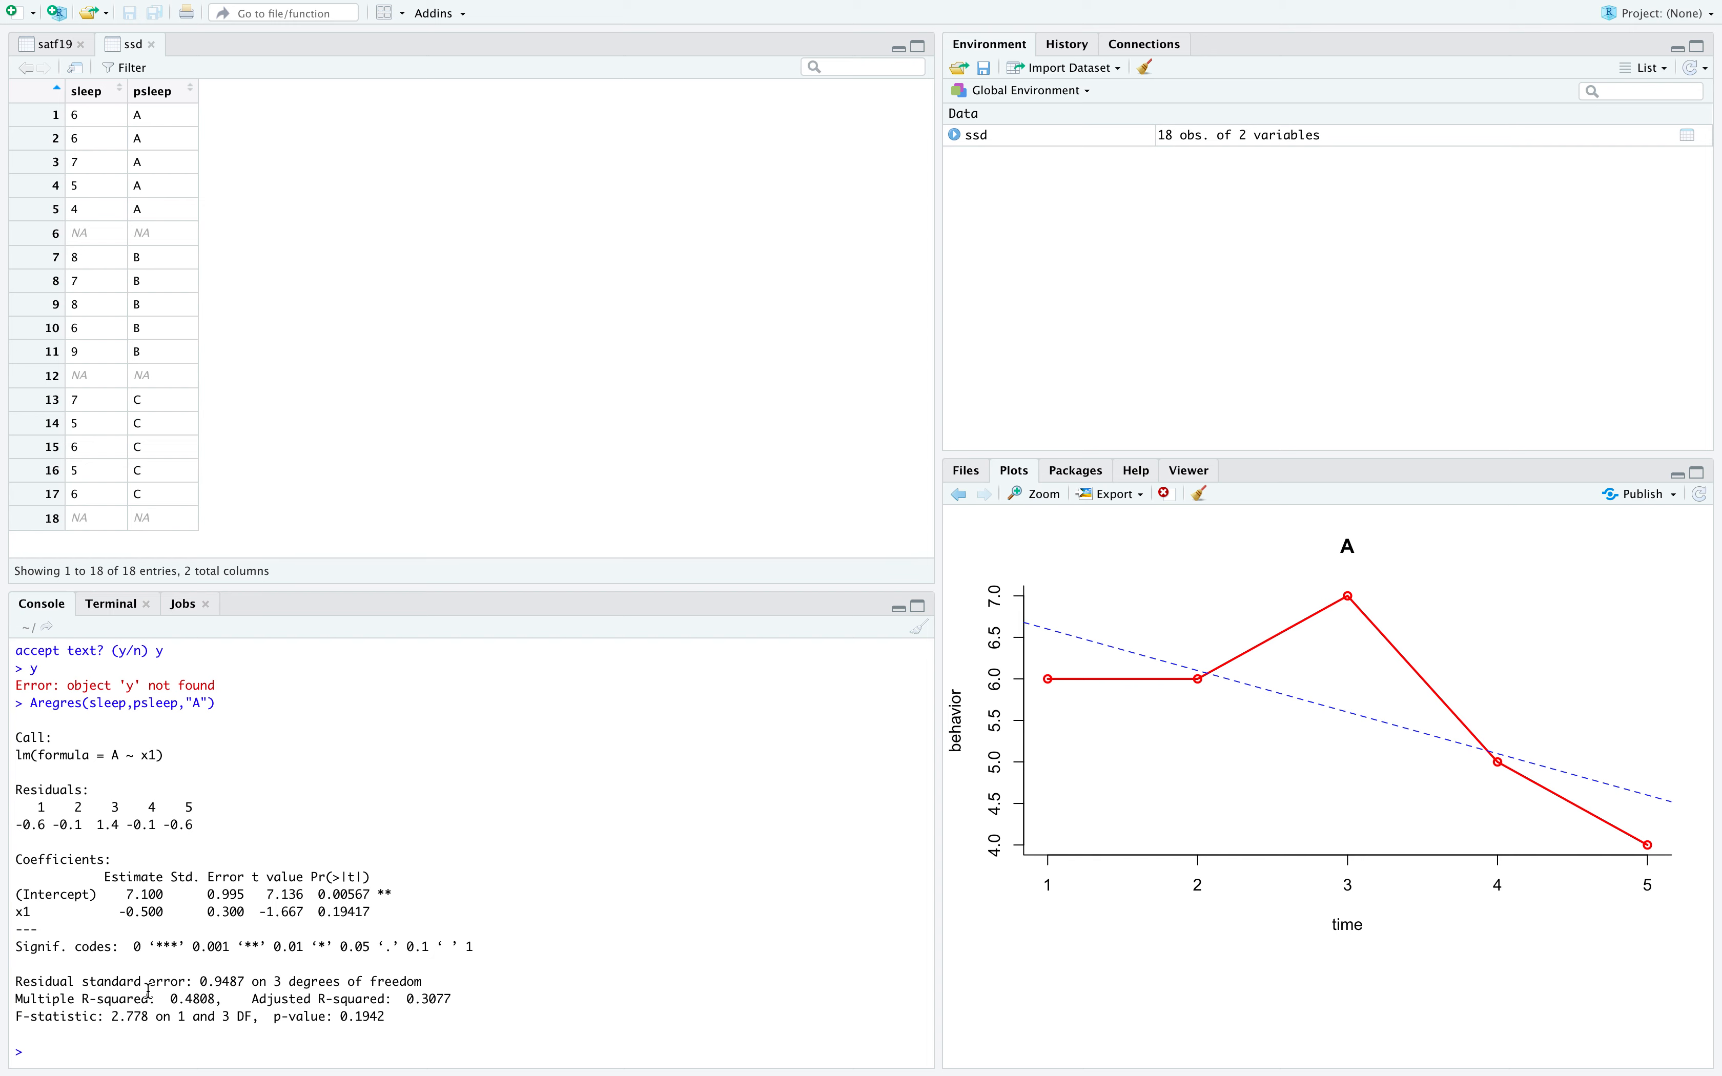
Run the trend regression for phase B with Aregres(sleep,psleep,"B").
key("Up")
key("Left")
key("Left")
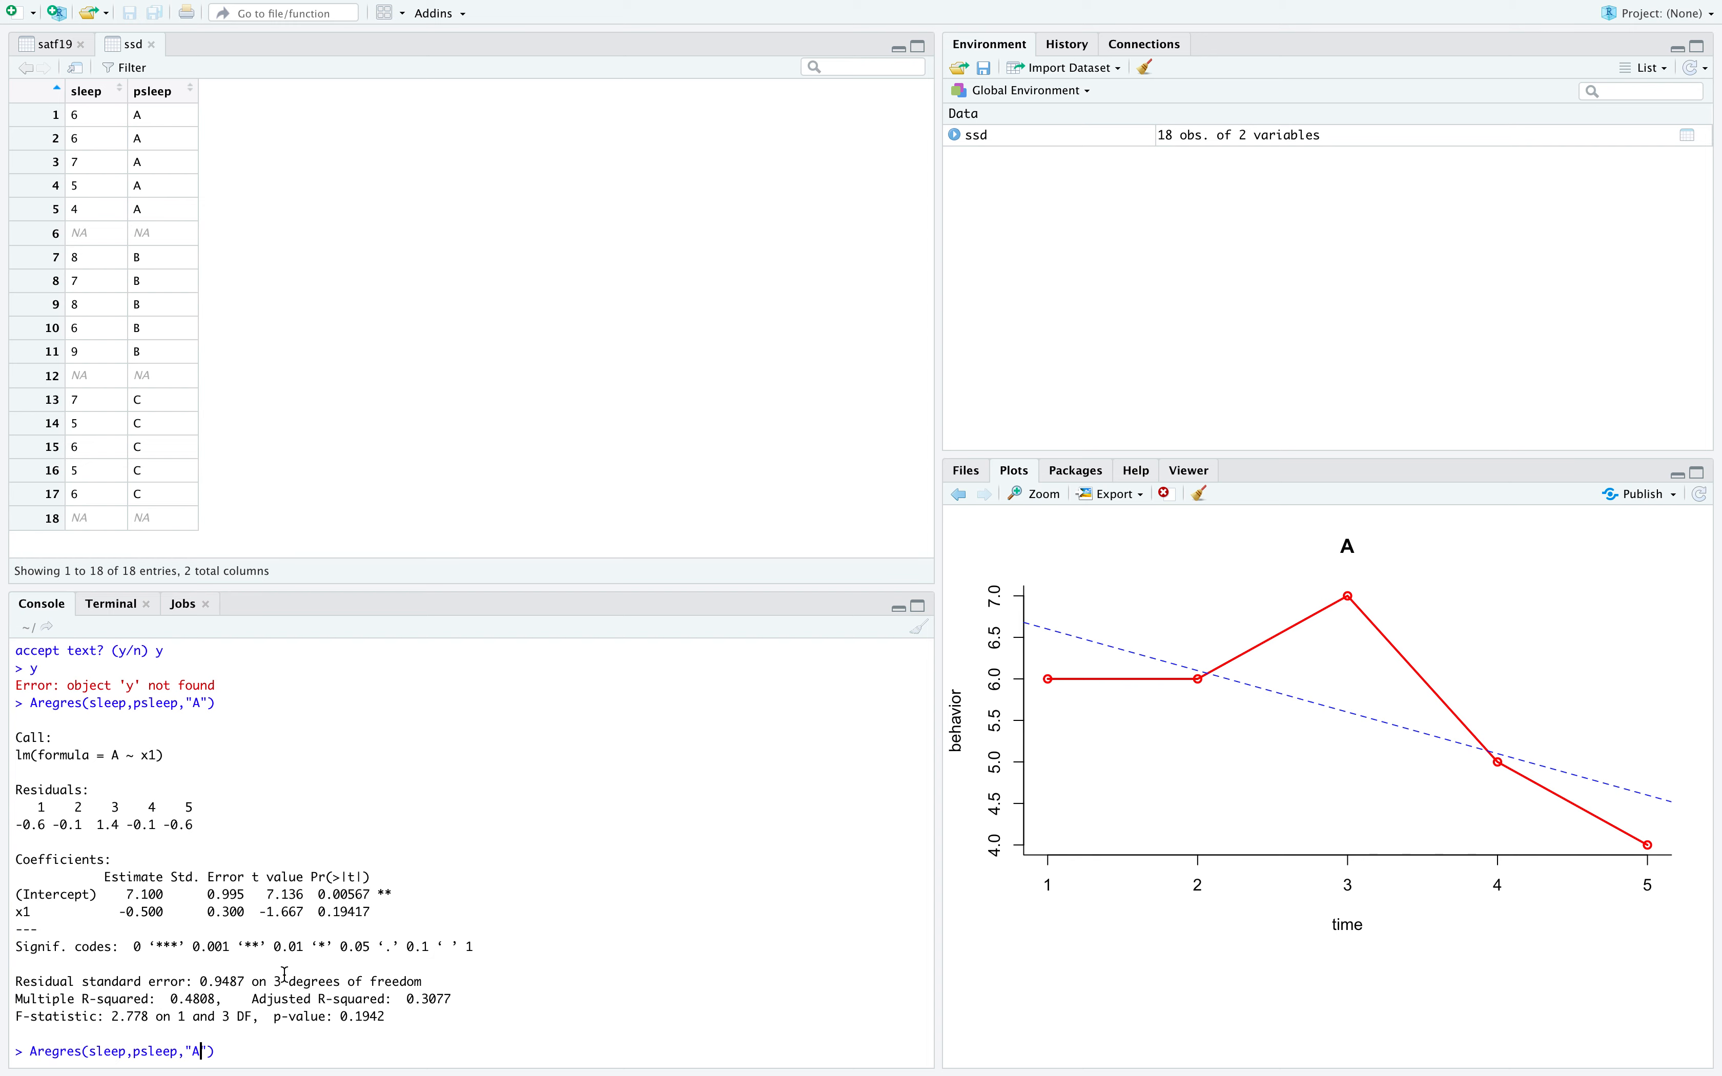
key("shift+Left")
type("B")
key("Return")
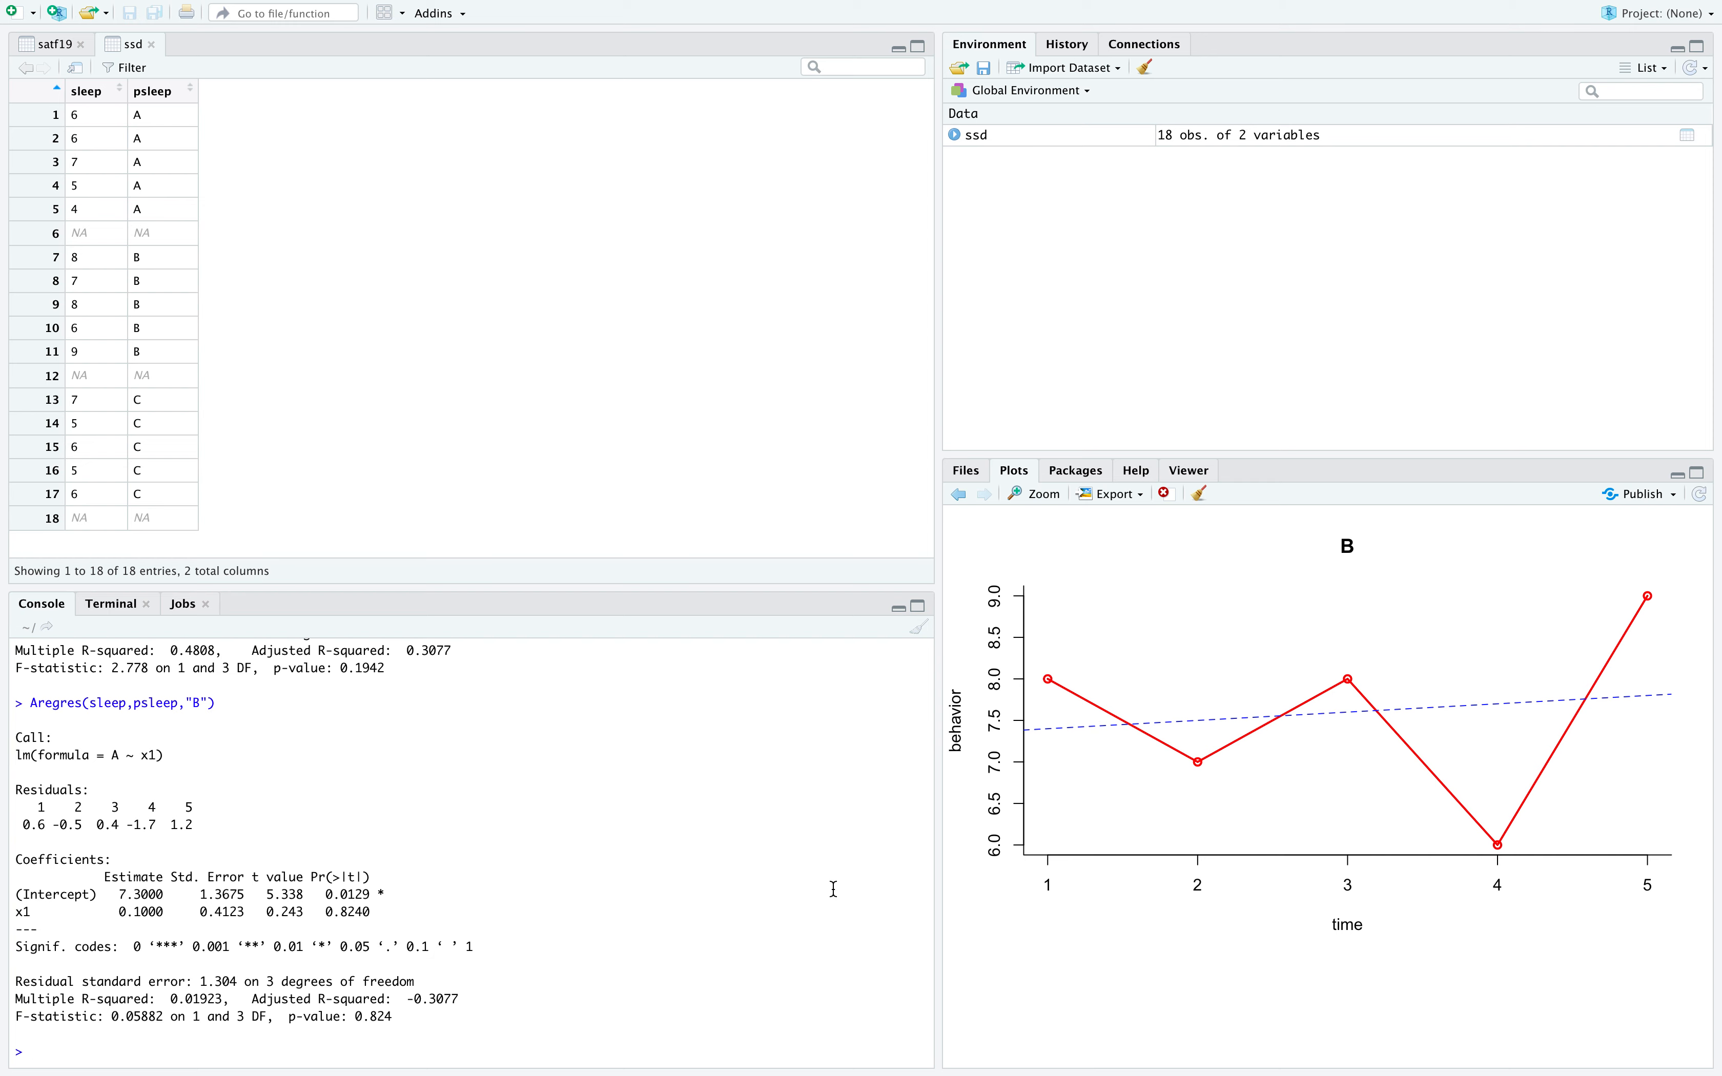
Run the trend regression for phase C with Aregres(sleep,psleep,"C").
key("Up")
key("Left")
key("shift+Right")
type("C")
key("Return")
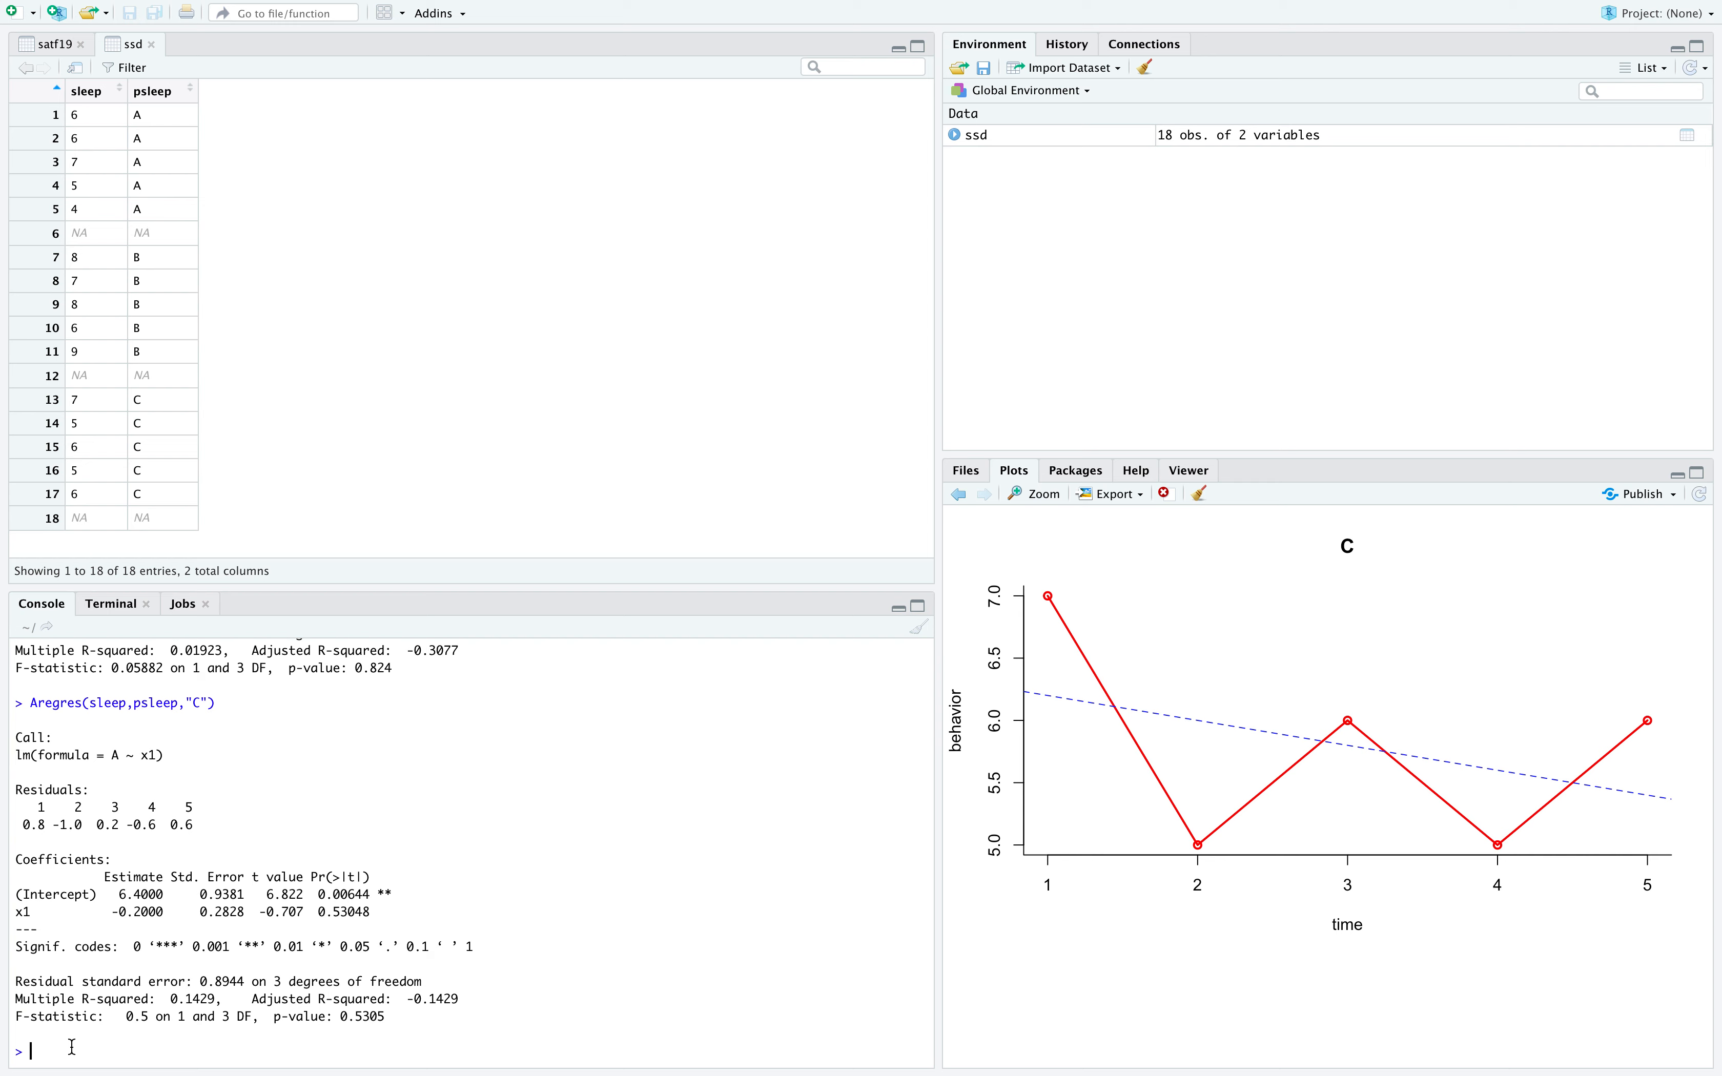
Plot one-standard-deviation bands based on phase A with SD1(sleep,psleep,"A","Count","Sleeping","Sleep Data").
type("SD1")
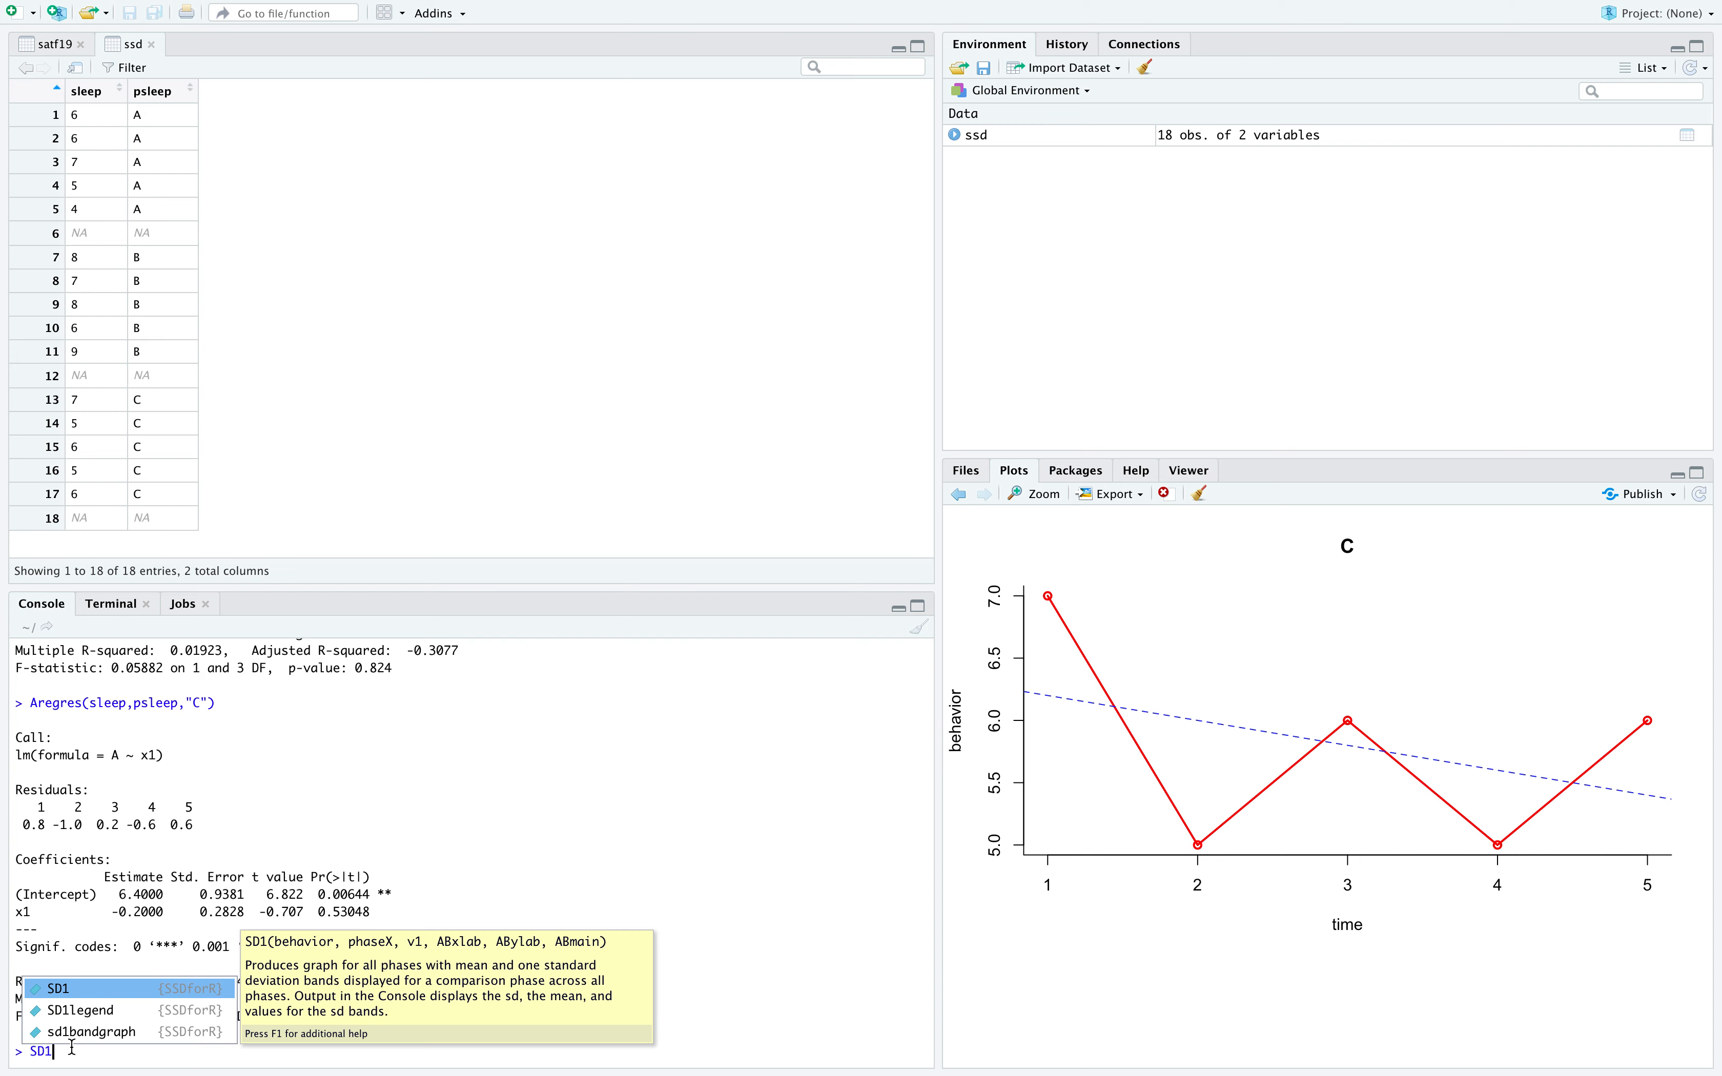
key("Tab")
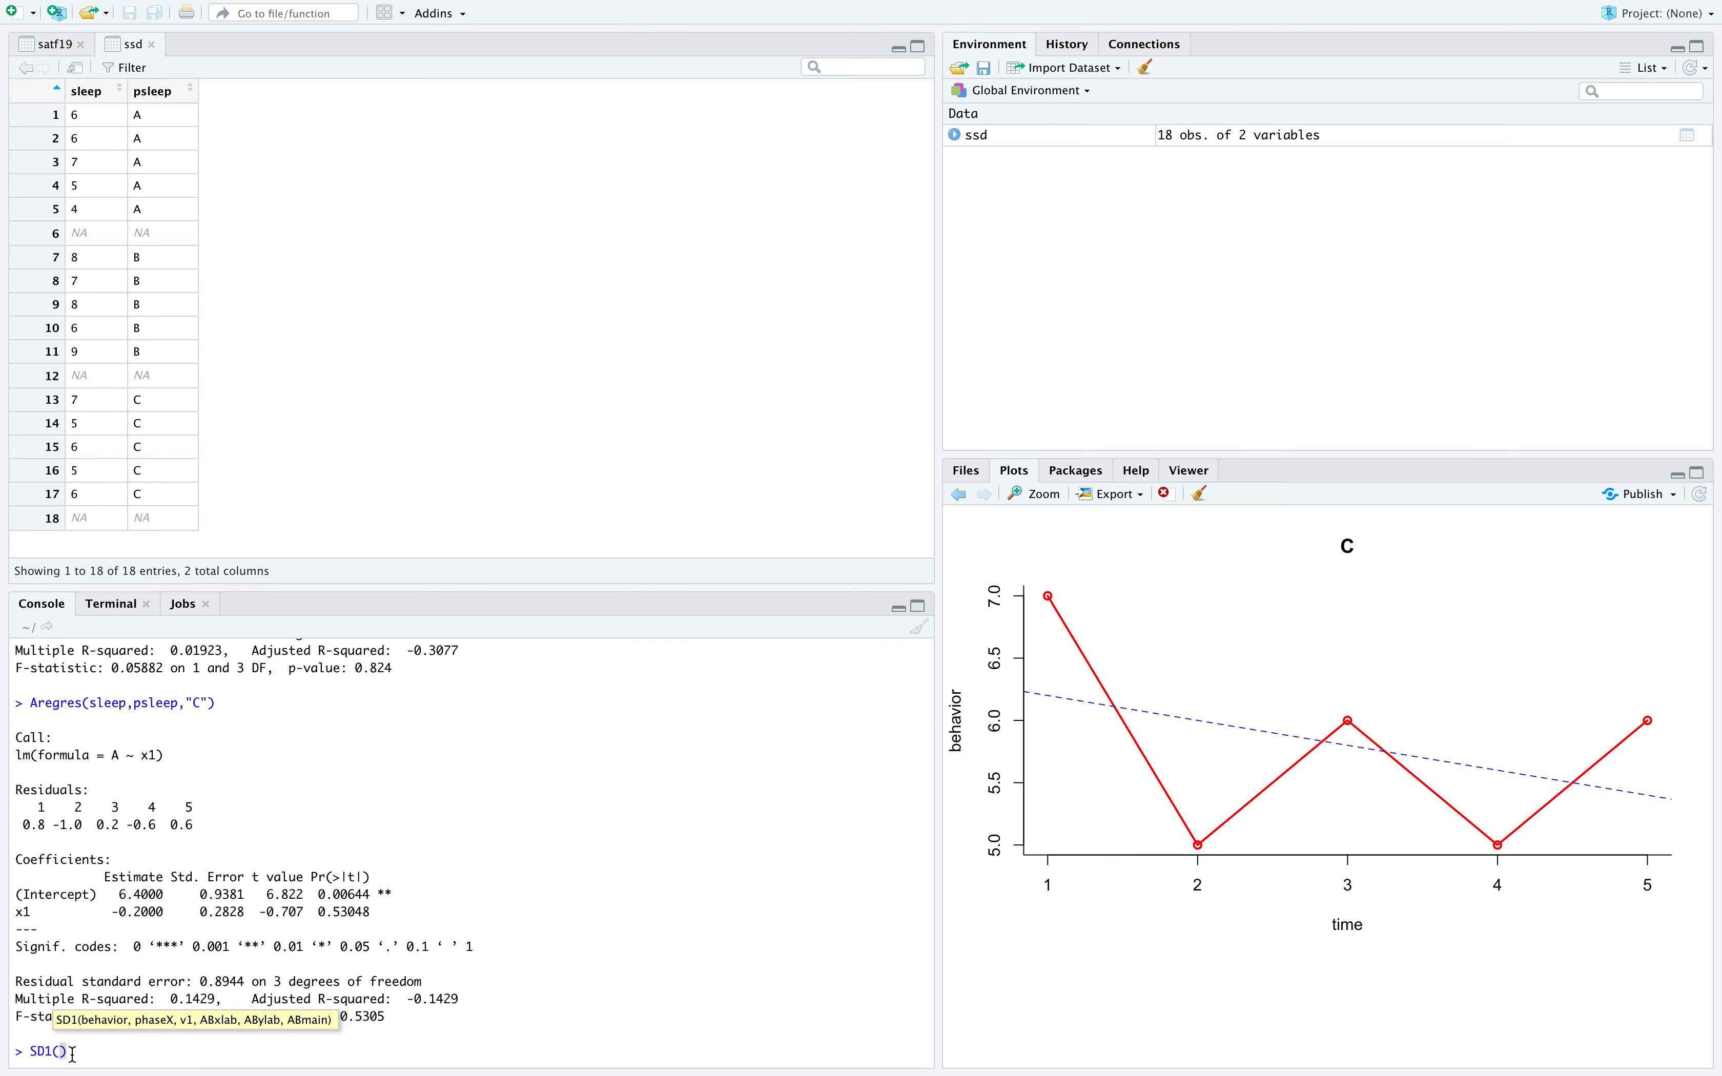
type("sleep,psleep,\"A\",\"Count\",\"Sleeping")
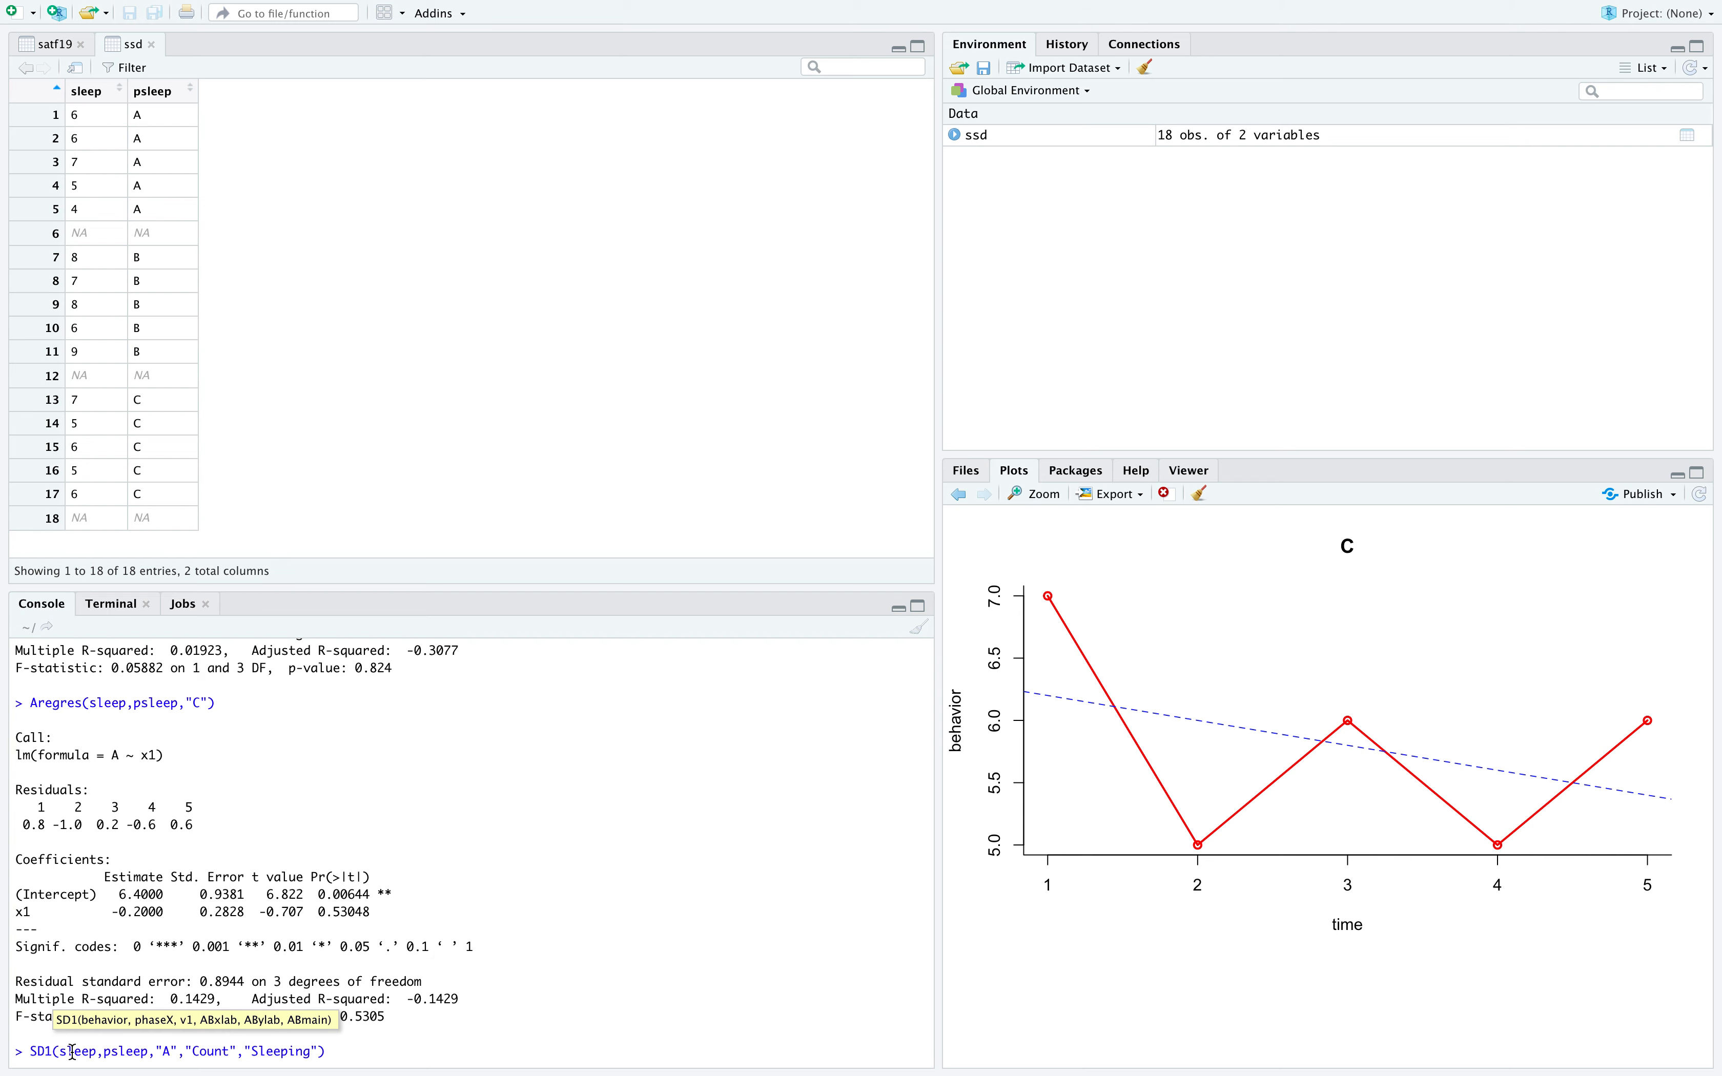
type("\",\"Sleep Data")
key("Return")
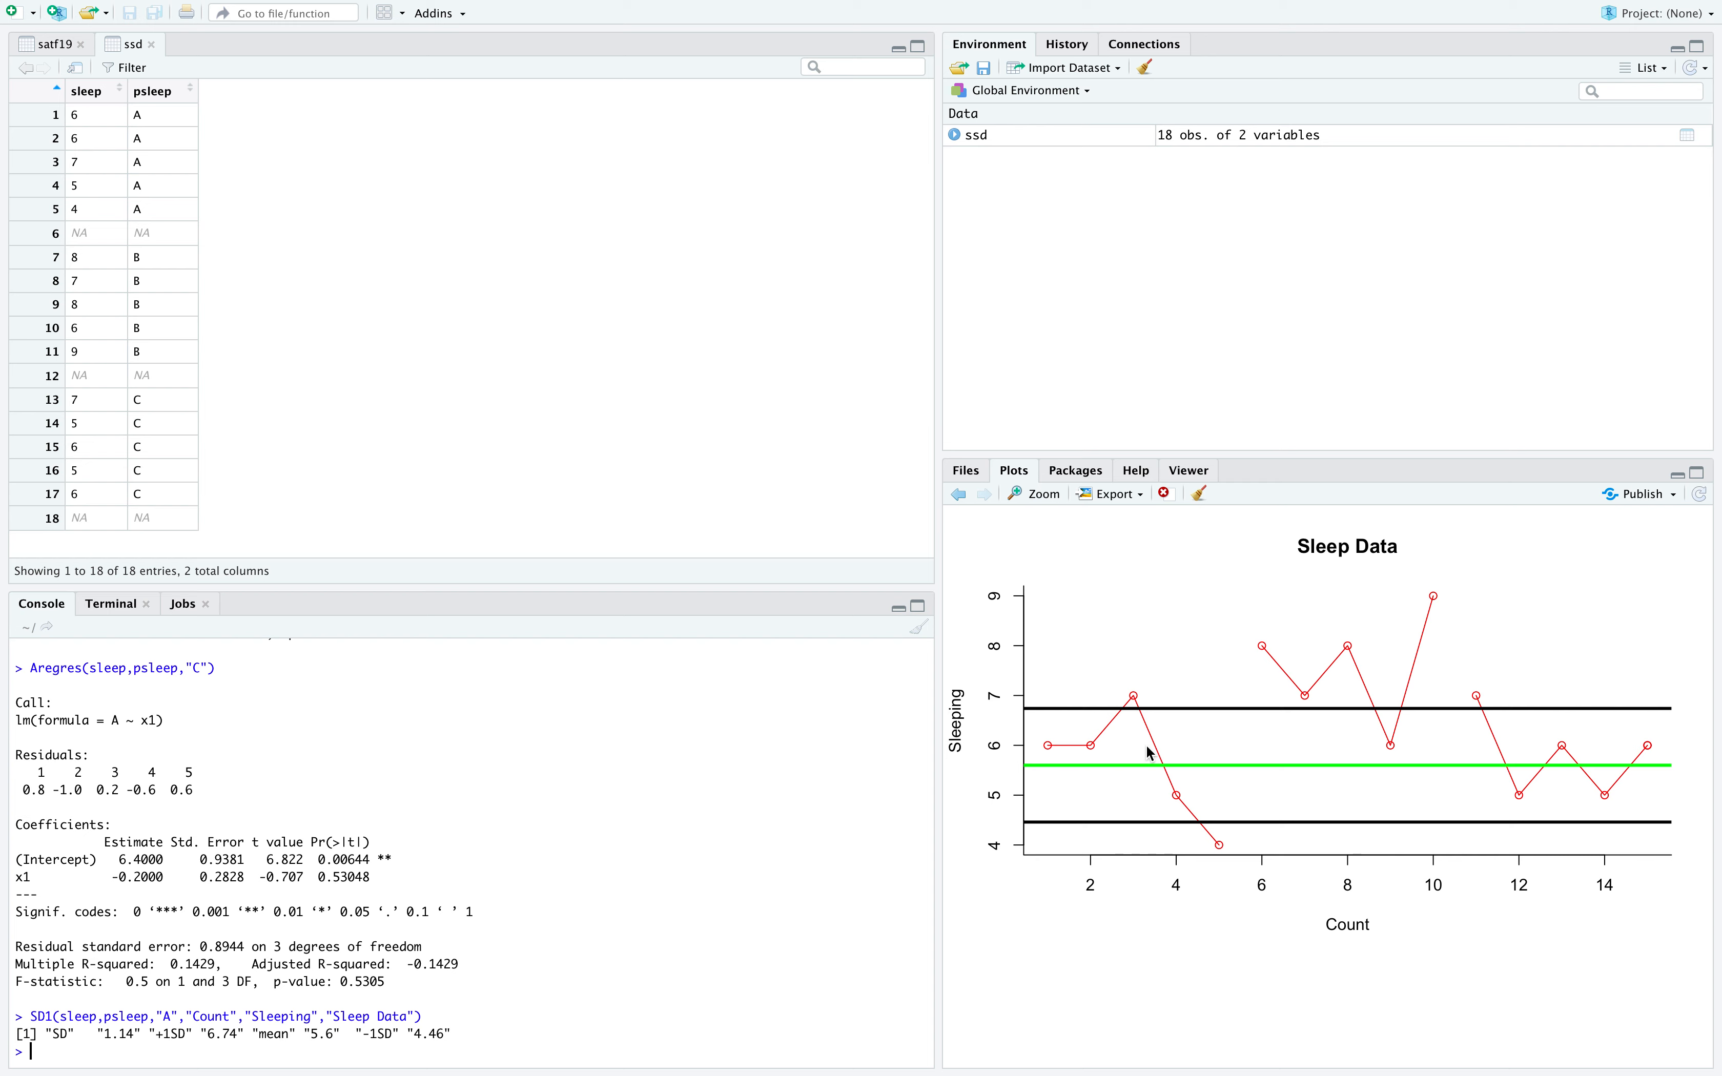
Rerun the SD1 band plot for phase "B" and for phase "C", keeping the Count, Sleeping and Sleep Data labels.
key("Up")
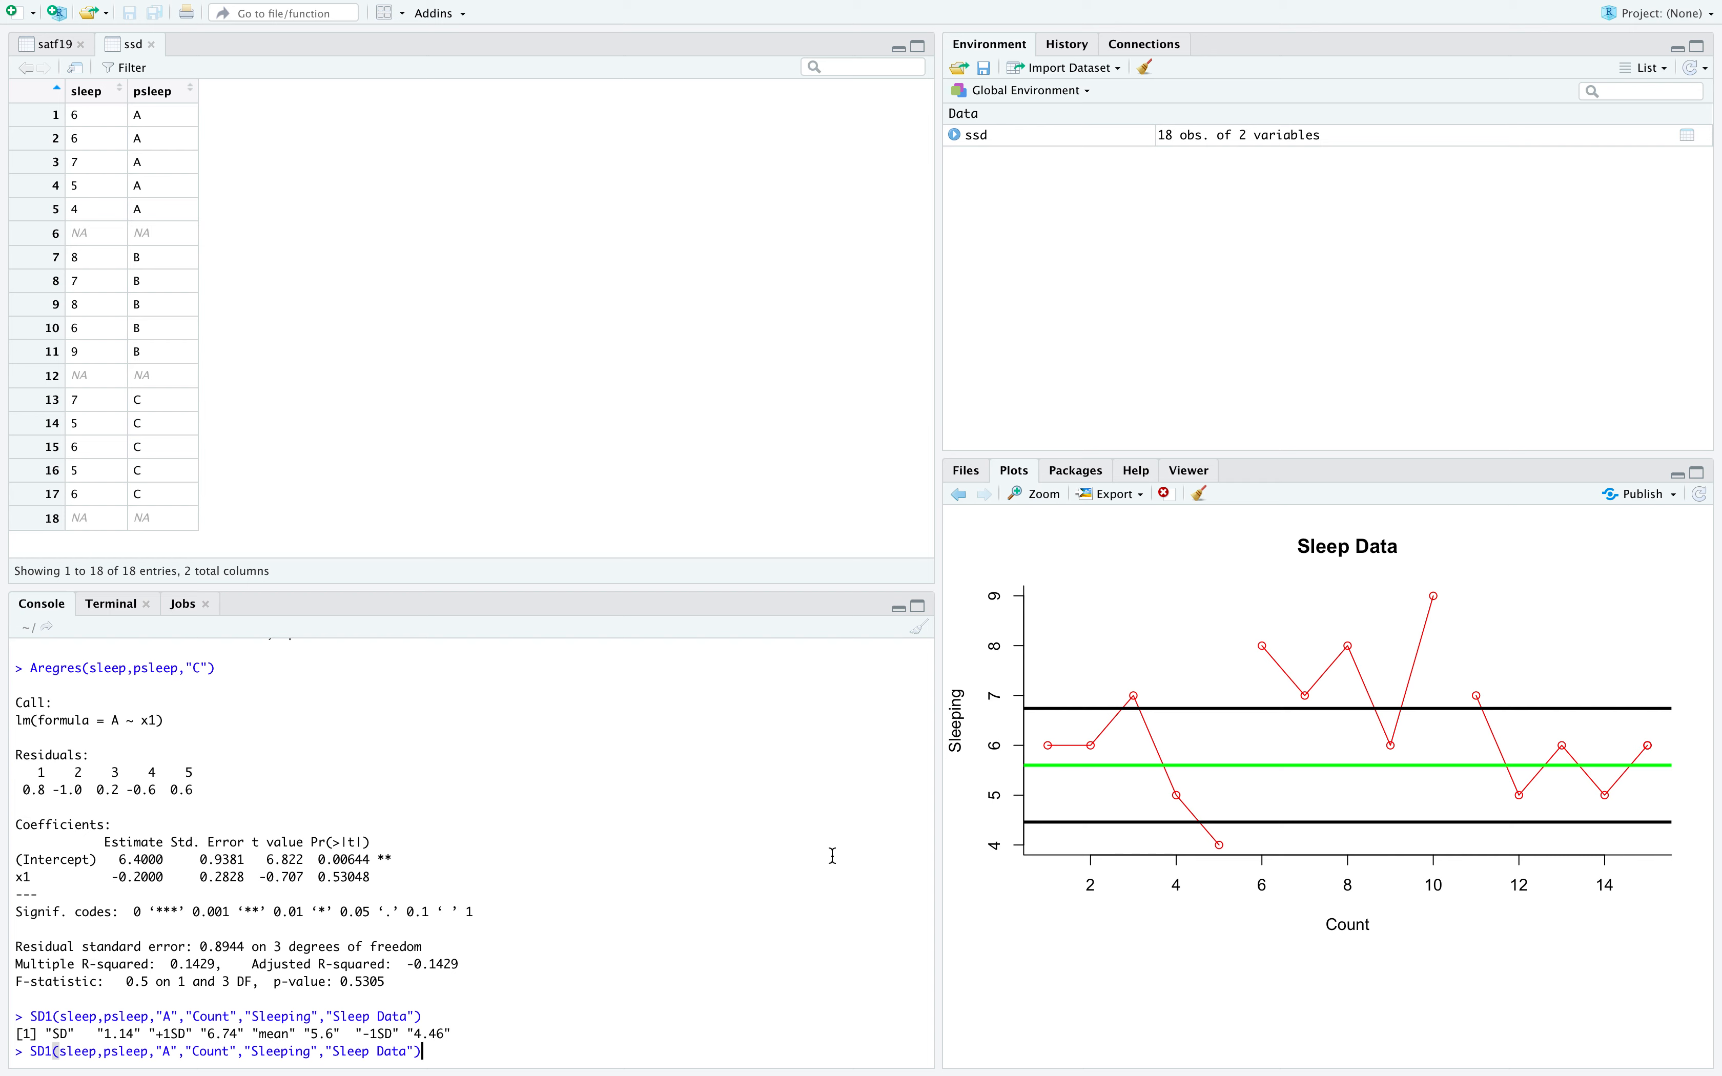
left_click(164, 1054)
key("Return")
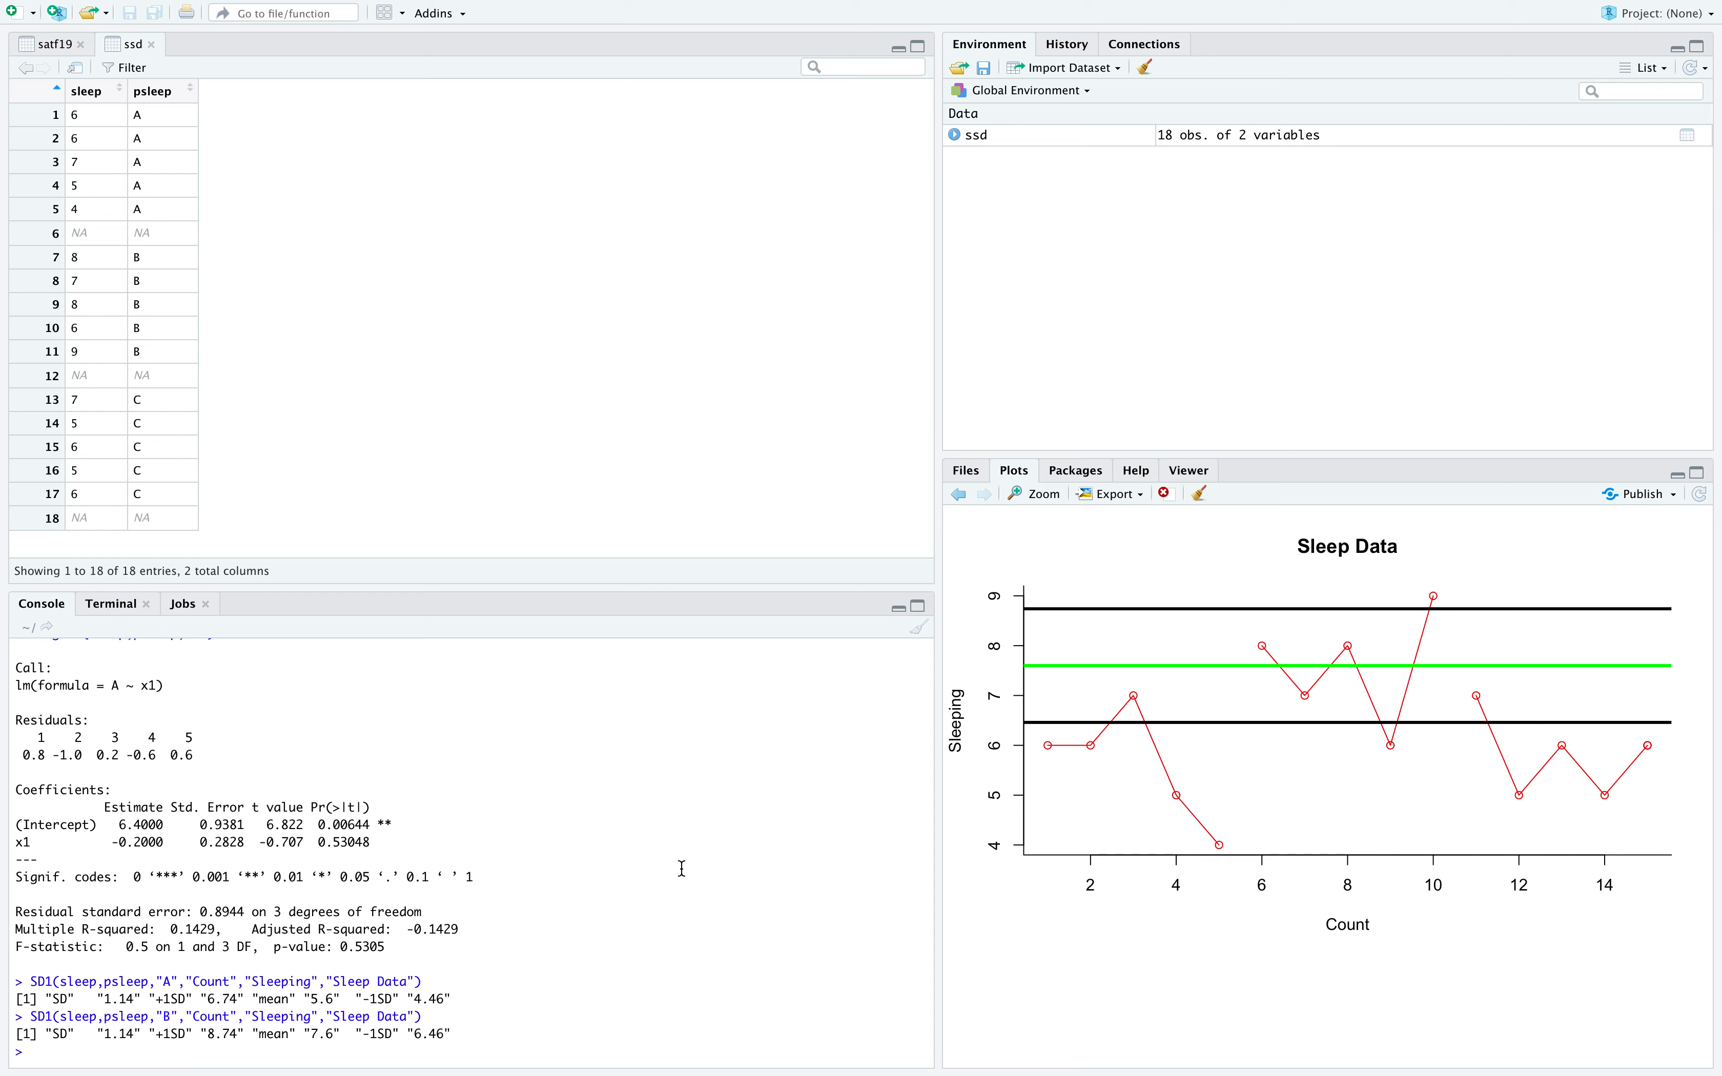
key("Up")
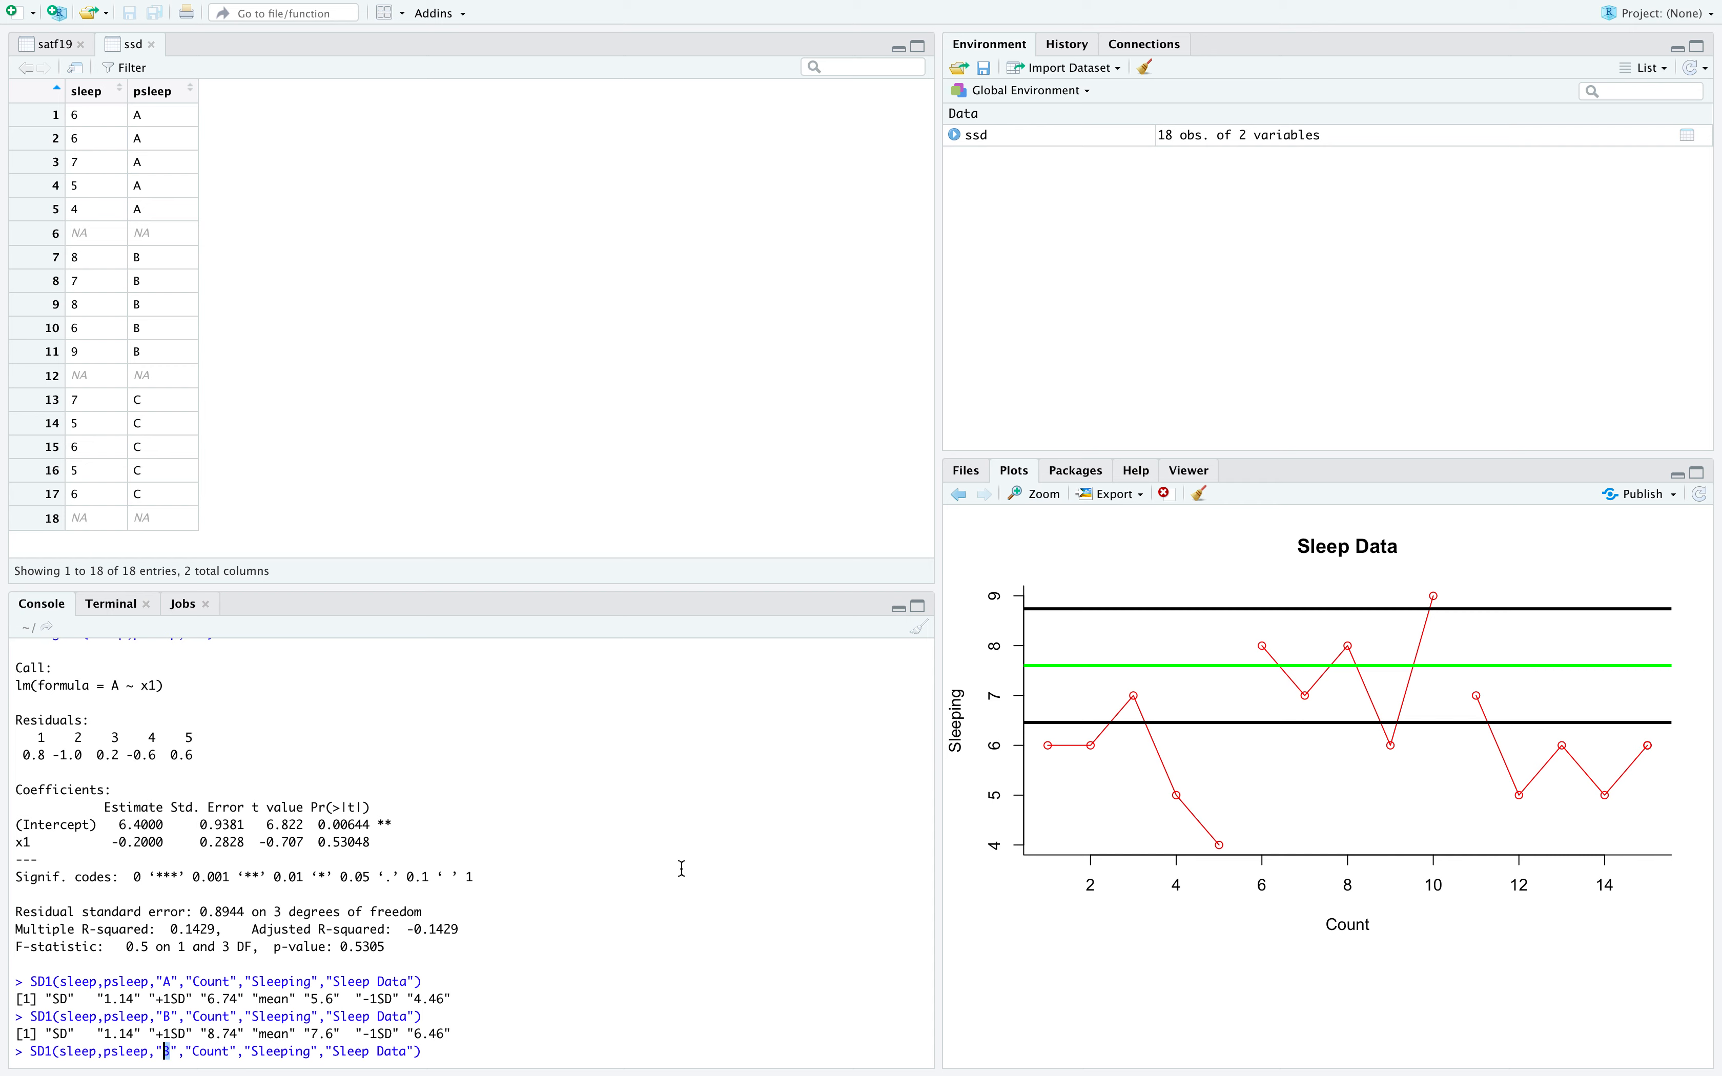
key("Return")
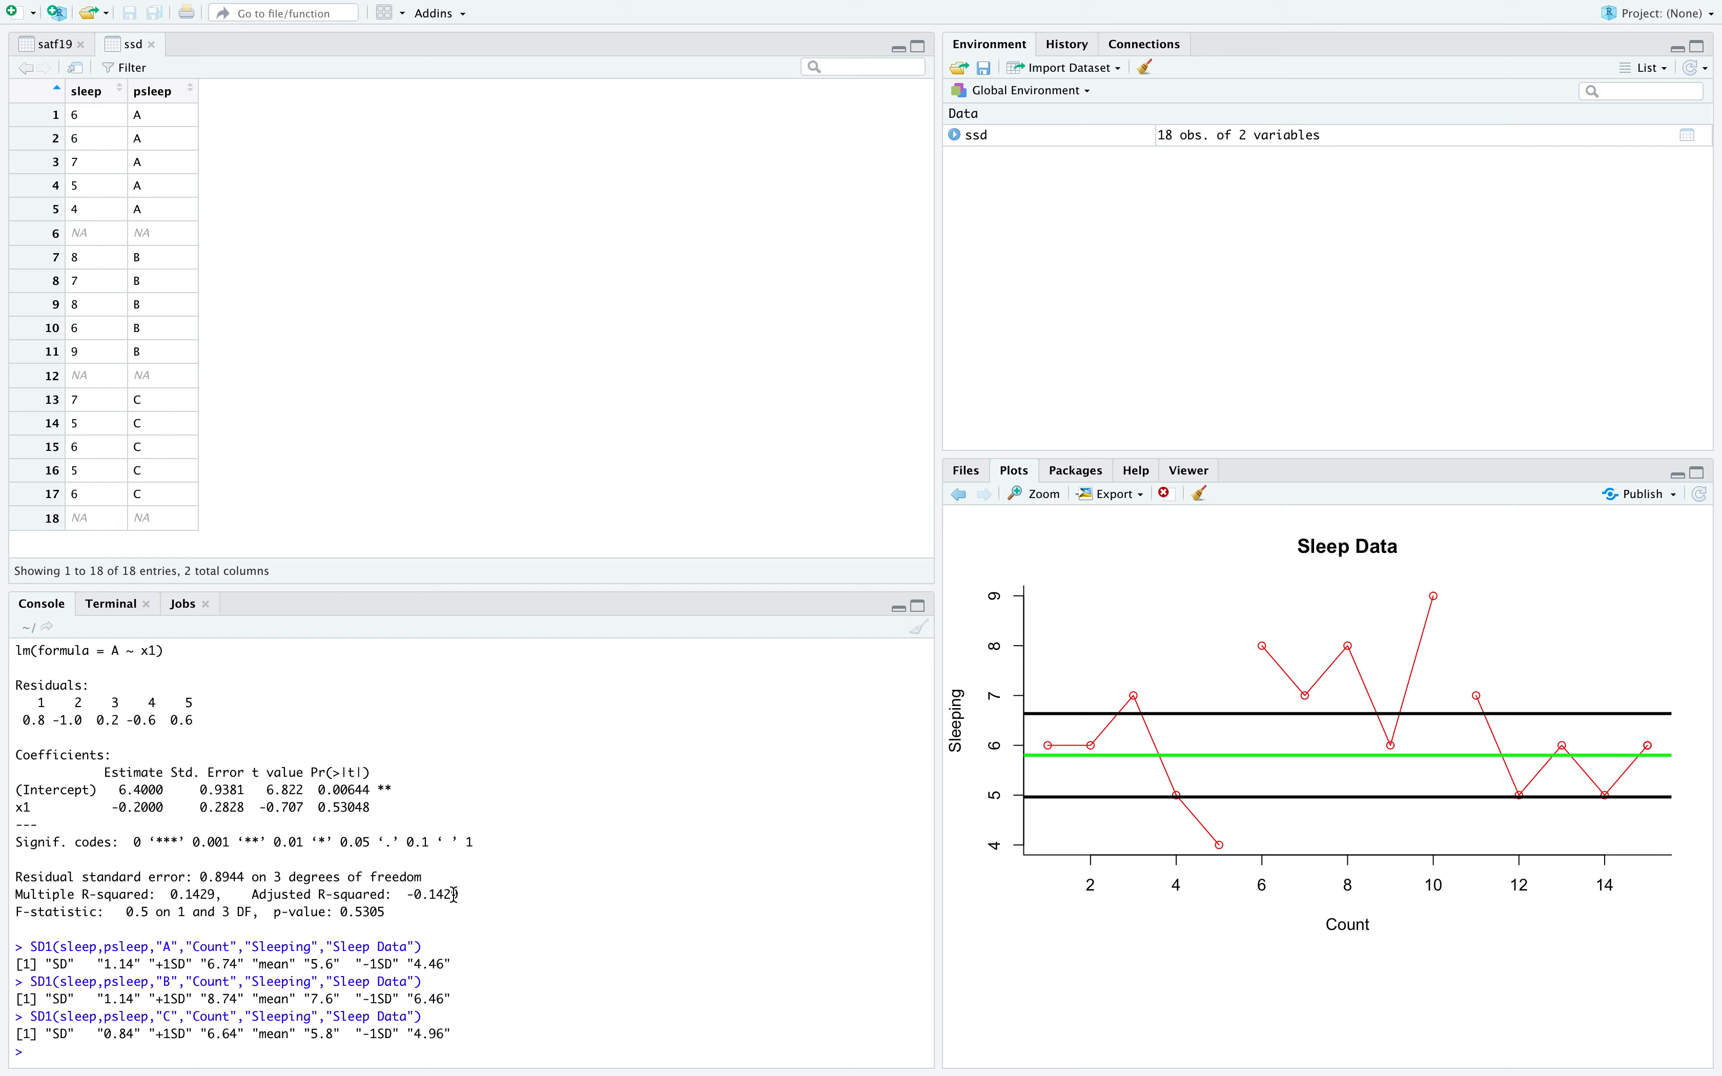
Plot two-standard-deviation bands based on phase A with SD2(sleep,psleep,"A","Count","Sleeping","Sleep Data").
key("Up")
key("Left")
key("Left")
key("Left")
key("Left")
key("Left")
key("Left")
key("Left")
key("Left")
key("Left")
key("Left")
key("Left")
key("Left")
key("Left")
key("Left")
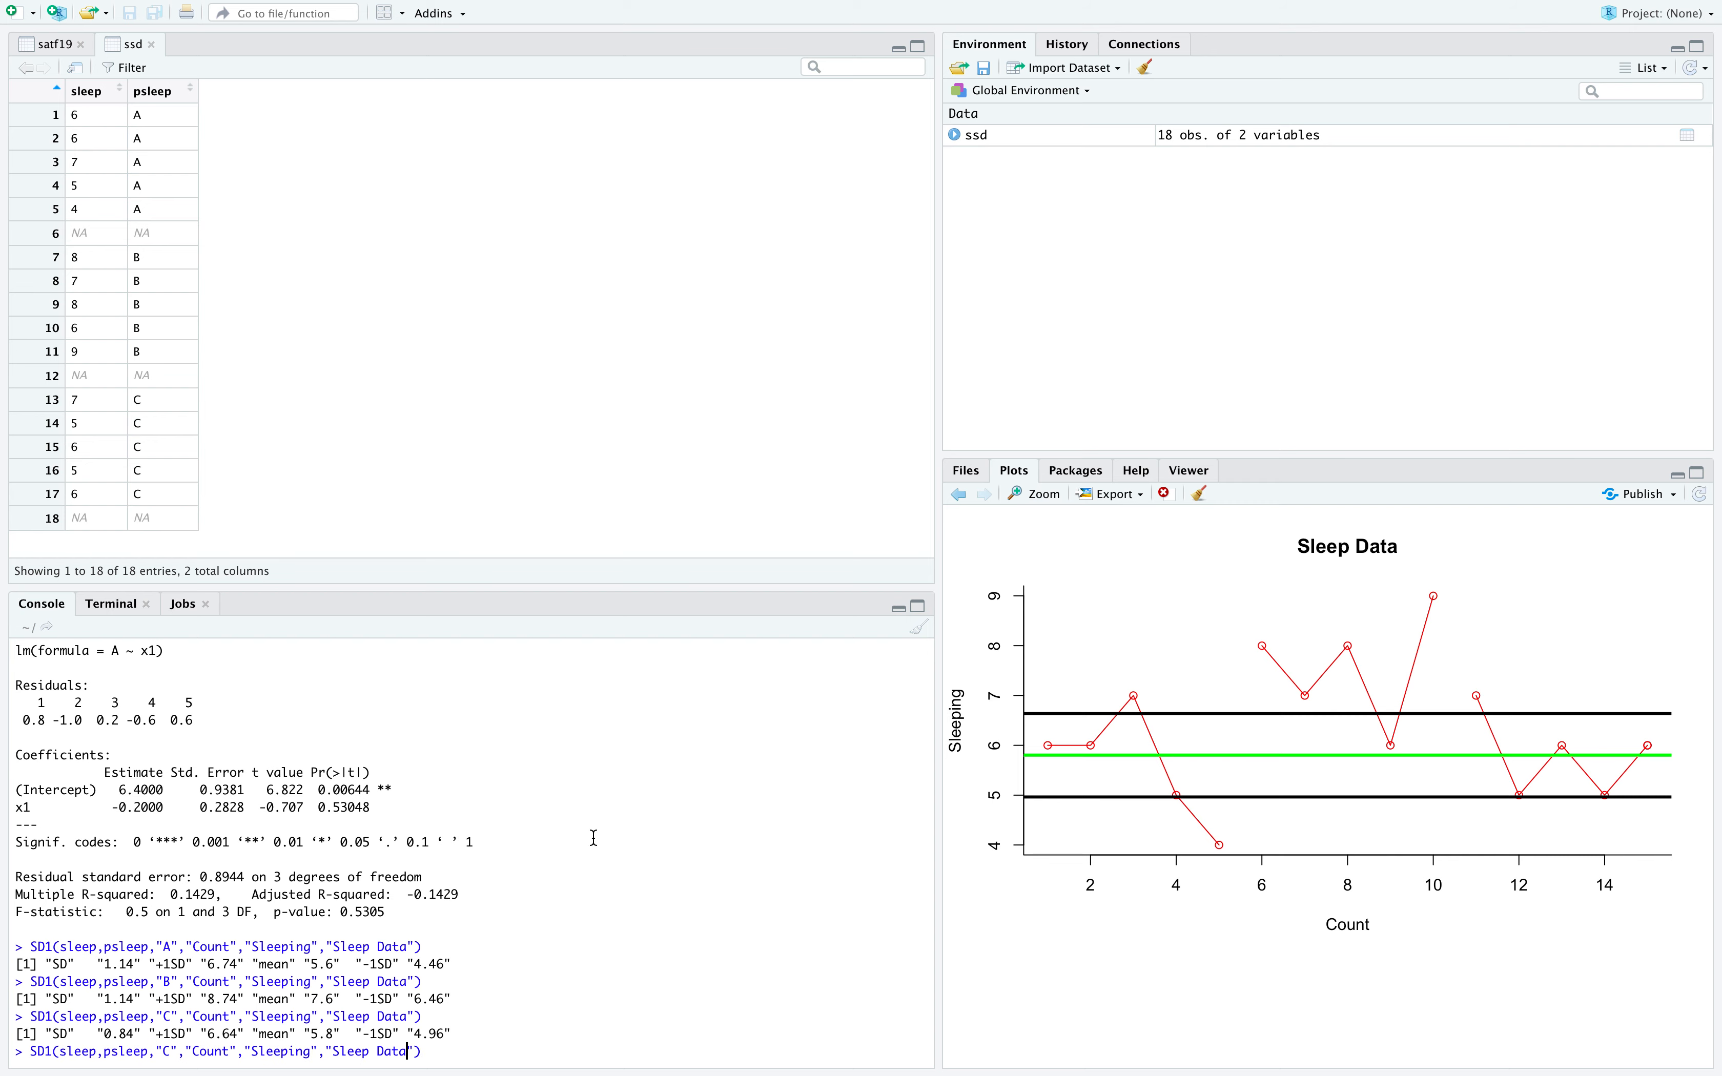
key("Left")
key("Left")
key("Left")
key("Left")
key("Left")
key("Left")
key("Left")
key("Left")
key("Left")
key("Left")
key("Left")
key("Left")
key("Left")
key("Left")
key("Left")
key("Left")
key("Left")
key("Left")
key("Left")
key("Left")
key("shift+Left")
type("A")
key("Left")
key("Left")
key("Left")
key("Left")
key("Left")
key("Left")
key("Left")
key("Left")
key("Left")
key("Left")
key("Left")
key("Left")
key("Left")
key("Left")
key("Left")
key("Left")
key("Left")
key("shift+Right")
type("2")
key("Return")
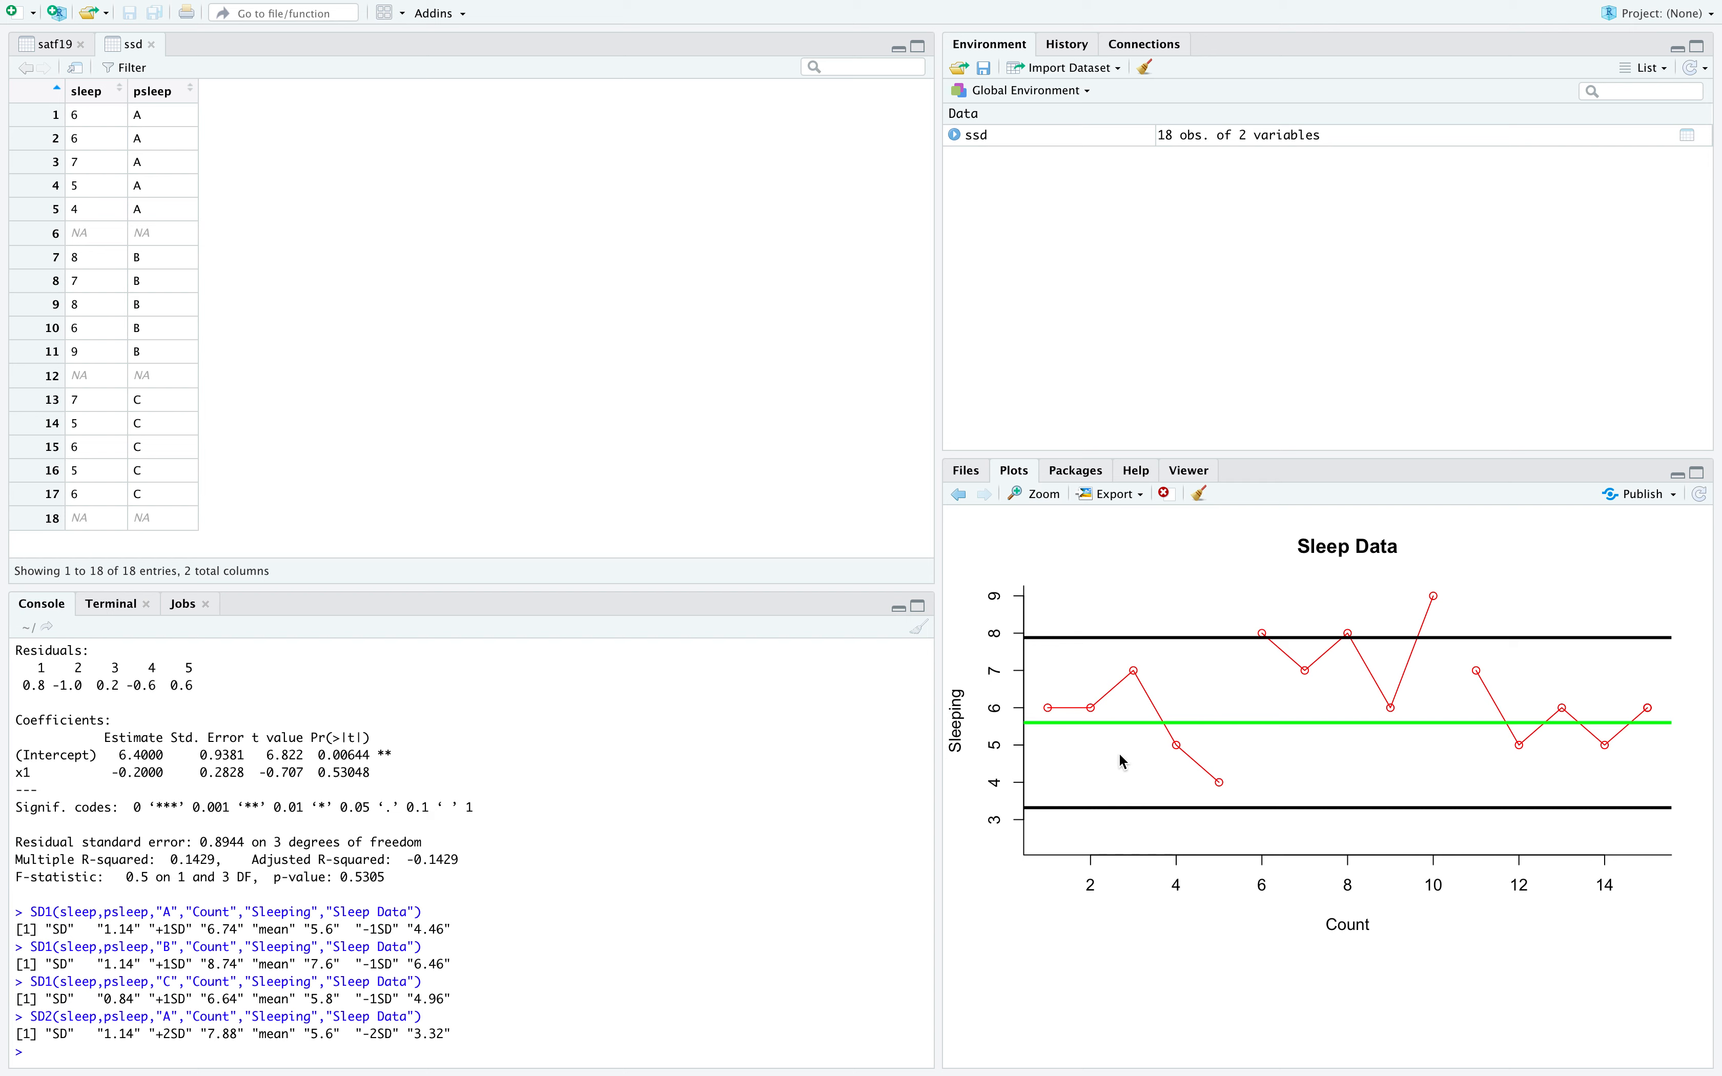
Rerun the SD2 band plot for phase "B", keeping the Count, Sleeping and Sleep Data labels.
key("Up")
key("Left")
key("Left")
key("Left")
key("Left")
key("Left")
key("Left")
key("Left")
key("Left")
key("Left")
key("Left")
key("Left")
key("Left")
key("Left")
key("Left")
key("Left")
key("Left")
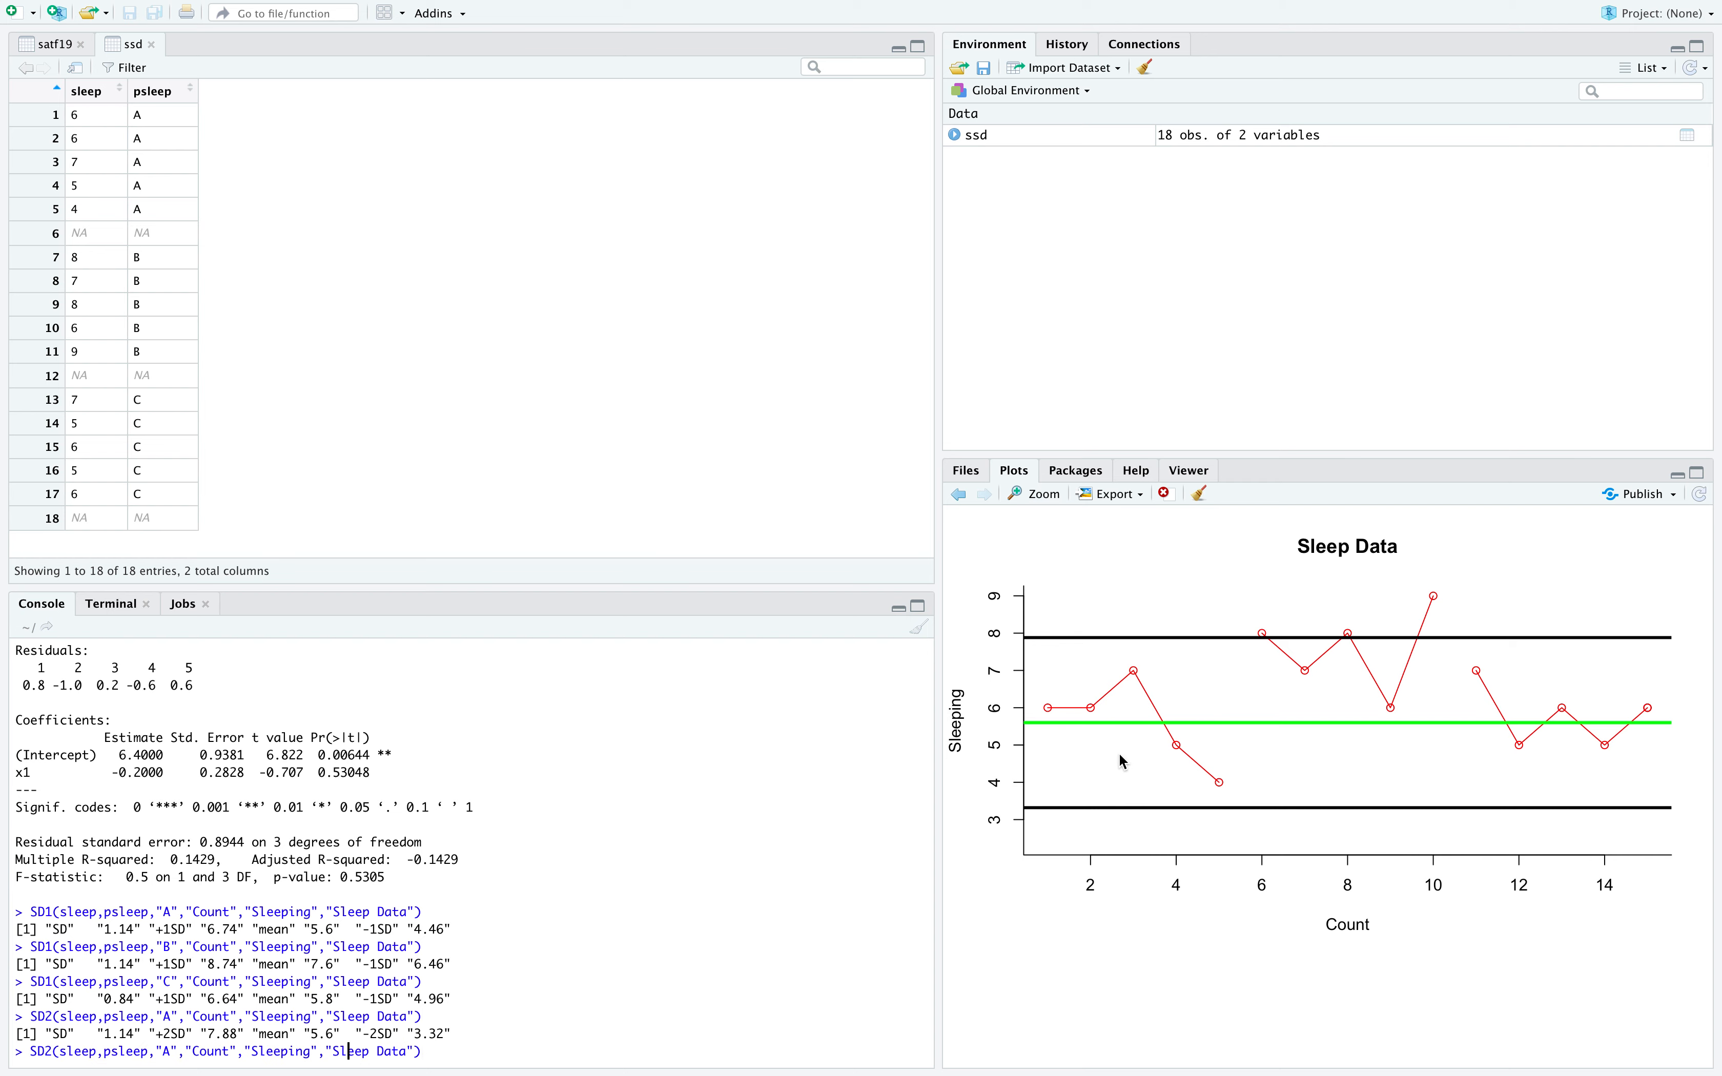
key("Left")
key("Left")
key("Left")
key("Left")
key("Left")
key("Left")
key("Left")
key("Left")
key("Left")
key("Left")
key("Left")
key("Left")
key("Left")
key("Left")
key("Left")
key("Left")
key("Left")
key("Left")
key("Left")
key("Delete")
type("B")
key("Return")
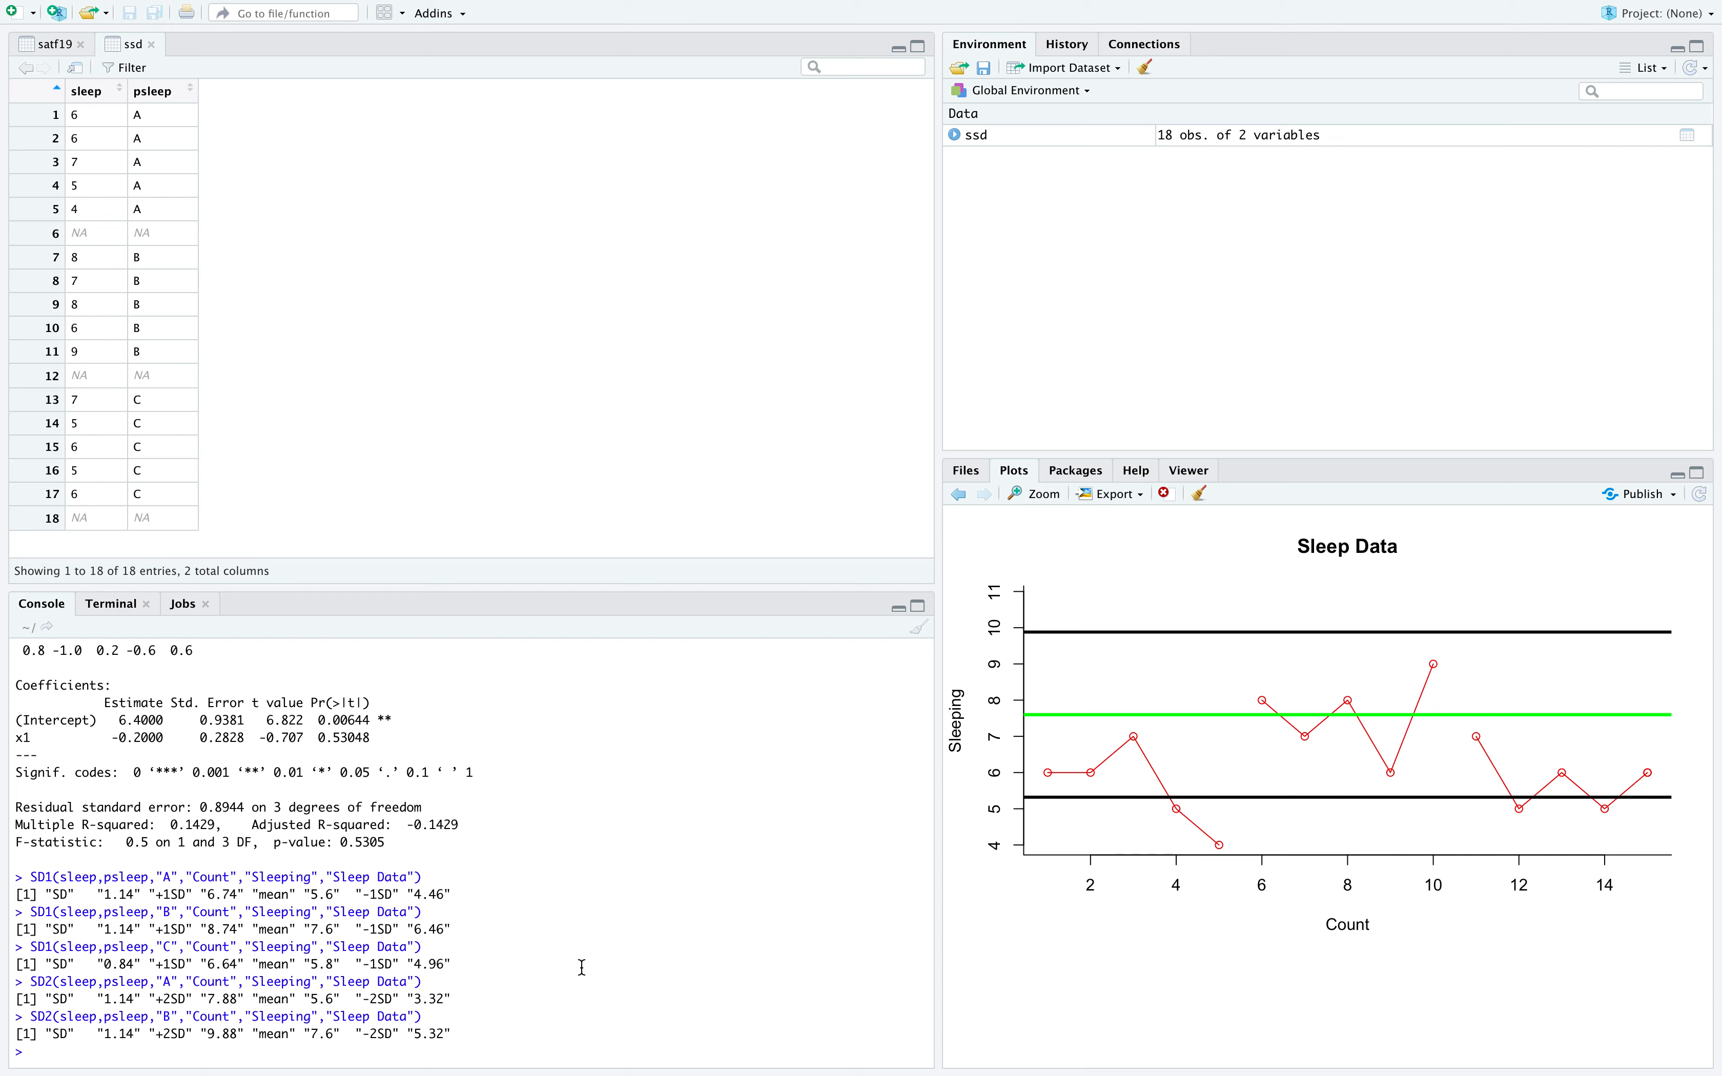
Rerun the SD2 band plot for phase "C" with the same Count, Sleeping and Sleep Data labels.
key("Up")
key("Left")
key("Left")
key("Left")
key("Left")
key("Left")
key("Left")
key("Left")
key("Left")
key("Left")
key("Left")
key("Left")
key("Left")
key("Left")
key("Left")
key("Left")
key("Left")
key("Left")
key("Left")
key("Left")
key("Left")
key("Left")
key("Left")
key("Left")
key("Left")
key("Left")
key("Left")
key("Left")
key("Left")
key("Left")
key("Left")
key("Left")
key("Left")
key("Left")
key("Left")
key("BackSpace")
type("C")
key("Return")
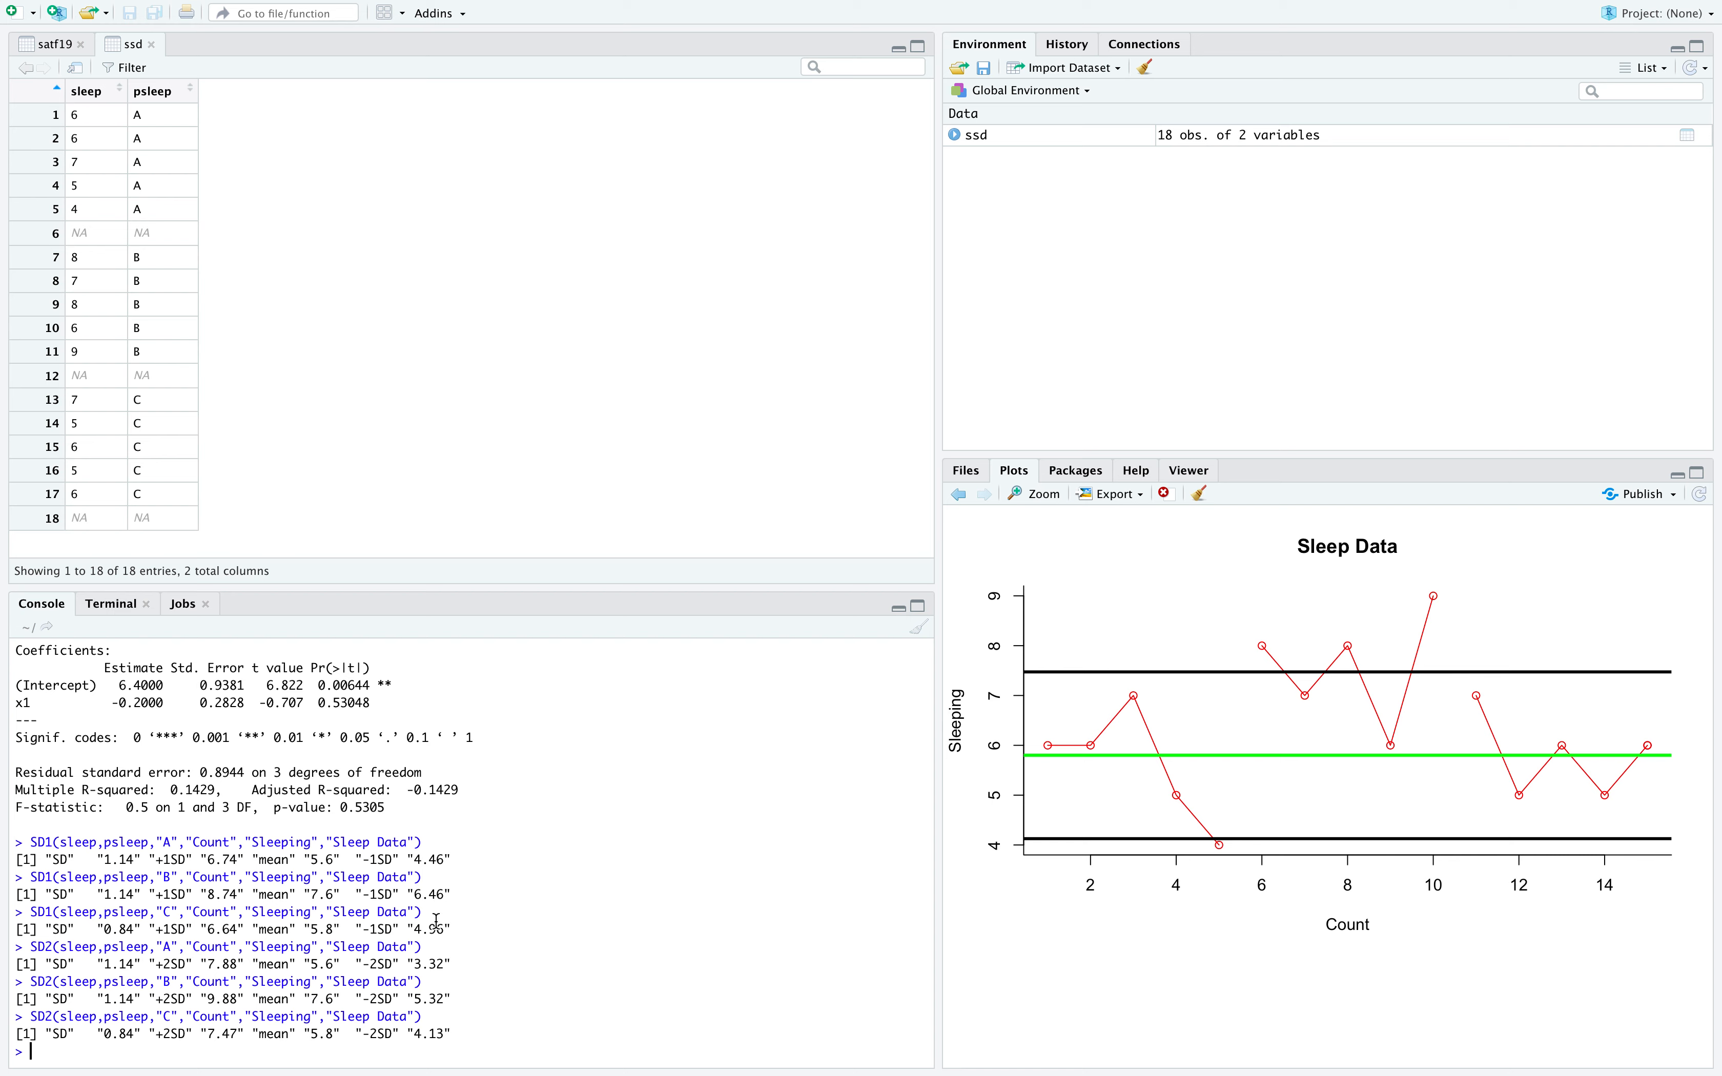
Try a three-standard-deviation band plot for phase C by running SD3(sleep,psleep,"C","Count","Sleeping","Sleep Data").
key("Up")
key("Left")
key("Left")
key("Left")
key("Left")
key("Left")
key("Left")
key("Left")
key("Left")
key("Left")
key("Left")
key("Left")
key("Left")
key("Left")
key("Left")
key("Left")
key("Left")
key("Left")
key("Left")
key("Left")
key("Left")
key("Left")
key("Left")
key("Left")
key("Left")
key("Left")
key("Left")
key("Left")
key("Left")
key("Left")
key("Left")
key("Left")
key("Left")
key("Left")
key("Left")
key("Left")
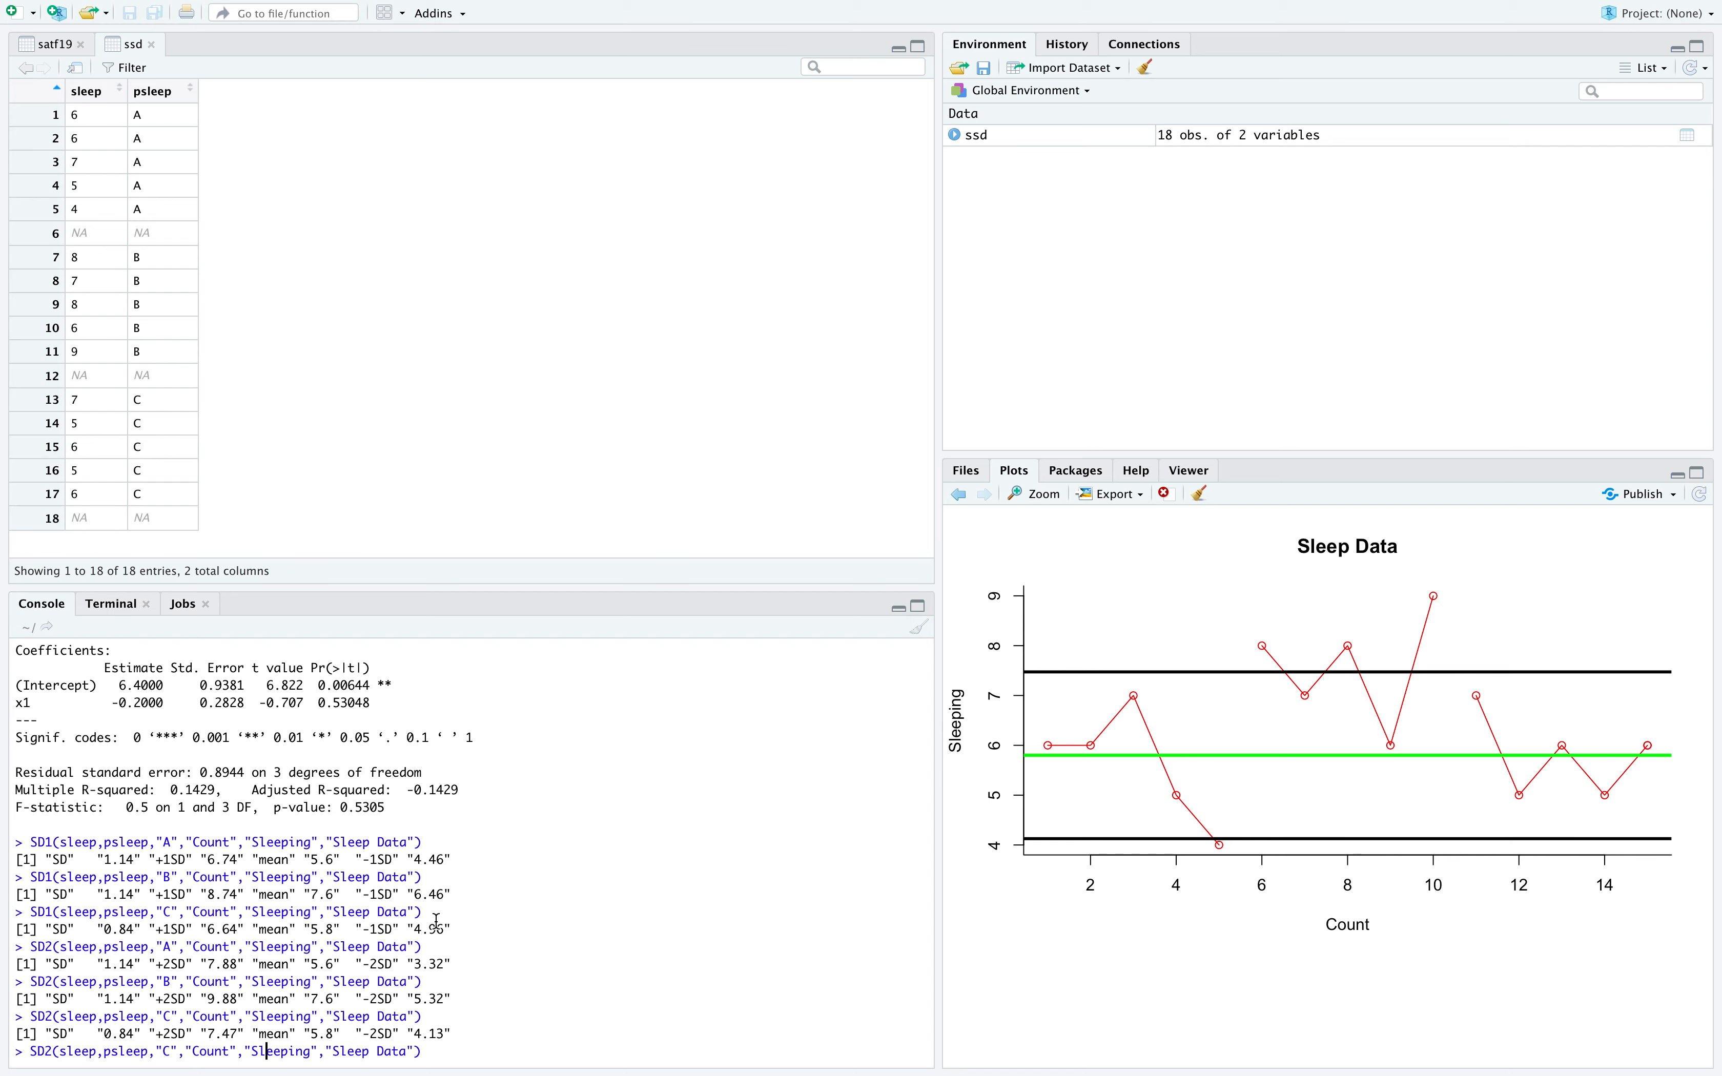
key("Left")
key("Left")
key("Left")
key("Left")
key("Left")
key("Left")
key("Left")
key("Left")
key("Left")
key("Left")
key("Left")
key("Left")
key("shift+Right")
type("3")
key("Return")
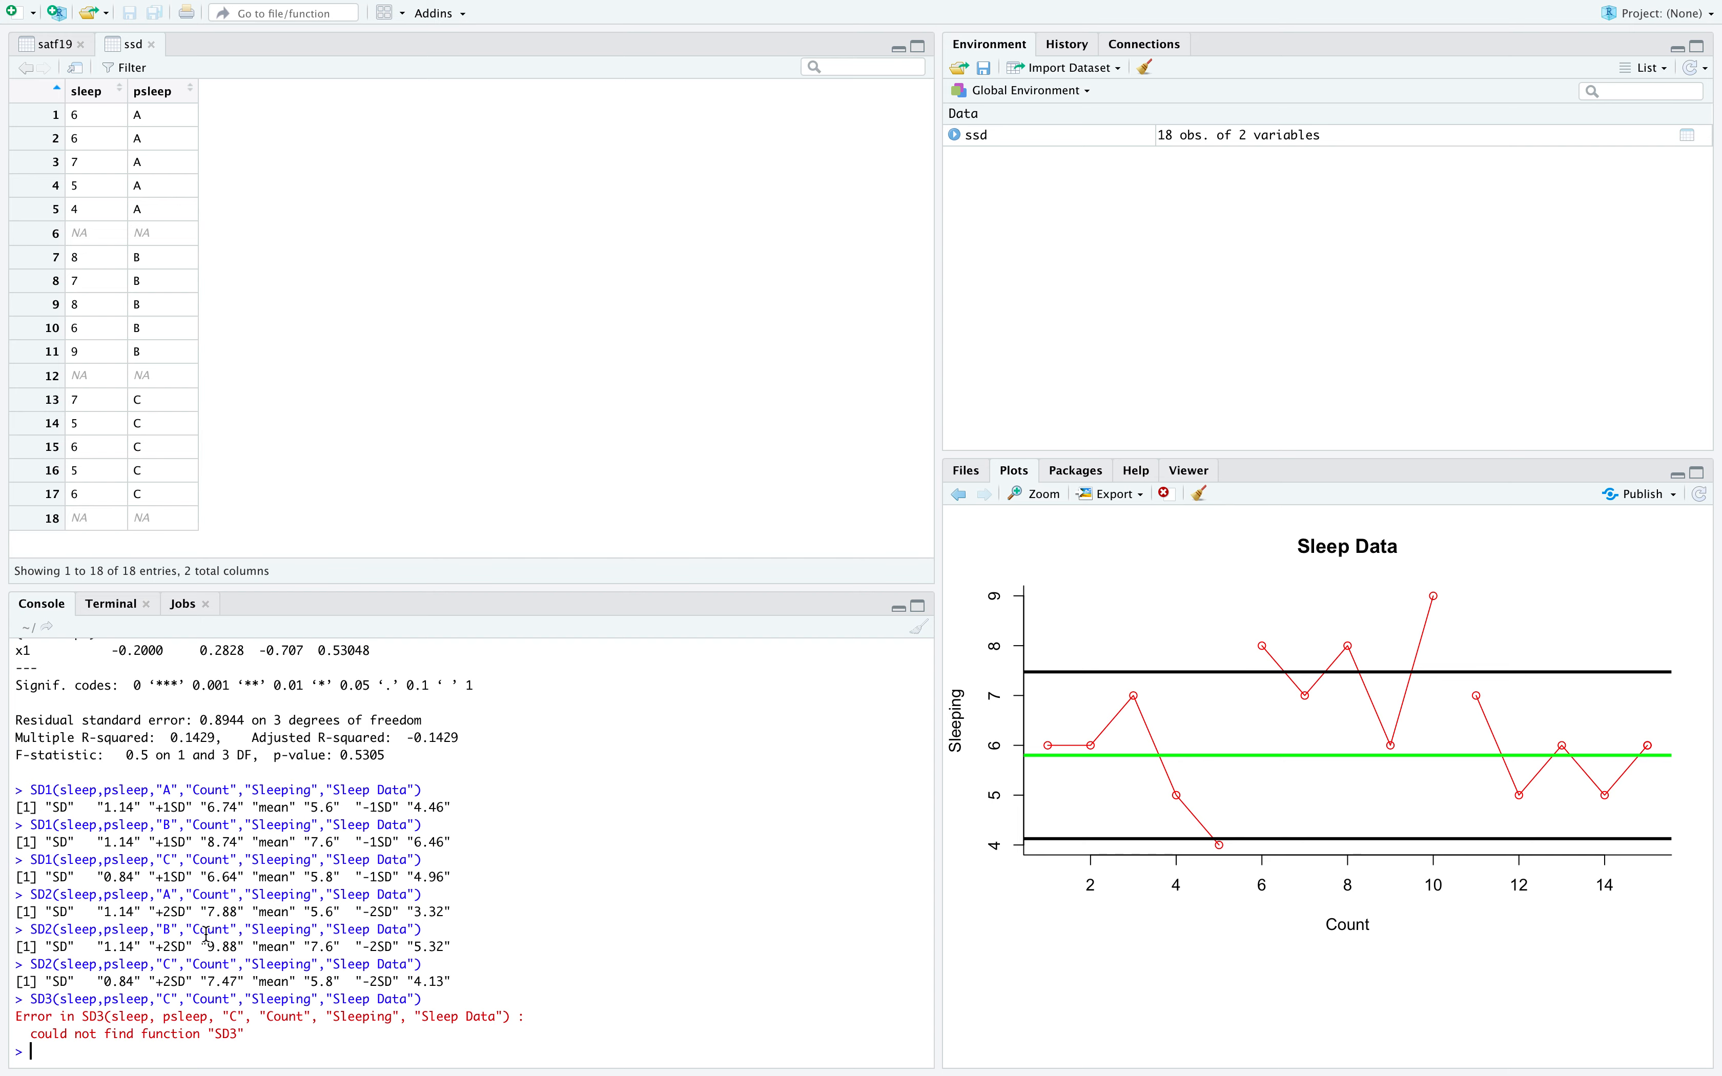
Review the earlier regression output in the console and detach the dataset with detach(ssd).
scroll(615, 836, "up", 10)
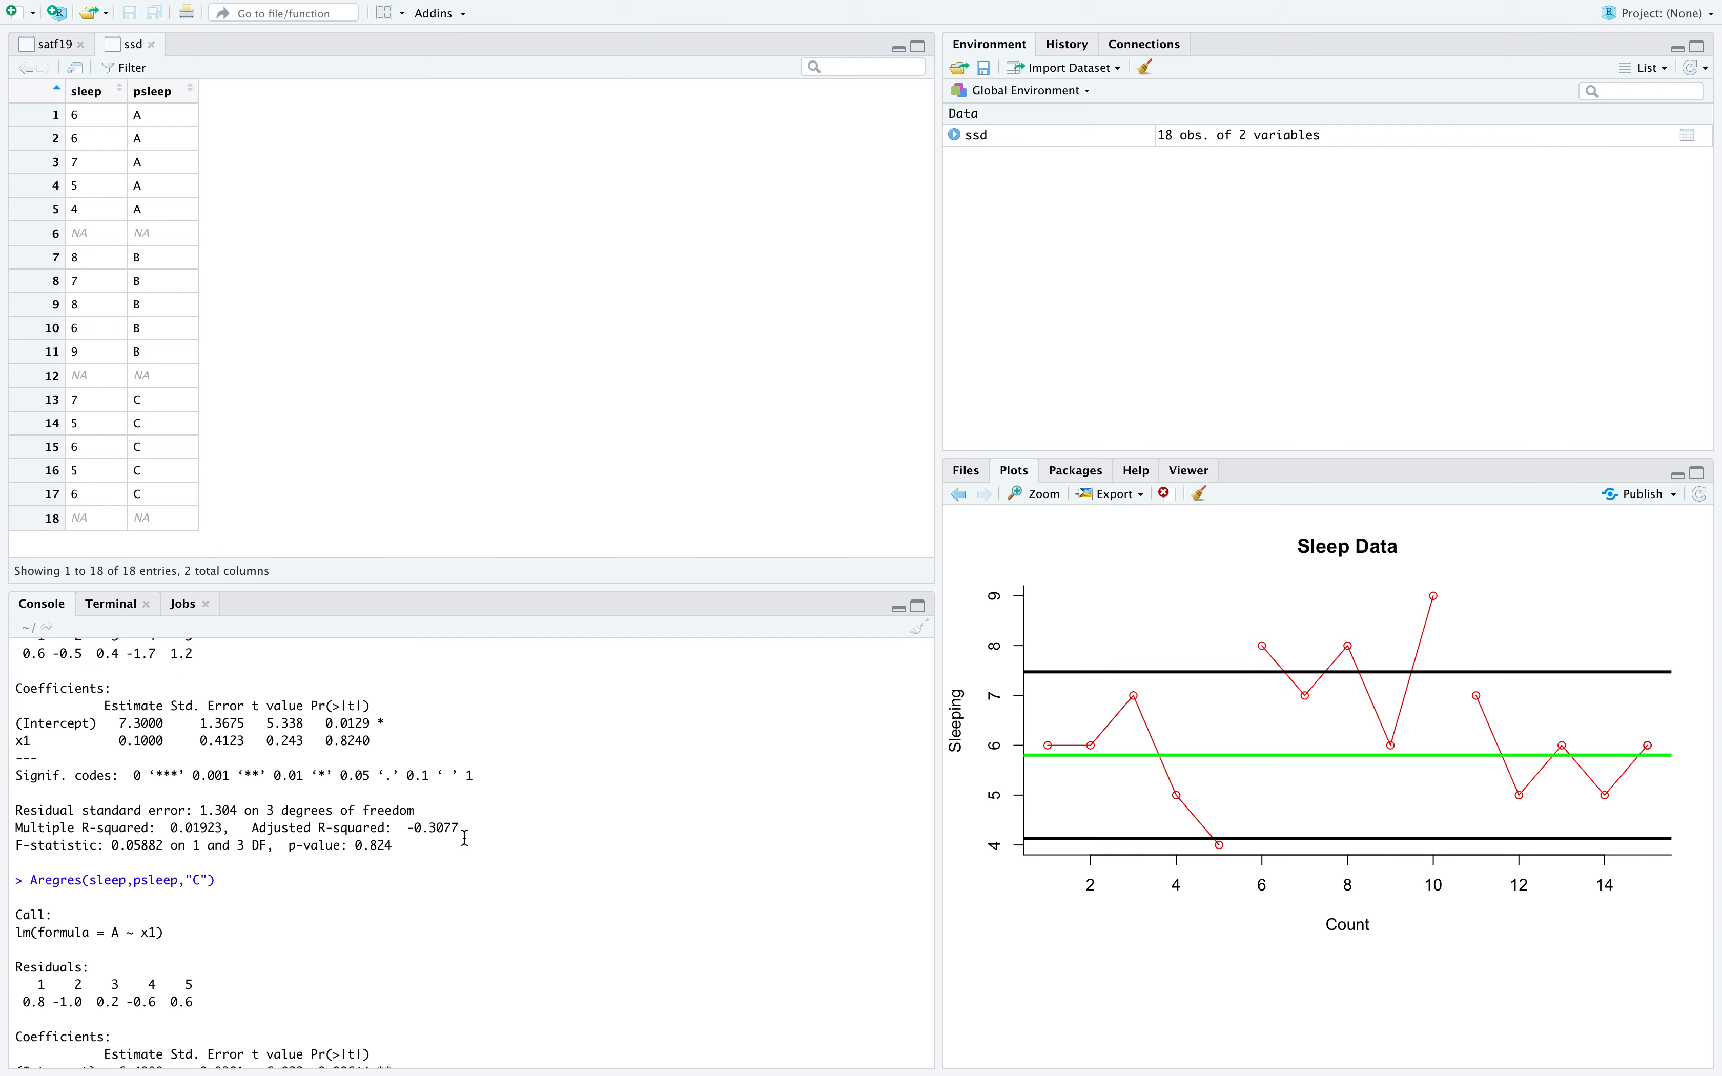
scroll(334, 818, "up", 5)
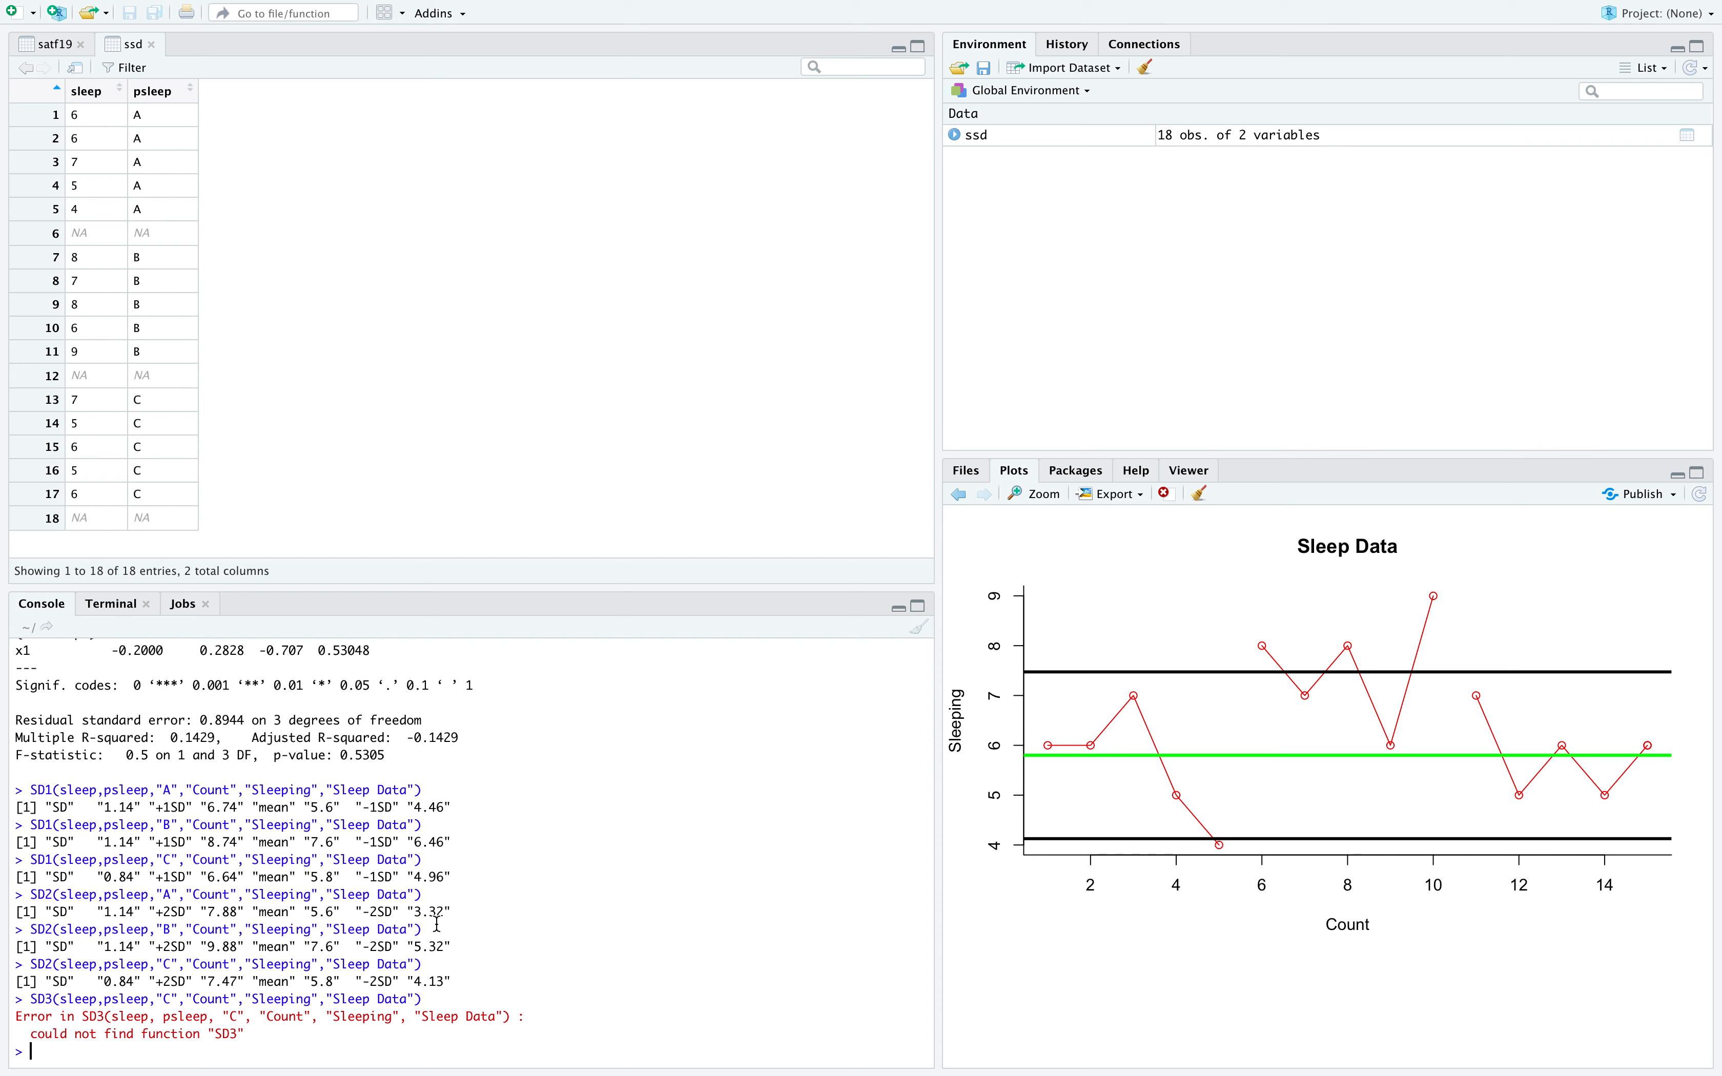
type("detach(ssd")
key("Return")
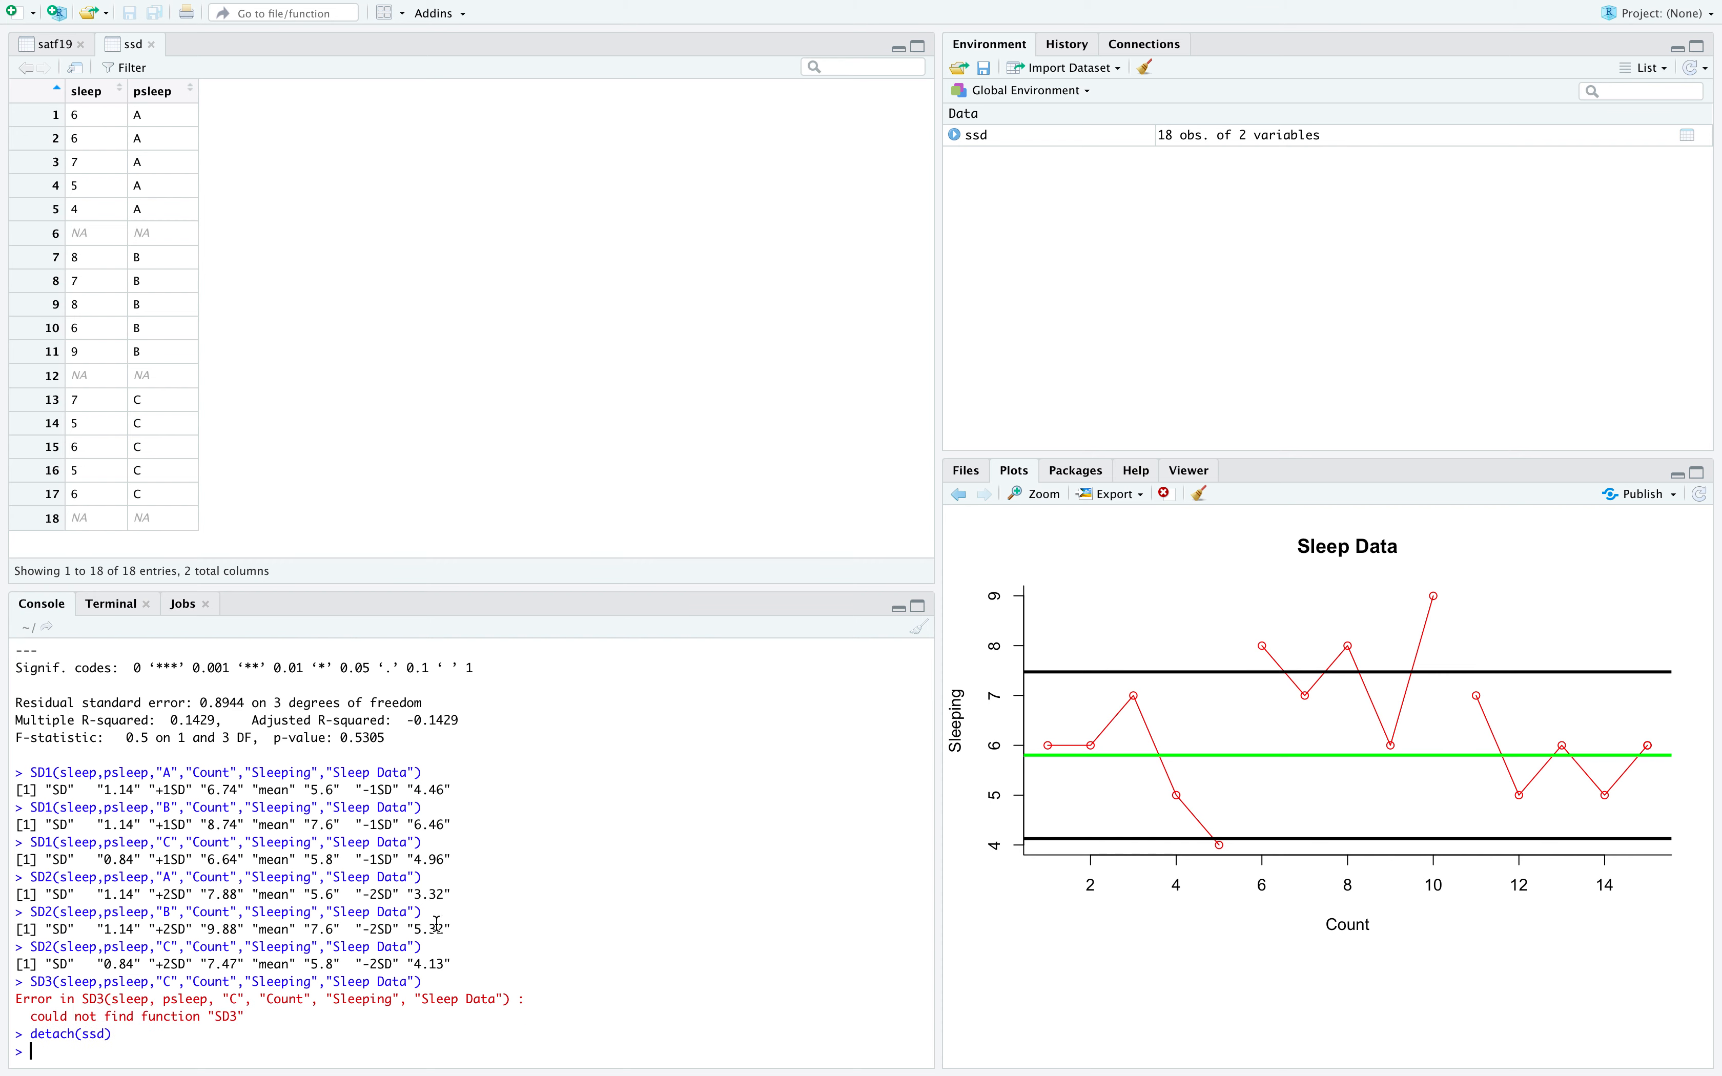